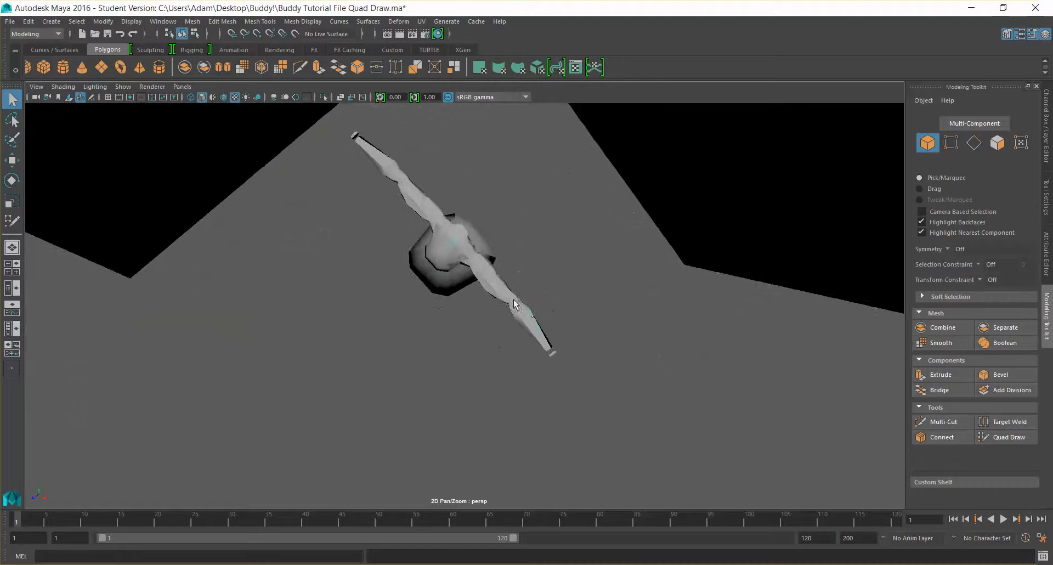
- Straighten the tilted front reference image plane by setting its Rotate Z to 0
scroll(531, 332, "up", 5)
mouse_move(532, 326)
left_mouse_down("alt")
mouse_move(470, 378)
mouse_move(345, 352)
mouse_move(351, 337)
mouse_move(515, 351)
mouse_move(526, 369)
mouse_move(487, 378)
mouse_move(528, 305)
mouse_move(520, 270)
mouse_move(489, 323)
mouse_move(548, 320)
mouse_move(484, 325)
mouse_move(456, 342)
mouse_move(501, 334)
mouse_move(477, 292)
mouse_move(510, 284)
mouse_move(484, 356)
mouse_move(519, 369)
mouse_move(477, 351)
mouse_move(502, 323)
mouse_move(461, 282)
mouse_move(347, 317)
mouse_move(472, 348)
mouse_move(439, 369)
mouse_move(501, 348)
mouse_move(404, 352)
mouse_move(429, 354)
mouse_move(437, 366)
mouse_move(451, 357)
left_mouse_up("alt")
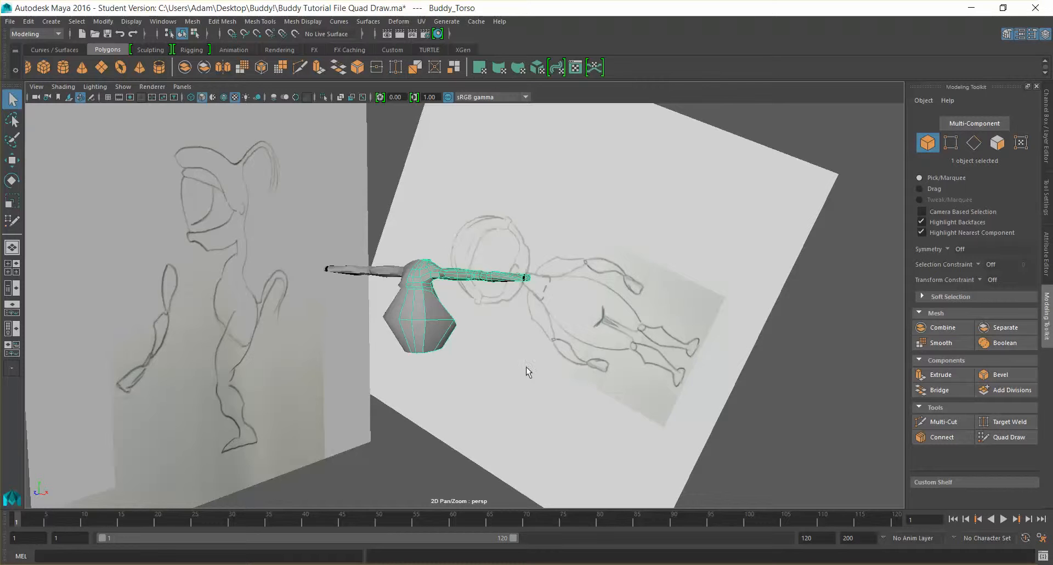
mouse_move(533, 375)
left_mouse_down("alt")
mouse_move(512, 442)
mouse_move(520, 384)
mouse_move(320, 386)
mouse_move(512, 376)
mouse_move(515, 385)
mouse_move(483, 381)
mouse_move(523, 373)
left_mouse_up("alt")
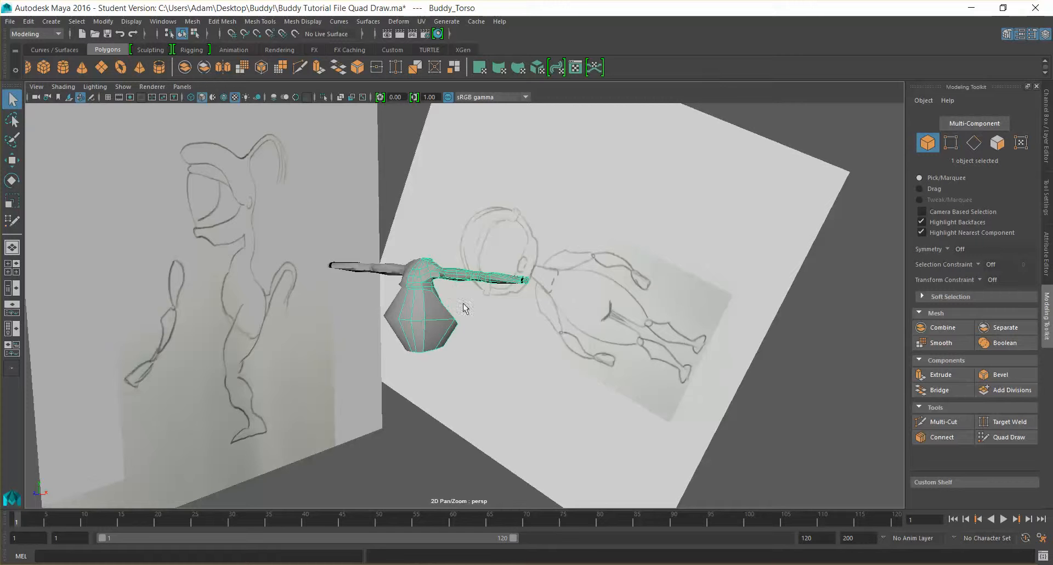
left_click_drag(553, 383, 524, 369, "alt")
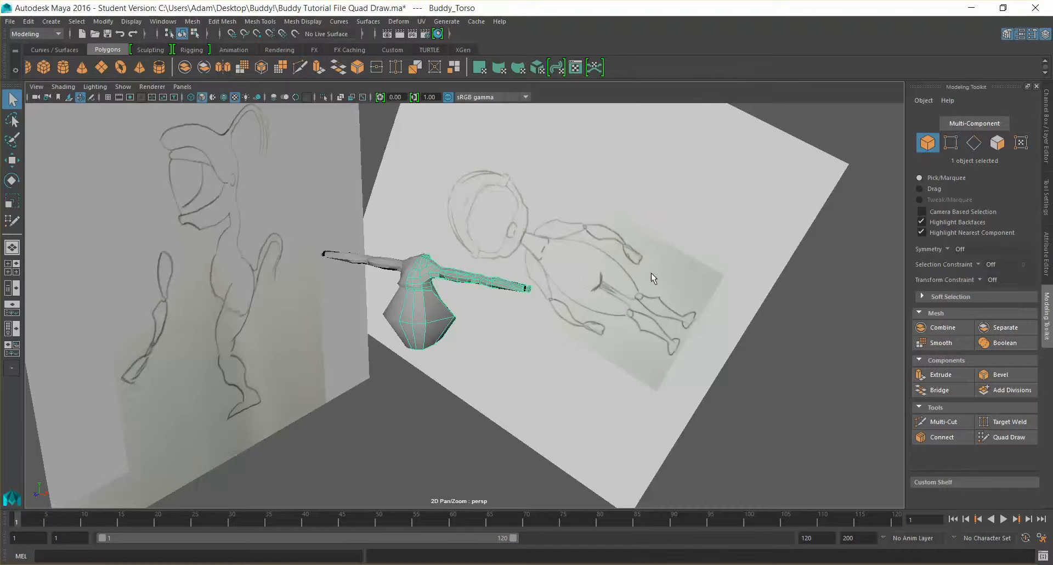
left_click(663, 284)
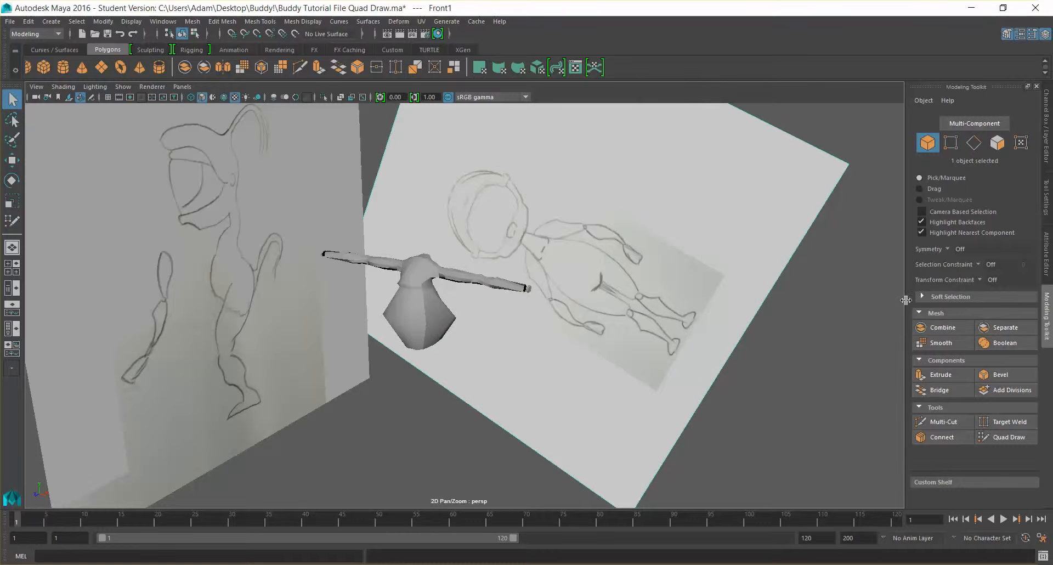
left_click(1047, 206)
left_click(1047, 147)
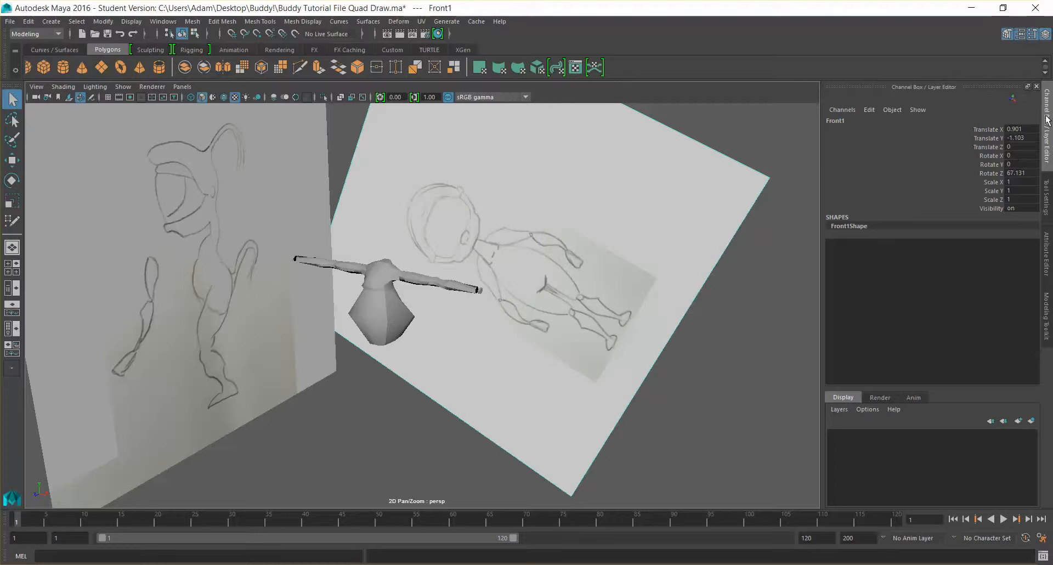
left_click(1049, 145)
left_click(1050, 147)
double_click(1017, 173)
type("0")
key("Return")
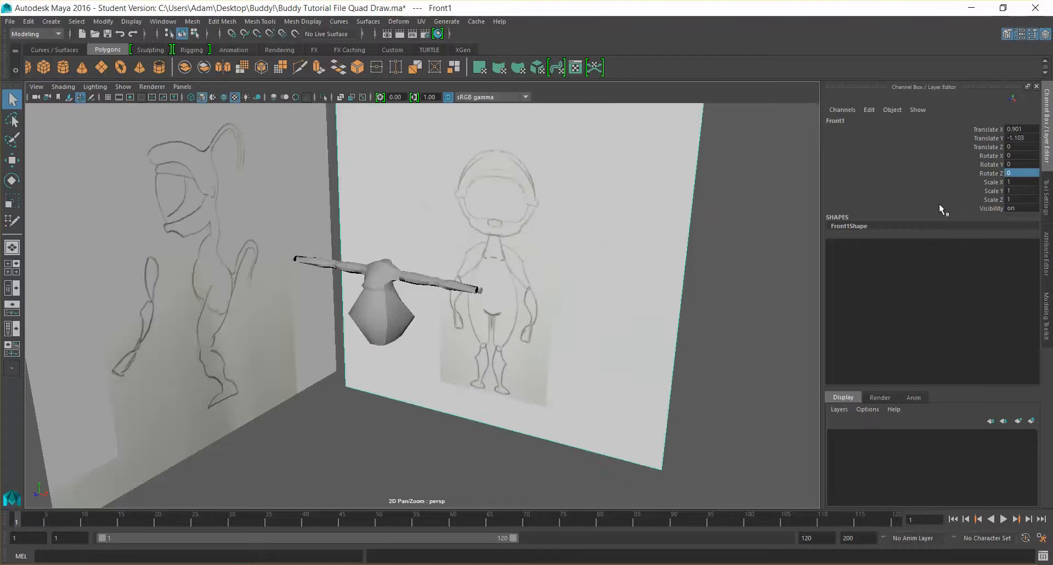
- Recentre the front reference plane by setting its Translate X and Translate Y to 0
left_click(1020, 130)
left_click_drag(1021, 132, 1021, 139)
type("0")
key("Return")
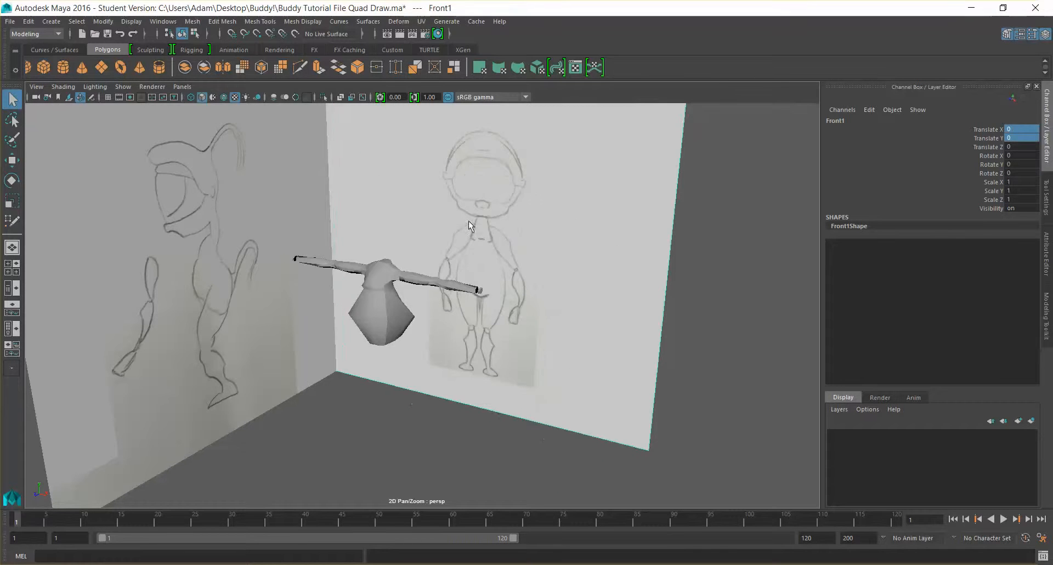
- Examine the legs in the side and front reference drawings and compare them with the torso model from several angles
left_click_drag(361, 178, 439, 171, "alt")
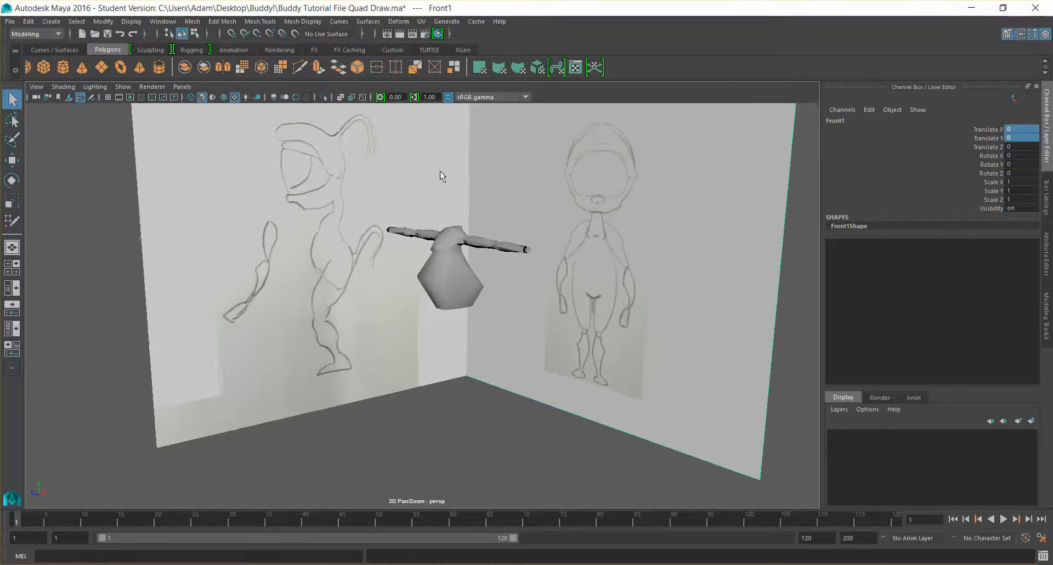
left_click_drag(473, 219, 343, 314, "alt")
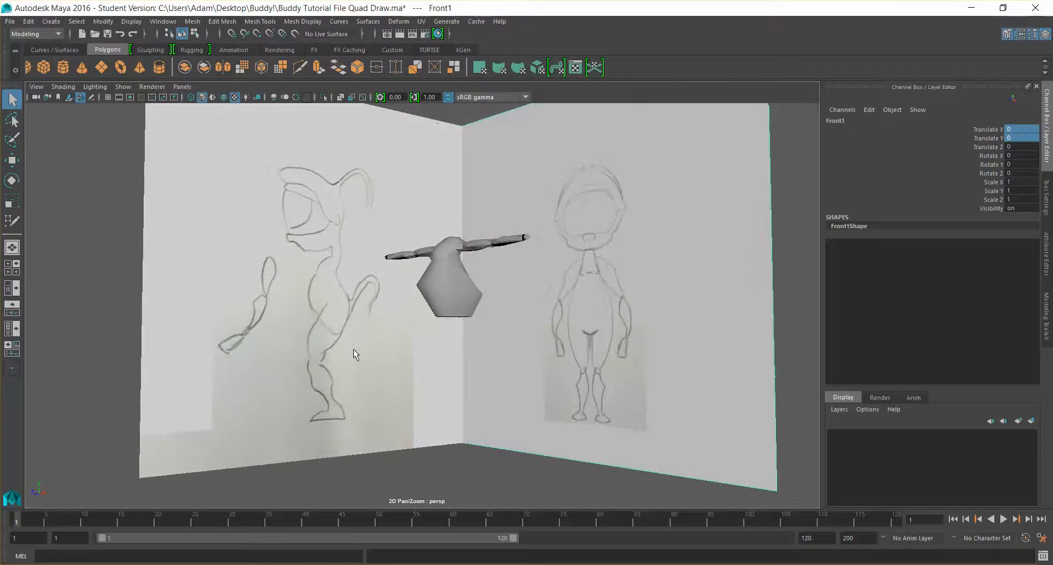
left_click_drag(391, 344, 357, 338, "alt")
right_click_drag(357, 338, 429, 366, "alt")
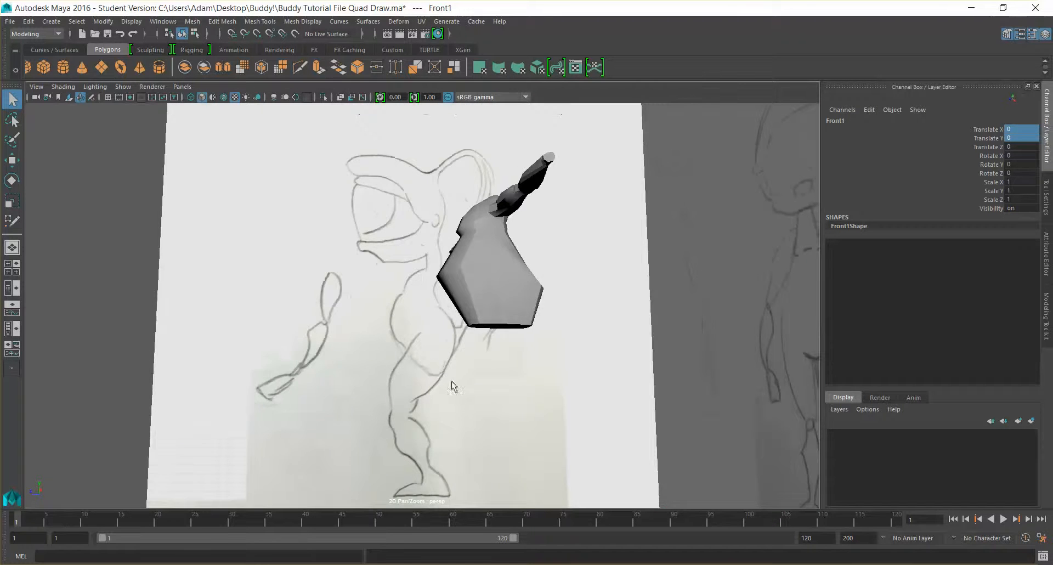
middle_click_drag(452, 382, 484, 279, "alt")
mouse_move(483, 276)
left_mouse_down("alt")
mouse_move(484, 299)
mouse_move(478, 292)
left_mouse_up("alt")
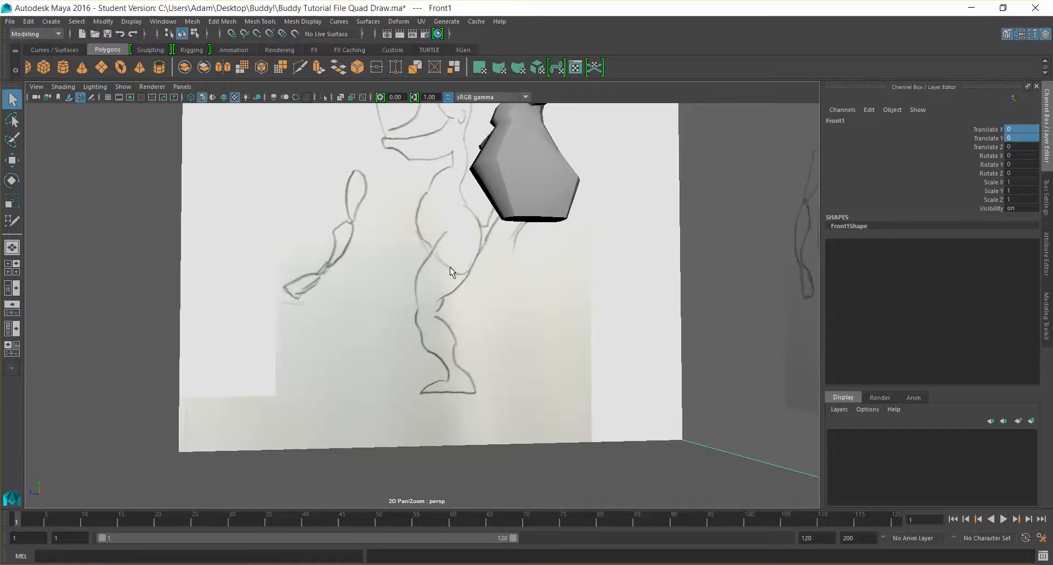
left_click_drag(458, 272, 551, 273, "alt")
middle_click_drag(502, 172, 494, 211, "alt")
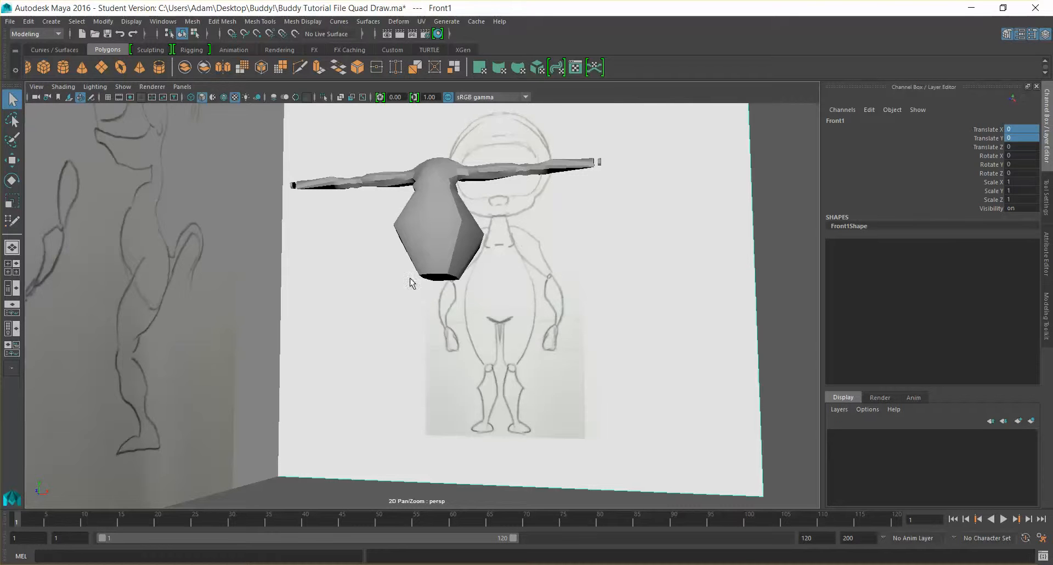
left_click_drag(125, 376, 233, 354, "alt")
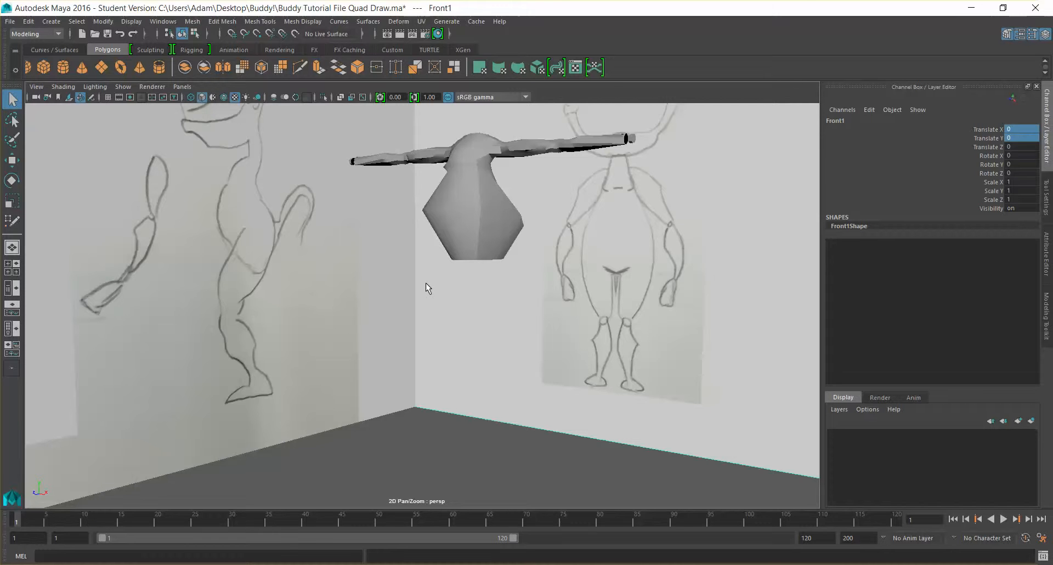
left_click_drag(500, 332, 475, 332, "alt")
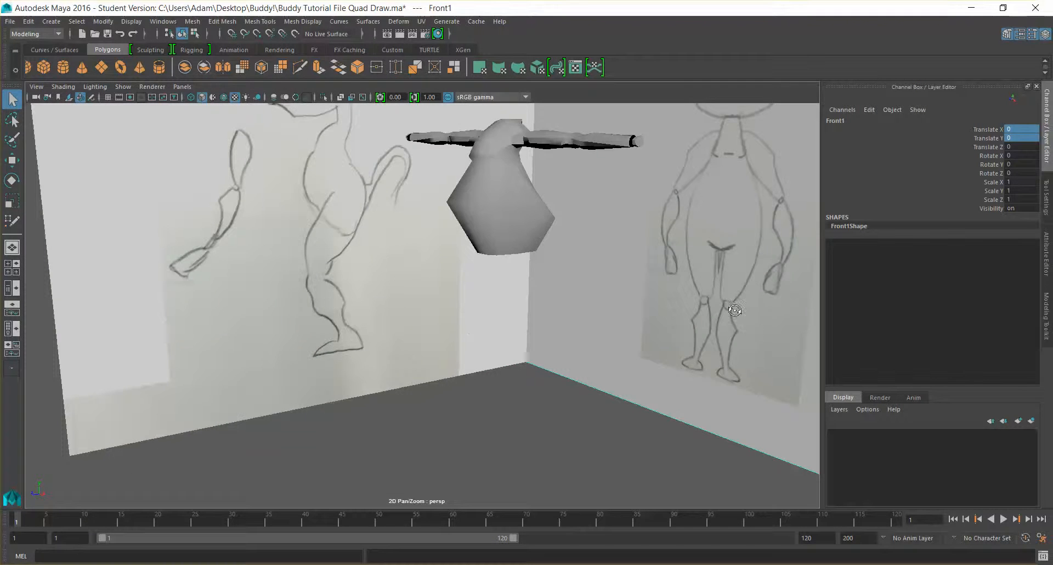
left_click_drag(646, 340, 589, 211, "alt")
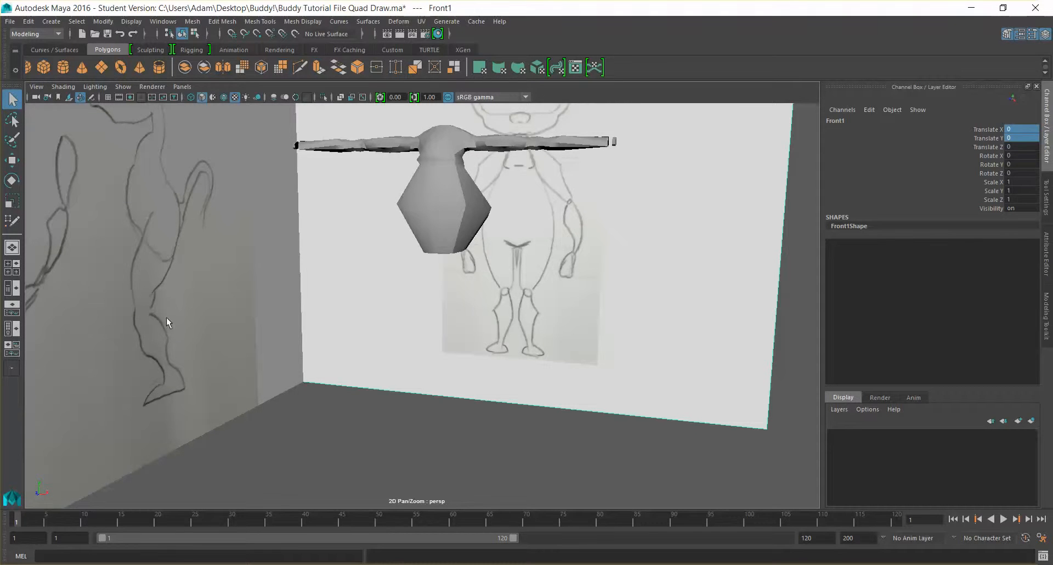
mouse_move(178, 324)
left_mouse_down("alt")
mouse_move(463, 343)
mouse_move(434, 338)
left_mouse_up("alt")
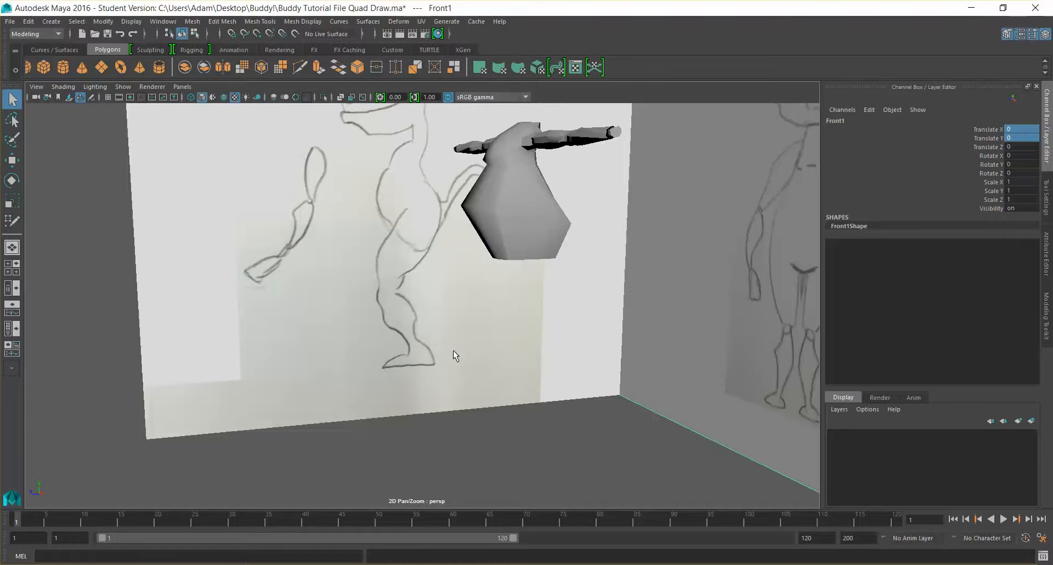
mouse_move(477, 348)
left_mouse_down("alt")
mouse_move(528, 341)
mouse_move(541, 308)
mouse_move(543, 343)
mouse_move(589, 346)
left_mouse_up("alt")
left_click_drag(451, 266, 487, 264, "alt")
- Select the torso mesh and detach the Mesh Tools commands as a floating window beside the model
left_click(435, 214)
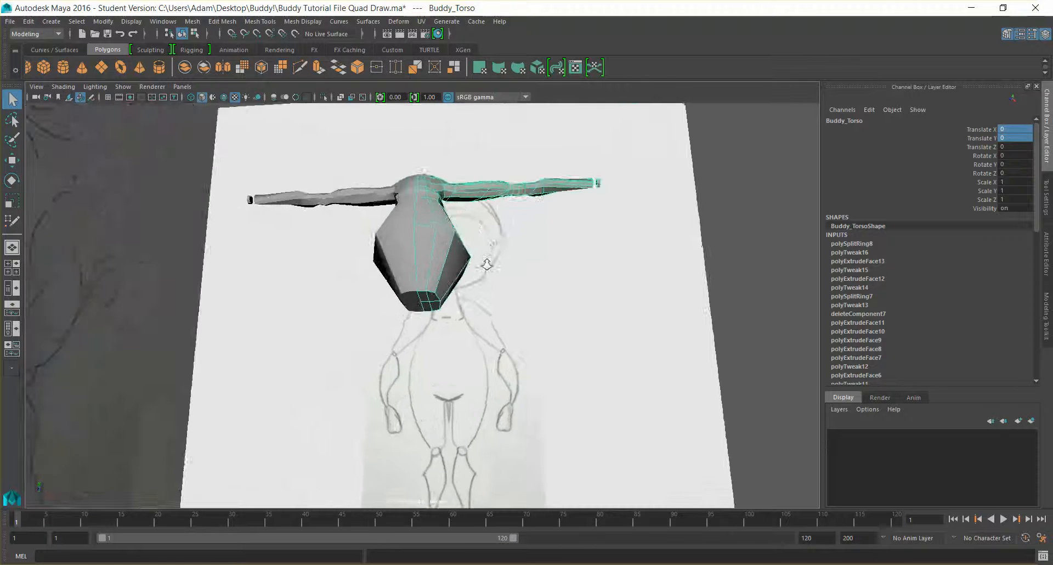
scroll(489, 280, "up", 7)
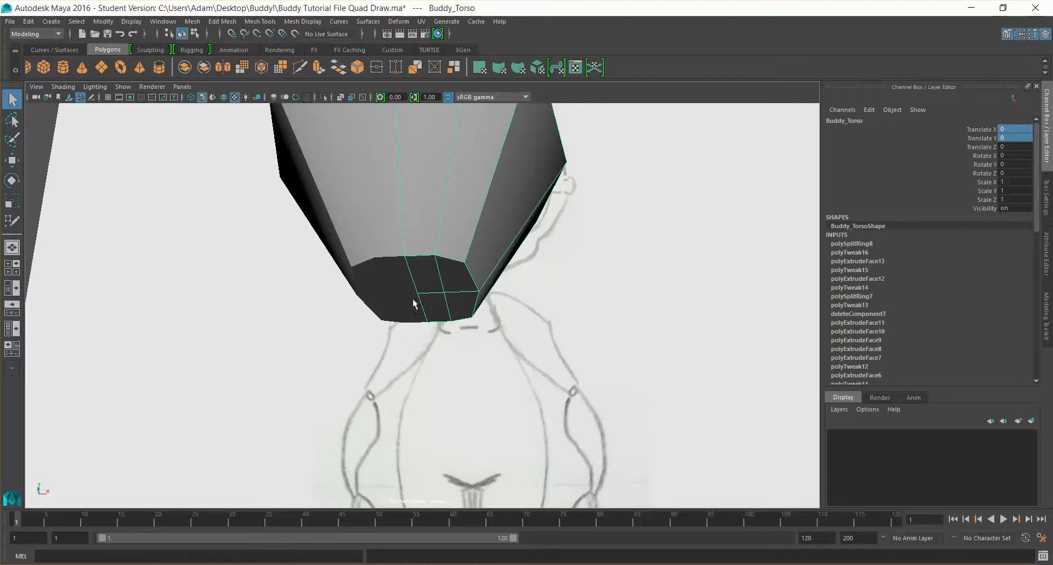
left_click(52, 36)
left_click(50, 35)
left_click(223, 22)
mouse_move(254, 24)
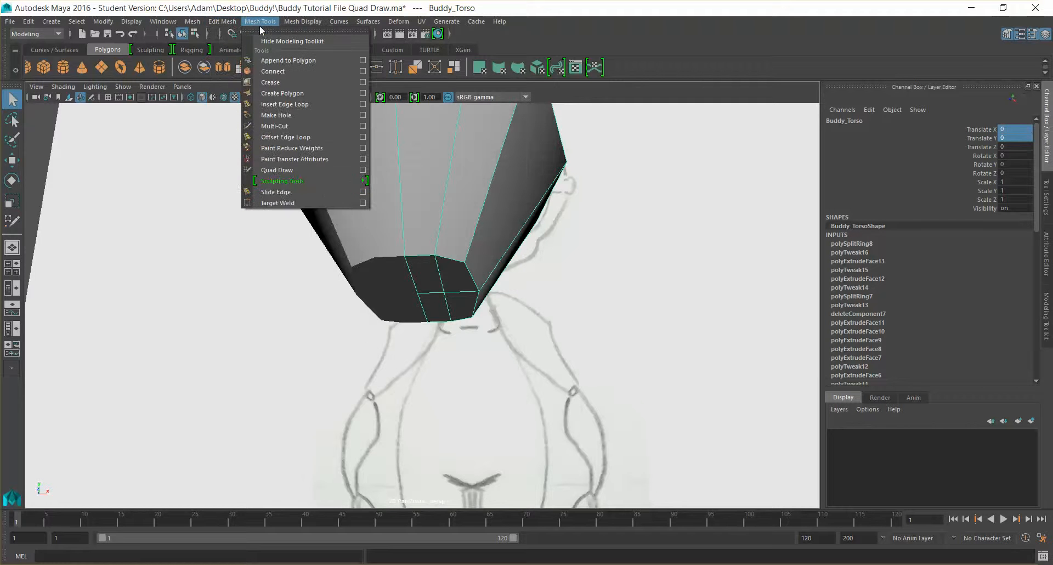
left_click(257, 29)
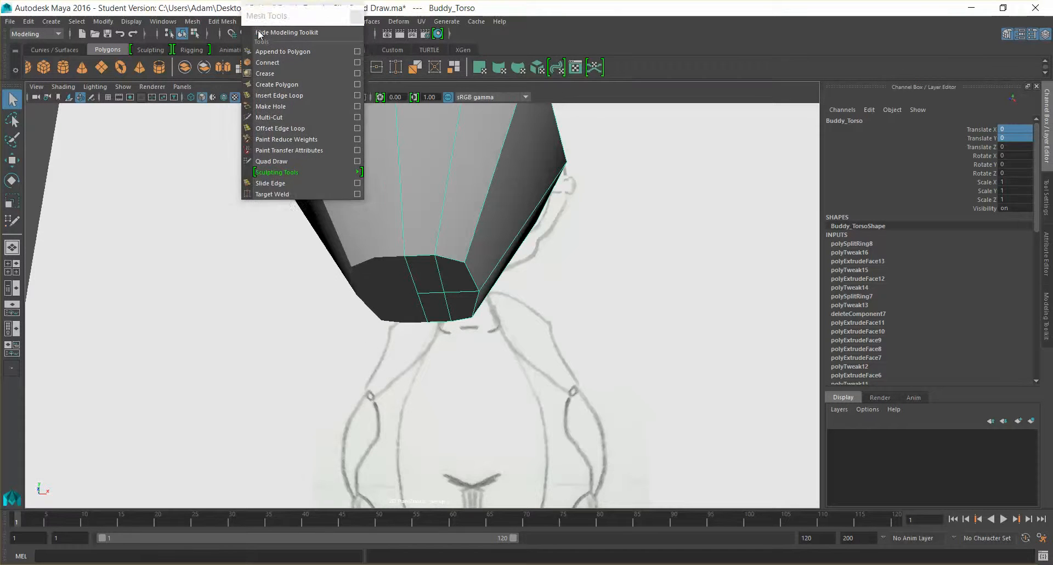
left_click_drag(282, 17, 680, 182)
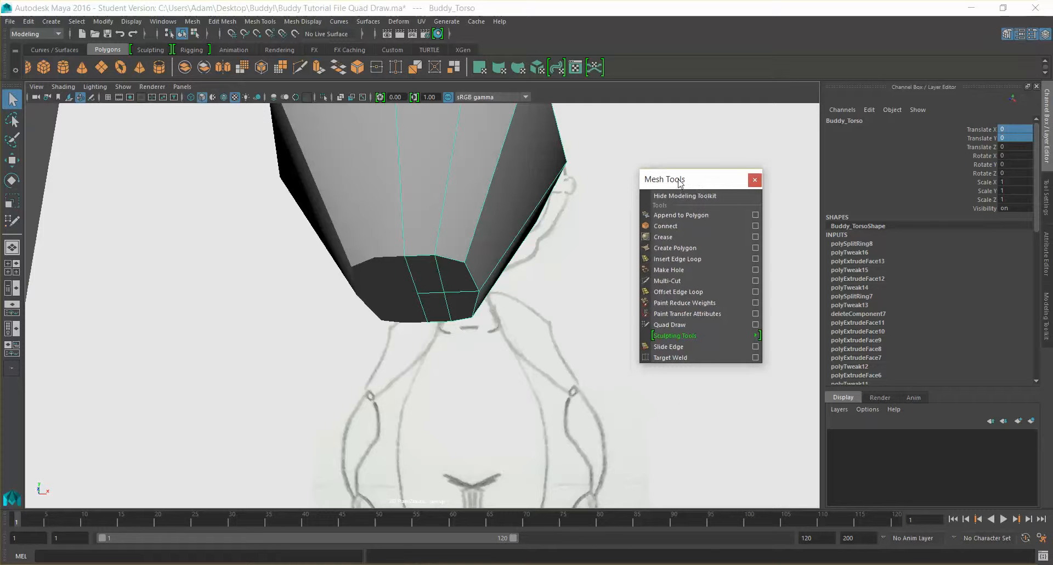
- Insert a lengthwise edge loop into the torso, close to its centre line, and leave the Insert Edge Loop tool
left_click(703, 259)
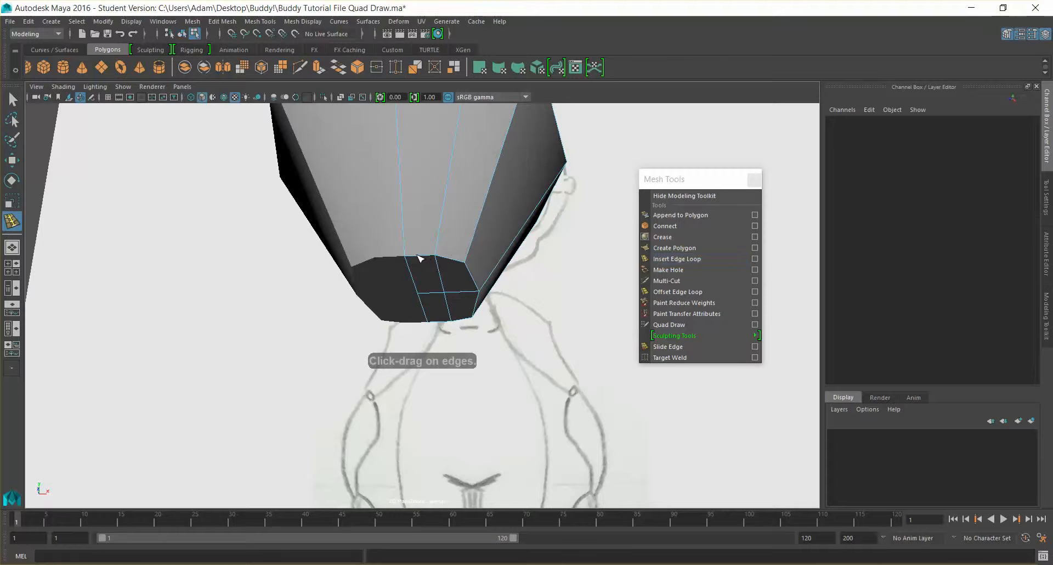
left_click_drag(421, 259, 415, 261)
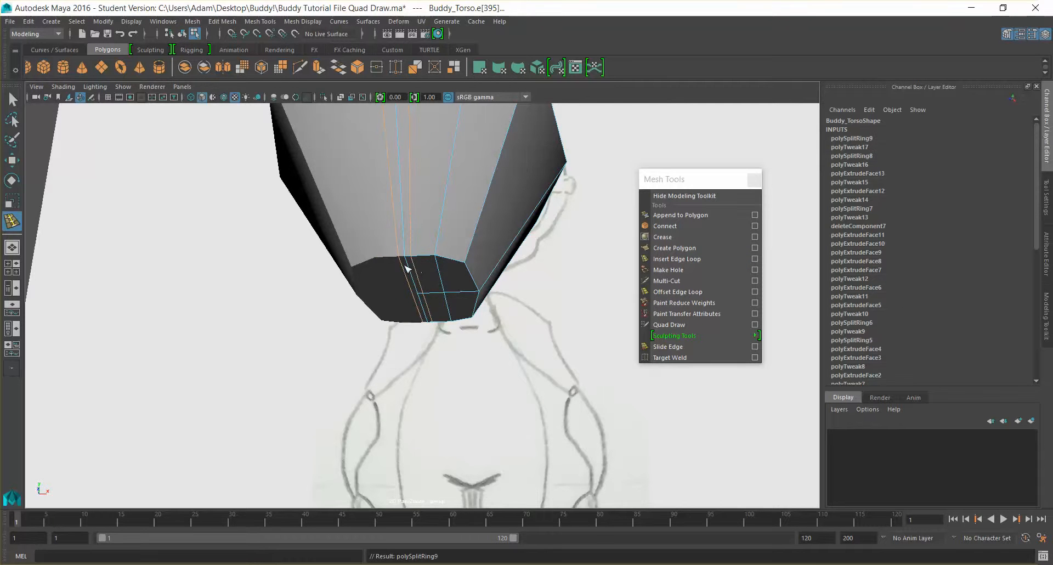
left_click(12, 99)
- Return the torso from component editing to object mode and clear the selection
scroll(560, 362, "down", 1)
scroll(559, 362, "down", 5)
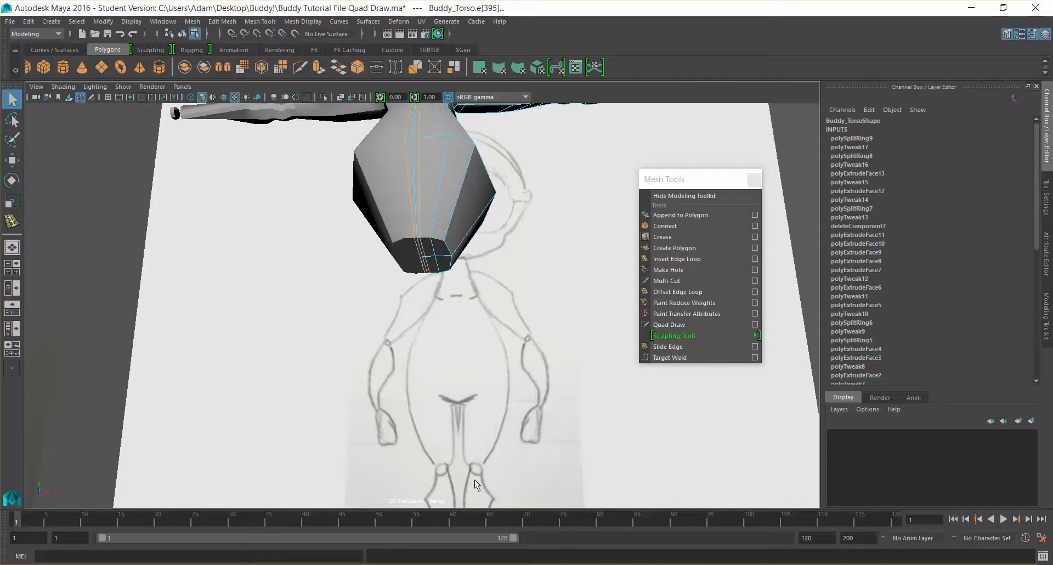
scroll(531, 453, "down", 6)
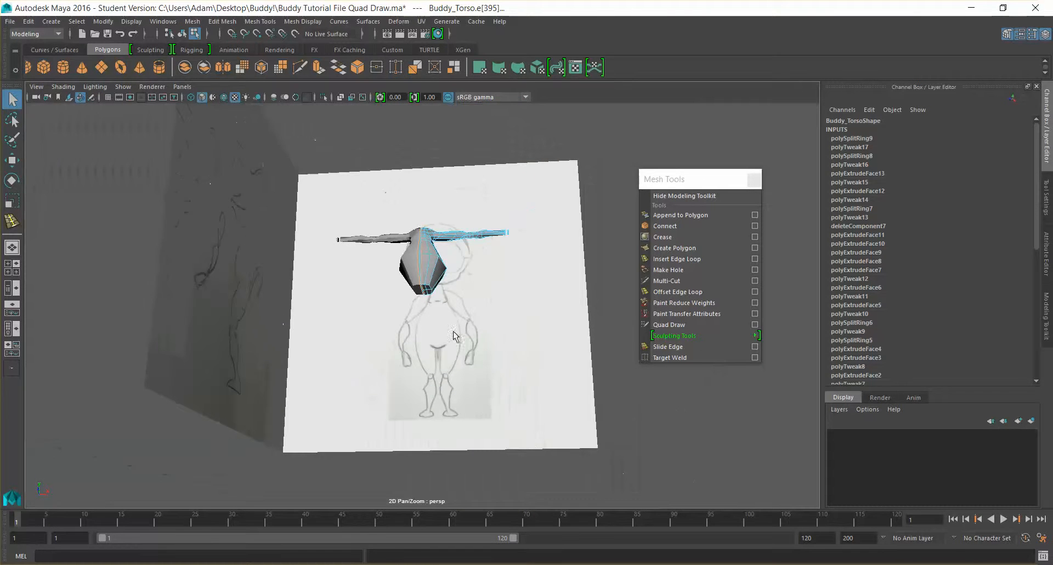
left_click_drag(537, 422, 553, 435, "alt")
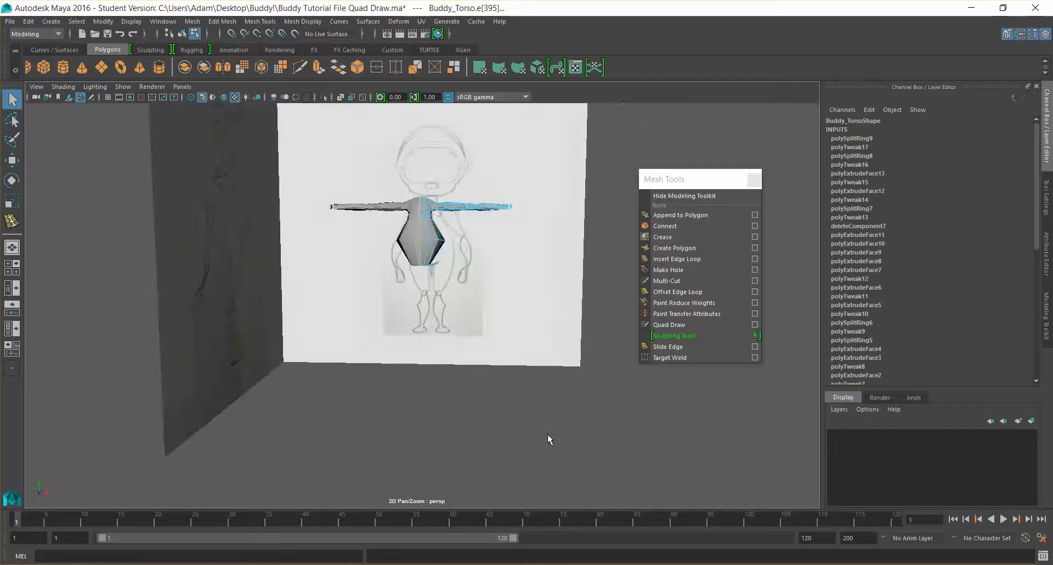
scroll(543, 438, "up", 8)
left_click_drag(447, 381, 422, 298, "alt")
left_click(433, 271)
right_click_drag(433, 271, 483, 249)
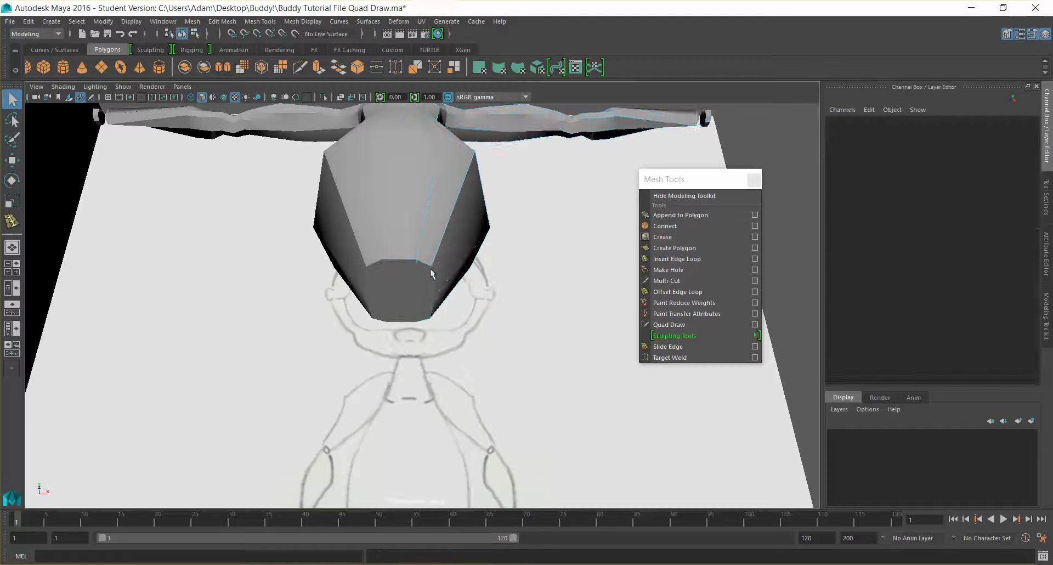
scroll(515, 249, "down", 8)
left_click_drag(602, 356, 607, 406, "alt")
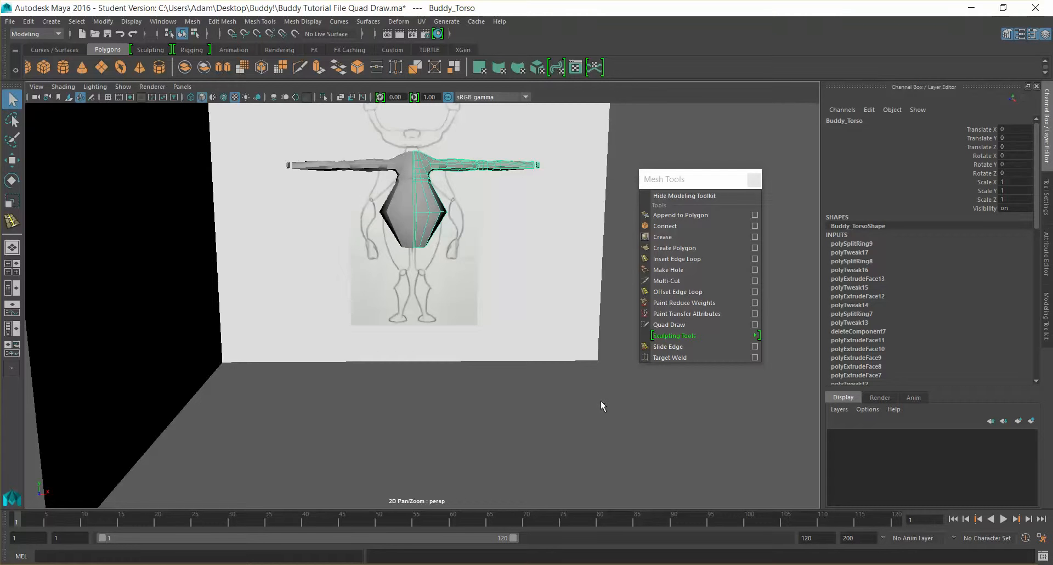
left_click(601, 408)
mouse_move(463, 345)
left_mouse_down("alt")
mouse_move(463, 369)
mouse_move(479, 361)
mouse_move(447, 356)
left_mouse_up("alt")
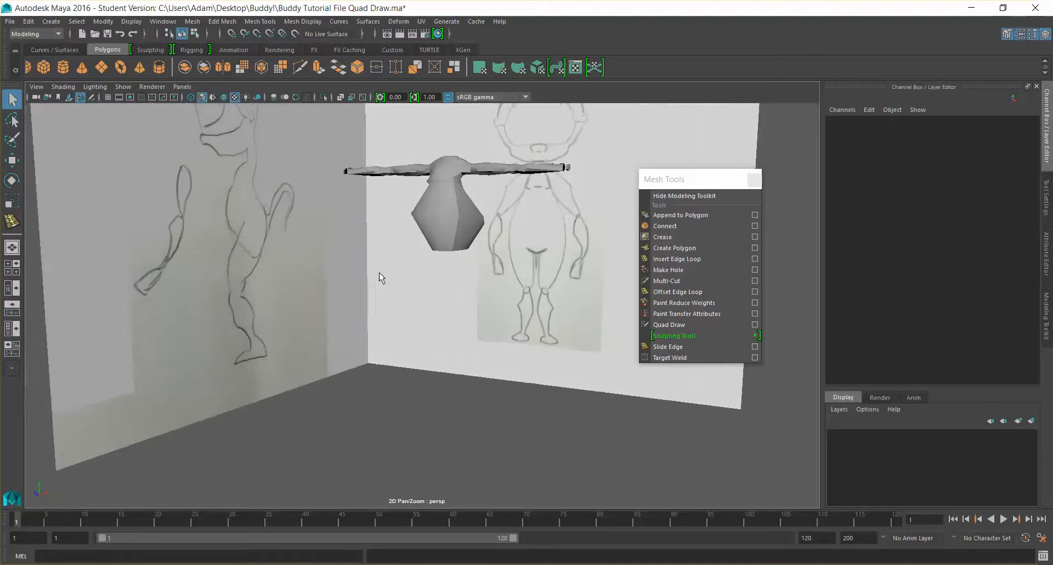
- Create a polygon cylinder and raise it to just below the torso, at a Translate Y of about 6.9
left_click(49, 21)
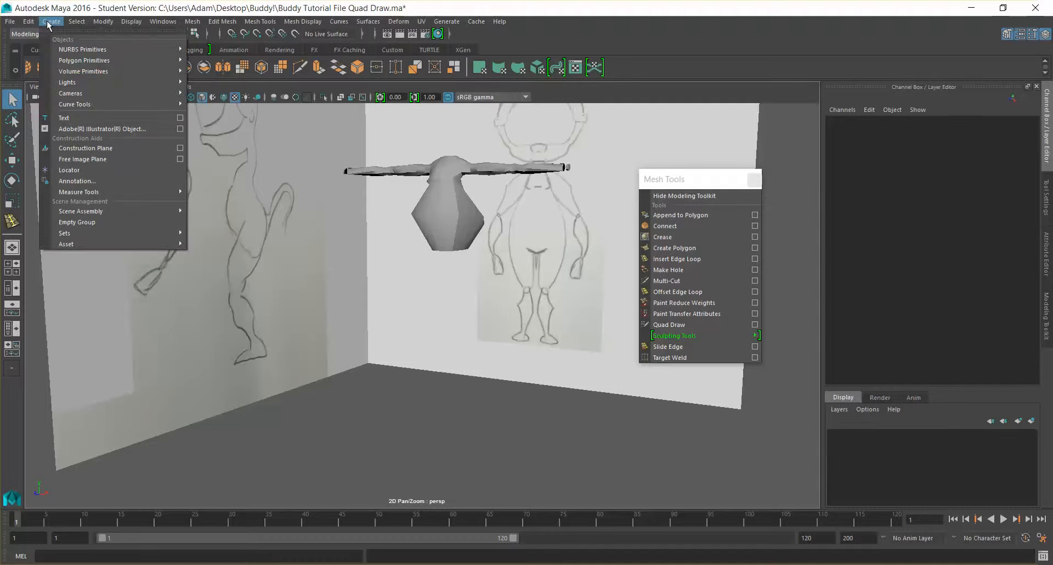
mouse_move(110, 60)
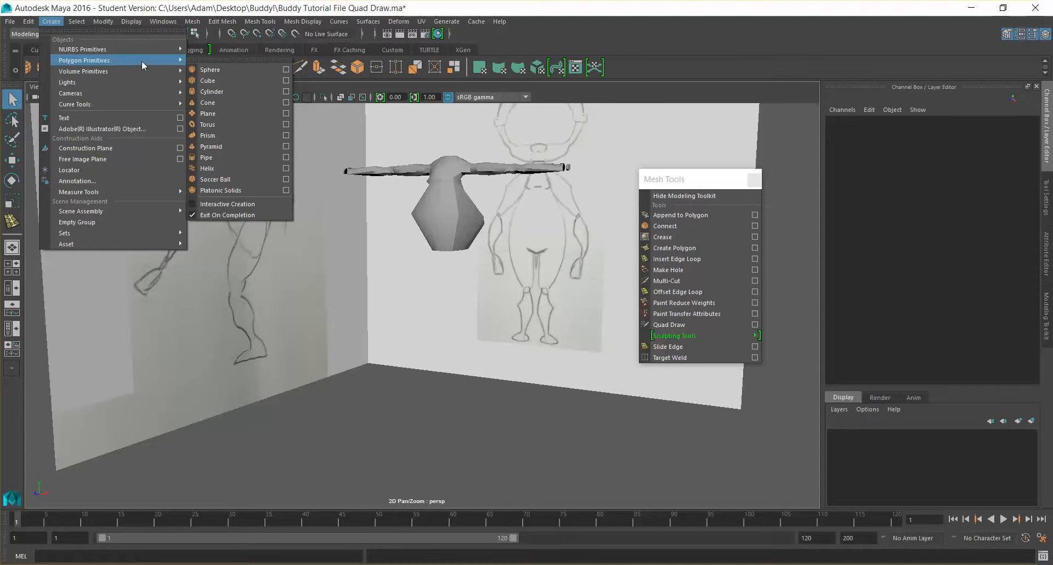
left_click(229, 92)
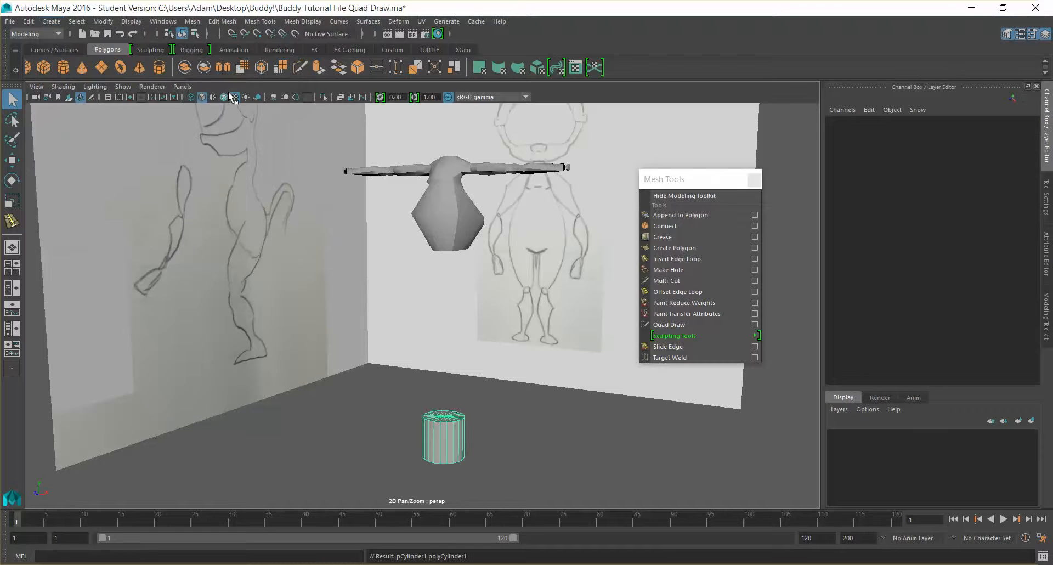
key("w")
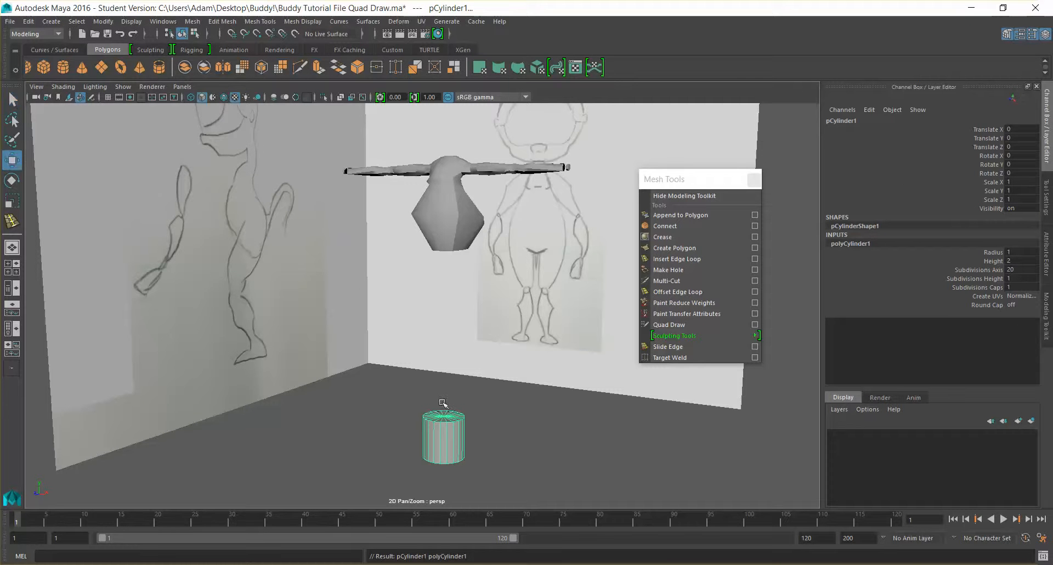
left_click_drag(450, 382, 449, 242)
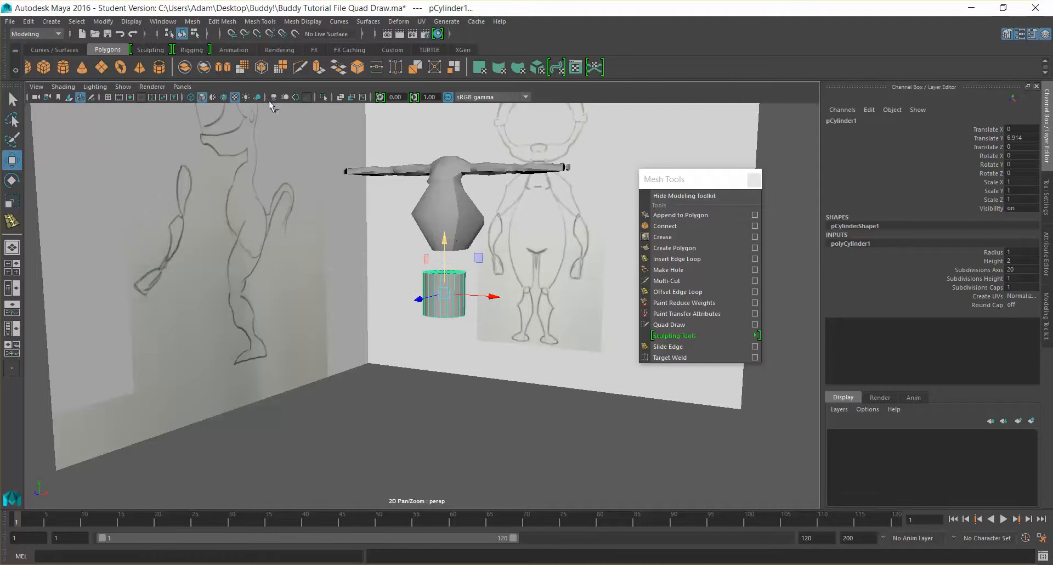
- In the front orthographic view, move the cylinder over the knee in the sketch, at about Translate X 0.633 and Translate Y 5.754
left_click(182, 86)
mouse_move(250, 121)
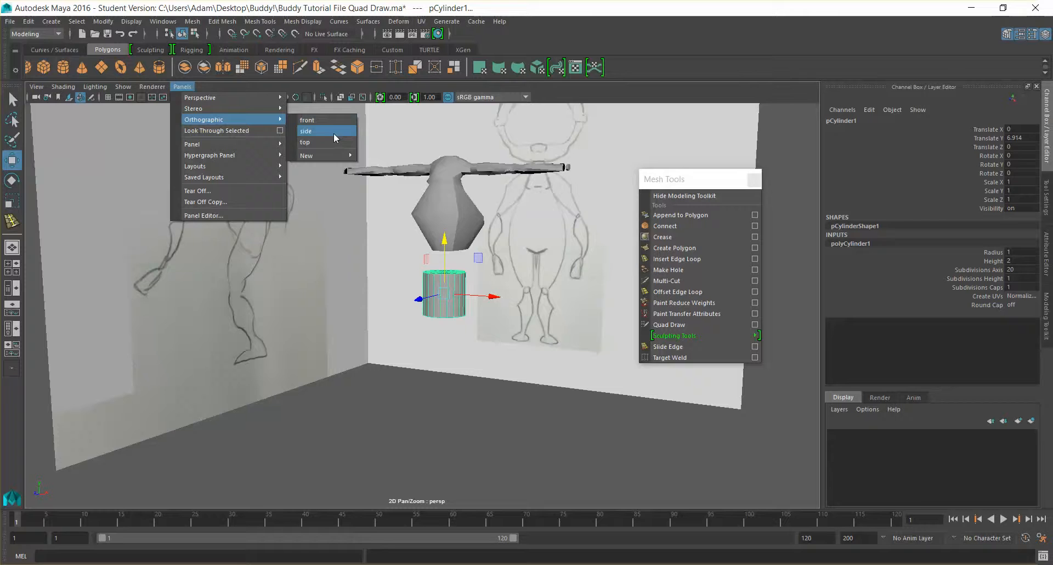
left_click(330, 122)
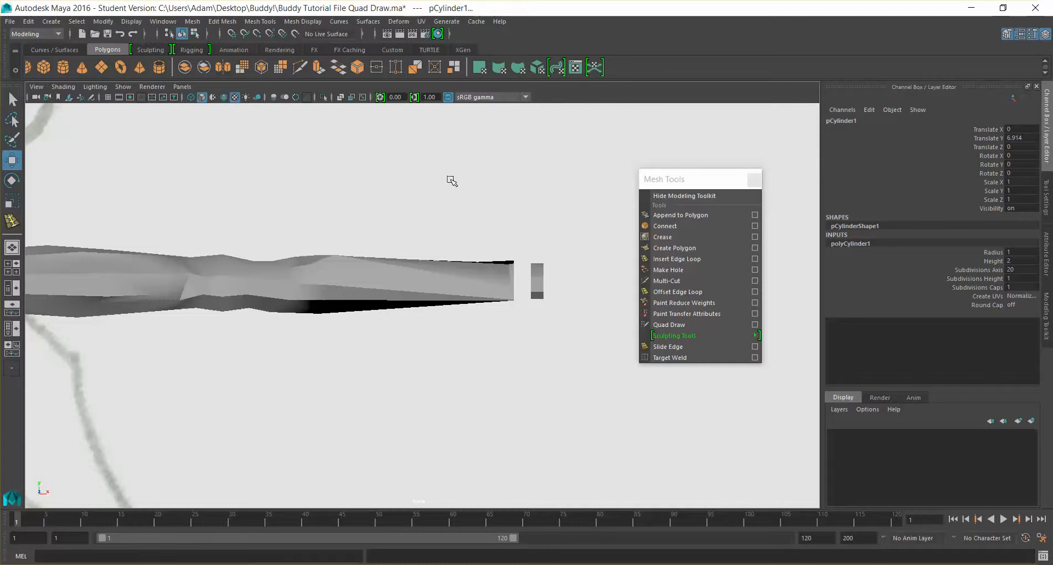
key("f")
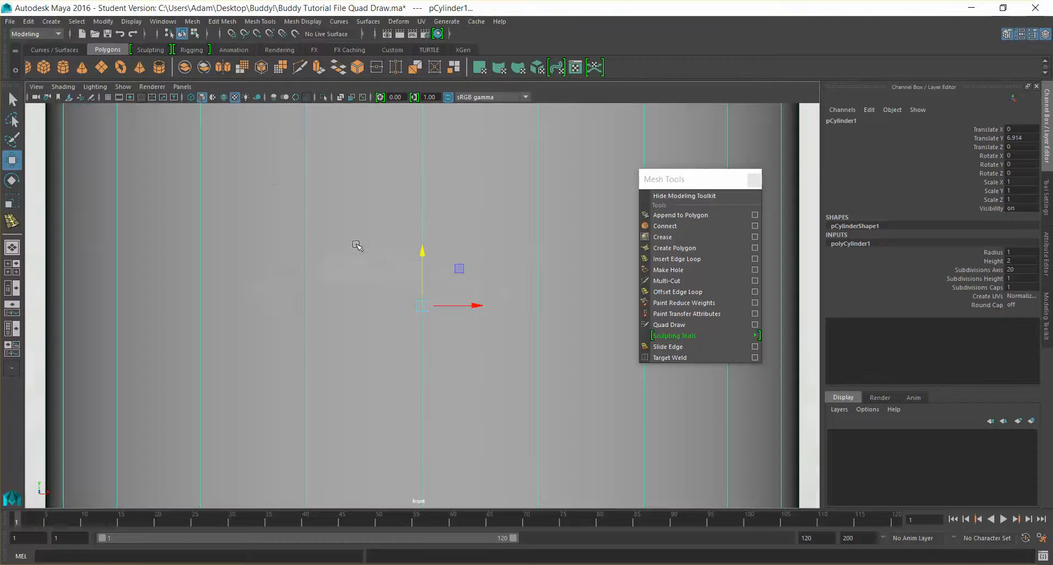
scroll(366, 242, "down", 5)
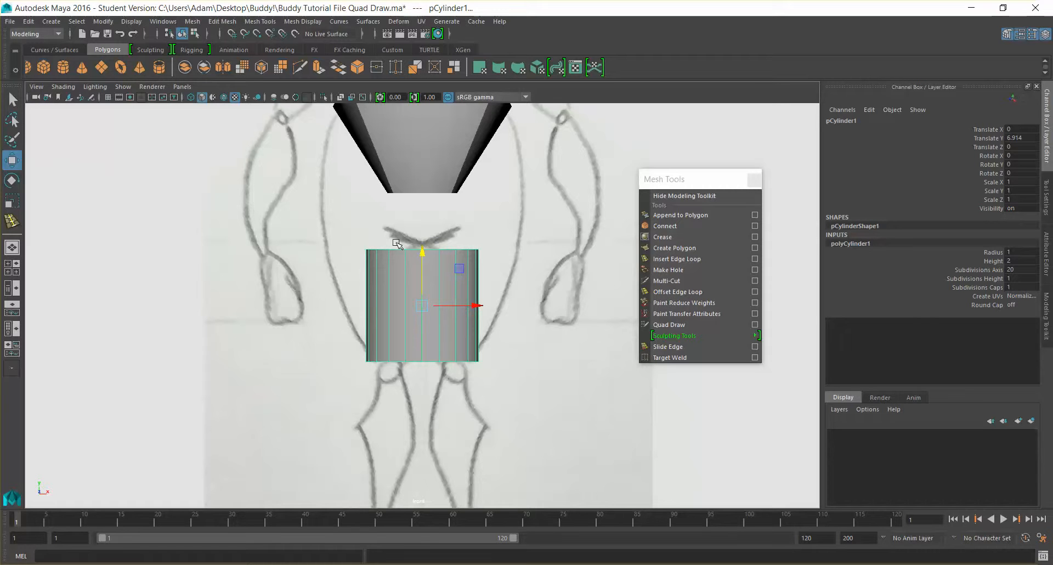
left_click_drag(478, 305, 511, 305)
left_click_drag(458, 266, 459, 317)
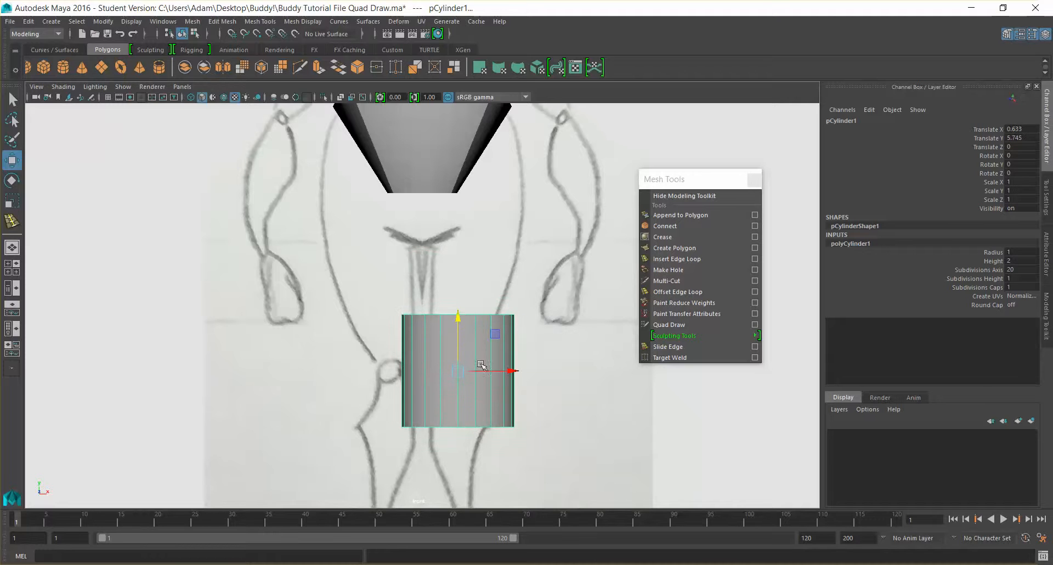
- Turn on X-Ray shading for the front view so the reference sketch shows through the cylinder
left_click(65, 88)
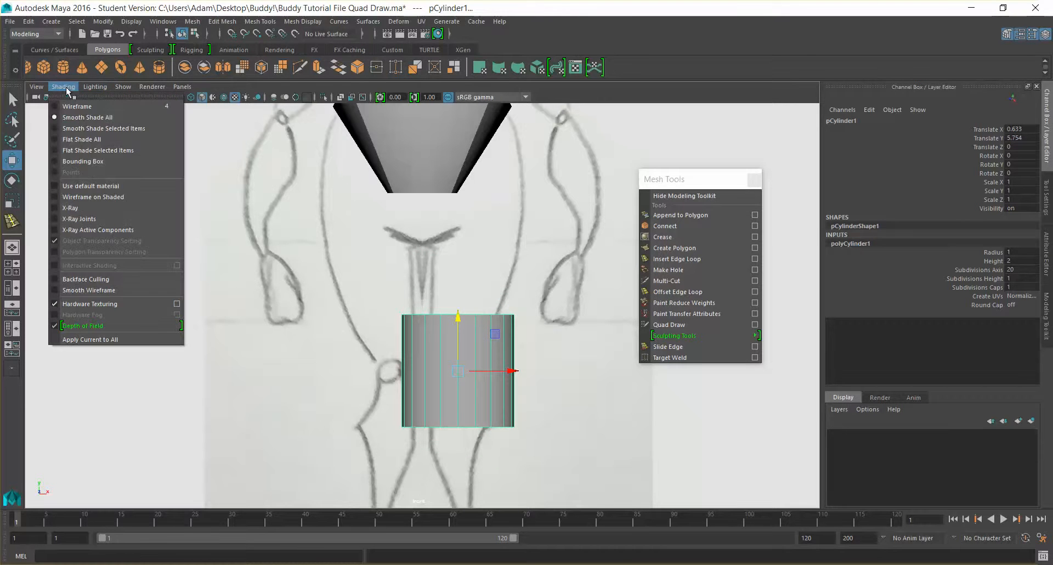
left_click(97, 213)
middle_click_drag(525, 387, 498, 308, "alt")
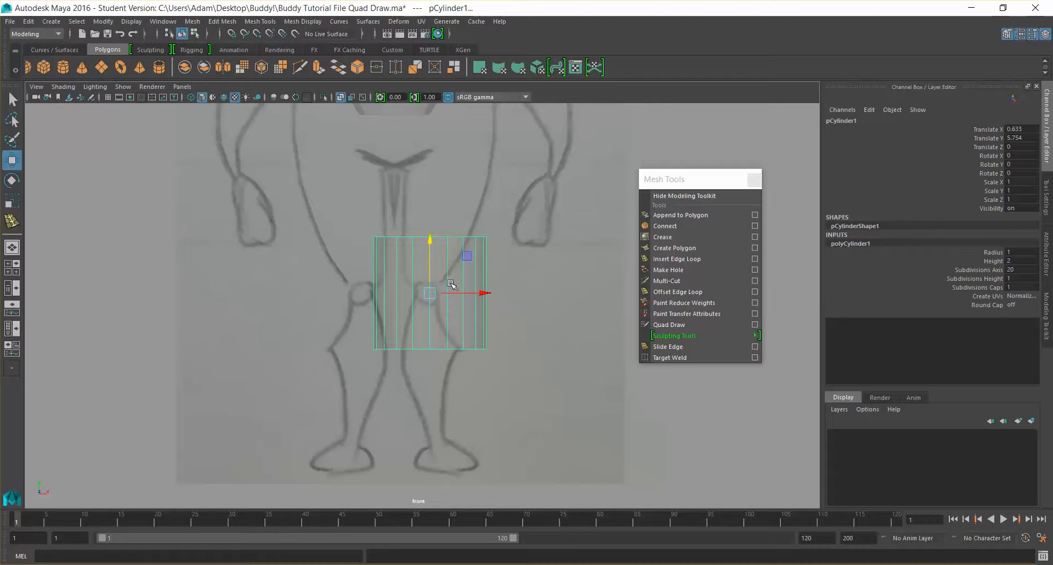
- Set the cylinder's radius to 0.3, its height to 4.9 and its height subdivisions to 2
left_click(995, 252)
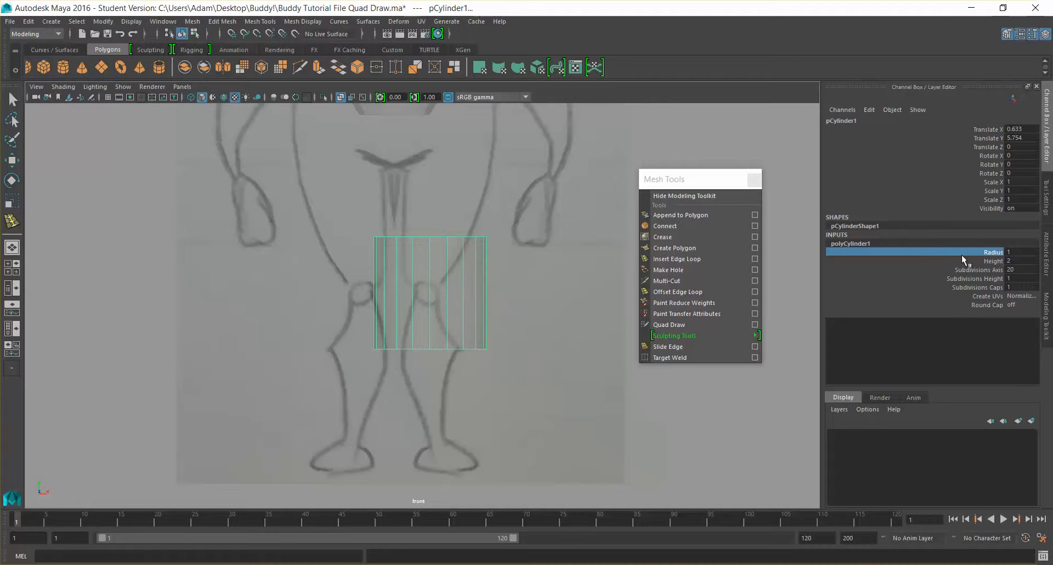
mouse_move(600, 242)
middle_mouse_down()
mouse_move(581, 241)
mouse_move(592, 242)
middle_mouse_up()
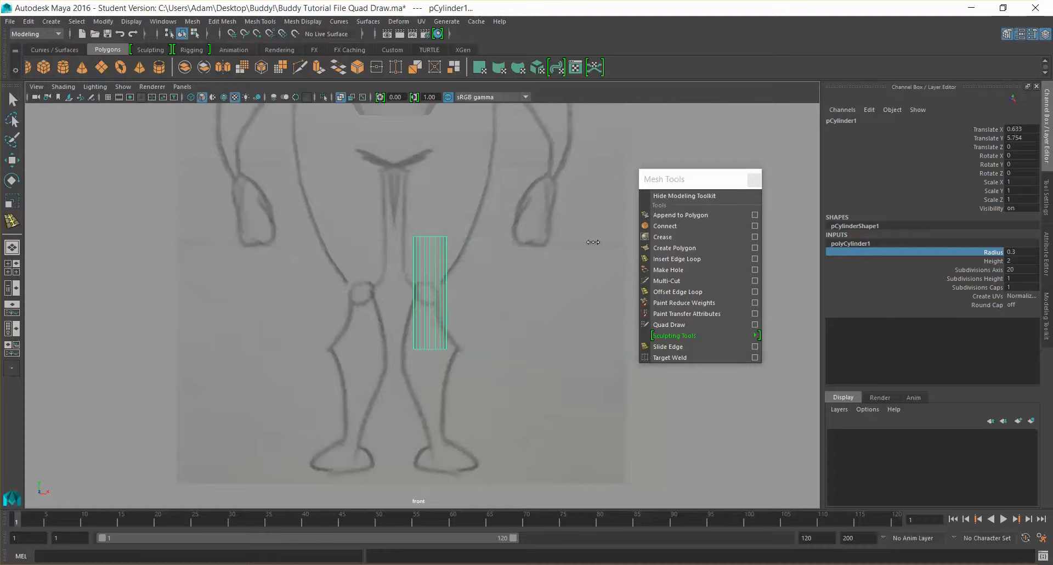
left_click(990, 261)
middle_click_drag(779, 237, 801, 236)
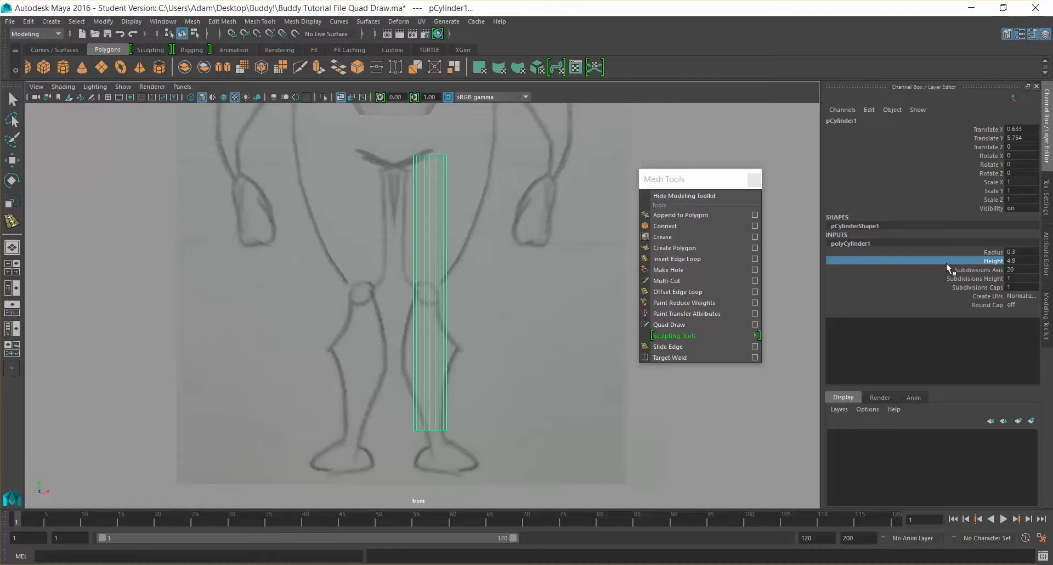
left_click(984, 278)
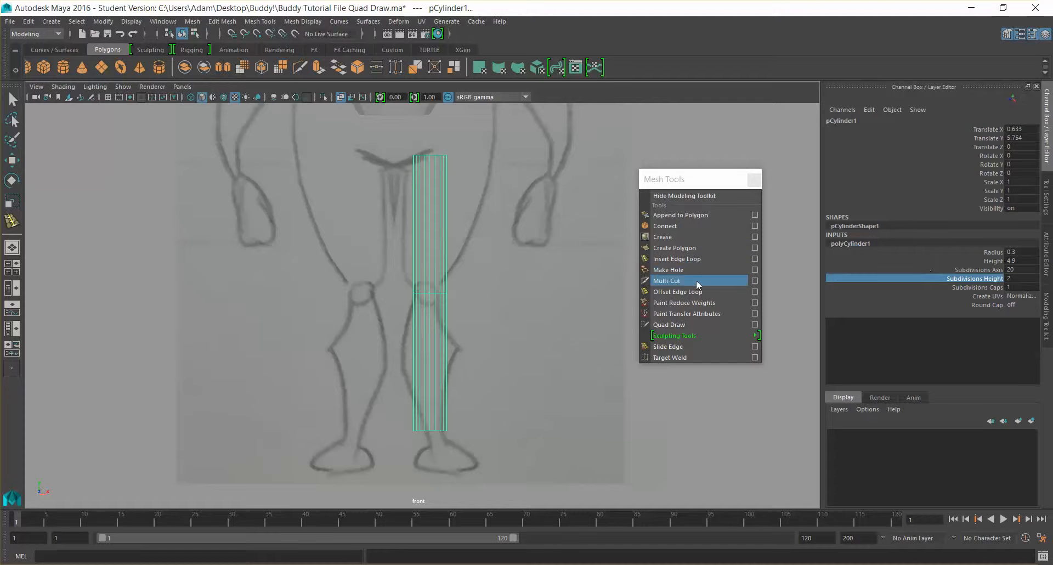
- Insert one edge loop just above and one just below the cylinder's middle loop at the knee, and leave the Insert Edge Loop tool
left_click(689, 260)
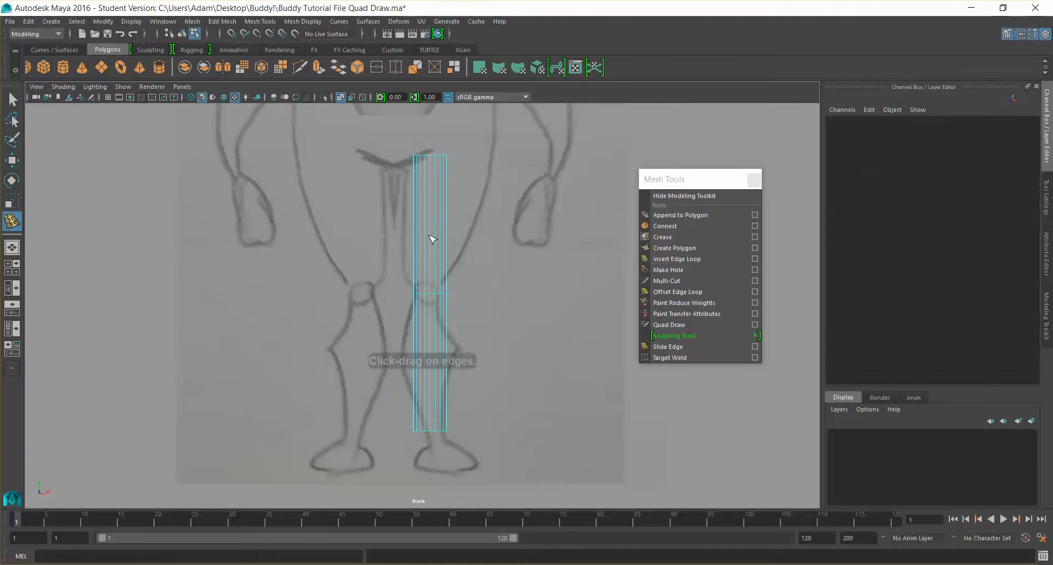
left_click_drag(437, 272, 438, 282)
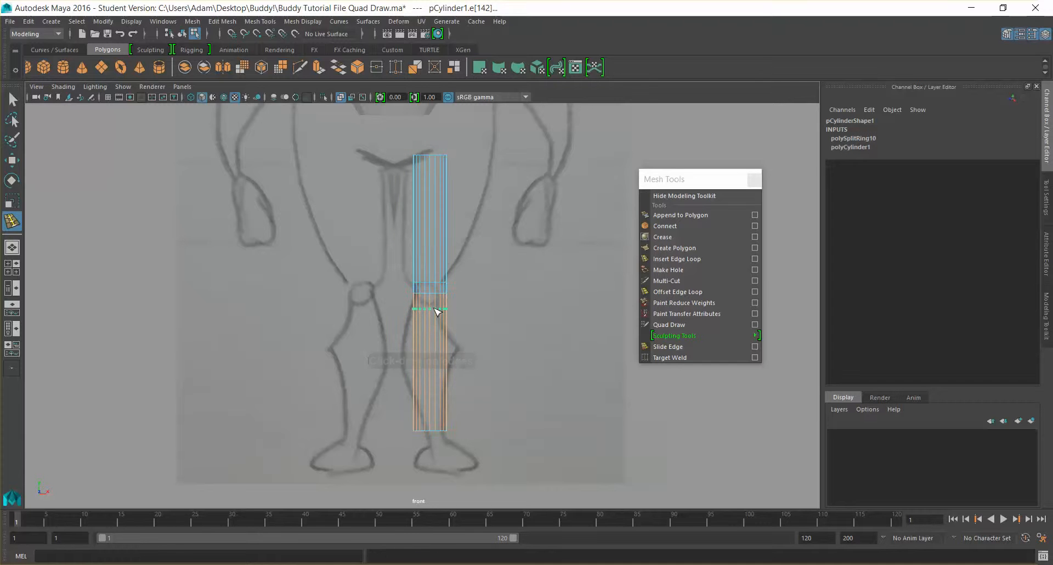
left_click(437, 310)
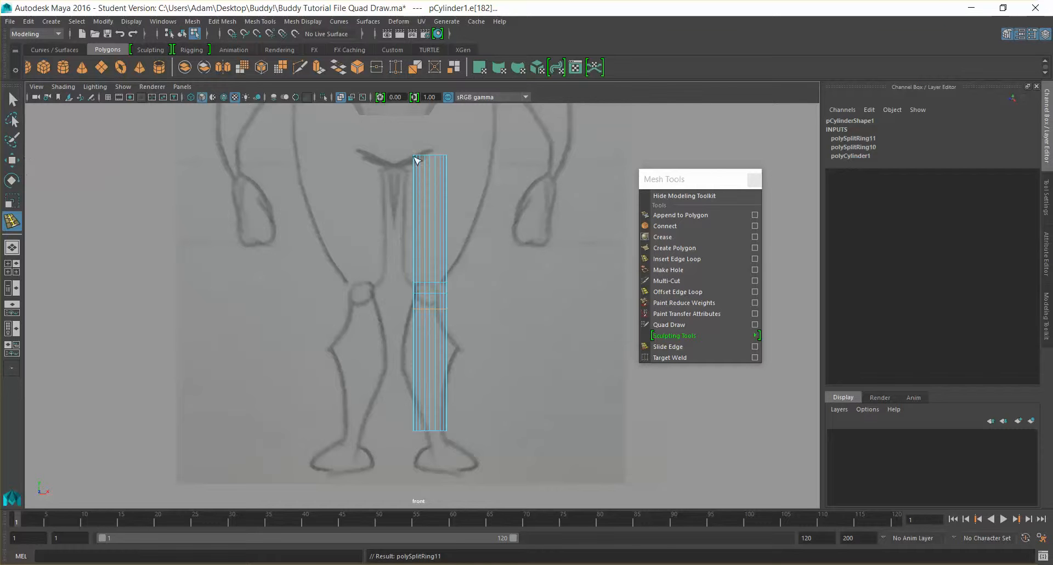
left_click(8, 103)
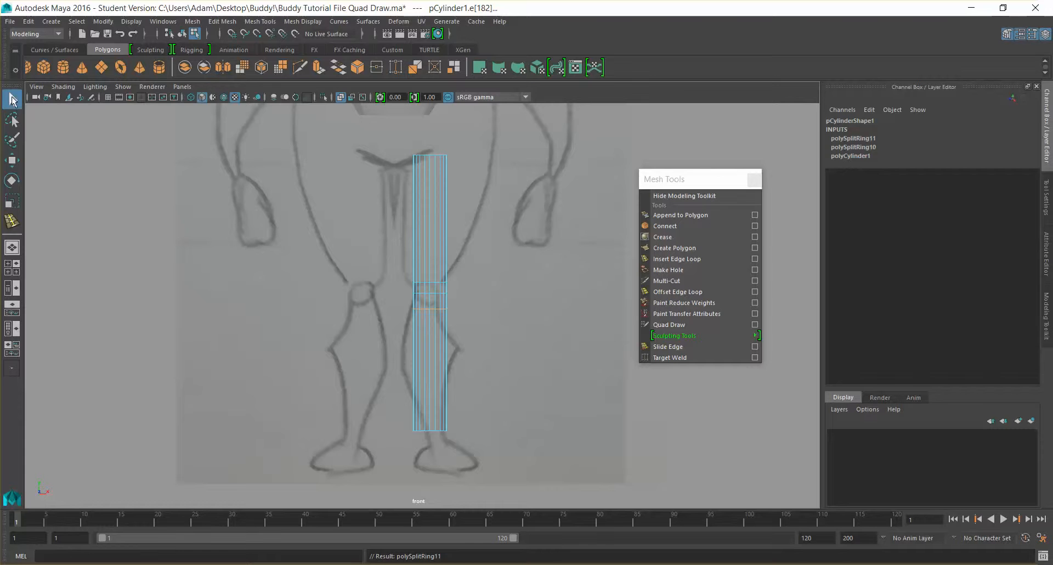
- Switch the leg cylinder to vertex editing and move its top row of vertices up and outward towards the hip
right_click(433, 207)
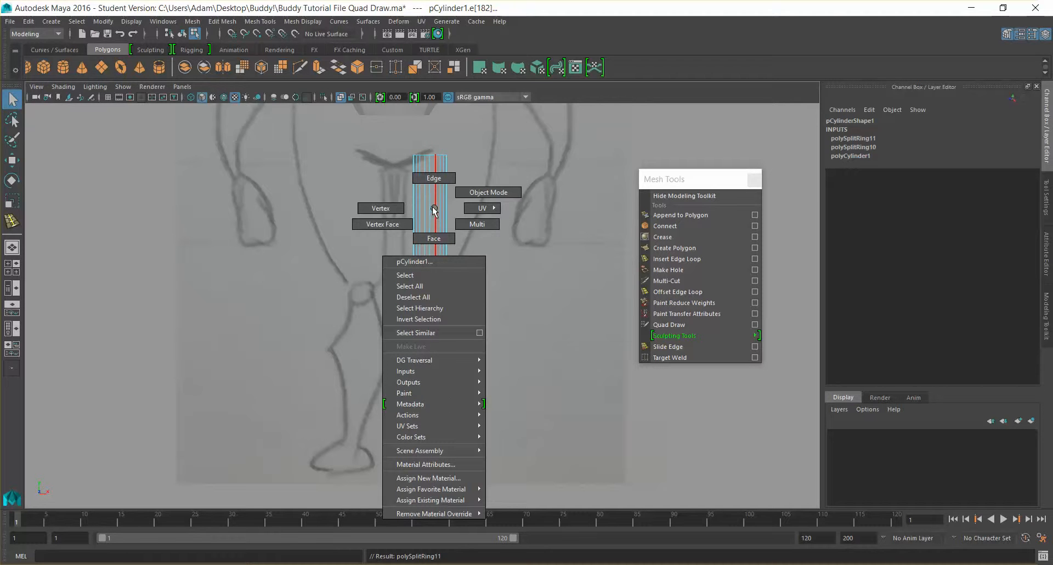
left_click(381, 208)
left_click_drag(393, 137, 479, 175)
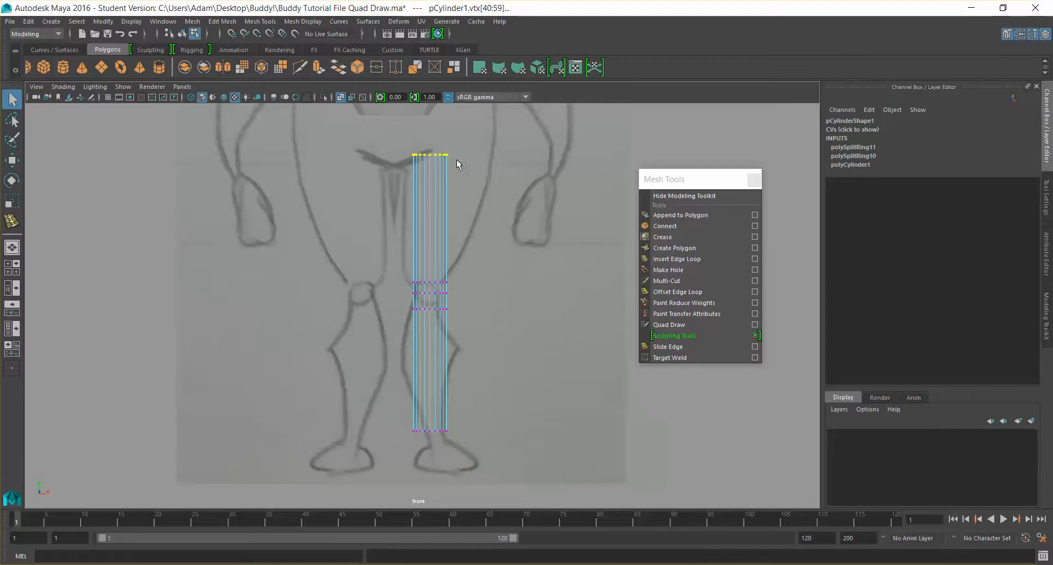
key("w")
left_click_drag(452, 158, 460, 121)
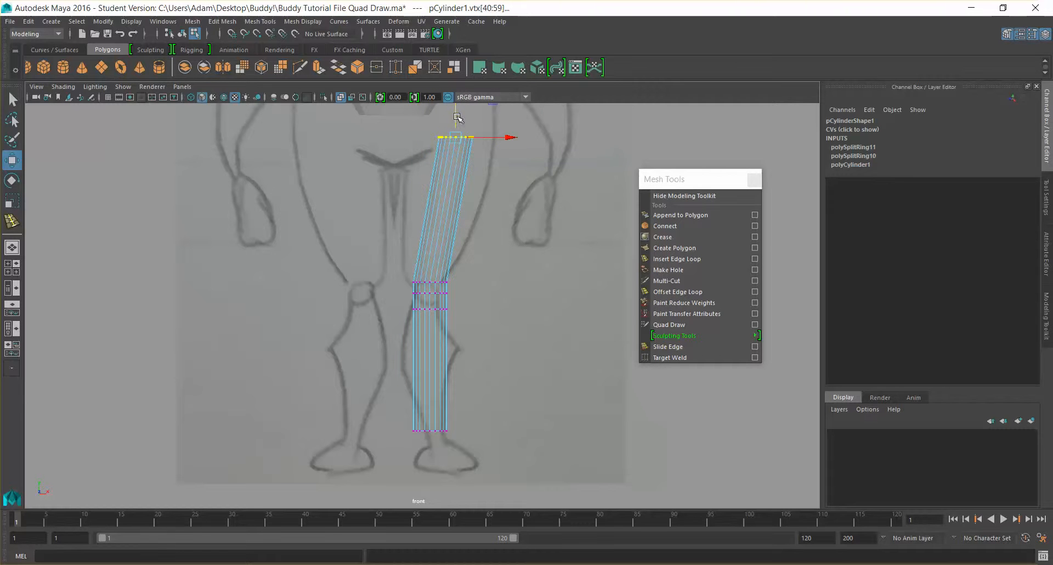
- Rotate and widen the top row of vertices to follow the slanted hip line between crotch and outer hip
key("e")
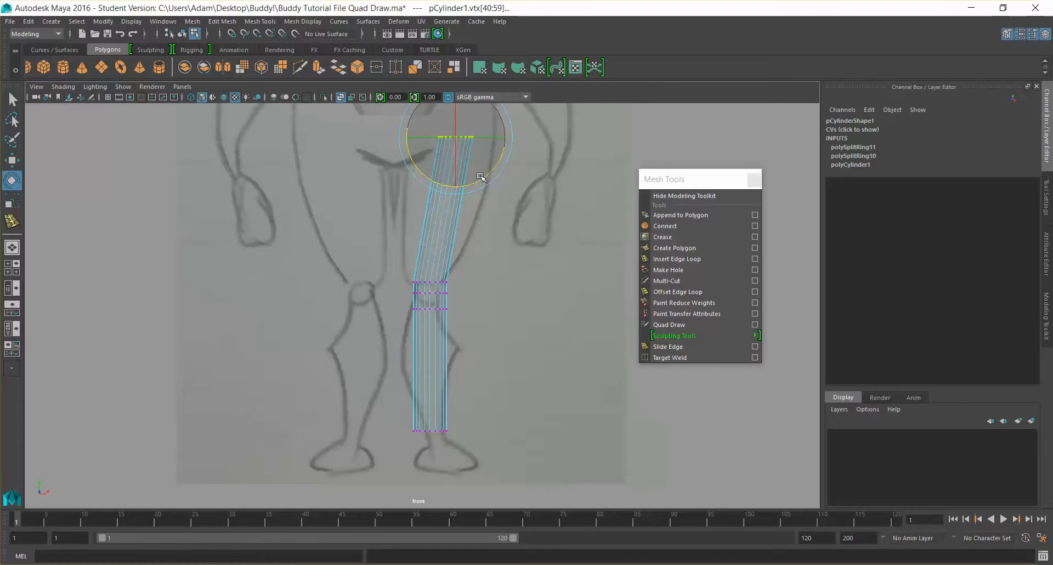
left_click_drag(481, 178, 496, 105)
key("r")
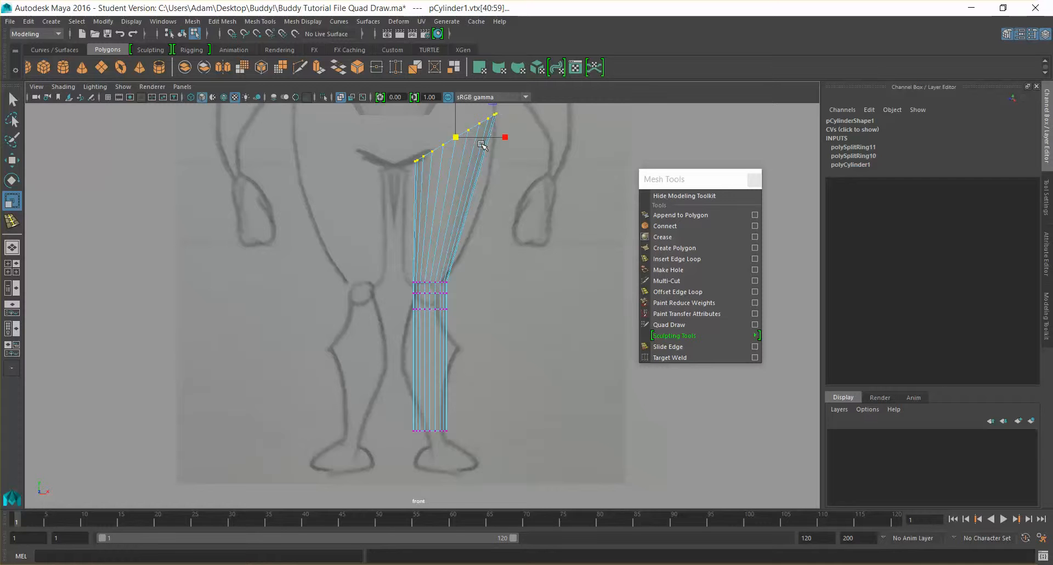
key("w")
left_click_drag(500, 138, 453, 115)
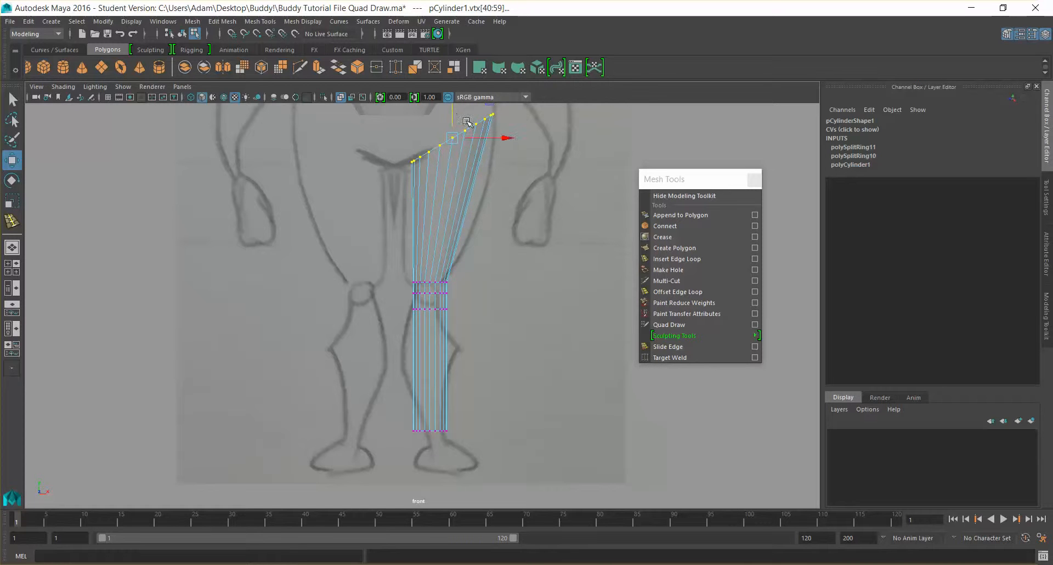
- Move the lowest row of knee vertices slightly up so it sits closer to the middle knee row
left_click_drag(406, 288, 454, 301)
key("e")
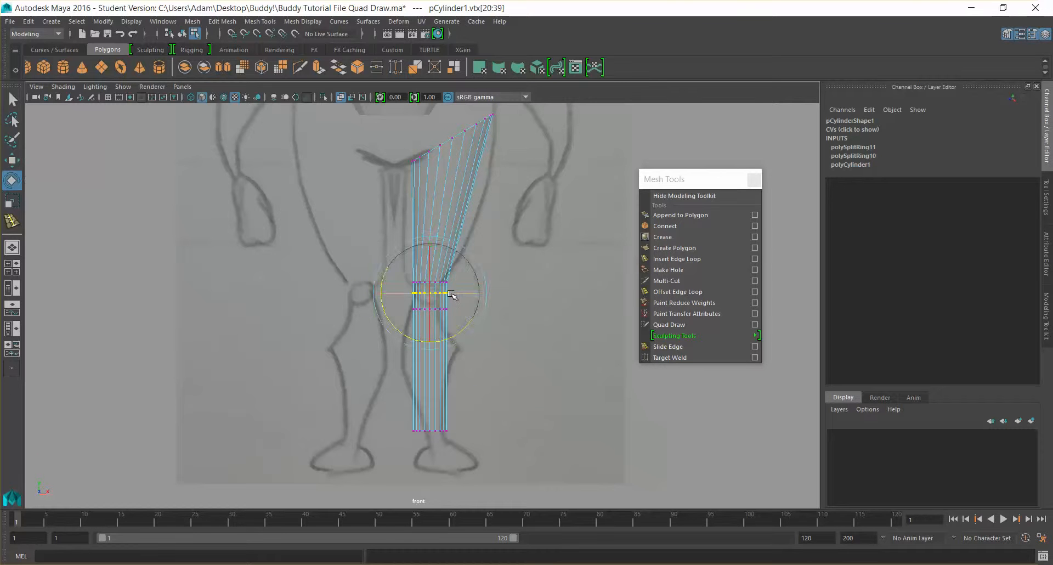
key("r")
left_click_drag(430, 292, 456, 319)
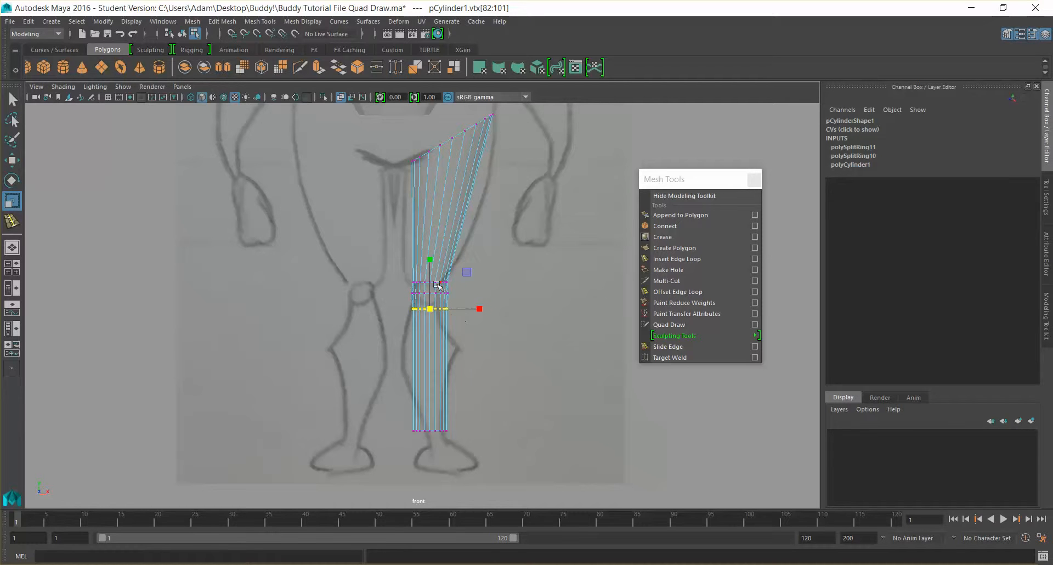
key("w")
left_click_drag(430, 261, 462, 287)
- Select all three rows of knee vertices and scale them down to the width of the sketched knee
left_click_drag(430, 250, 465, 312)
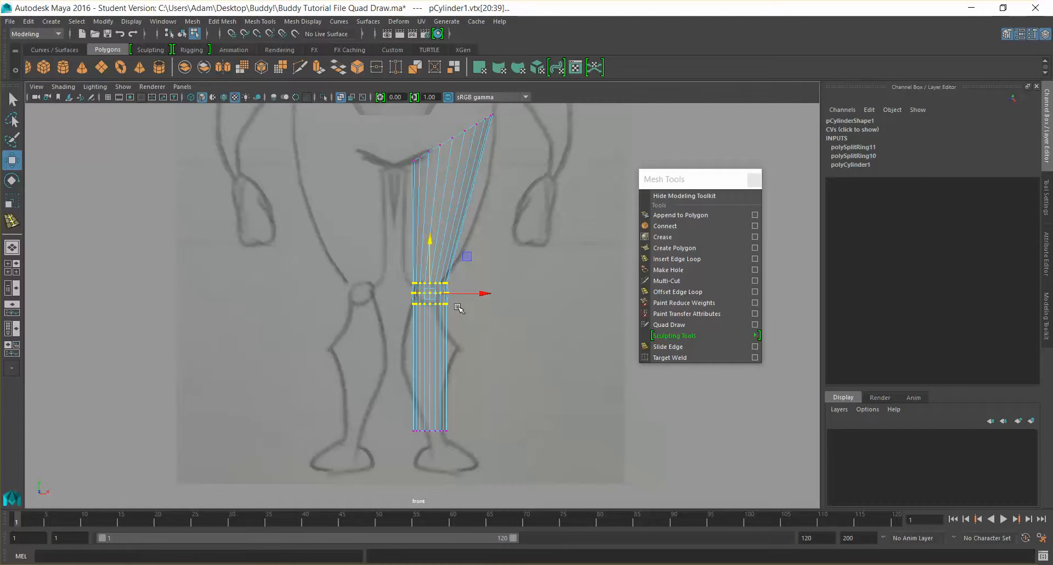
key("e")
key("r")
left_click_drag(430, 294, 477, 295)
key("w")
- Scale the leg's bottom row of vertices narrower and move it slightly outward and down onto the sketched ankle
left_click_drag(393, 416, 475, 452)
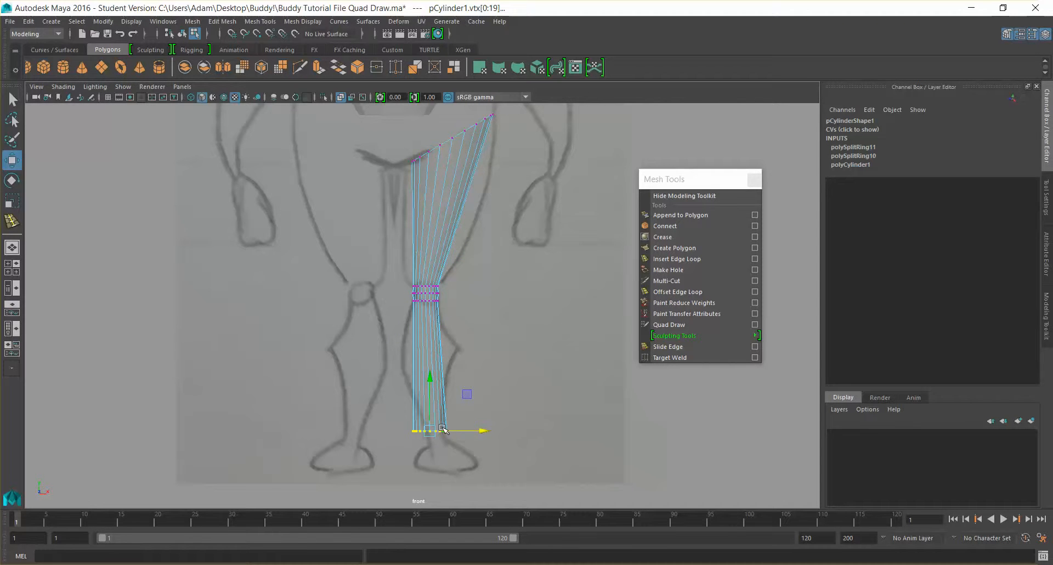
key("e")
key("r")
left_click_drag(431, 432, 422, 429)
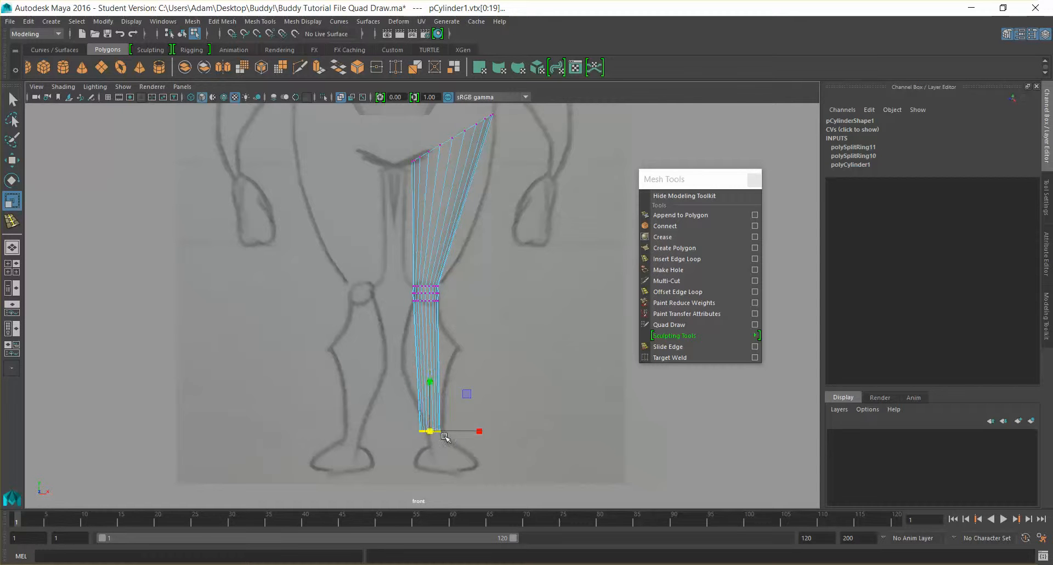
key("w")
left_click_drag(471, 430, 476, 430)
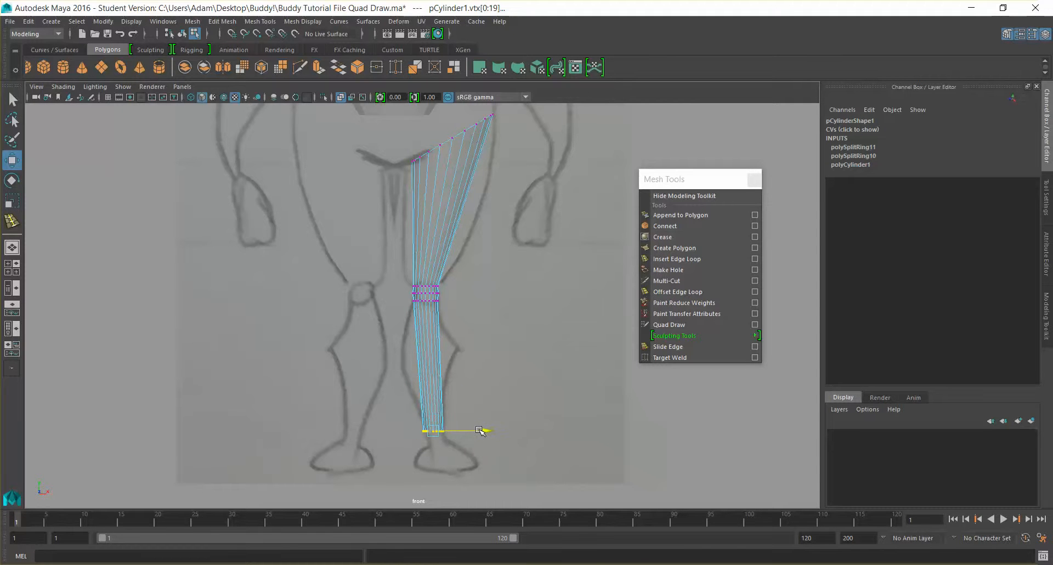
left_click_drag(436, 379, 437, 386)
left_click_drag(482, 439, 485, 439)
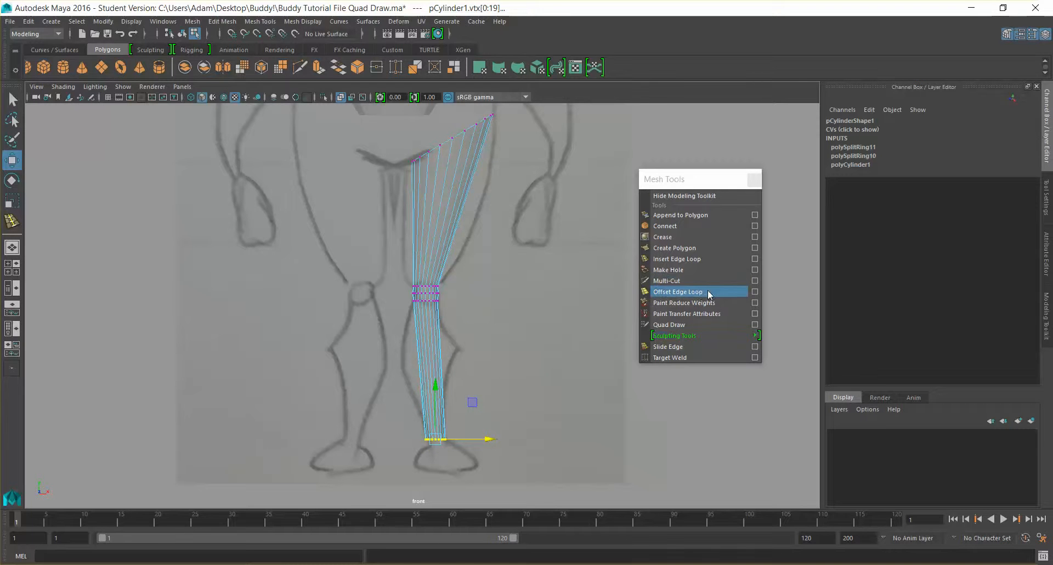
- Insert an edge loop into the thigh just above the knee and scale it wider to match the sketched leg outline
left_click(686, 258)
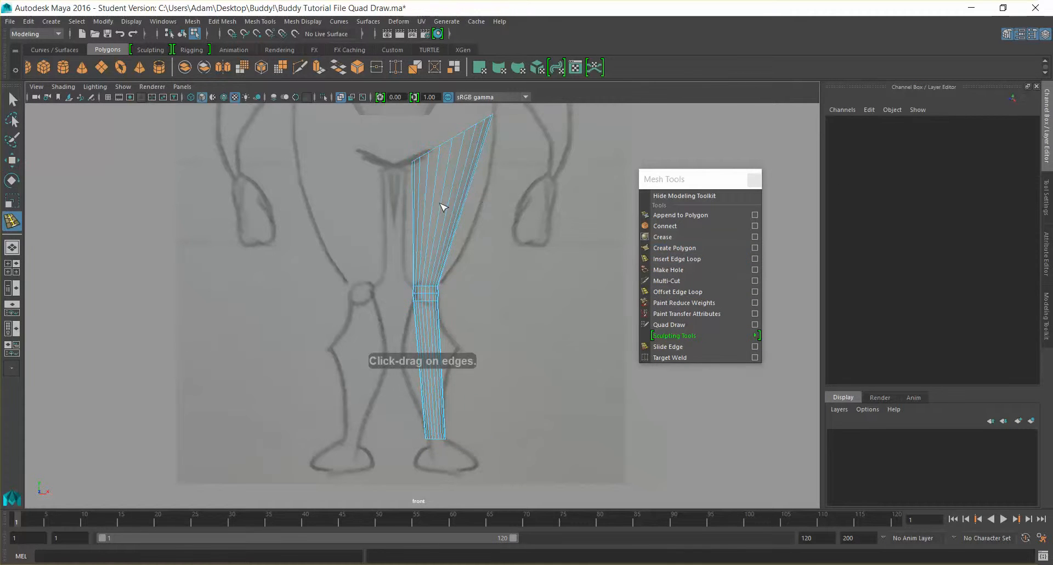
left_click_drag(450, 206, 454, 224)
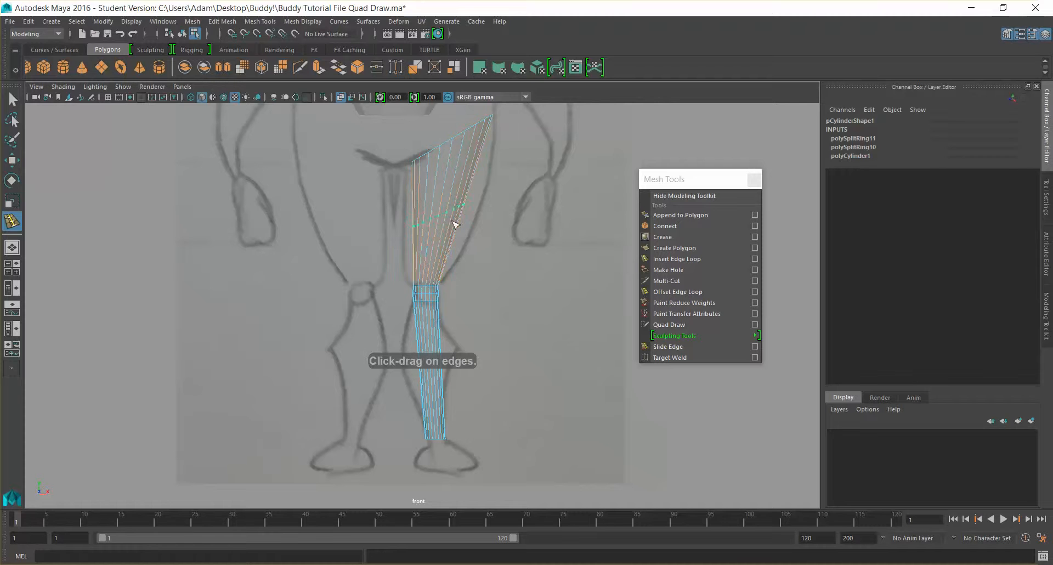
left_click(441, 270)
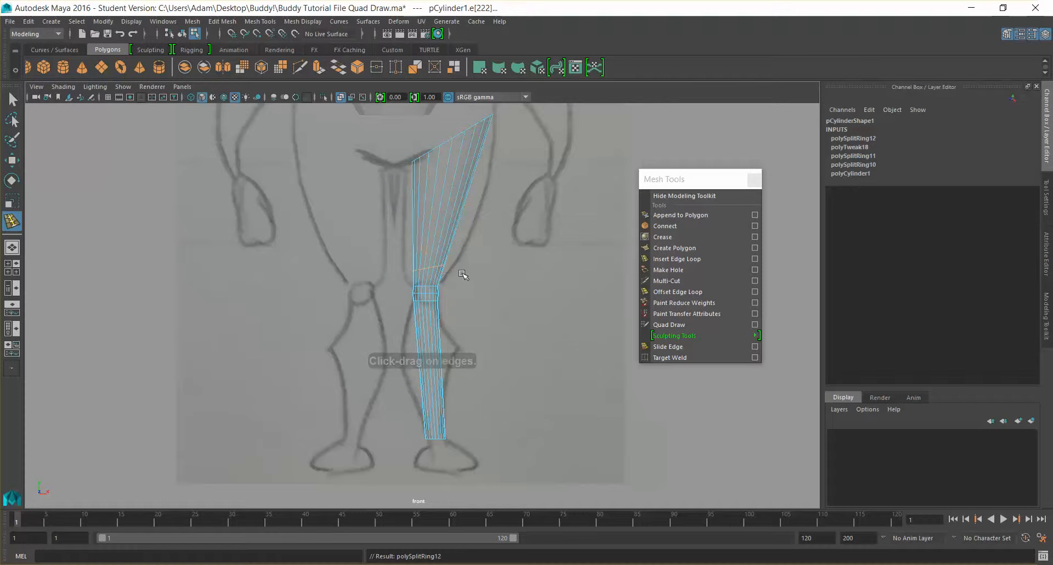
key("e")
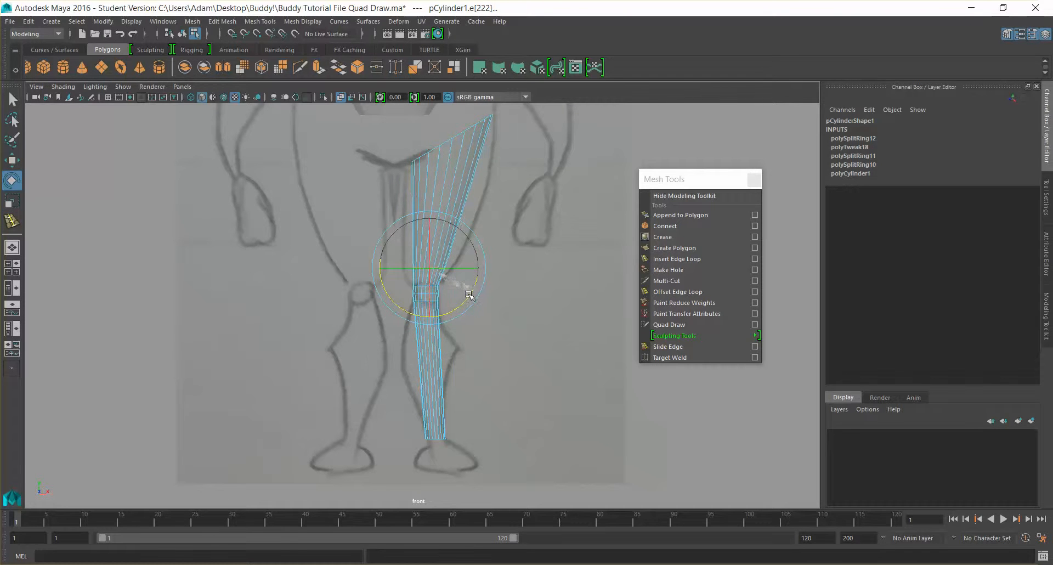
key("r")
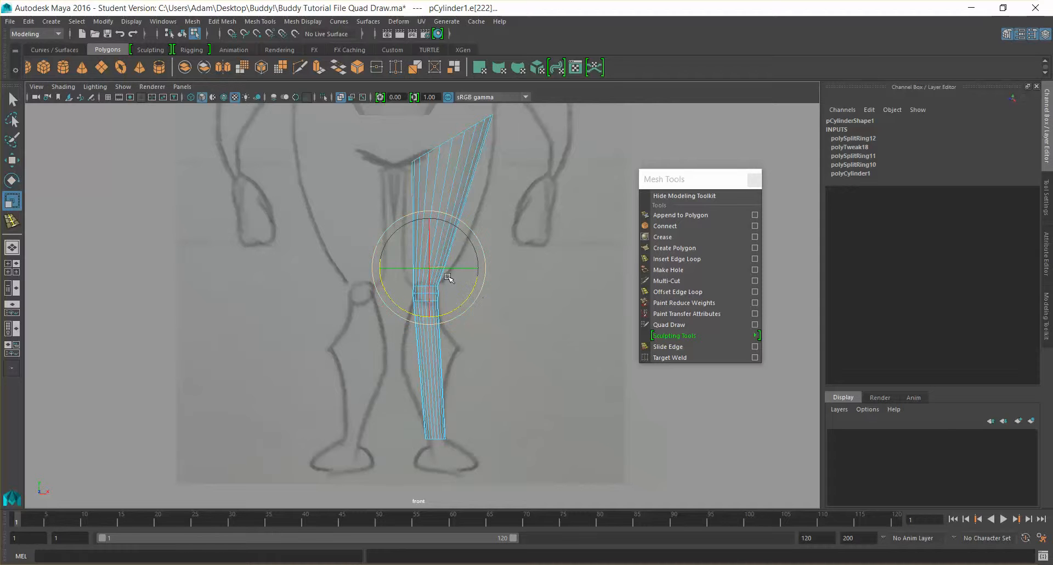
left_click_drag(433, 267, 439, 265)
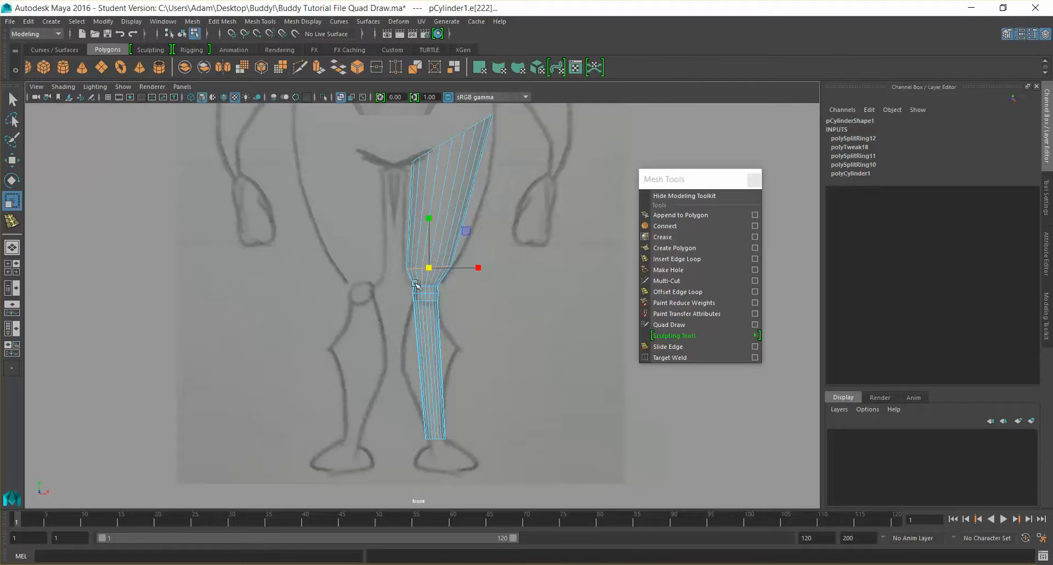
- Insert another edge loop around the middle of the thigh and scale it wider towards the sketched thigh outline
left_click(676, 259)
mouse_move(446, 222)
left_mouse_down()
mouse_move(447, 233)
mouse_move(448, 207)
mouse_move(460, 210)
left_mouse_up()
key("e")
key("r")
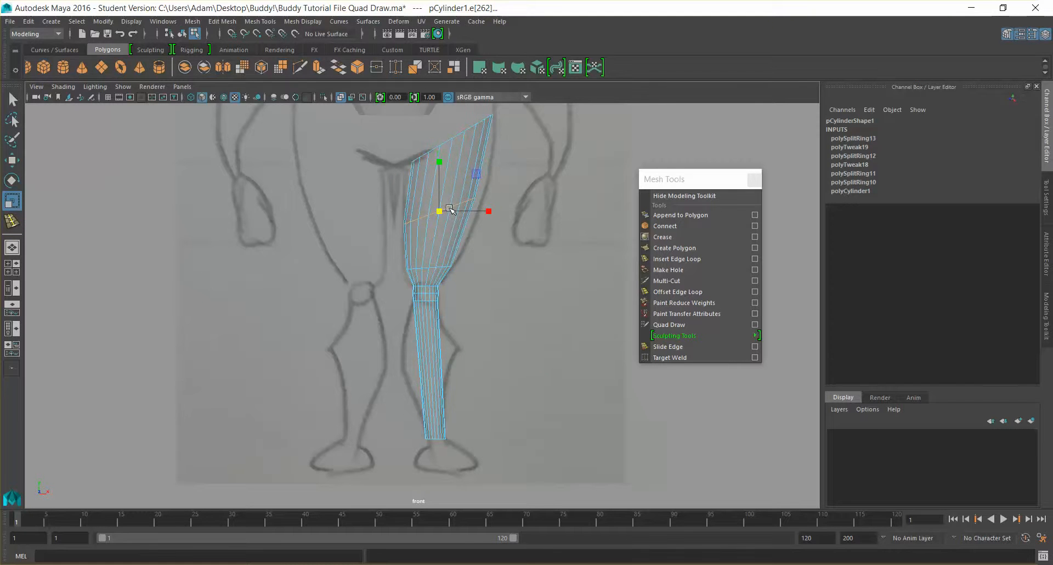
- Move the mid-thigh edge loop slightly outward to line it up with the sketched thigh
key("w")
left_click_drag(490, 211, 496, 212)
key("e")
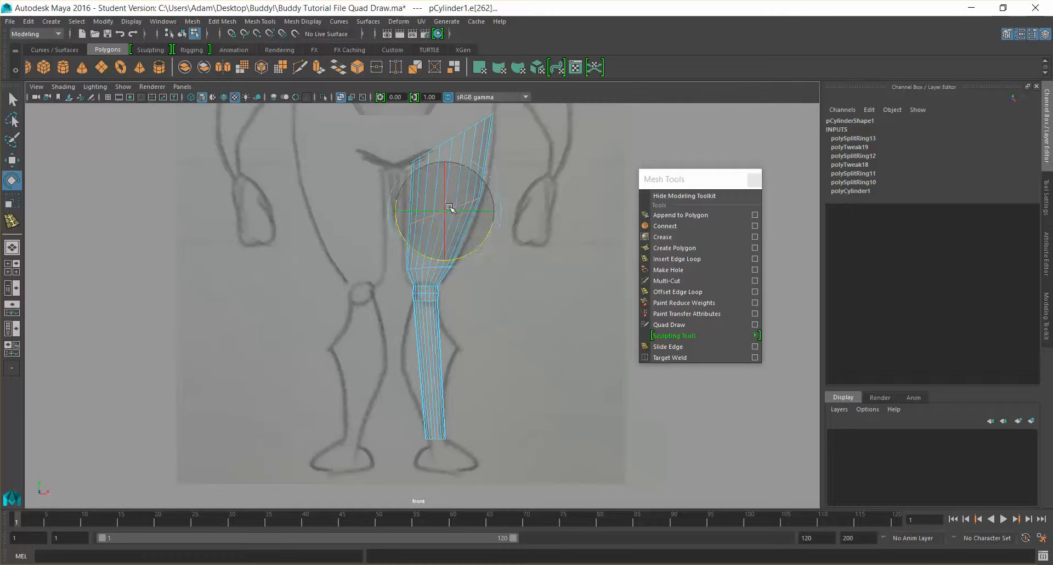
key("r")
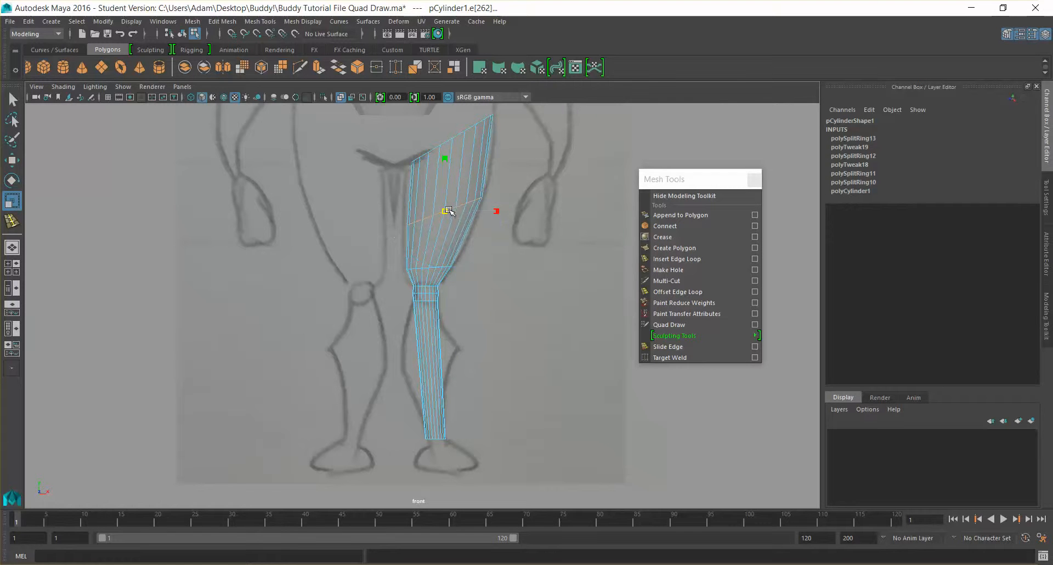
- Insert an edge loop across the upper thigh and scale it slightly to fit the sketched leg outline
left_click(680, 259)
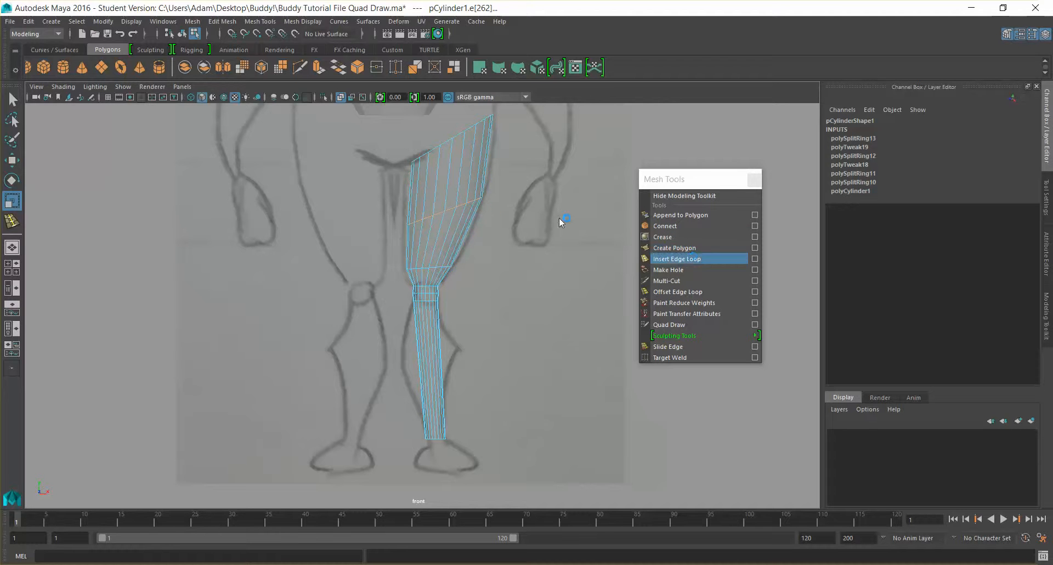
left_click(463, 171)
key("e")
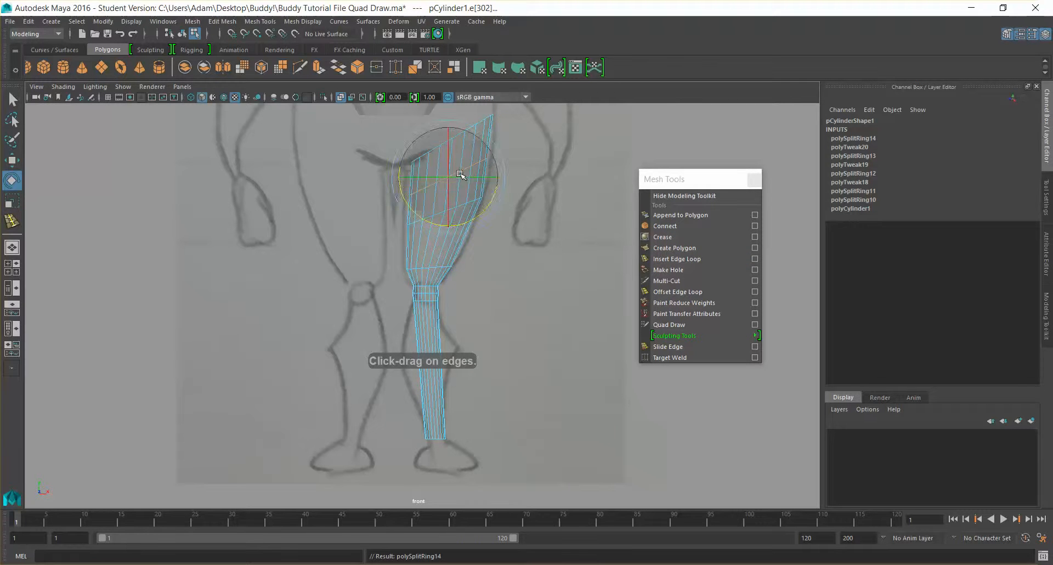
key("r")
left_click_drag(452, 173, 449, 175)
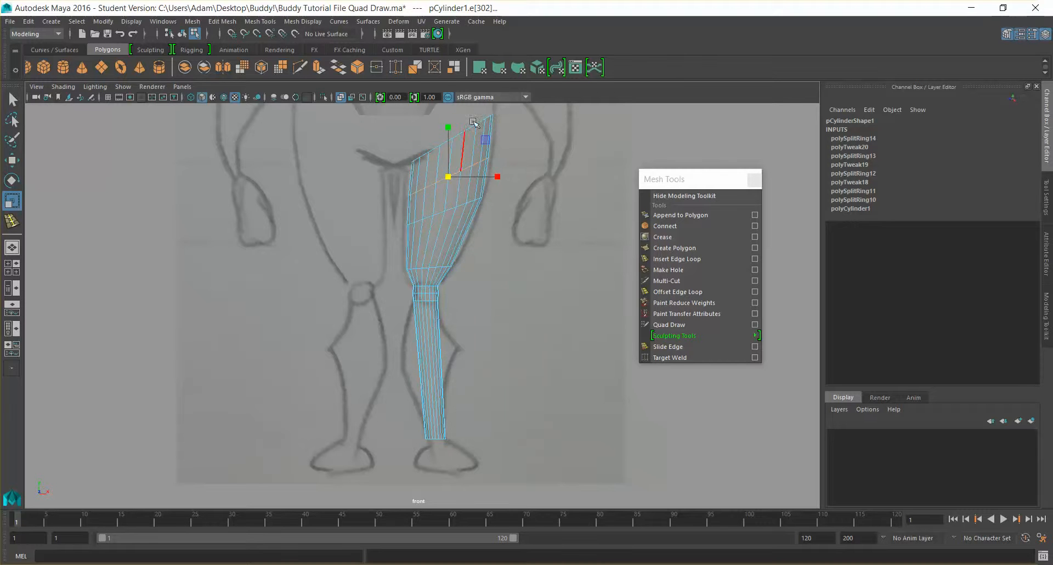
- Scale the leg's entire top row of vertices slightly wider towards the sketched hip, and select the row of vertices below it
right_click(467, 151)
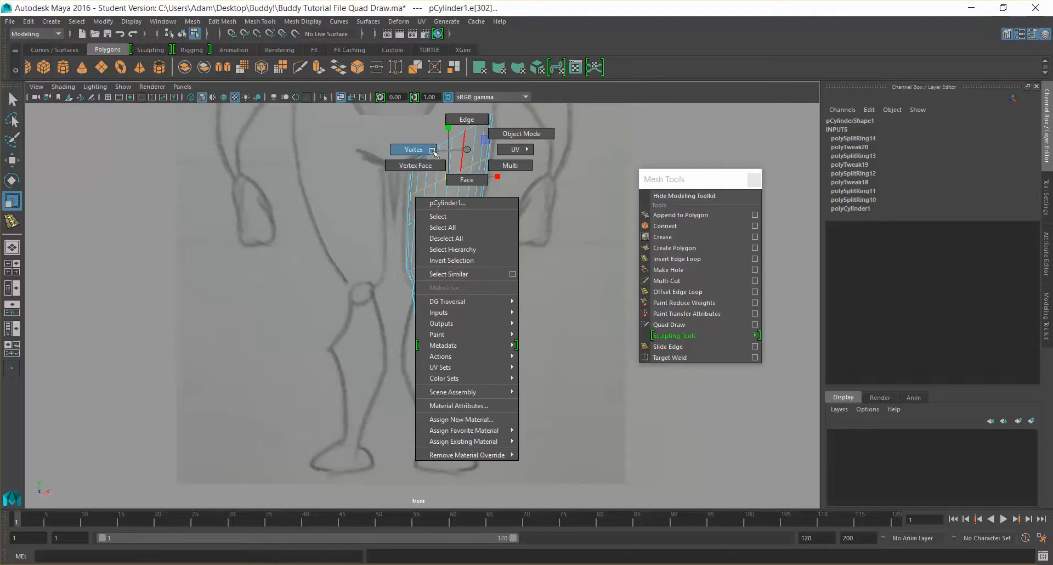
left_click(413, 150)
middle_click_drag(536, 177, 501, 203, "alt")
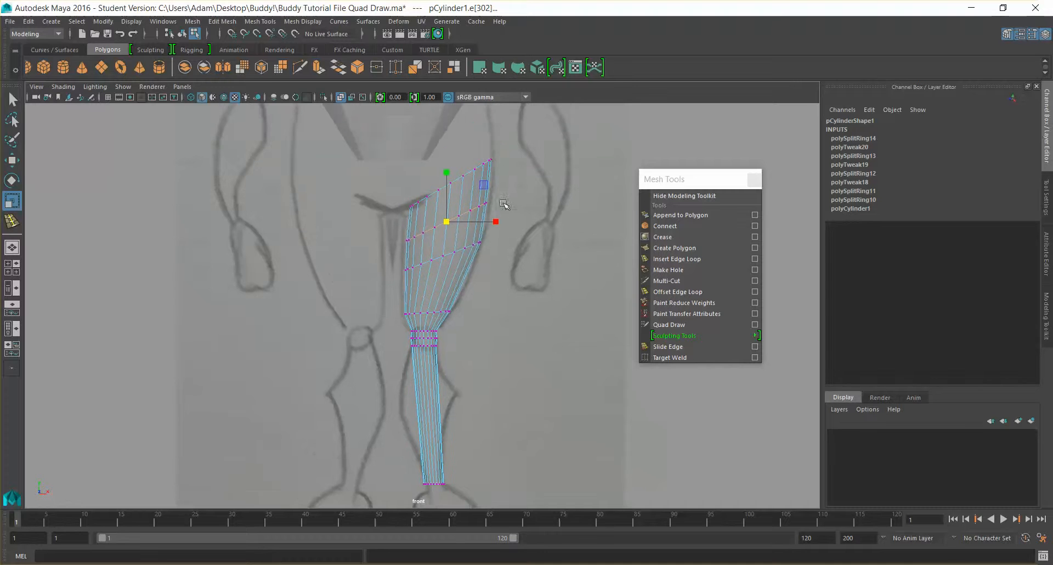
left_click_drag(370, 150, 519, 189)
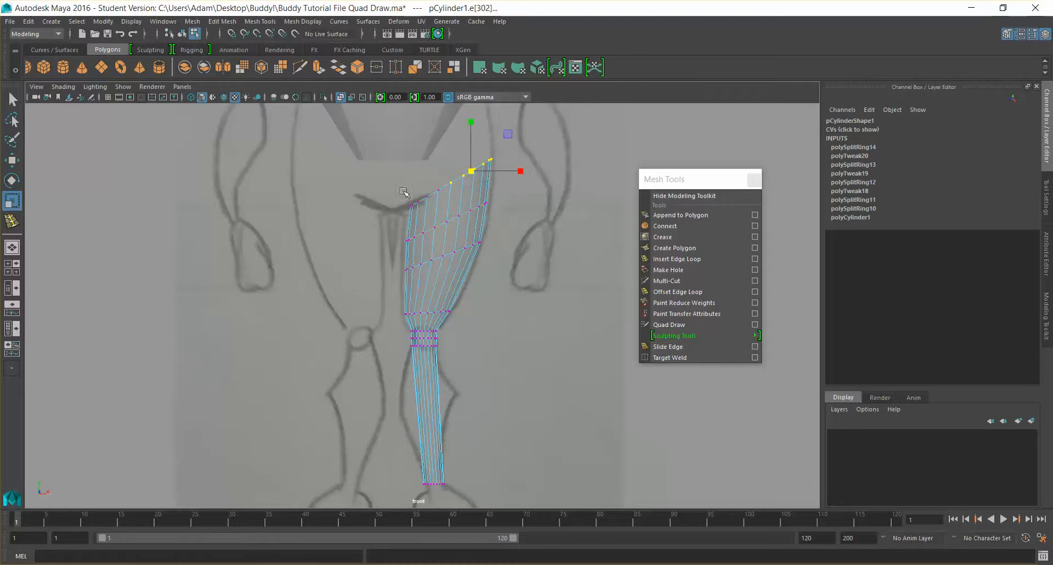
left_click_drag(379, 161, 447, 218)
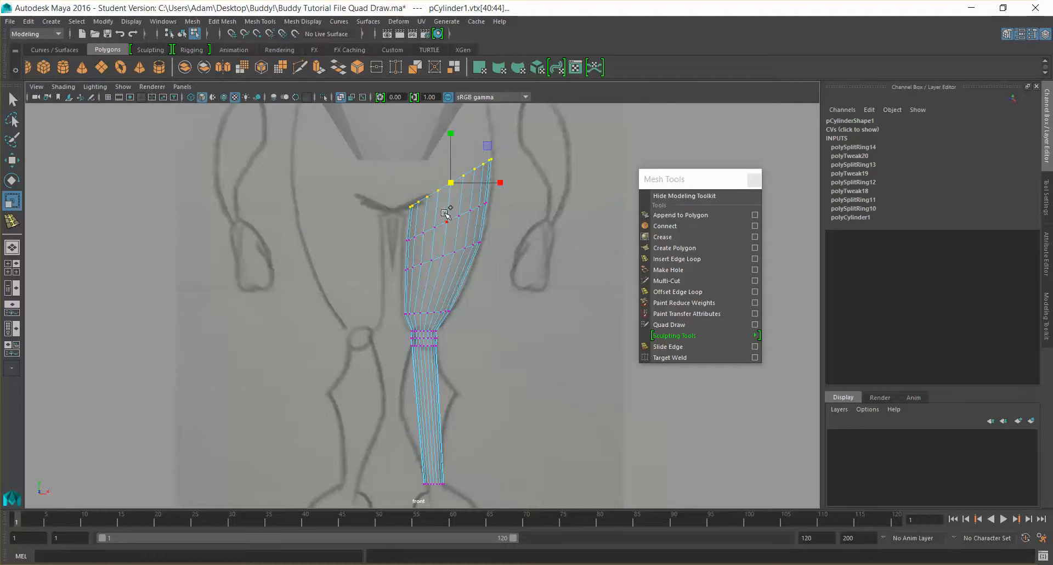
left_click_drag(456, 179, 459, 180)
left_click_drag(387, 228, 450, 245)
left_click_drag(505, 189, 433, 232, "shift")
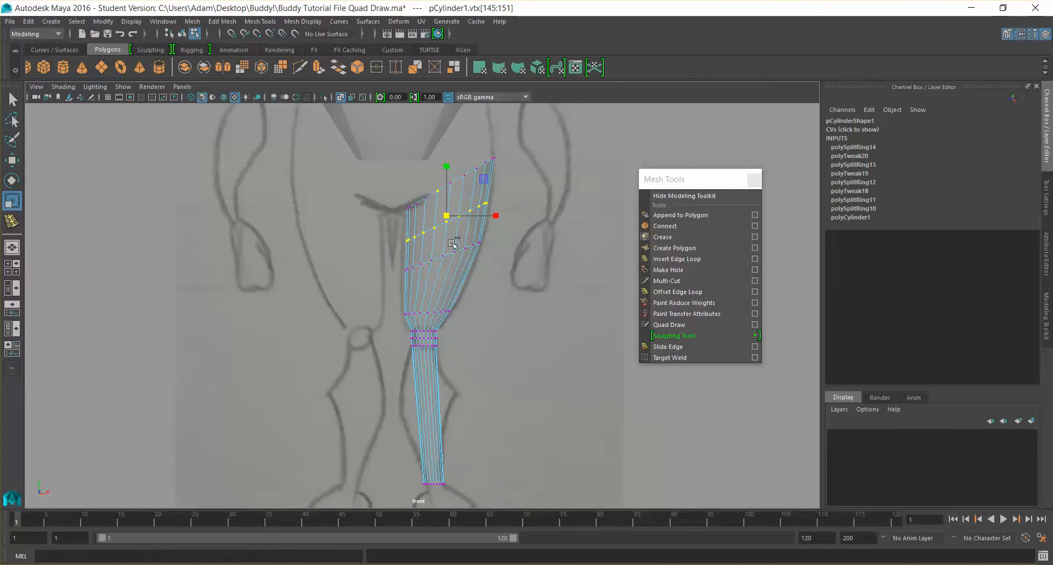
- Insert an edge loop between the middle and lower thigh rows and adjust it to the sketched thigh outline
left_click(699, 262)
left_click(698, 262)
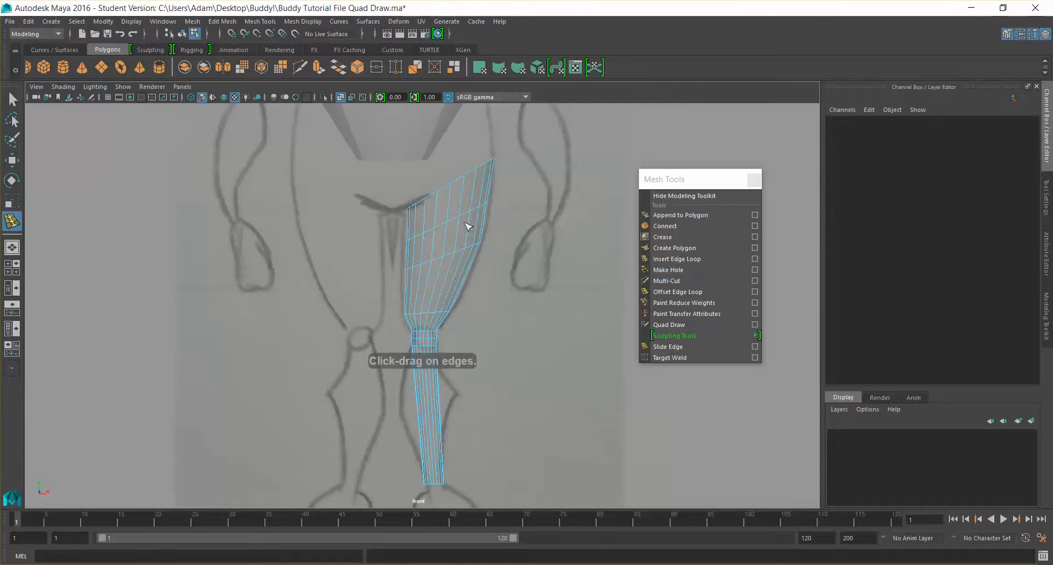
left_click_drag(447, 291, 450, 285)
middle_click_drag(479, 309, 493, 228, "alt")
key("e")
key("r")
key("w")
left_click_drag(492, 207, 492, 207)
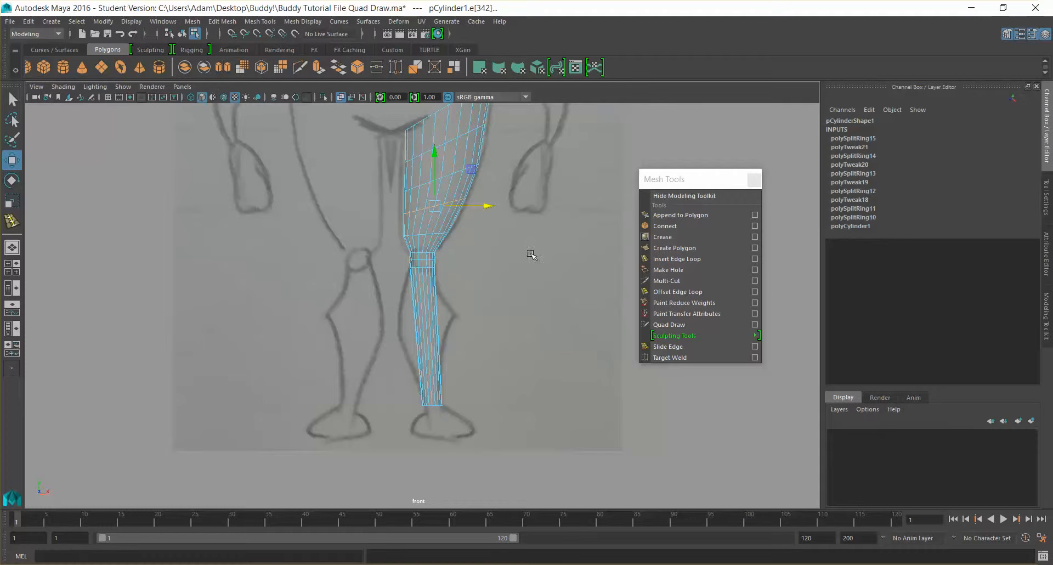
- Insert an edge loop at the widest part of the sketched calf, scale it out to the outline and nudge it into place
middle_click_drag(501, 265, 499, 208, "alt")
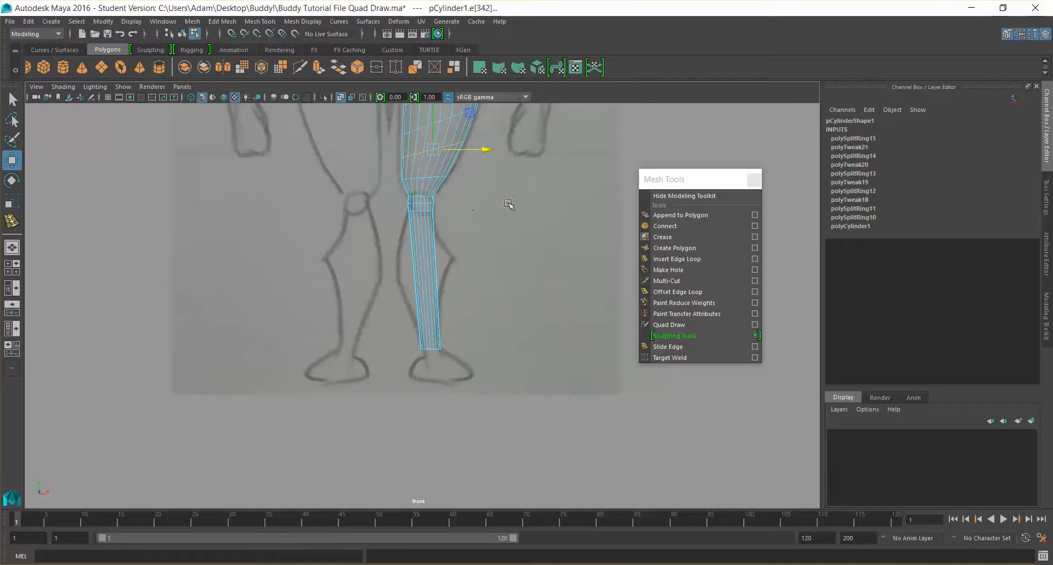
middle_click_drag(509, 204, 508, 235, "alt")
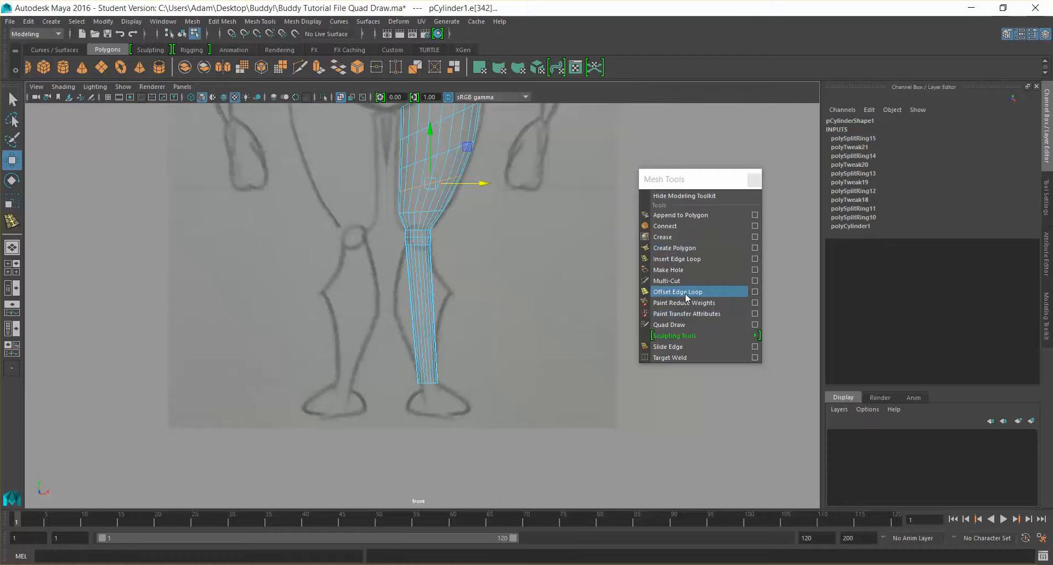
left_click(677, 258)
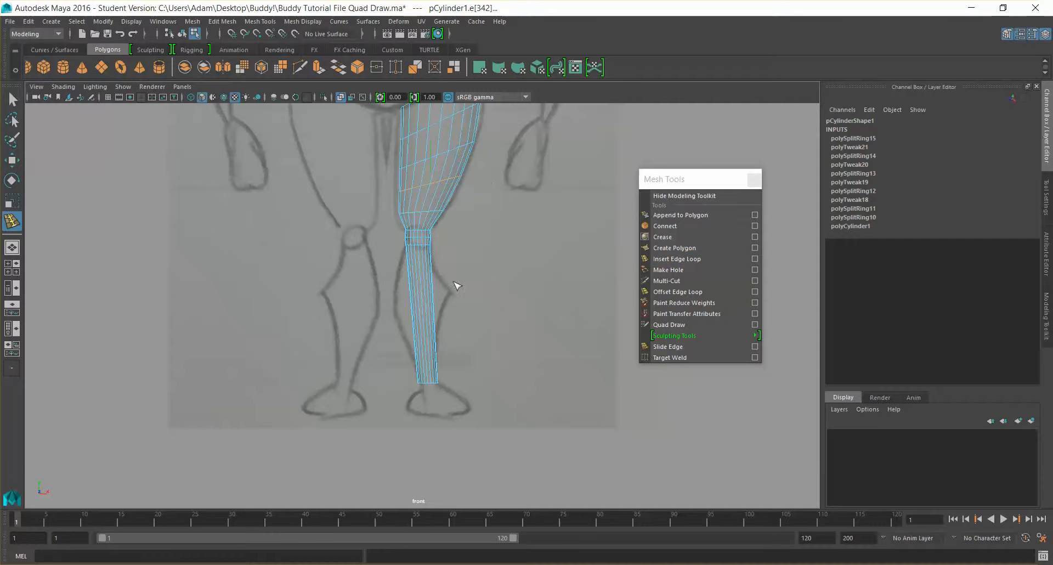
left_click(431, 299)
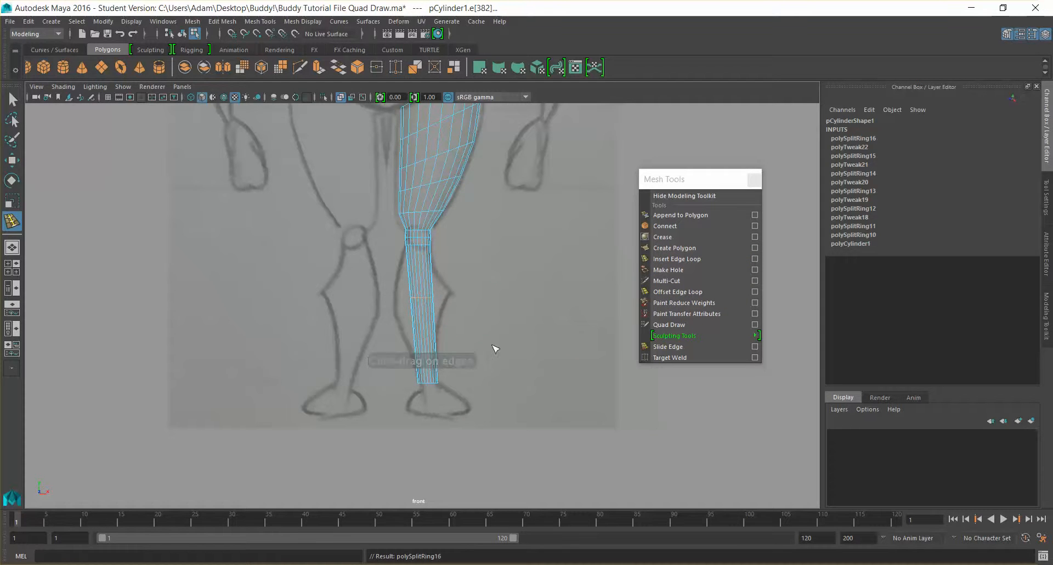
key("e")
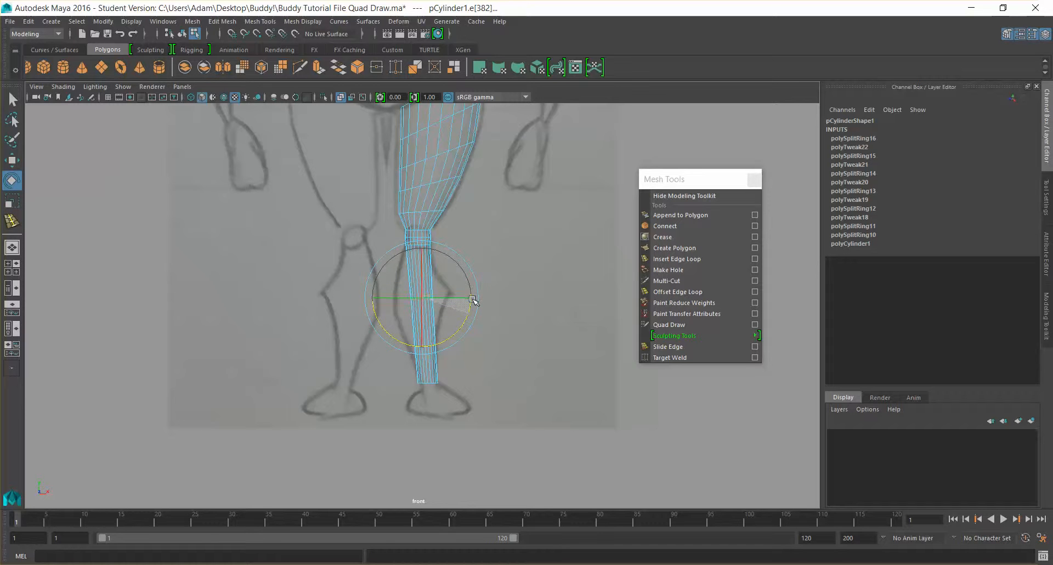
key("r")
left_click_drag(441, 296, 470, 297)
key("w")
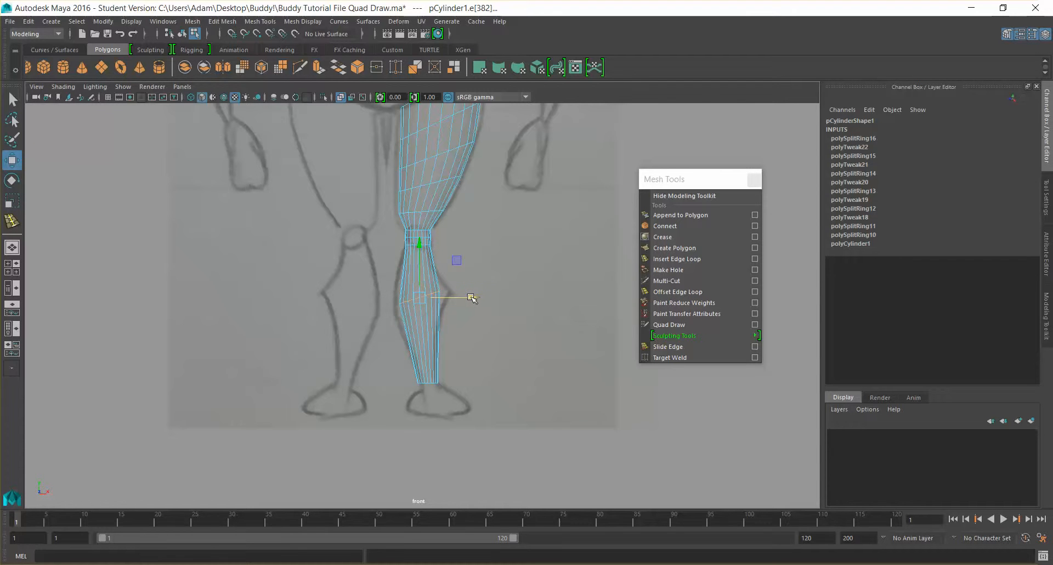
key("e")
key("r")
left_click_drag(420, 296, 431, 297)
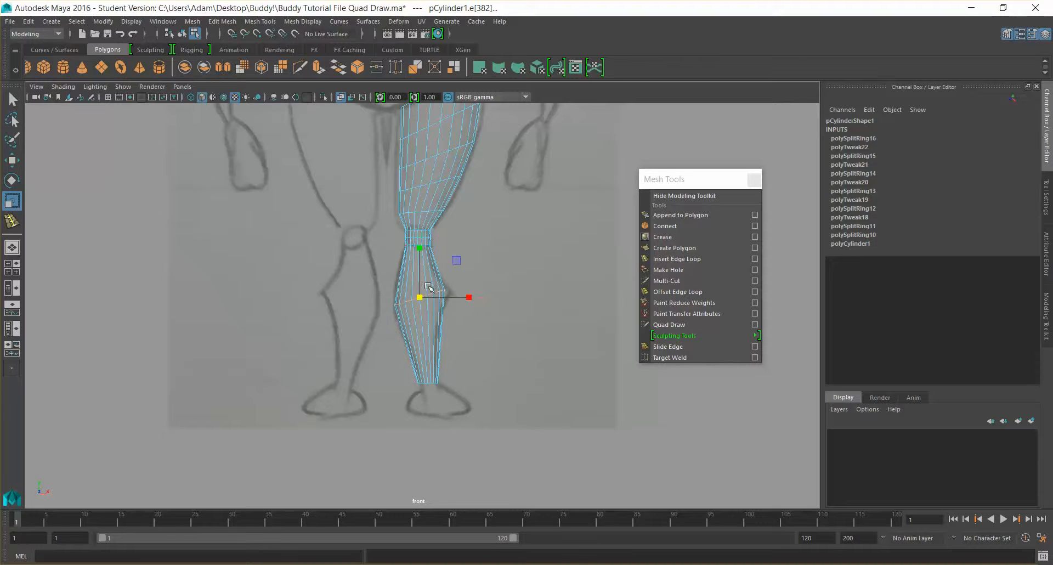
- Insert an edge loop between the knee and the widest row of the calf
left_click(677, 259)
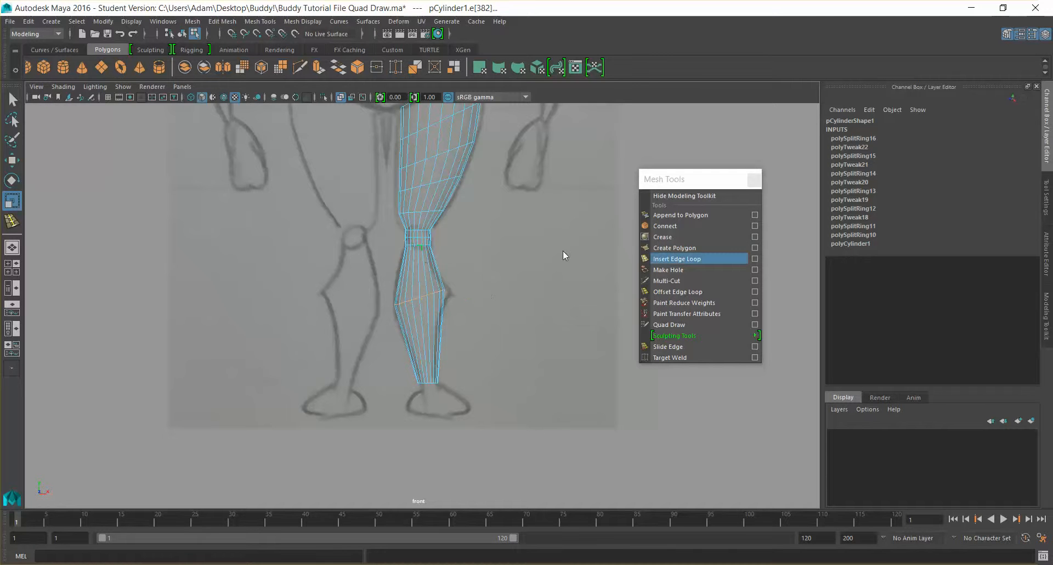
left_click(421, 272)
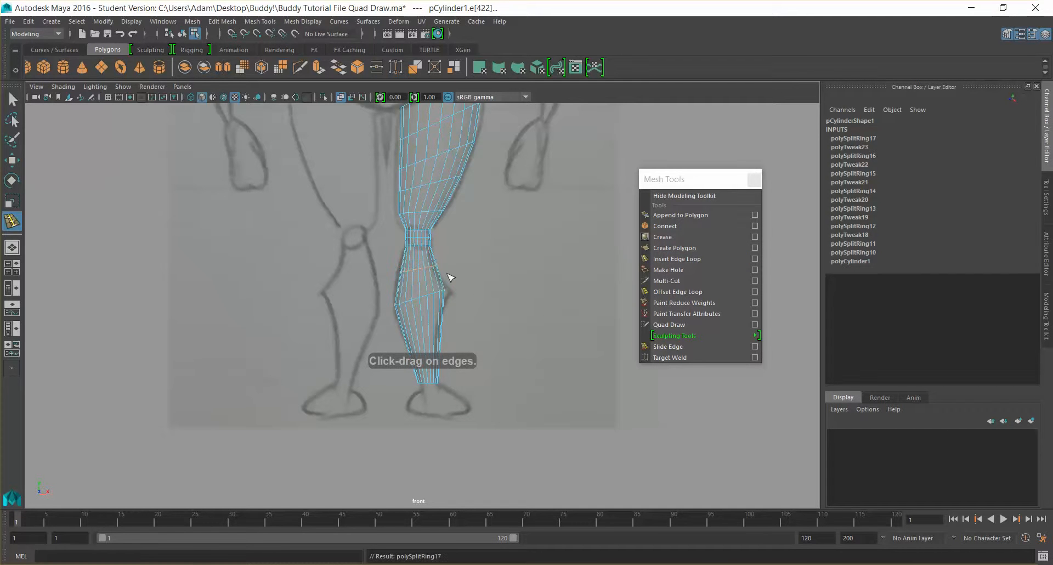
key("w")
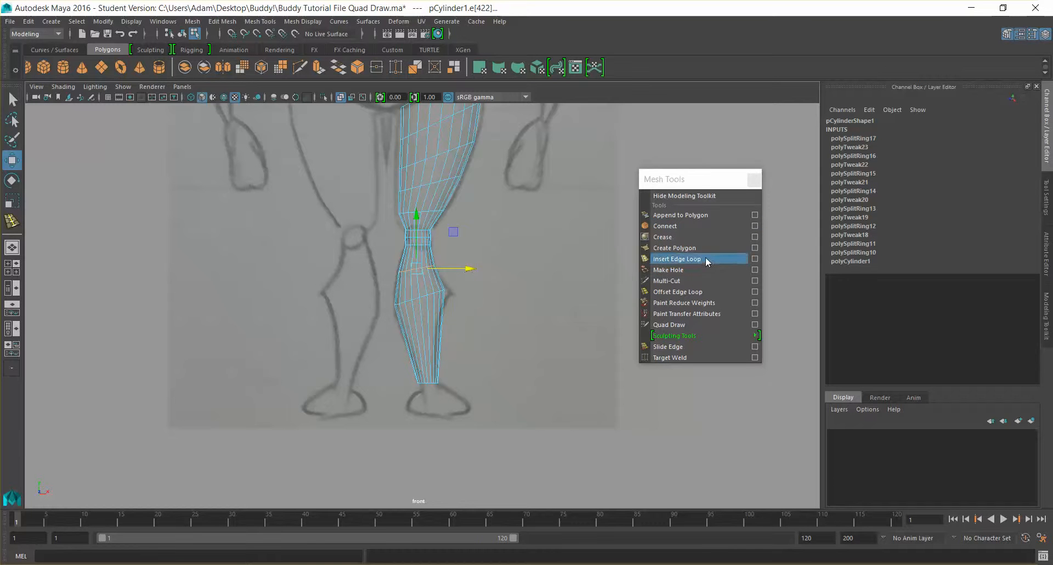
- Insert an edge loop into the lower calf, scale it wider and position it within the sketched shin outline
left_click(677, 259)
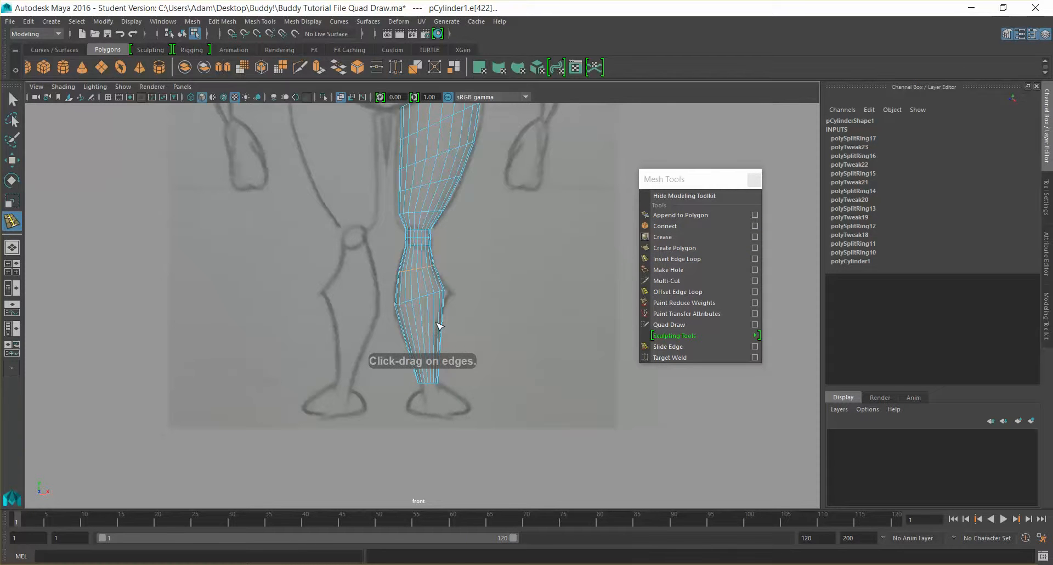
left_click(439, 335)
key("e")
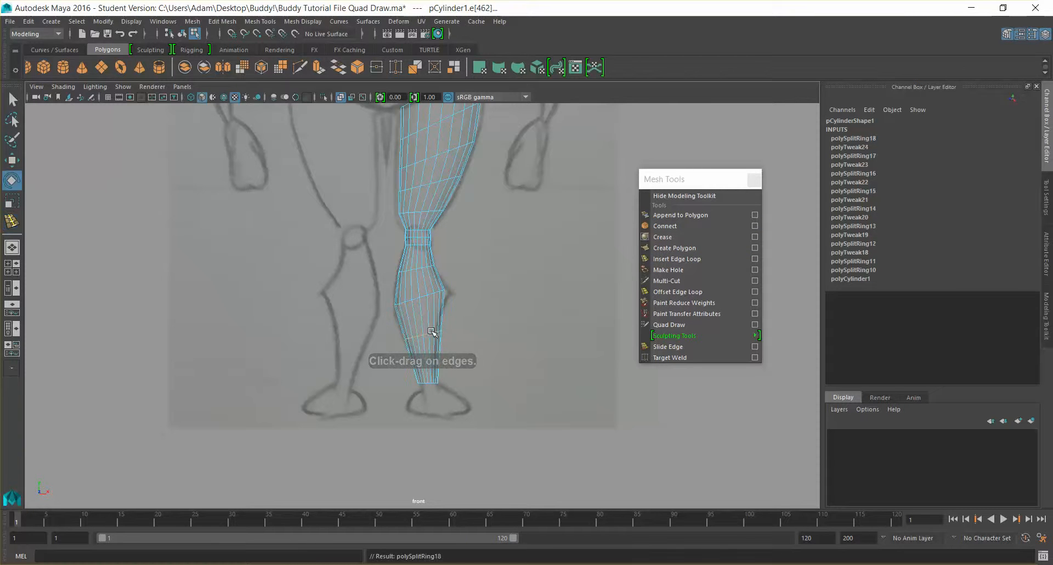
key("r")
left_click_drag(427, 334, 471, 335)
key("w")
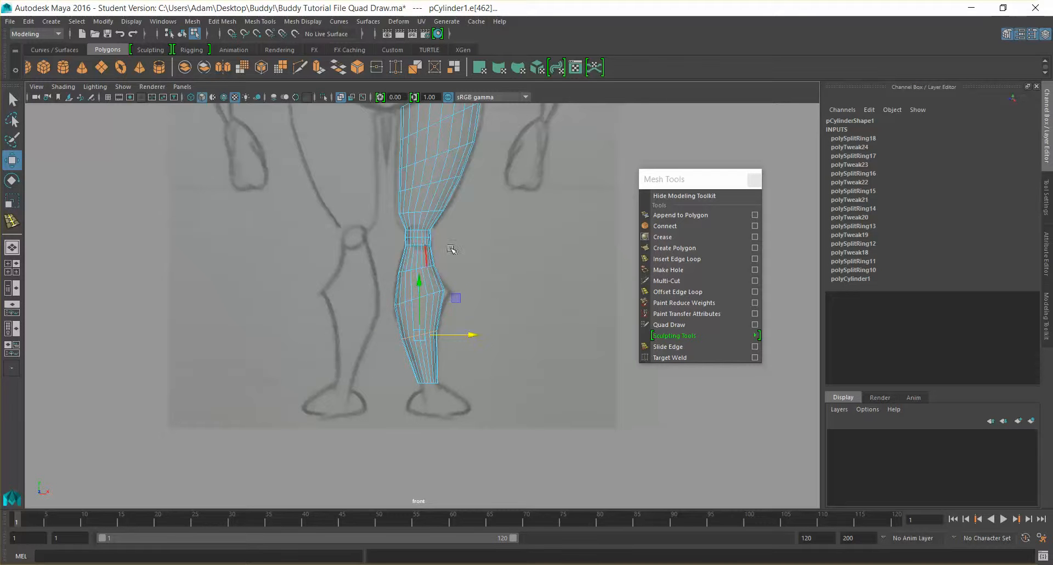
- Insert an edge loop just above the ankle and fit it to the sketch, and add another loop just below the calf's widest row
left_click(694, 259)
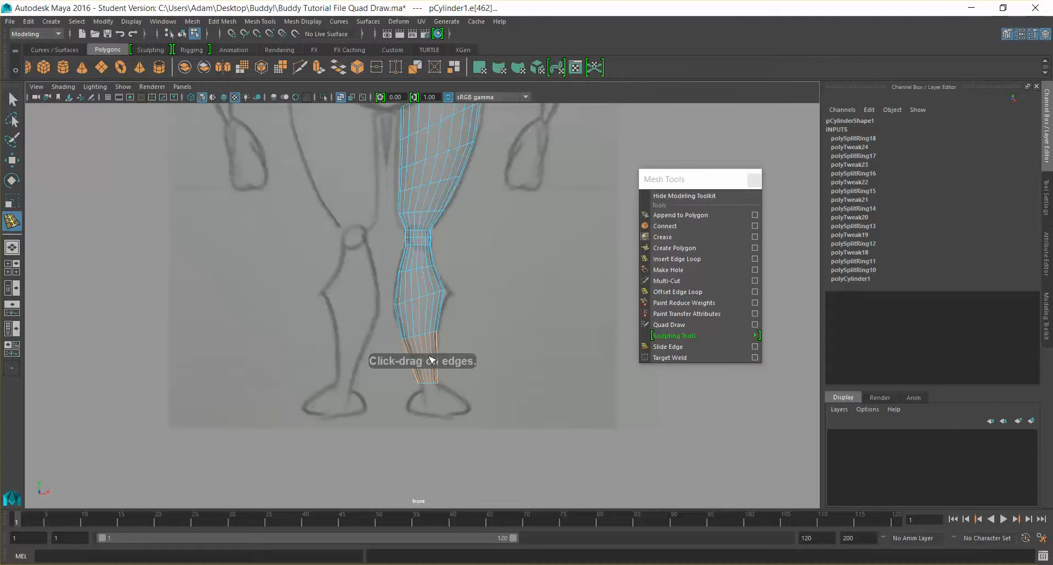
left_click(433, 361)
key("r")
key("w")
left_click_drag(470, 359, 470, 359)
middle_click_drag(495, 239, 500, 301, "alt")
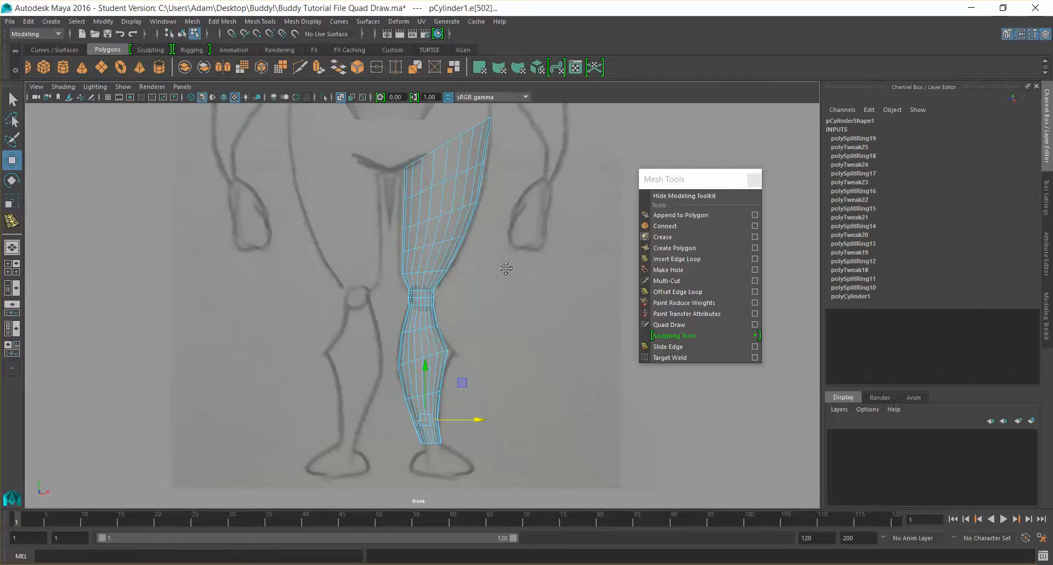
middle_click_drag(503, 268, 504, 285, "alt")
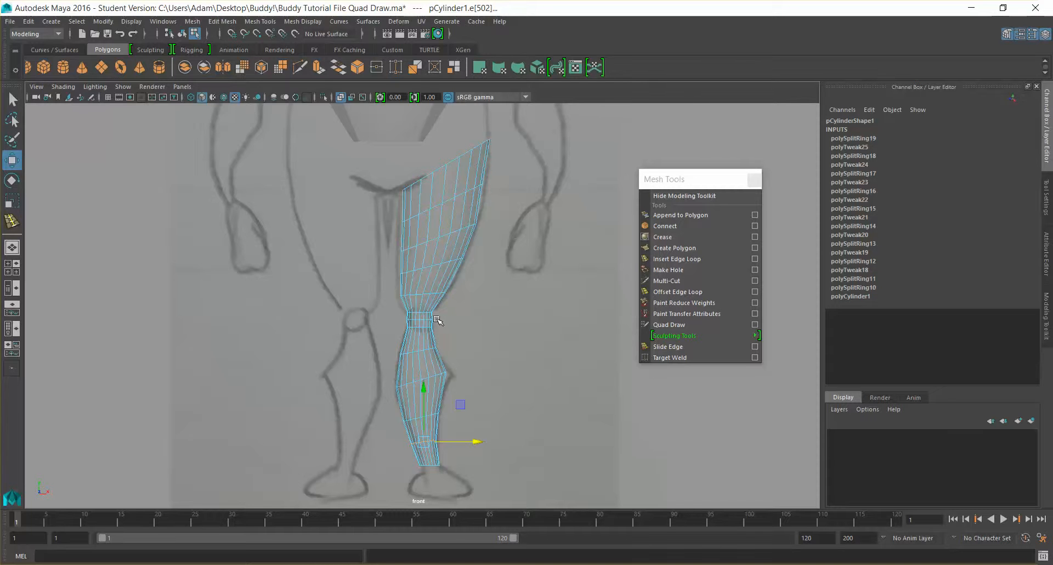
left_click(703, 259)
left_click(433, 399)
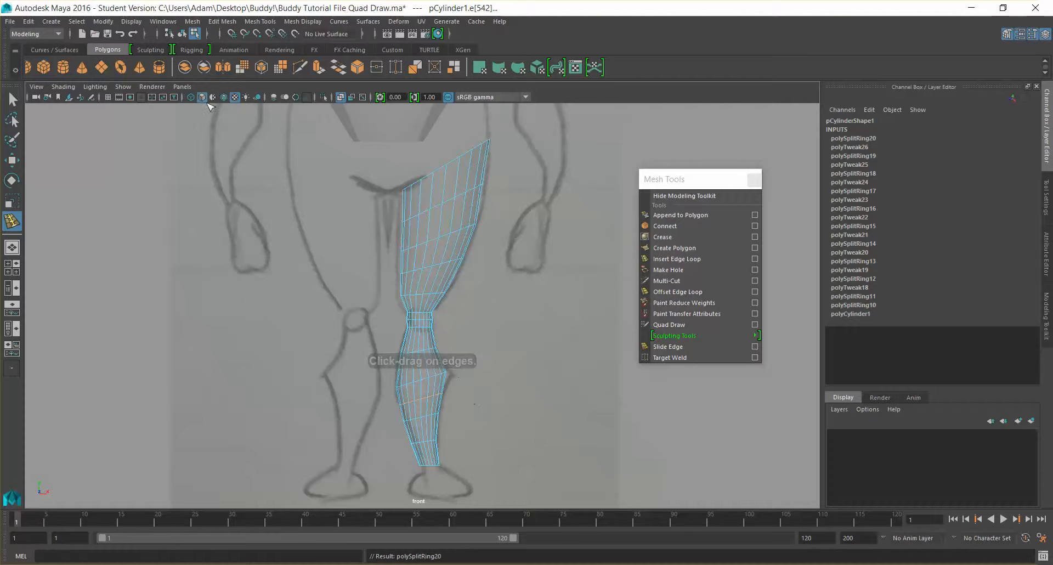
- Change the viewport to the orthographic side view, frame the leg against the side sketch and leave the edge loop tool
left_click(182, 86)
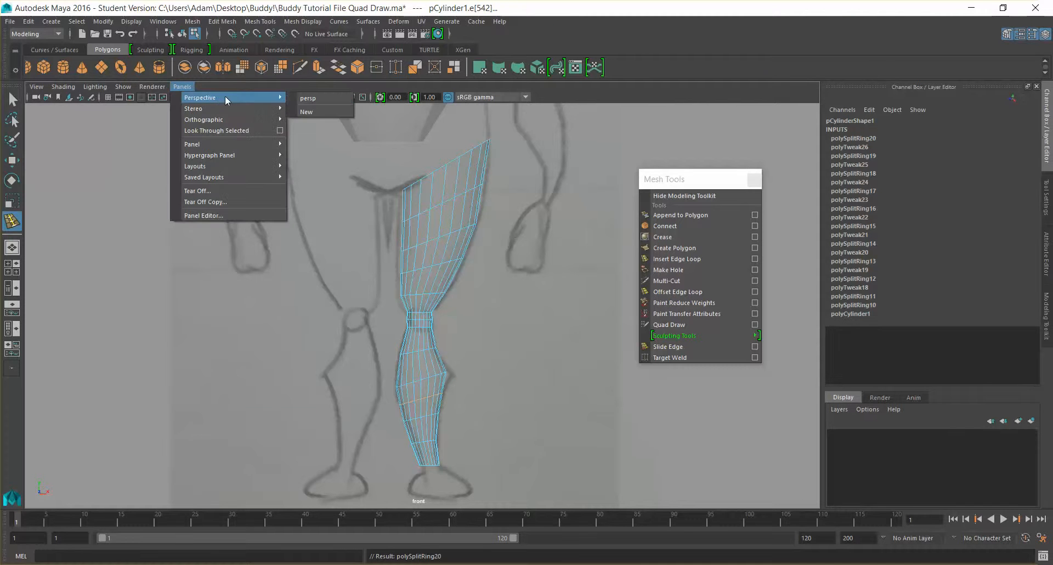
mouse_move(210, 120)
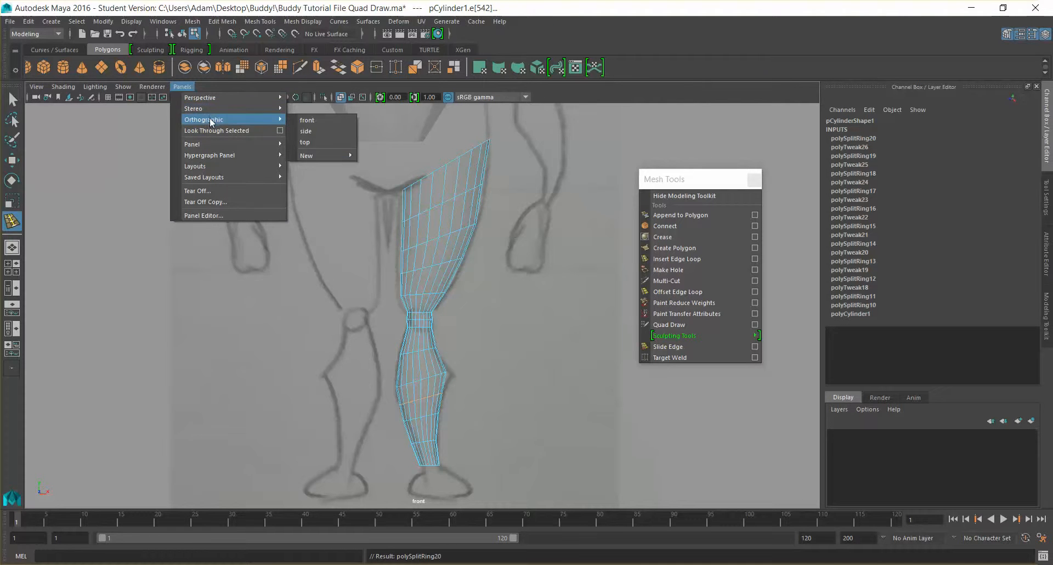
left_click(328, 131)
scroll(472, 280, "down", 5)
middle_click_drag(474, 288, 481, 115, "alt")
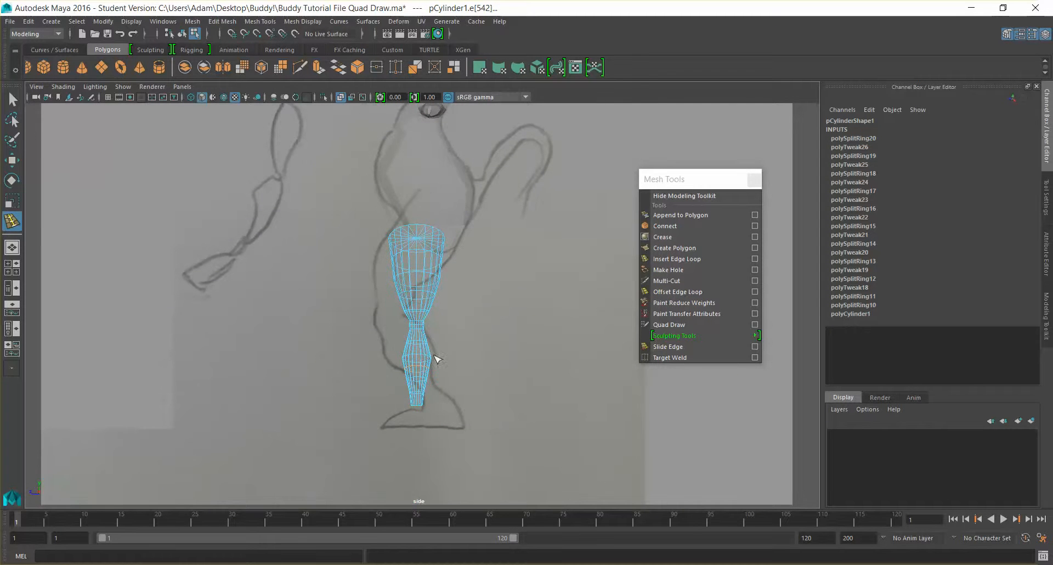
left_click(12, 99)
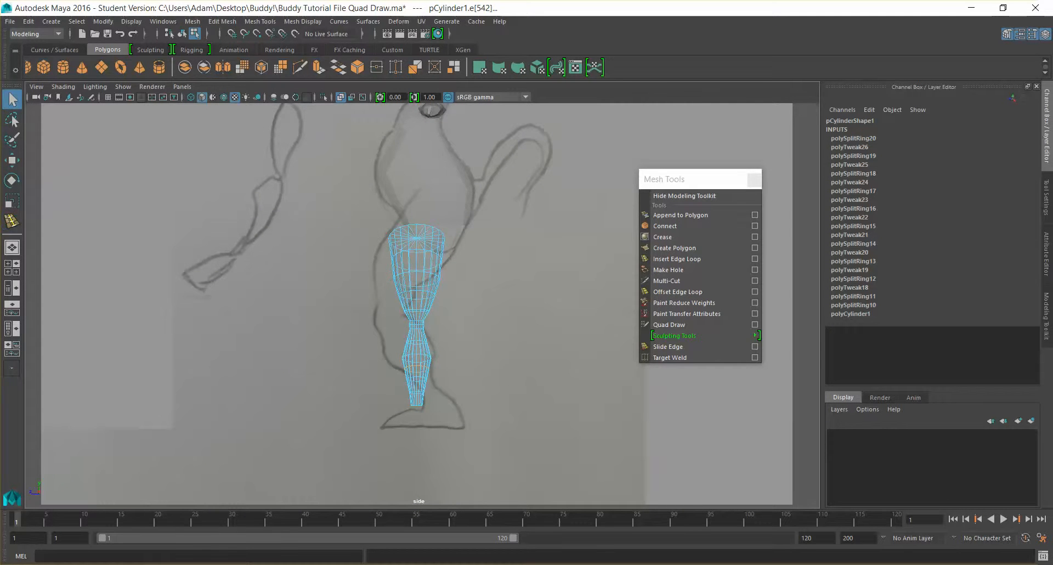
- Switch to the InnerBody page in the browser and rotate the 3D leg muscle model to examine the leg's side profile
key("alt+Tab")
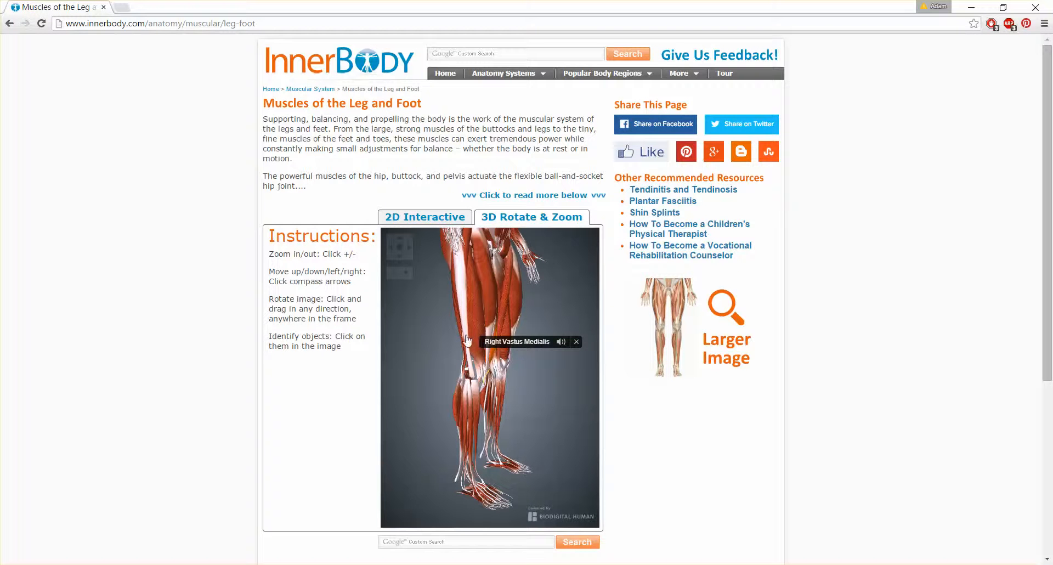
left_click_drag(525, 423, 568, 421)
left_click_drag(498, 436, 499, 416)
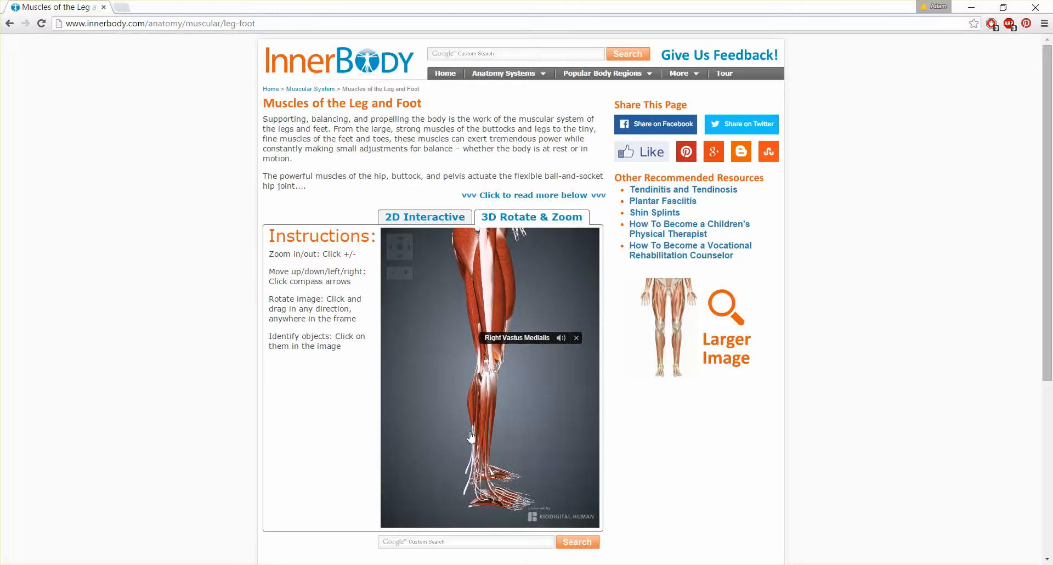
- Return to Maya and shift the leg's three narrow knee vertex rows forward along Z against the side sketch
left_click_drag(553, 395, 541, 425)
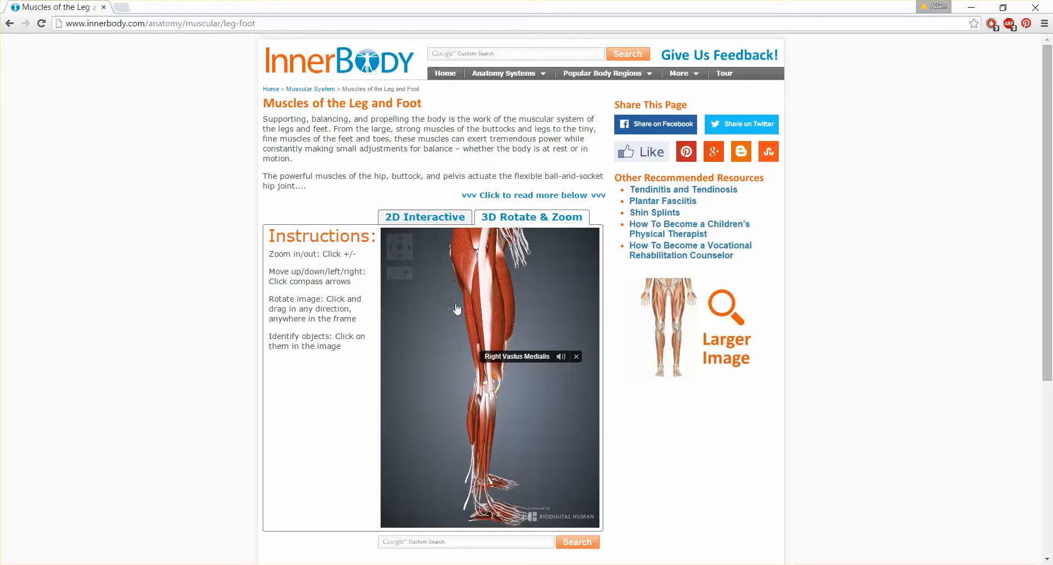
left_click(971, 7)
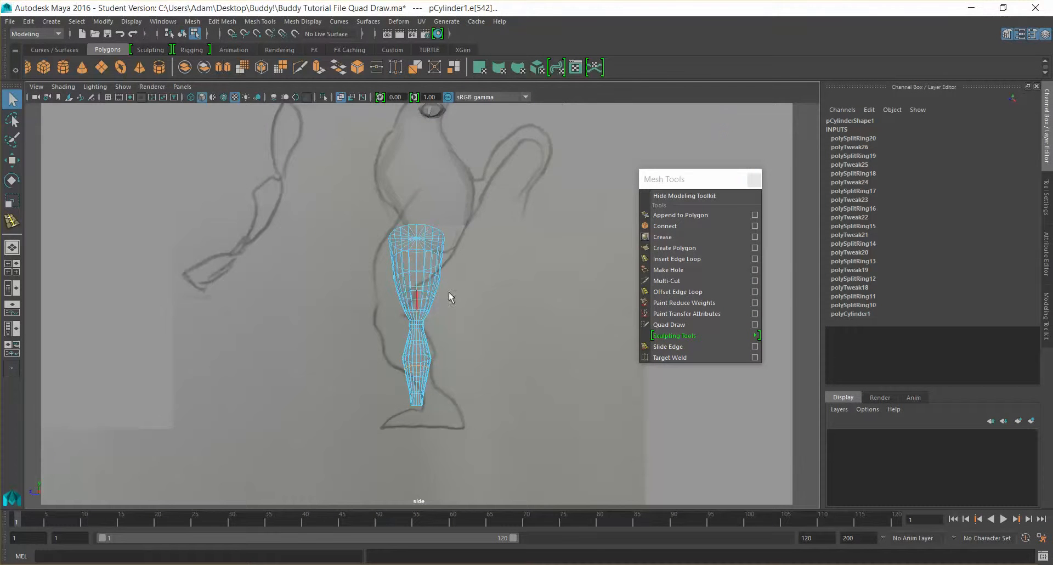
scroll(450, 318, "up", 3)
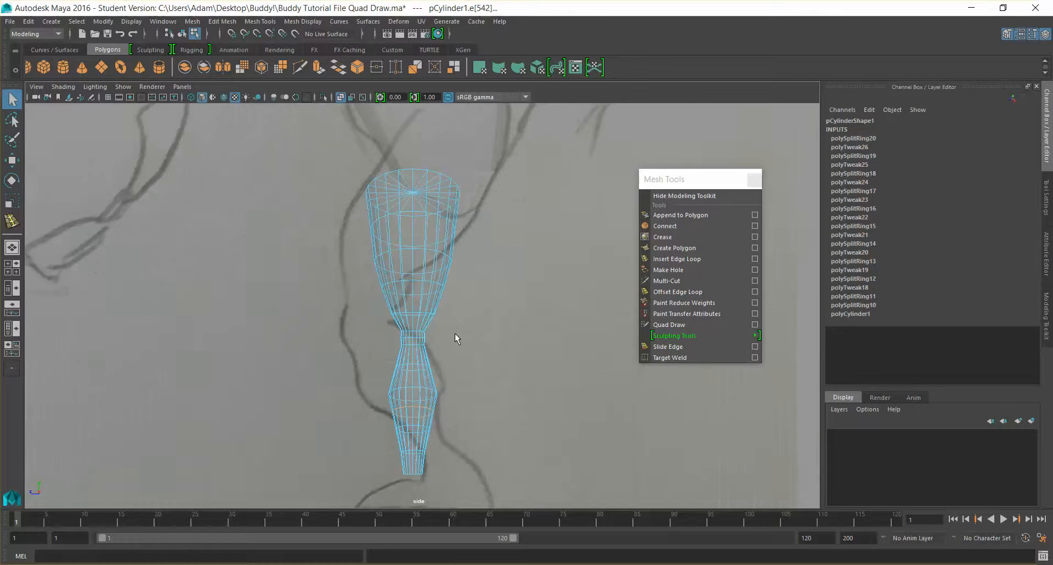
scroll(439, 318, "up", 2)
right_click_drag(400, 299, 375, 300)
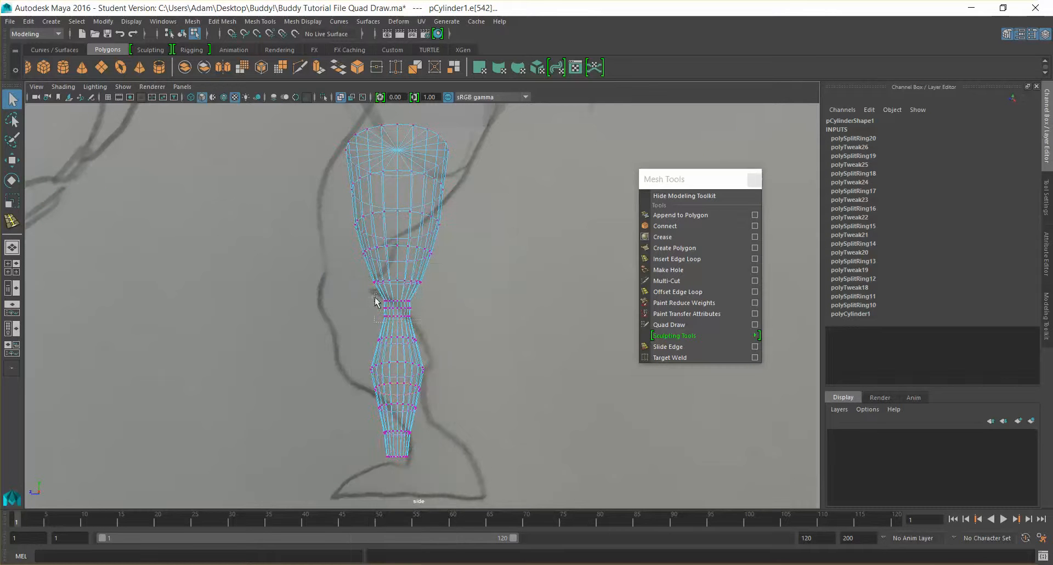
left_click_drag(436, 320, 437, 321)
key("w")
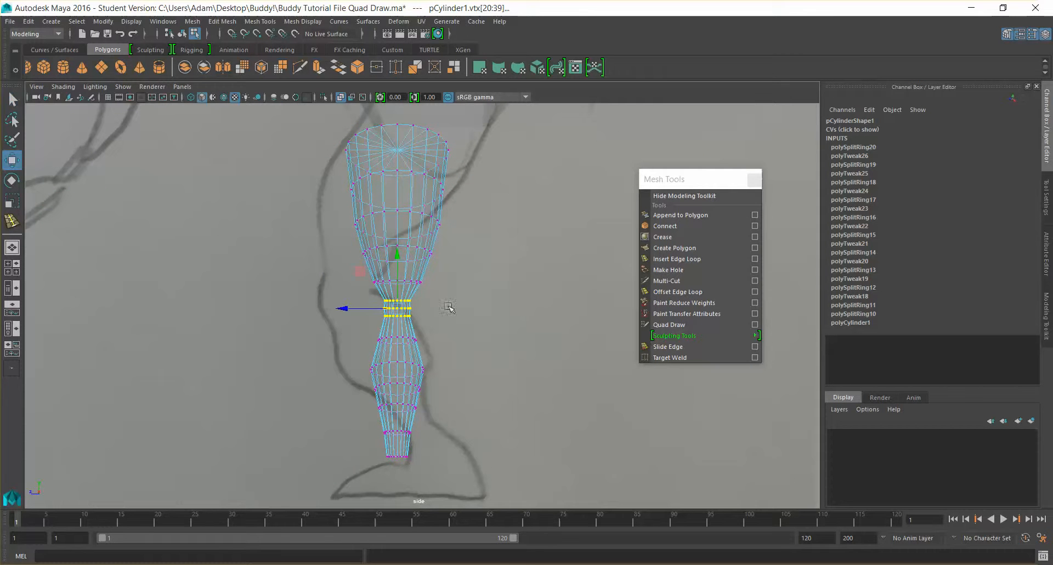
left_click_drag(344, 309, 340, 310)
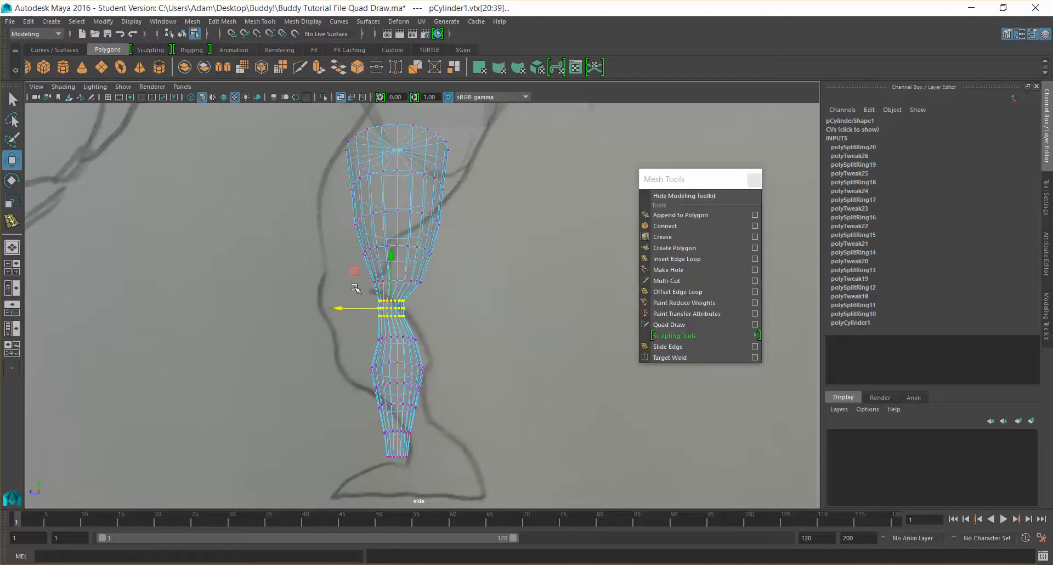
- Include the vertex rows just above and below the knee, shift them along Z toward the sketched knee and scale them slightly wider
left_click_drag(414, 310, 434, 351)
left_click_drag(344, 312, 339, 312)
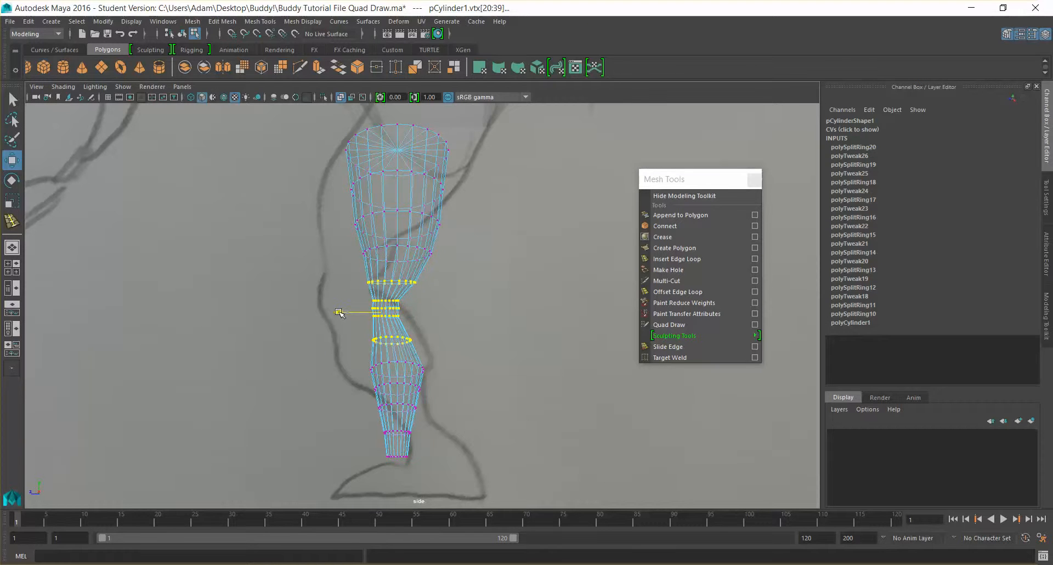
left_click(471, 212)
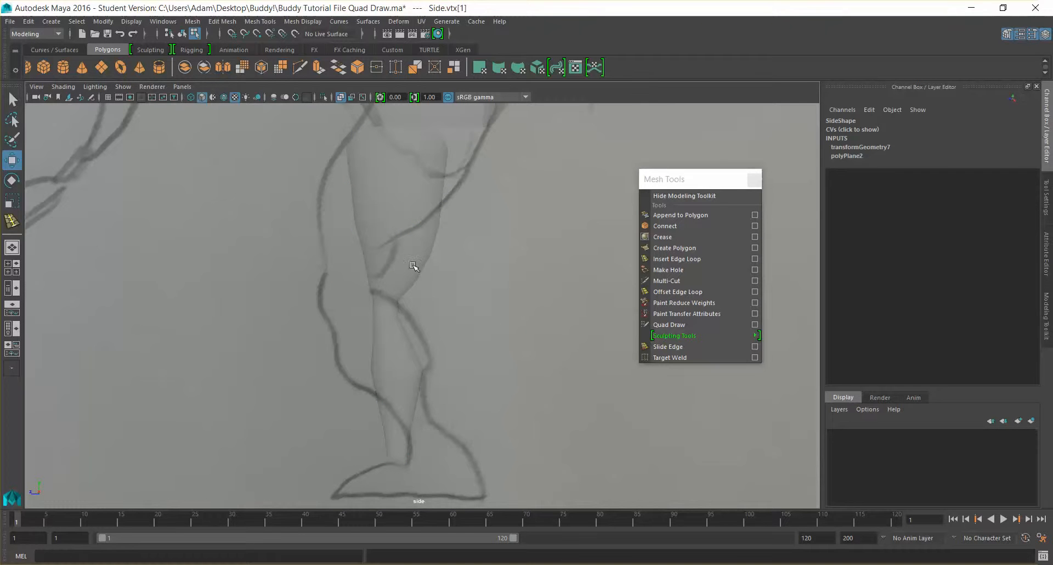
left_click(409, 373)
left_click_drag(406, 377, 407, 369)
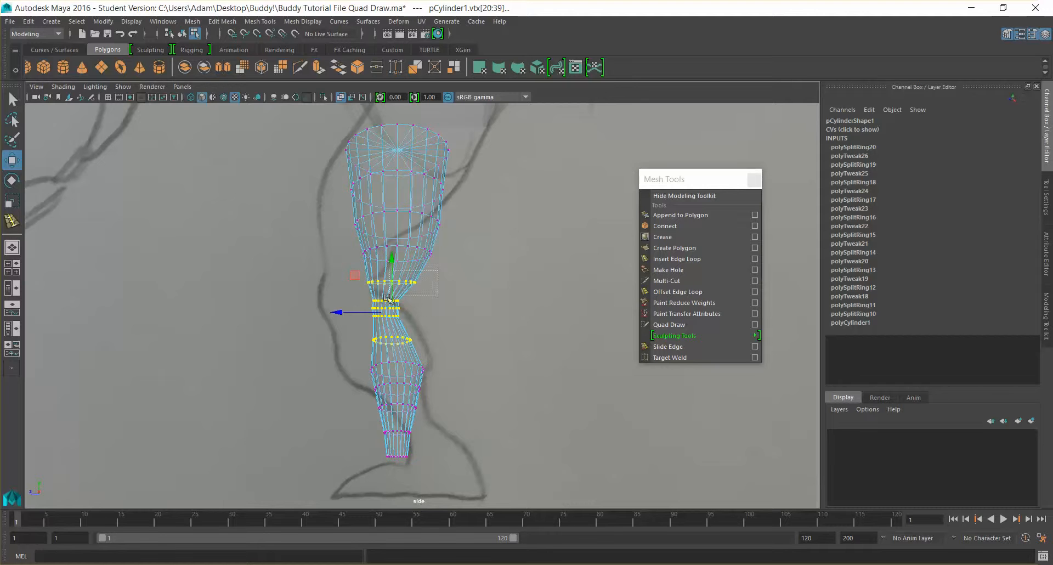
left_click_drag(337, 312, 343, 314)
key("e")
key("r")
left_click_drag(393, 312, 402, 313)
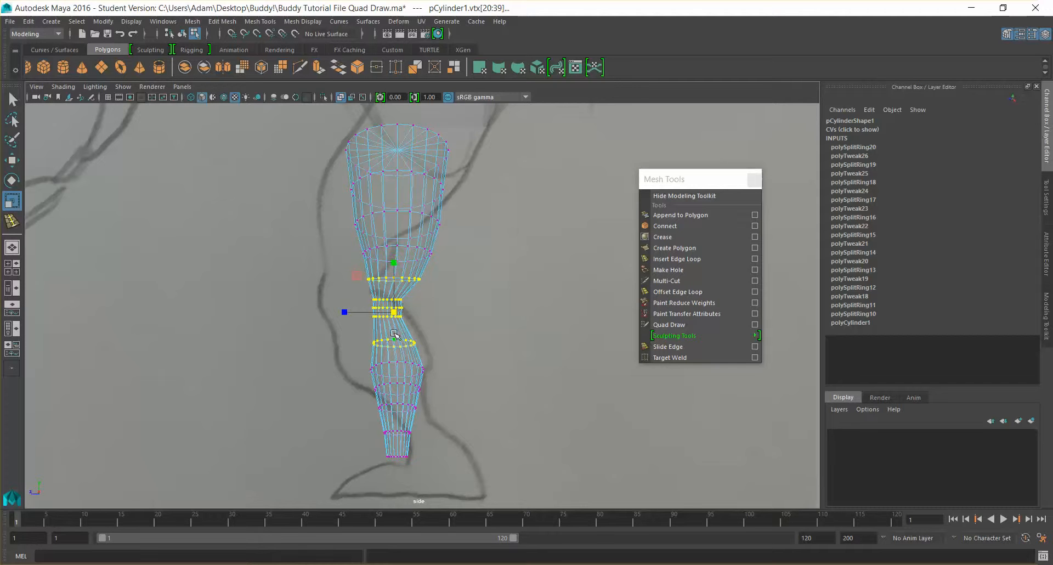
- Adjust the front vertices of the lower thigh row above the knee along Z and return the leg to object mode
left_click(390, 333)
right_click_drag(402, 271, 415, 249)
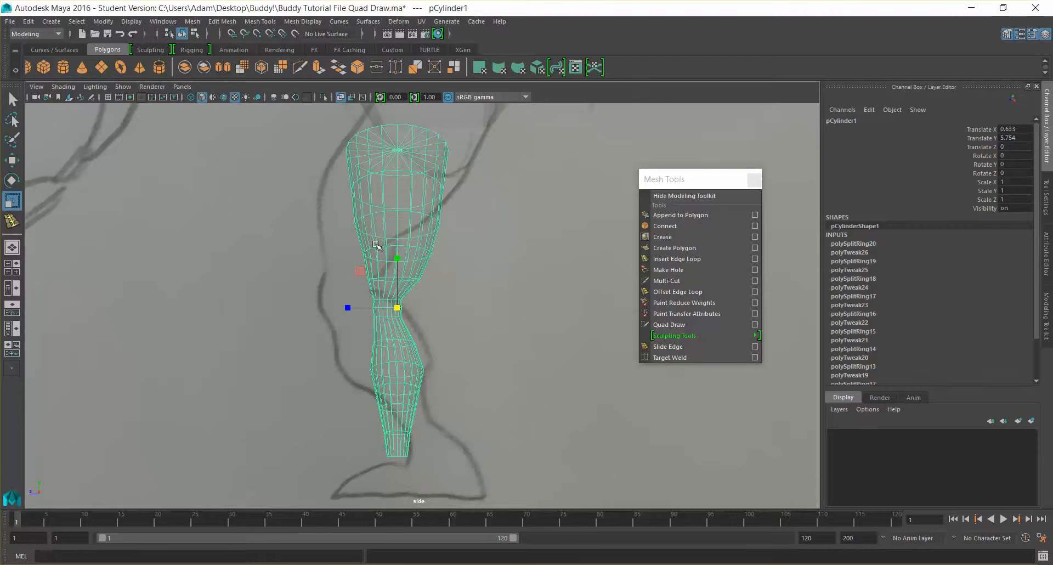
right_click_drag(378, 243, 344, 244)
left_click_drag(381, 262, 327, 250)
key("w")
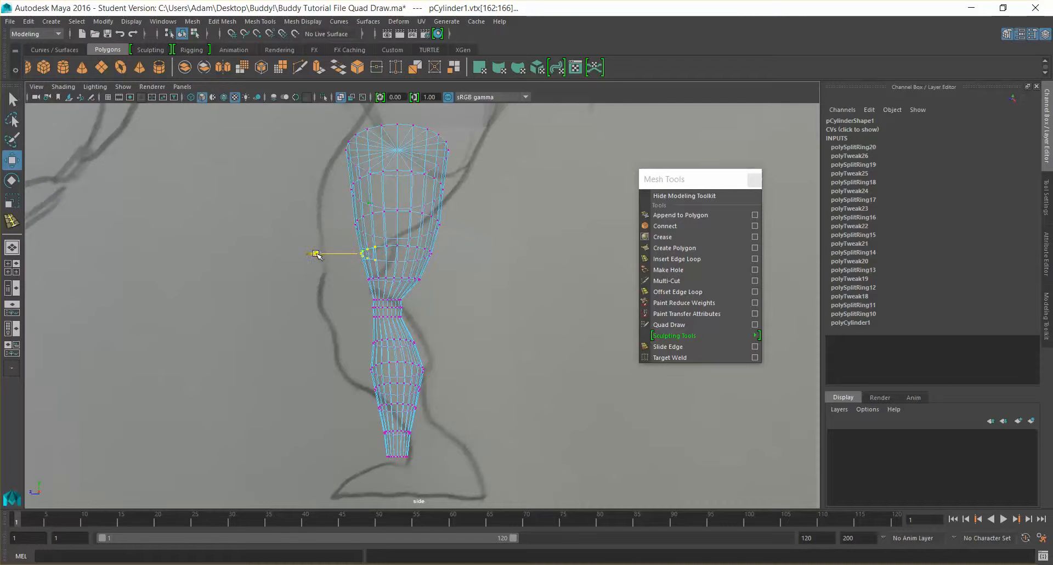
right_click(409, 191)
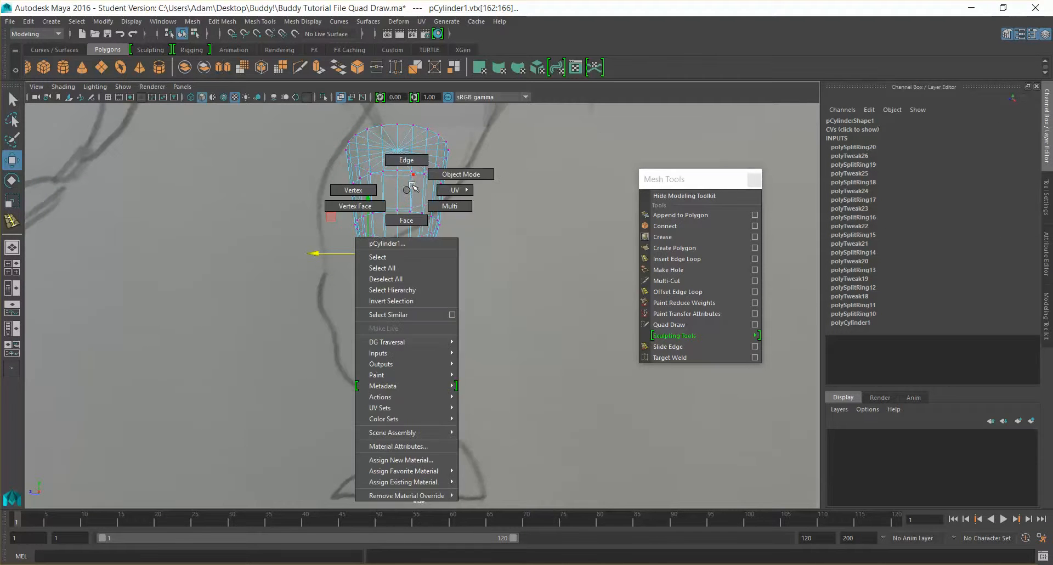
left_click(447, 173)
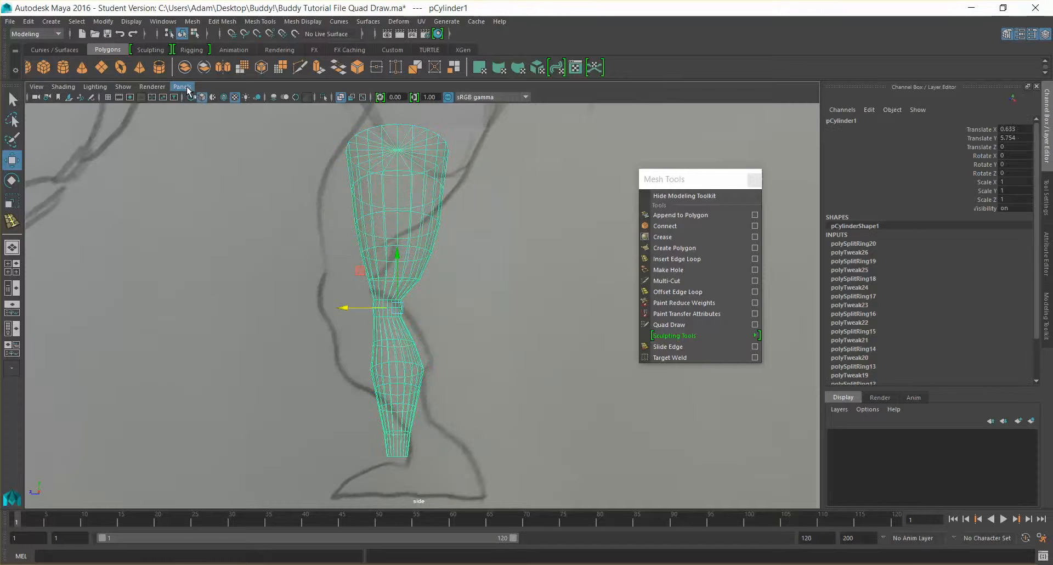
- Change the viewport to the perspective camera and select the leg cylinder
left_click(187, 88)
mouse_move(211, 101)
left_click(313, 101)
left_click(454, 467)
mouse_move(454, 466)
left_mouse_down("alt")
mouse_move(433, 447)
mouse_move(435, 461)
mouse_move(404, 464)
mouse_move(364, 441)
mouse_move(424, 449)
left_mouse_up("alt")
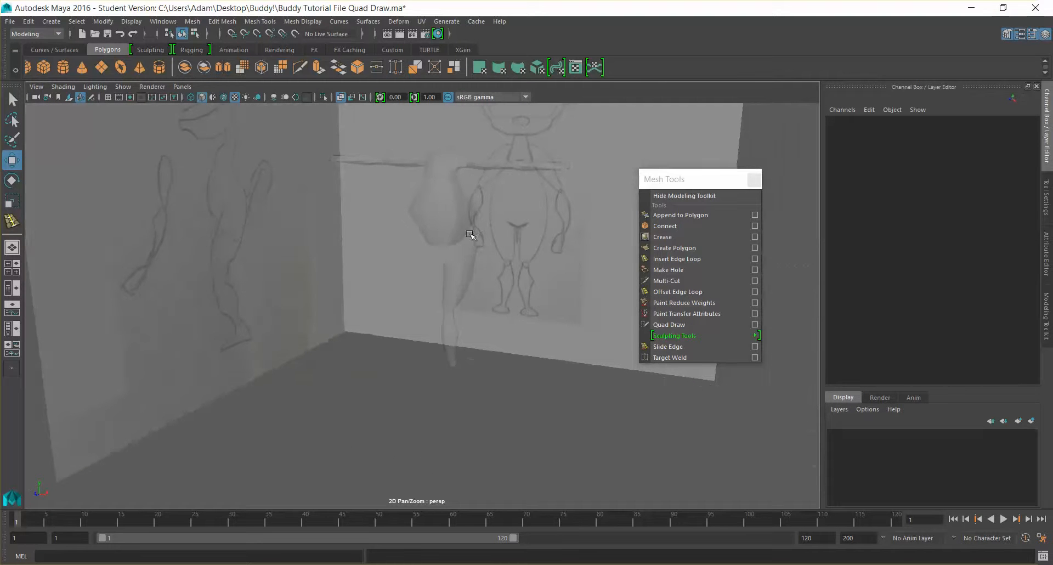
left_click(463, 270)
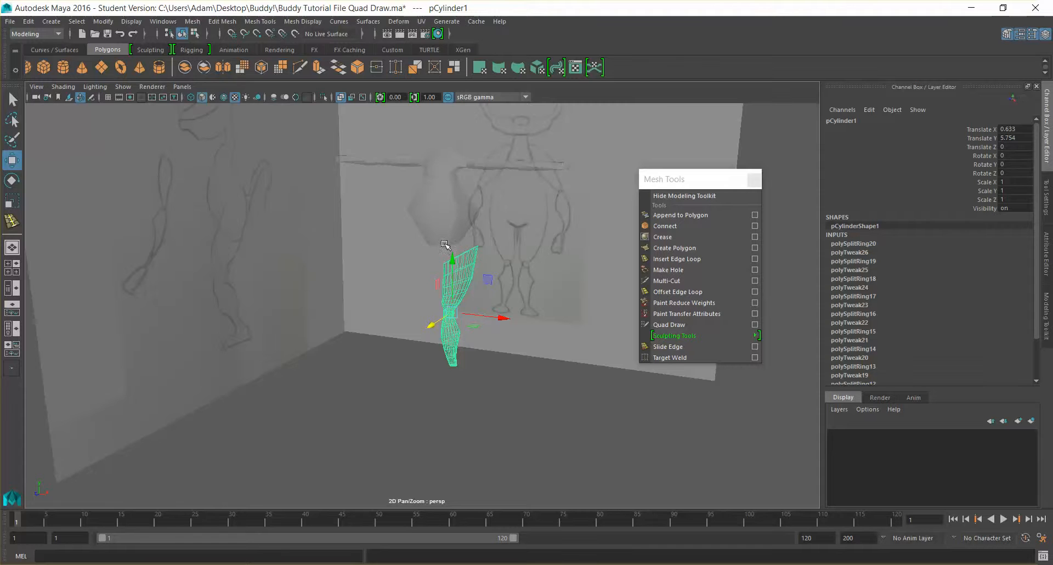
scroll(447, 233, "up", 4)
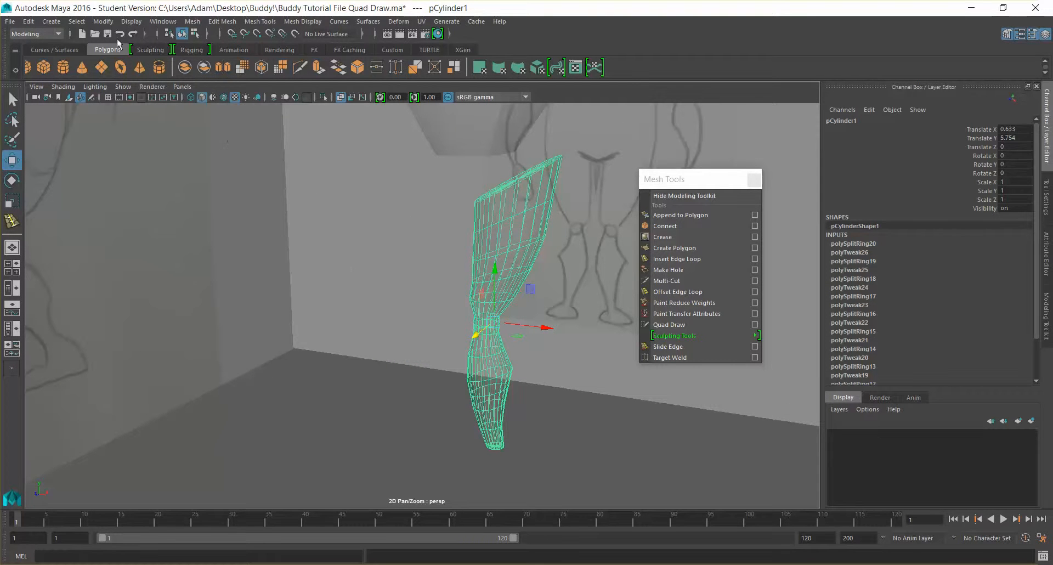
- Smooth the leg mesh with one division and reselect it
left_click(202, 22)
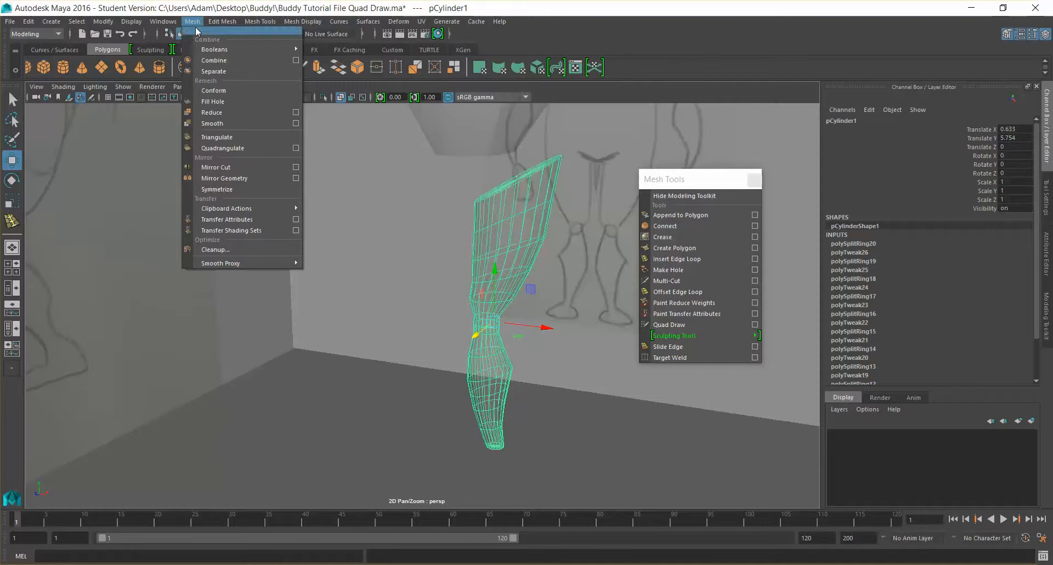
left_click(241, 124)
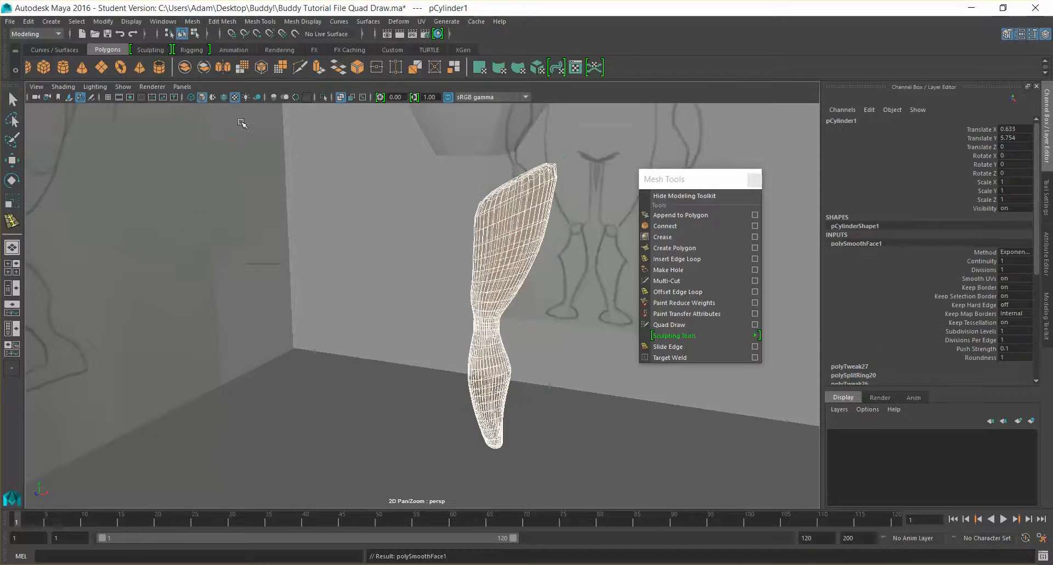
left_click(372, 402)
left_click(508, 408)
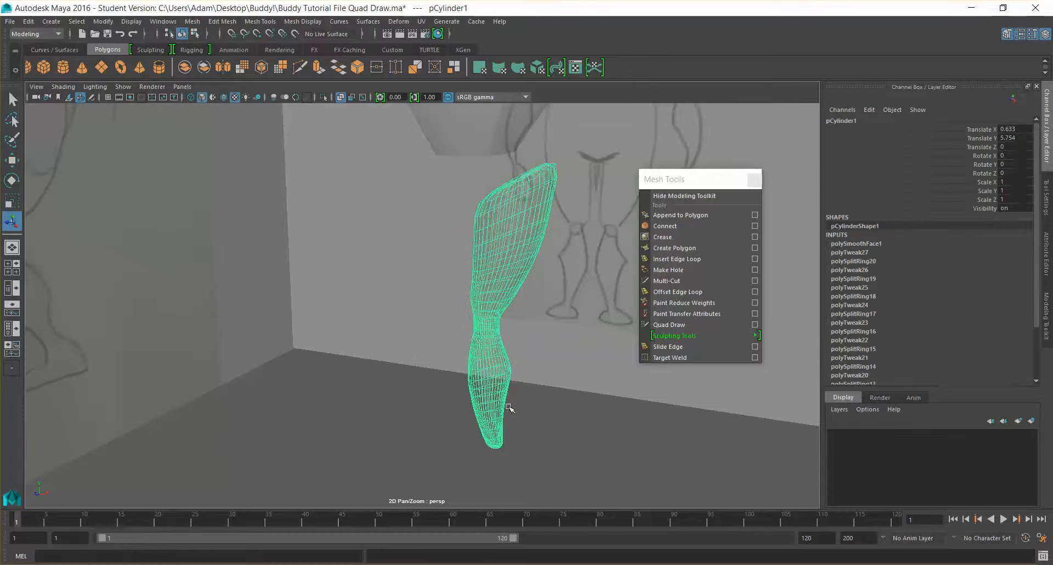
left_click_drag(504, 386, 536, 392, "alt")
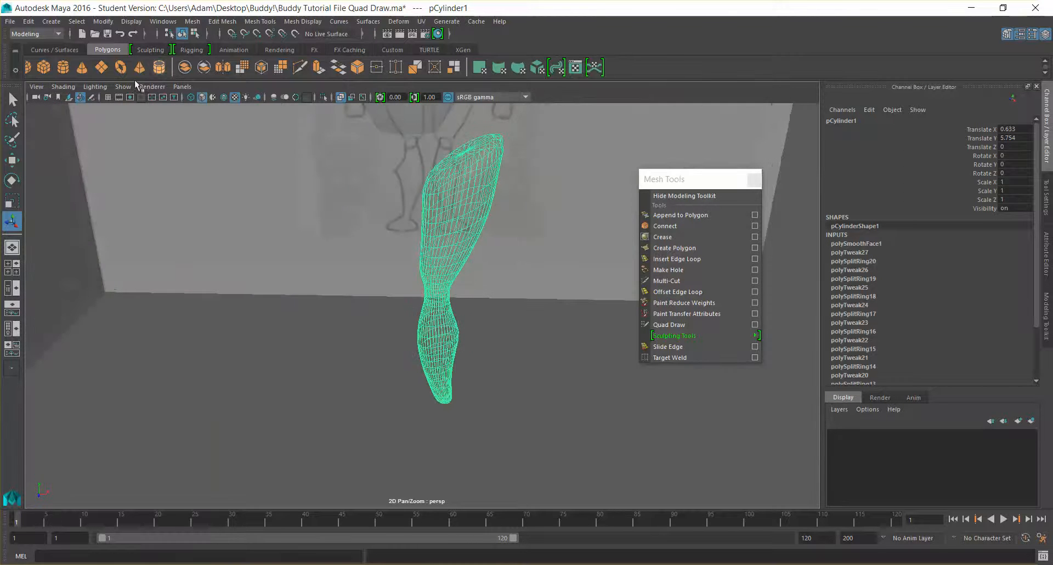
- Turn off X-Ray shading and inspect the solid leg below the torso from several angles
left_click(63, 87)
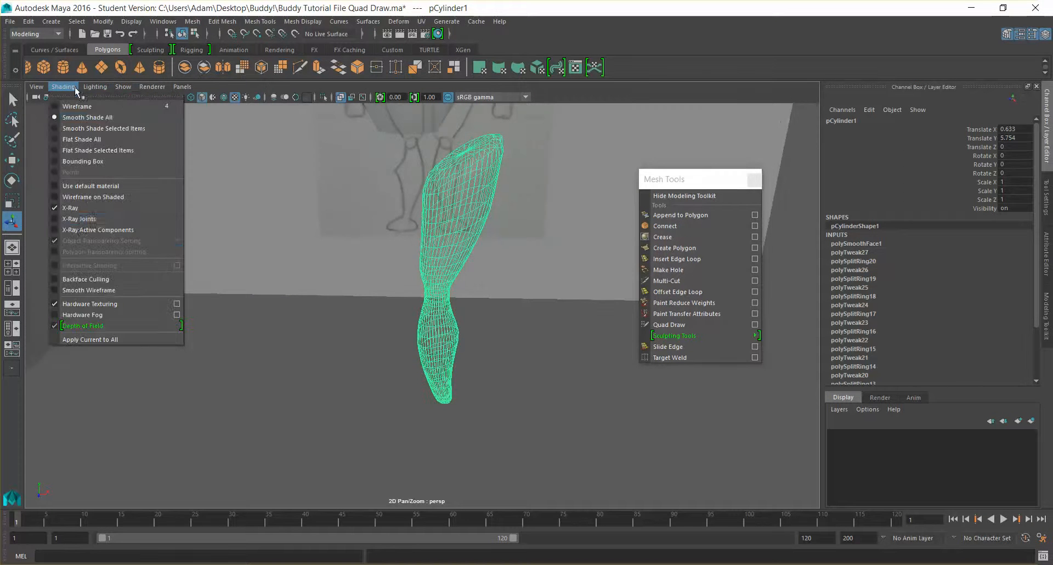
left_click(71, 209)
left_click_drag(415, 257, 461, 241, "alt")
left_click(460, 240)
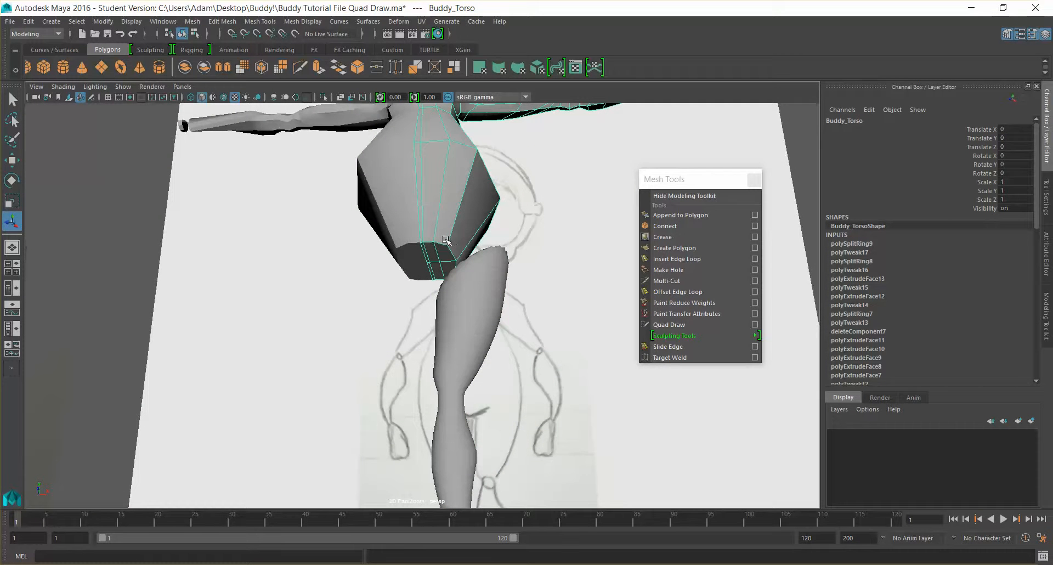
mouse_move(443, 300)
left_mouse_down("alt")
mouse_move(454, 327)
mouse_move(450, 277)
left_mouse_up("alt")
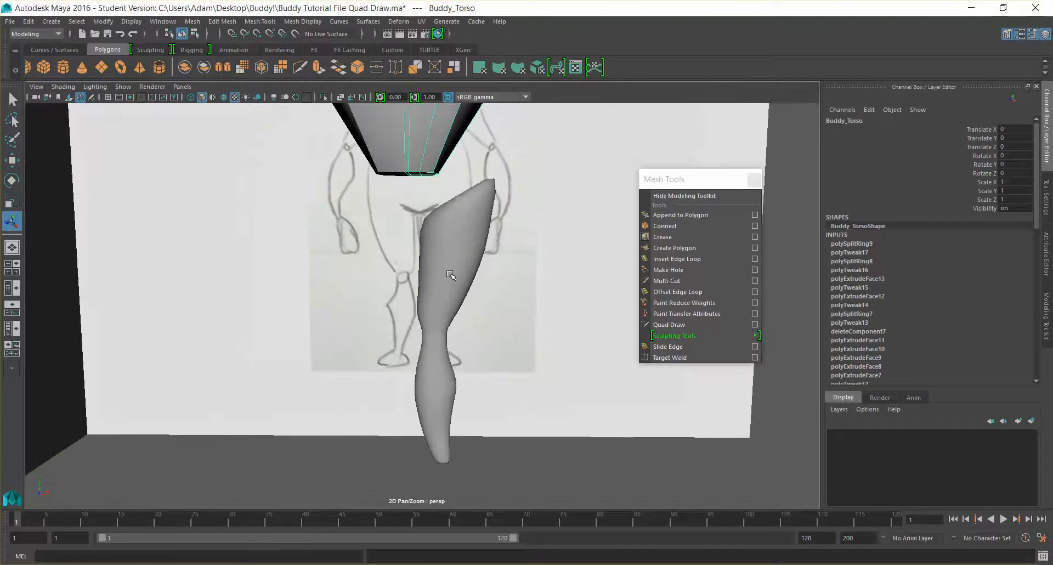
left_click(450, 275)
mouse_move(471, 311)
left_mouse_down("alt")
mouse_move(531, 348)
mouse_move(477, 326)
mouse_move(496, 322)
mouse_move(494, 357)
mouse_move(505, 349)
left_mouse_up("alt")
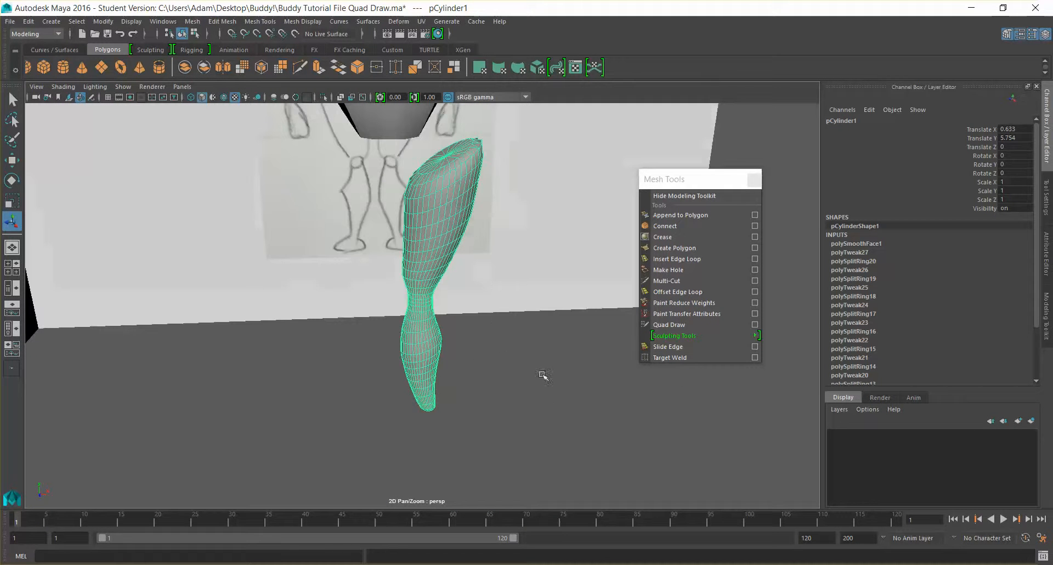
- Display the Modeling Toolkit with the smoothed leg selected
left_click(1003, 35)
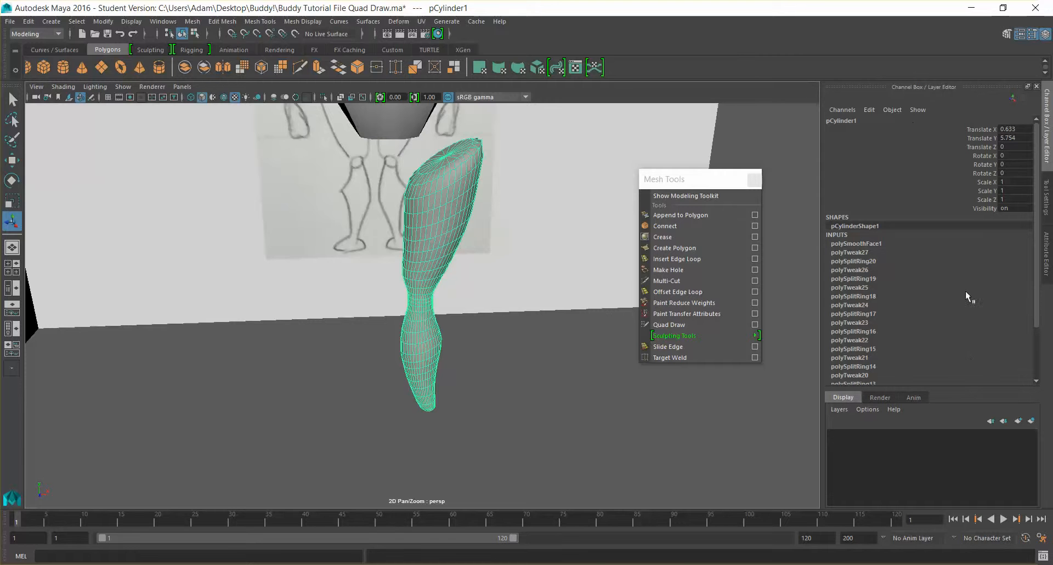
left_click(1005, 35)
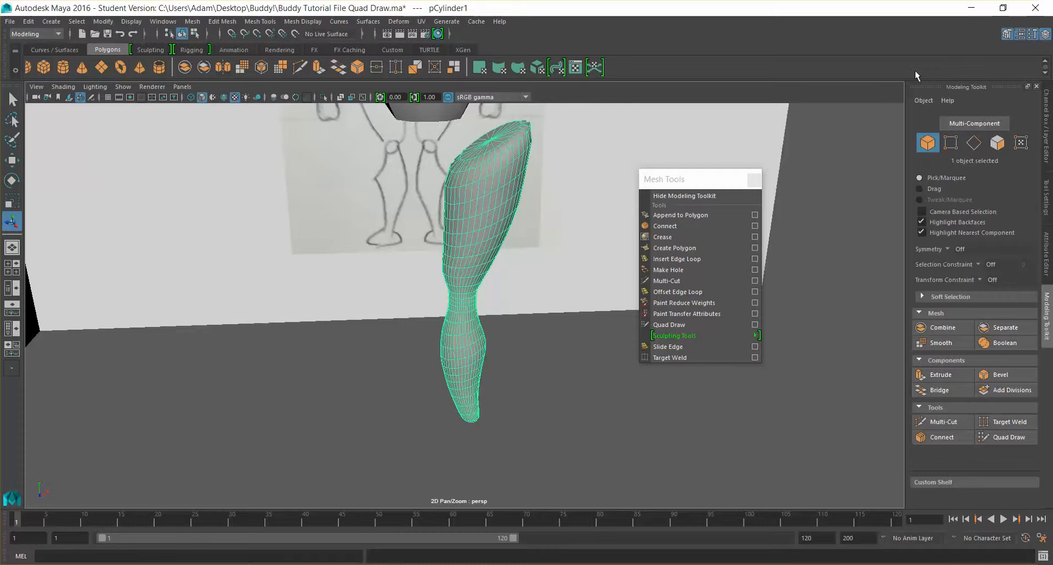
left_click(683, 195)
left_click(683, 196)
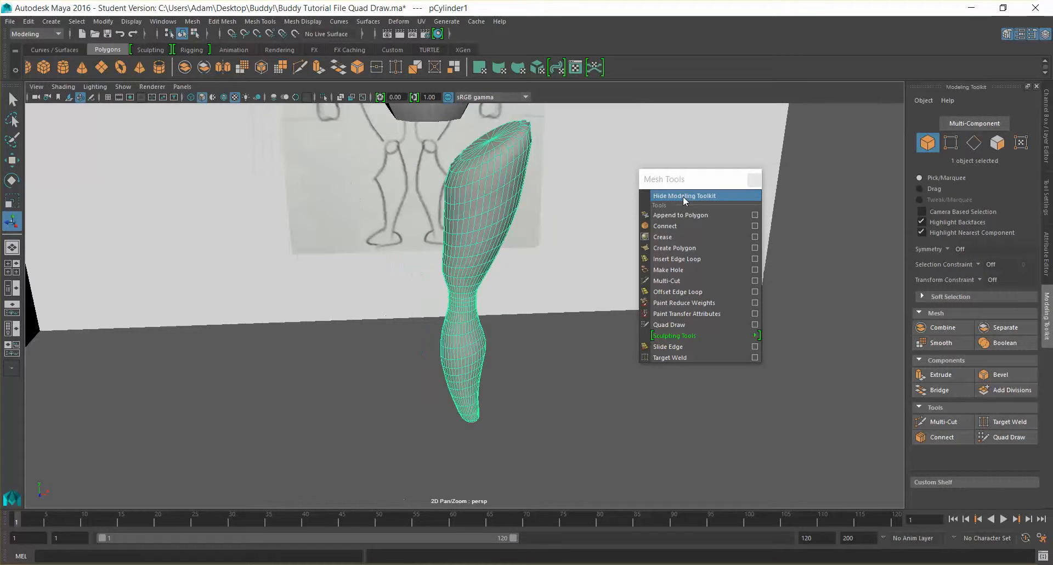
left_click(686, 180)
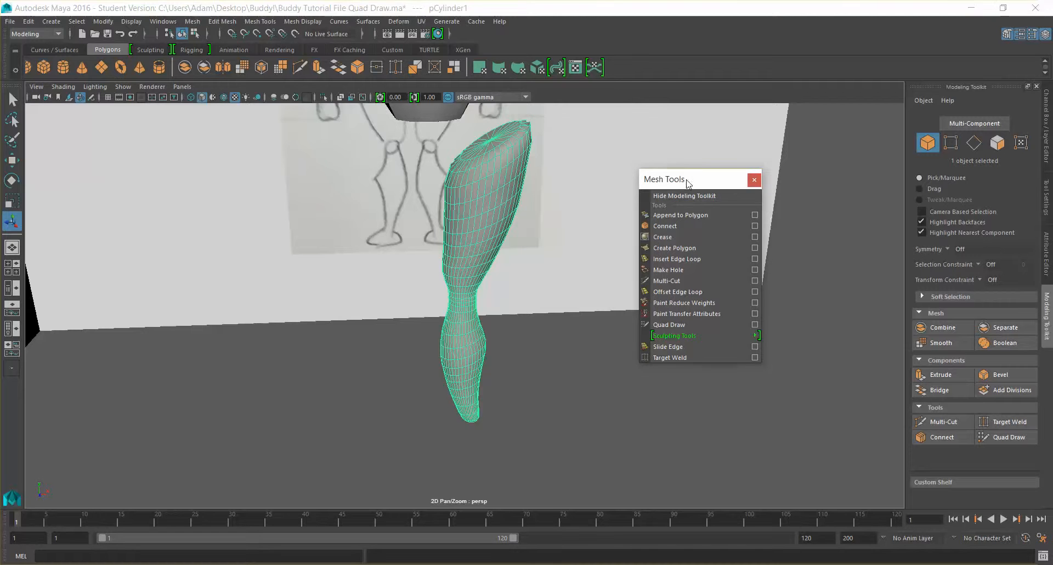
left_click(268, 22)
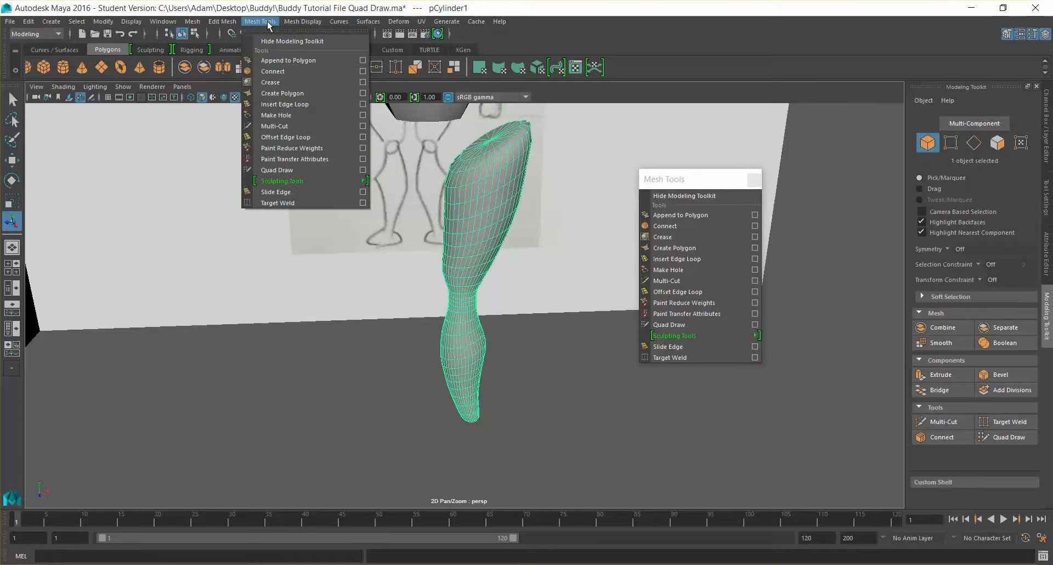
left_click(268, 23)
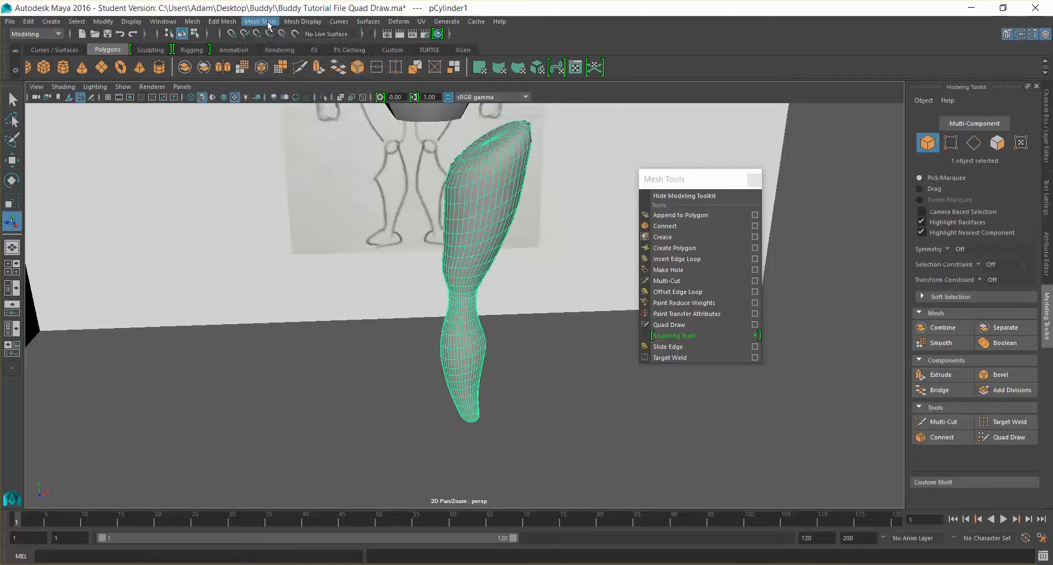
- Make the smoothed leg mesh the live surface
mouse_move(439, 240)
left_mouse_down("alt")
mouse_move(398, 240)
mouse_move(436, 223)
left_mouse_up("alt")
left_click_drag(497, 376, 535, 384, "alt")
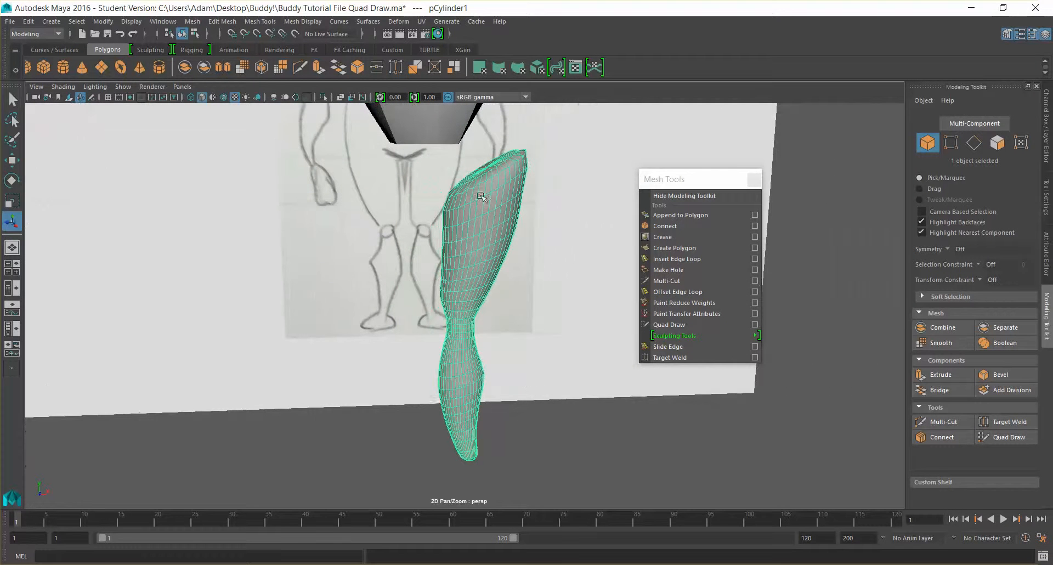
left_click_drag(540, 429, 474, 221, "alt")
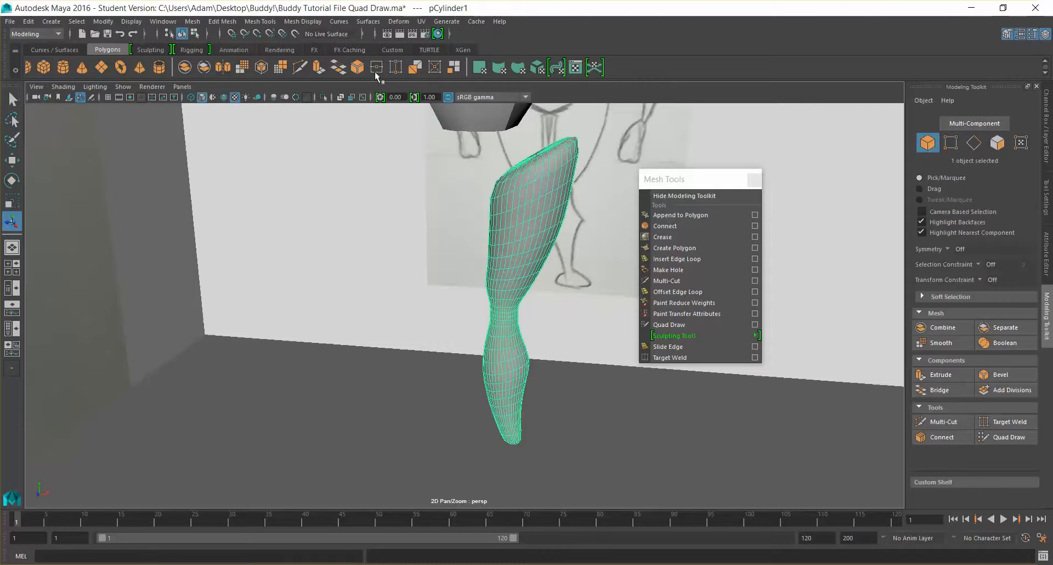
left_click(295, 34)
- Switch the viewport to the front orthographic view to see the leg against the front sketch
left_click(519, 181)
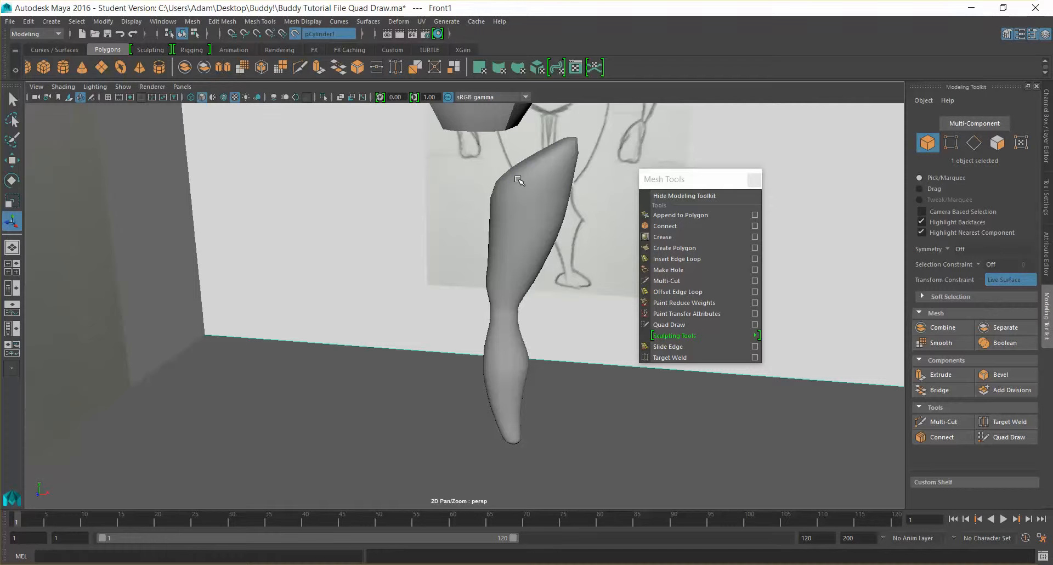
left_click(182, 86)
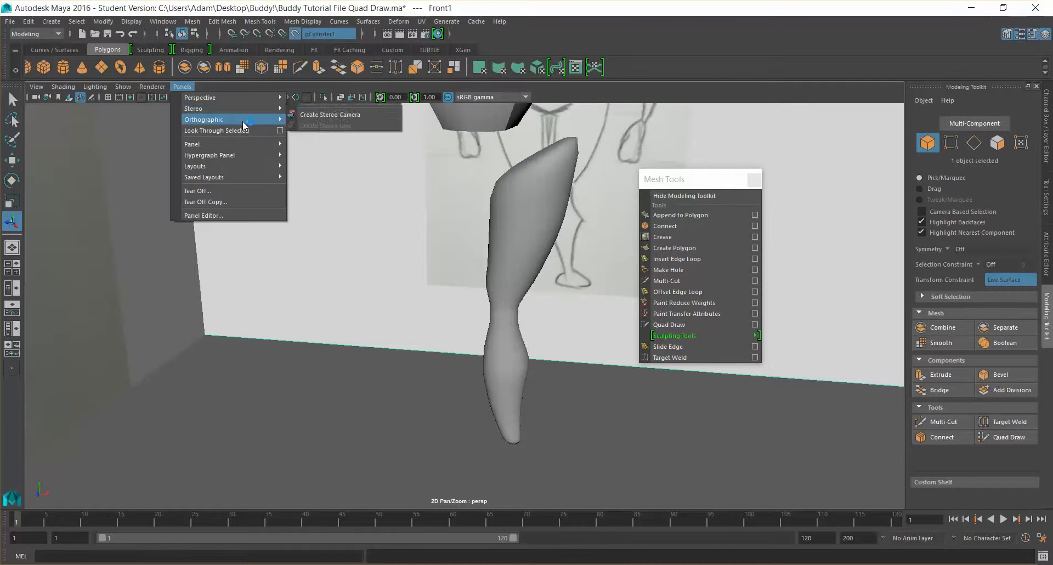
left_click(328, 123)
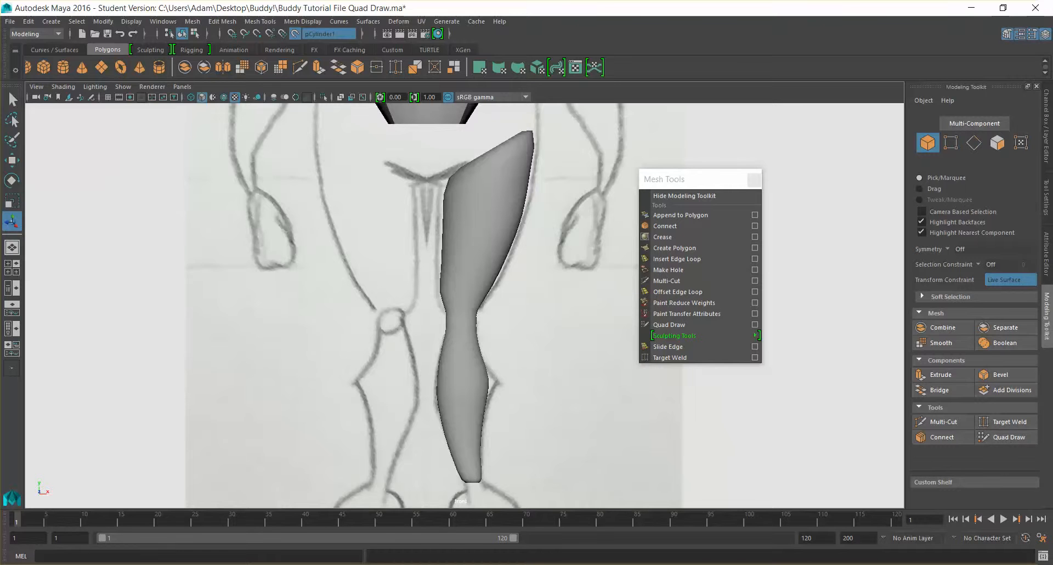
- Switch to the InnerBody page in the browser, examine the right sartorius and rectus femoris on the 3D leg model, and return to Maya
key("alt+Tab")
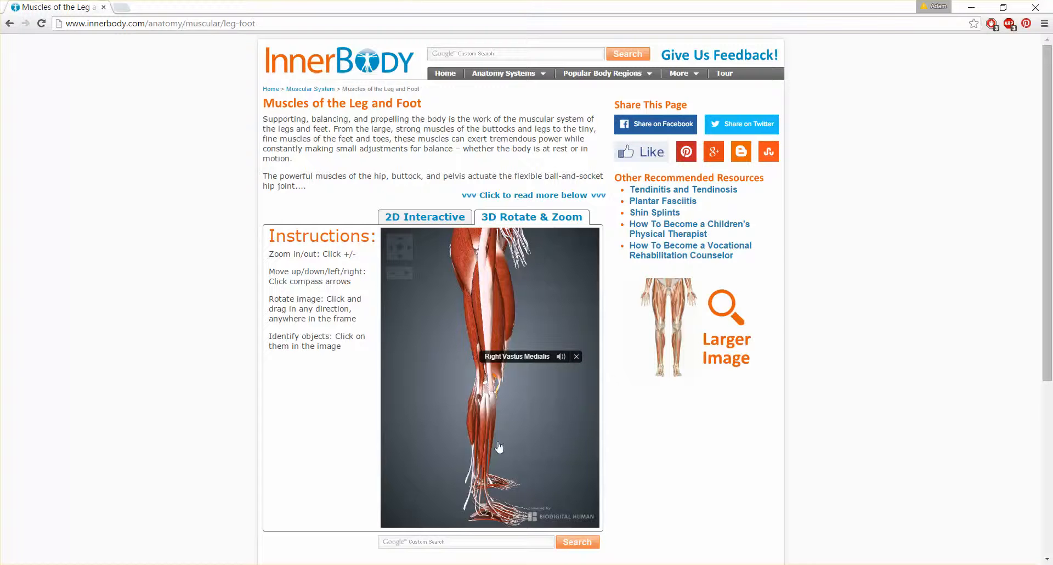
left_click_drag(529, 342, 414, 348)
left_click_drag(559, 324, 520, 329)
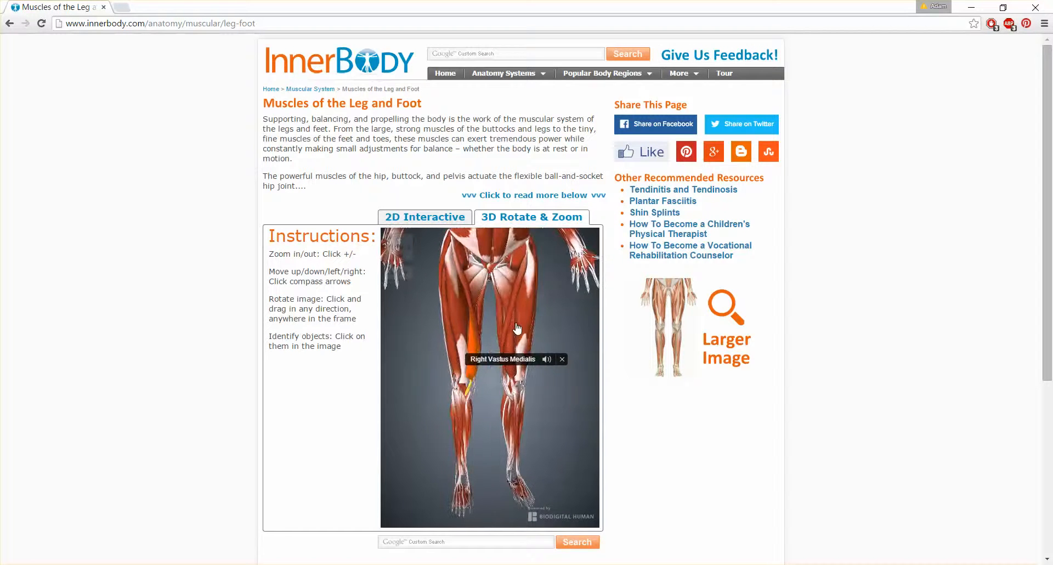
left_click(462, 279)
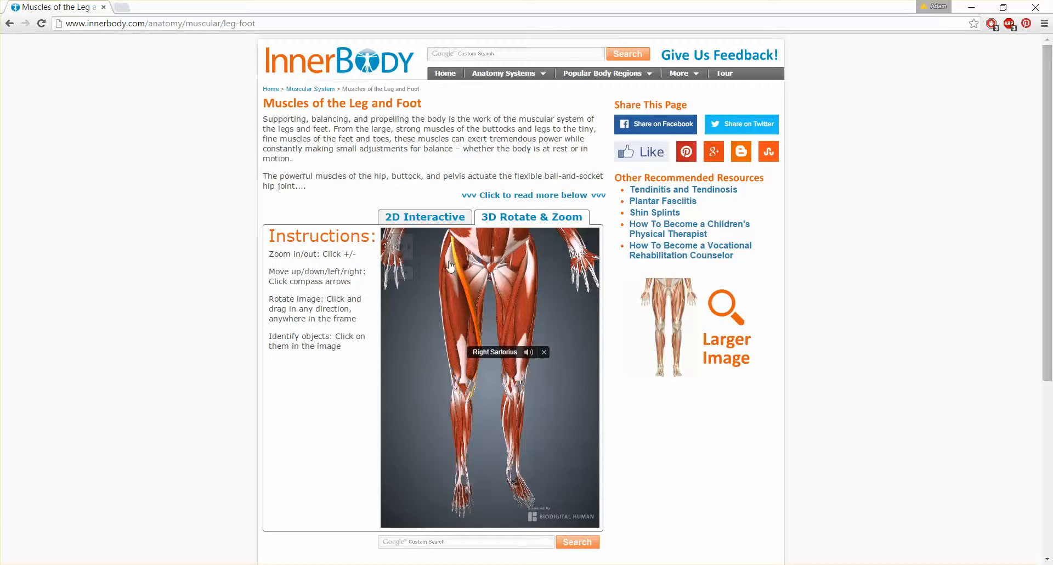
left_click(458, 310)
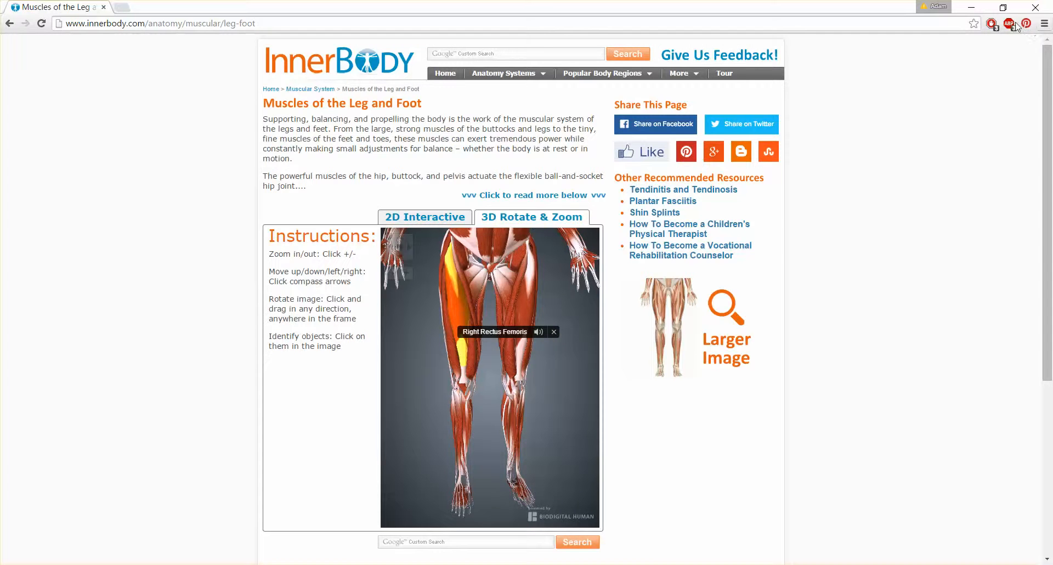
left_click(973, 7)
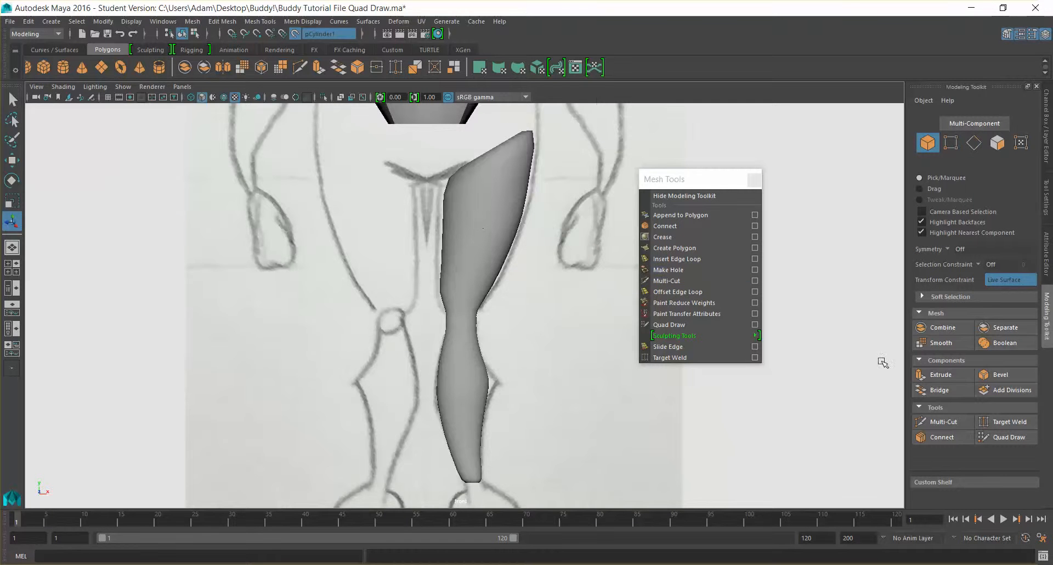
- Use Quad Draw to create two connected quads running down from the top outer corner of the thigh
left_click(1009, 439)
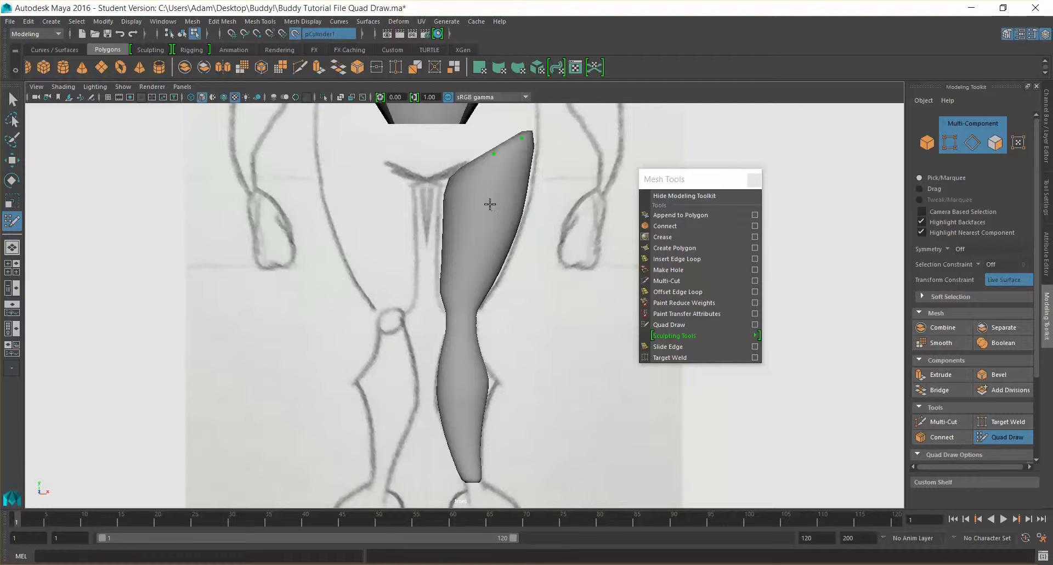
left_click(516, 192)
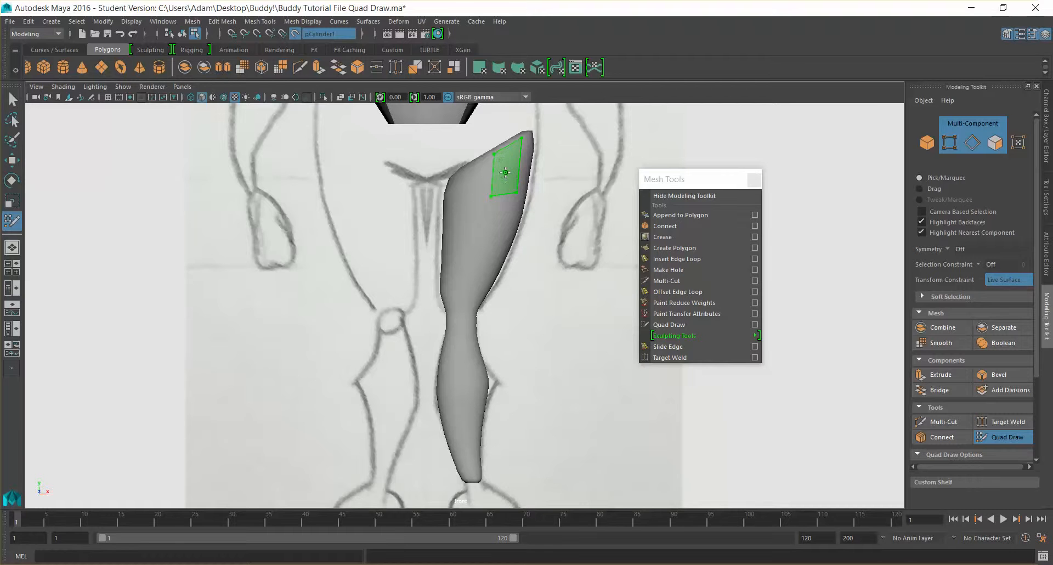
left_click(506, 163, "shift")
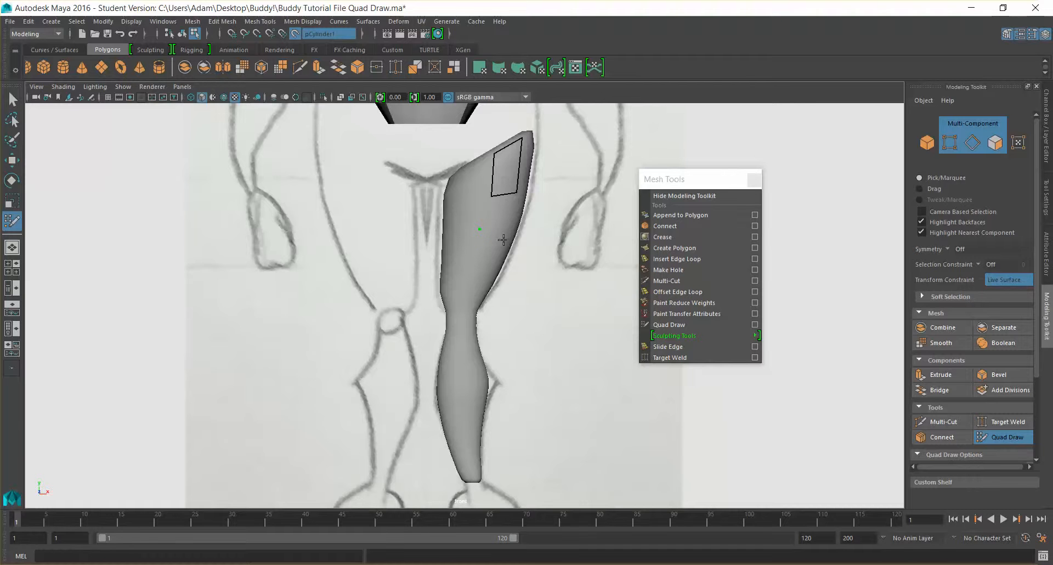
left_click(497, 212, "shift")
key("ctrl+z")
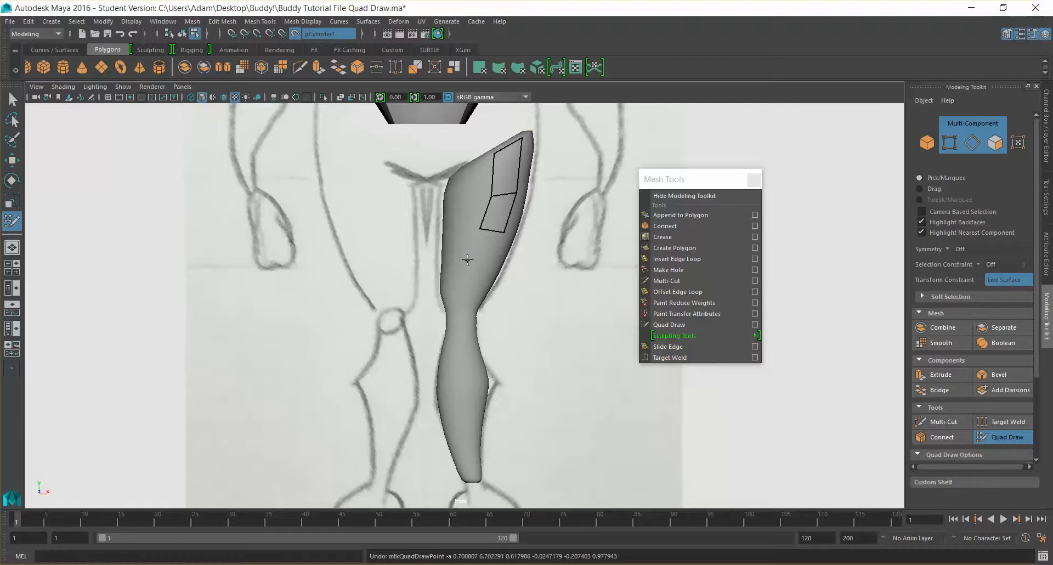
- Extend the quad strip diagonally down the thigh with two more quads ending just above the inner knee
left_click(465, 261)
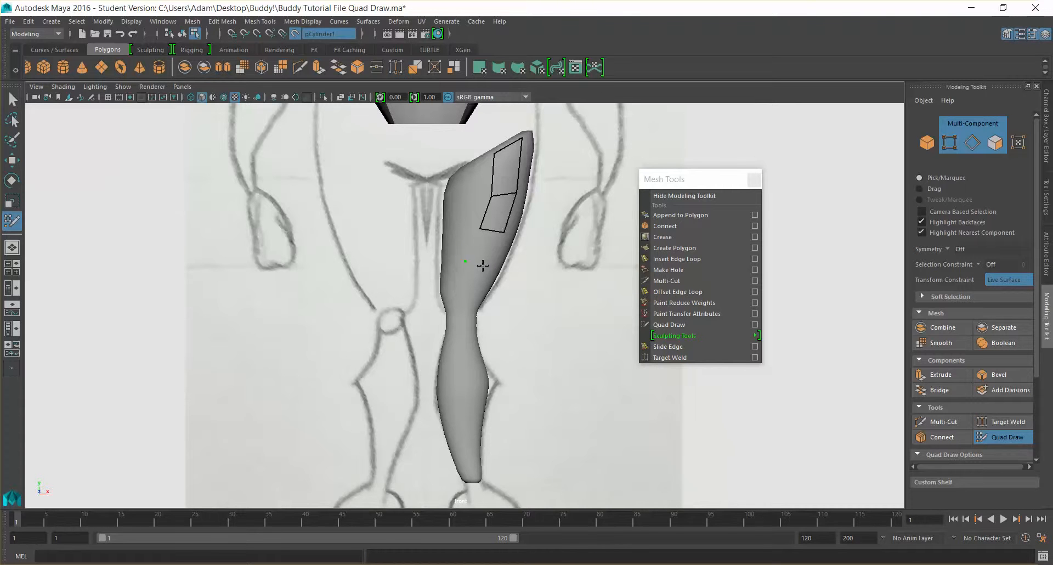
left_click(484, 266)
left_click(442, 265)
key("ctrl+z")
key("ctrl+z")
left_click(475, 272)
left_click(477, 253, "shift")
left_click(462, 286, "shift")
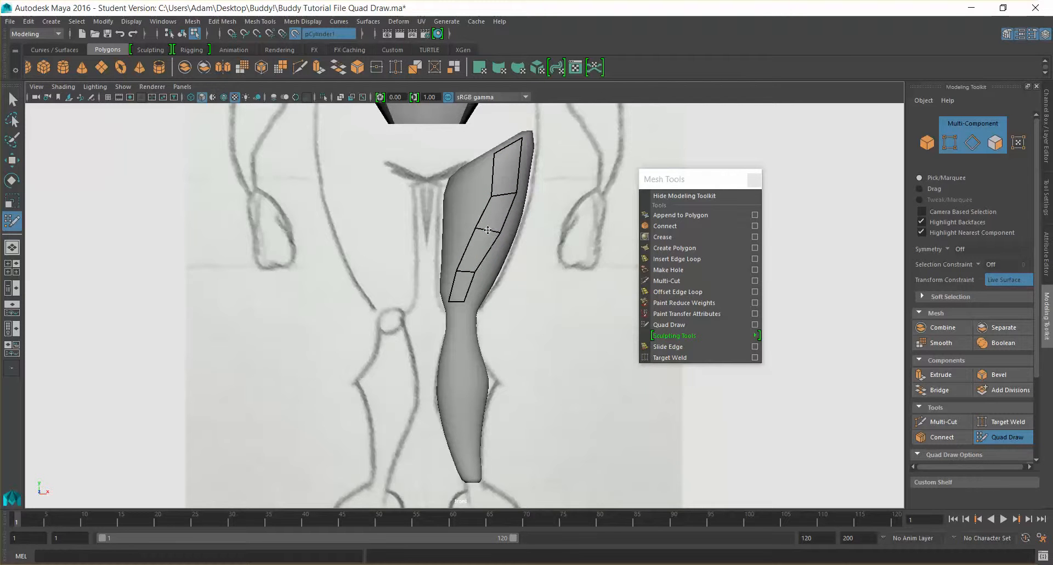
- Reposition the strip's cross edges and vertices so the quads follow an even diagonal across the front of the thigh
left_click(490, 228, "ctrl")
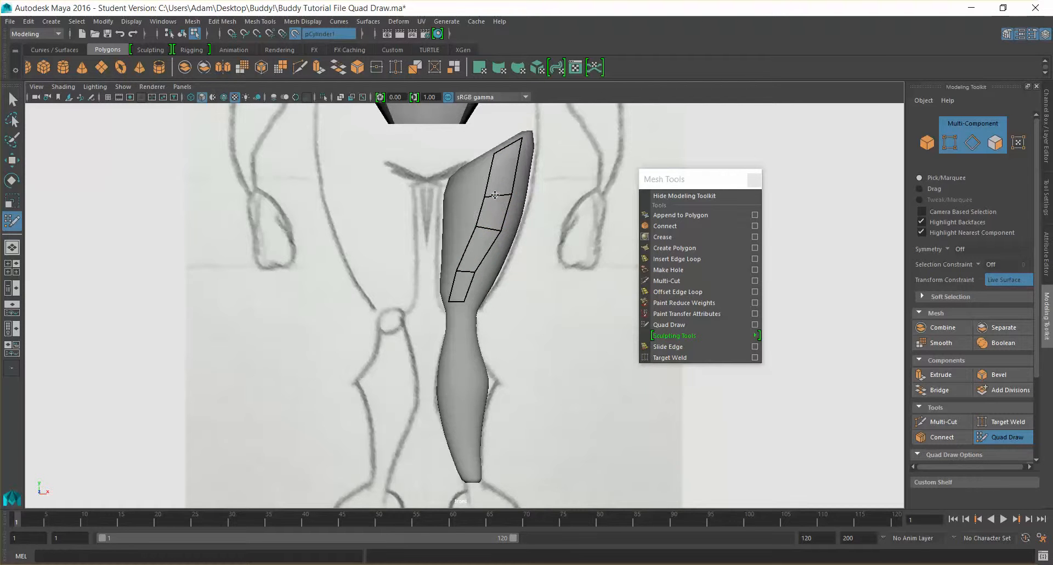
left_click_drag(495, 194, 497, 195)
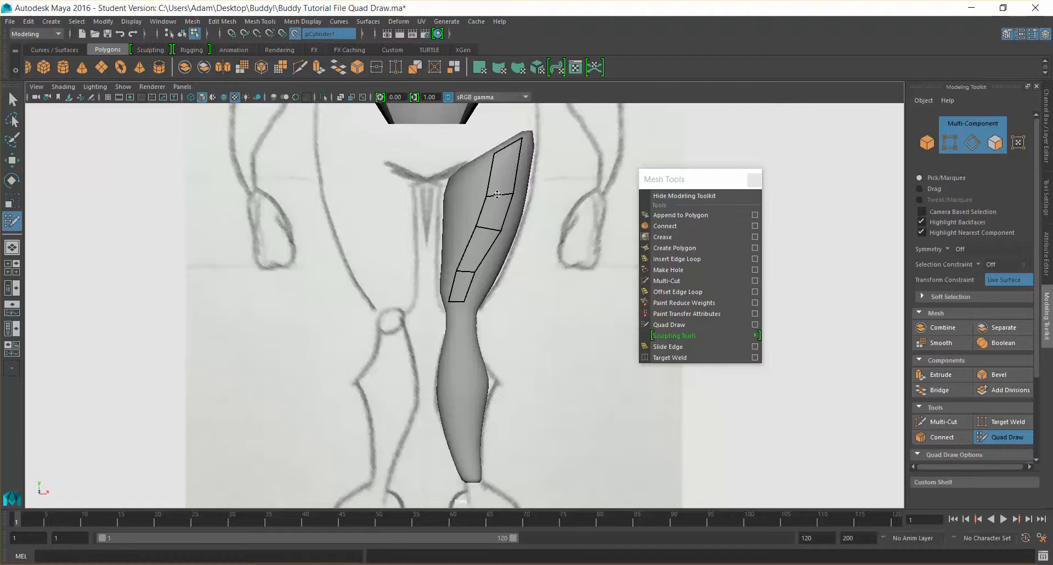
left_click_drag(477, 225, 472, 232)
left_click(497, 230, "ctrl")
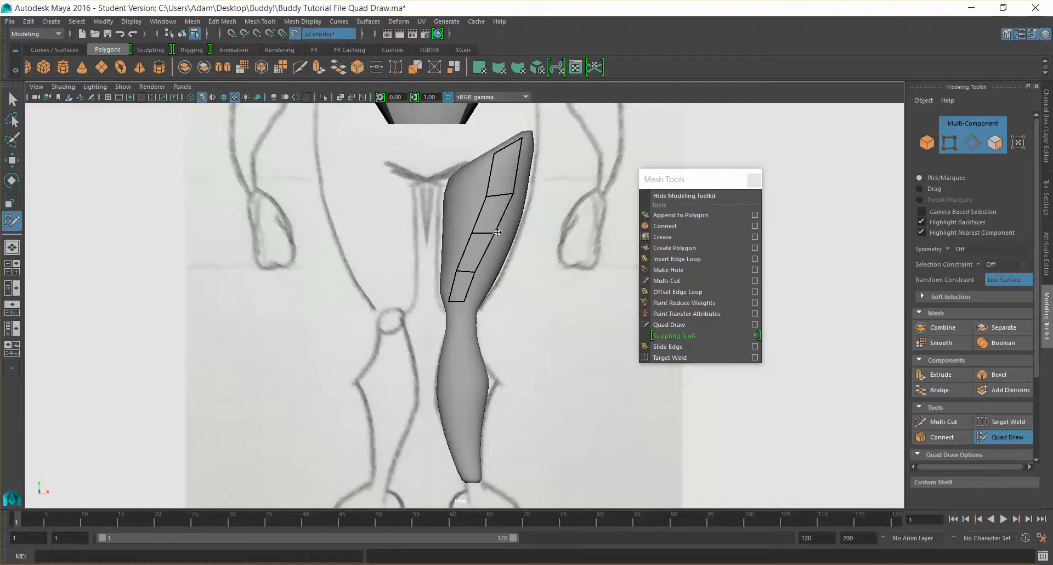
left_click(480, 232, "ctrl")
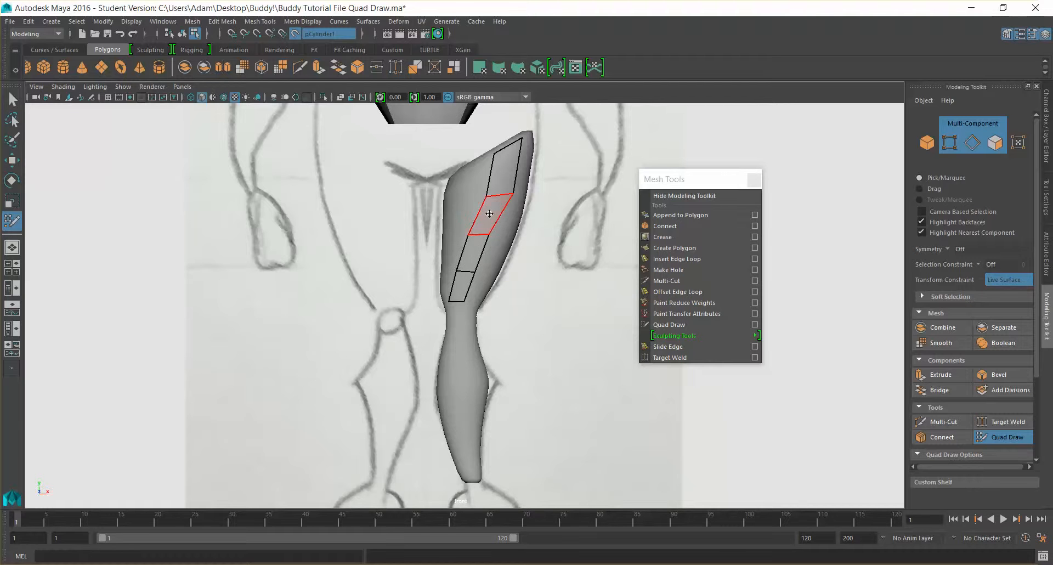
left_click(497, 196, "ctrl")
left_click_drag(507, 144, 513, 141)
left_click_drag(499, 194, 503, 194)
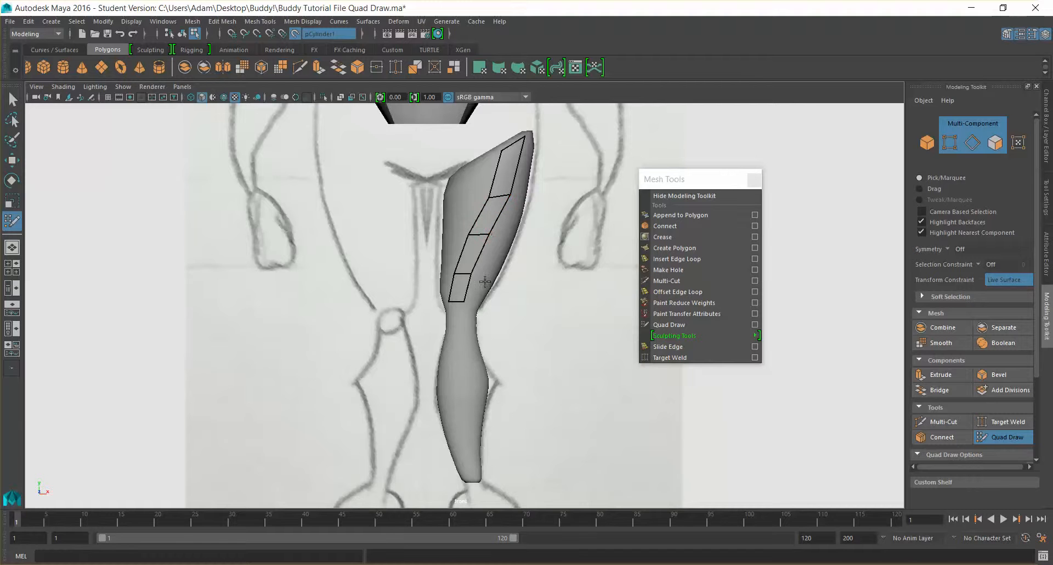
- Return to the perspective view and orbit around the leg with the quad strip
left_click_drag(529, 217, 553, 174, "alt")
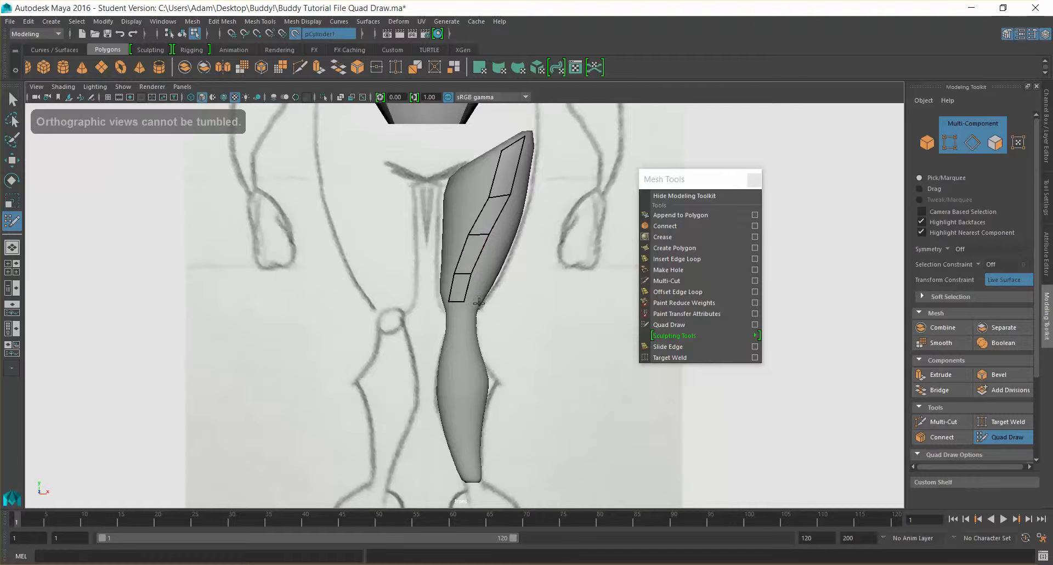
left_click(187, 87)
mouse_move(263, 98)
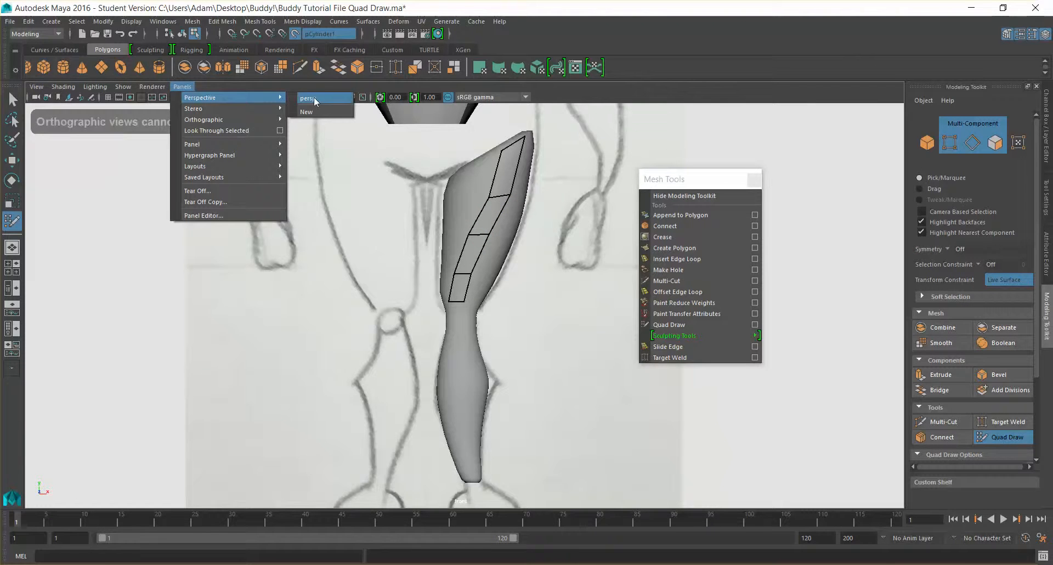
left_click(315, 97)
mouse_move(595, 232)
left_mouse_down("alt")
mouse_move(389, 223)
mouse_move(404, 216)
mouse_move(470, 264)
mouse_move(540, 227)
mouse_move(442, 245)
mouse_move(425, 144)
left_mouse_up("alt")
- Leave Quad Draw, display wireframe on shaded, and inspect the upper leg's topology from several angles
key("q")
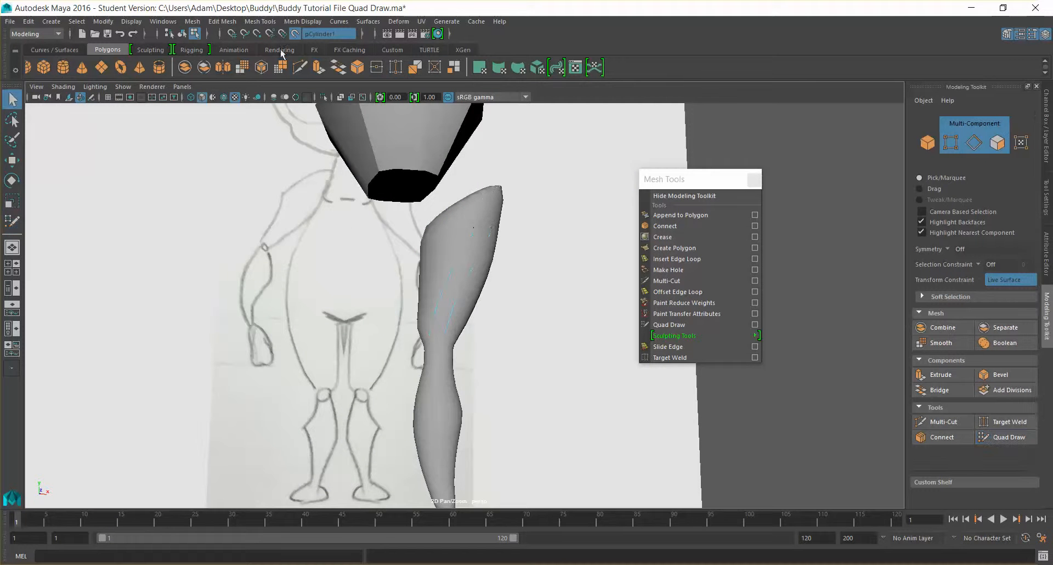
left_click(224, 97)
mouse_move(527, 224)
left_mouse_down("alt")
mouse_move(462, 279)
mouse_move(634, 229)
mouse_move(521, 190)
left_mouse_up("alt")
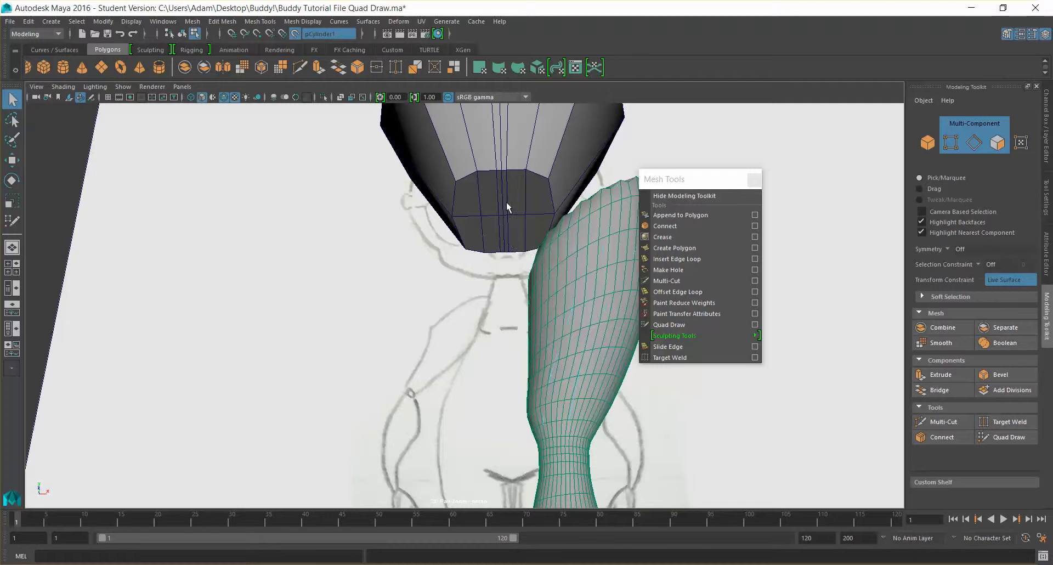
scroll(581, 257, "down", 3)
mouse_move(567, 252)
left_mouse_down("alt")
mouse_move(577, 256)
mouse_move(563, 300)
mouse_move(559, 274)
mouse_move(561, 299)
left_mouse_up("alt")
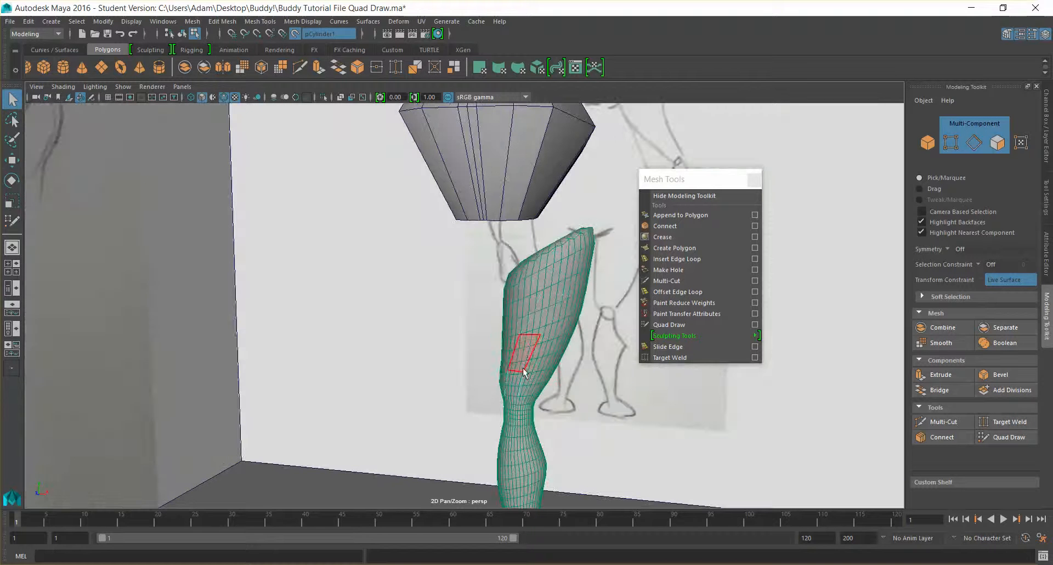
mouse_move(507, 333)
left_mouse_down("alt")
mouse_move(618, 335)
mouse_move(581, 355)
mouse_move(490, 325)
mouse_move(416, 343)
mouse_move(438, 351)
mouse_move(456, 323)
mouse_move(441, 333)
mouse_move(543, 258)
left_mouse_up("alt")
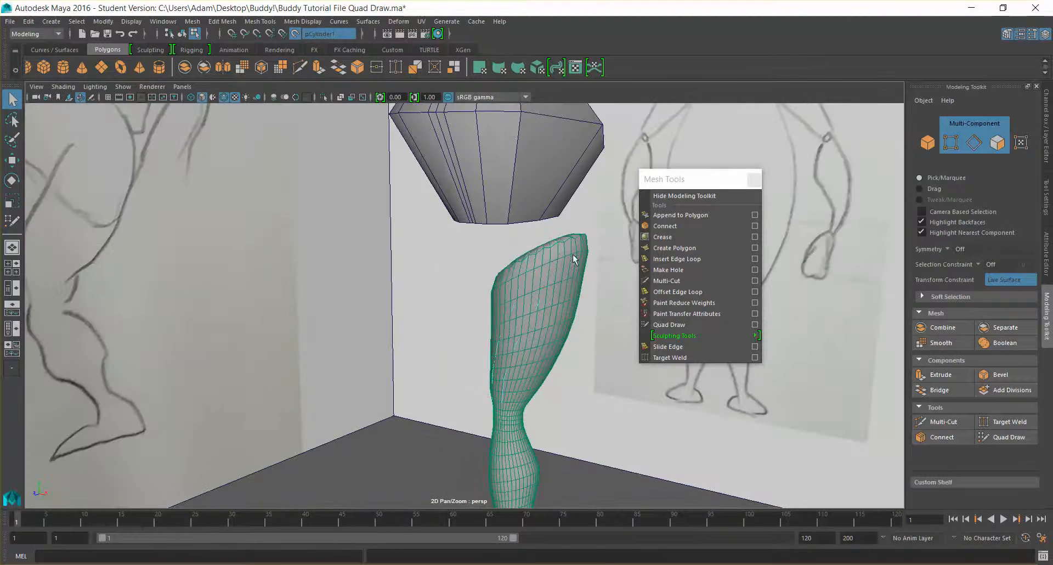
mouse_move(551, 314)
left_mouse_down("alt")
mouse_move(614, 311)
mouse_move(499, 318)
mouse_move(488, 281)
left_mouse_up("alt")
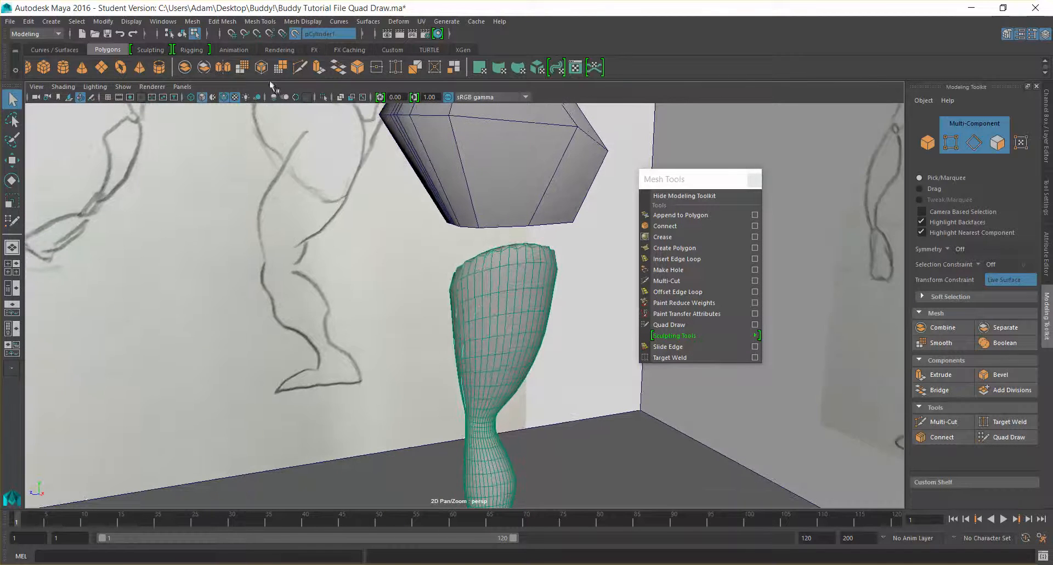
- Reactivate Quad Draw and display the model in X-Ray with wireframe on shaded so the quad strip shows through the leg
left_click(1003, 437)
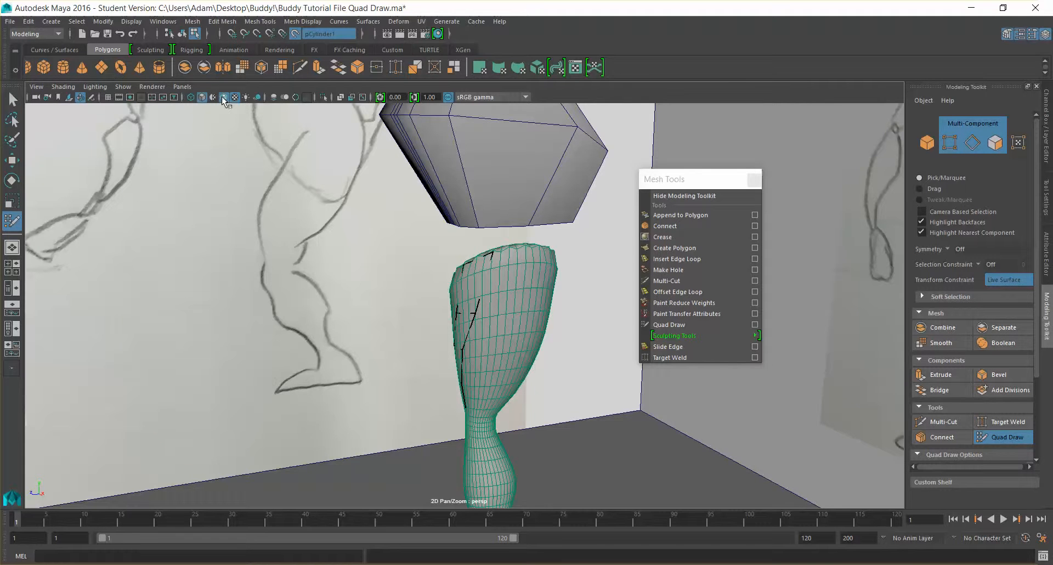
left_click(224, 97)
left_click_drag(521, 327, 572, 323, "alt")
left_click(63, 86)
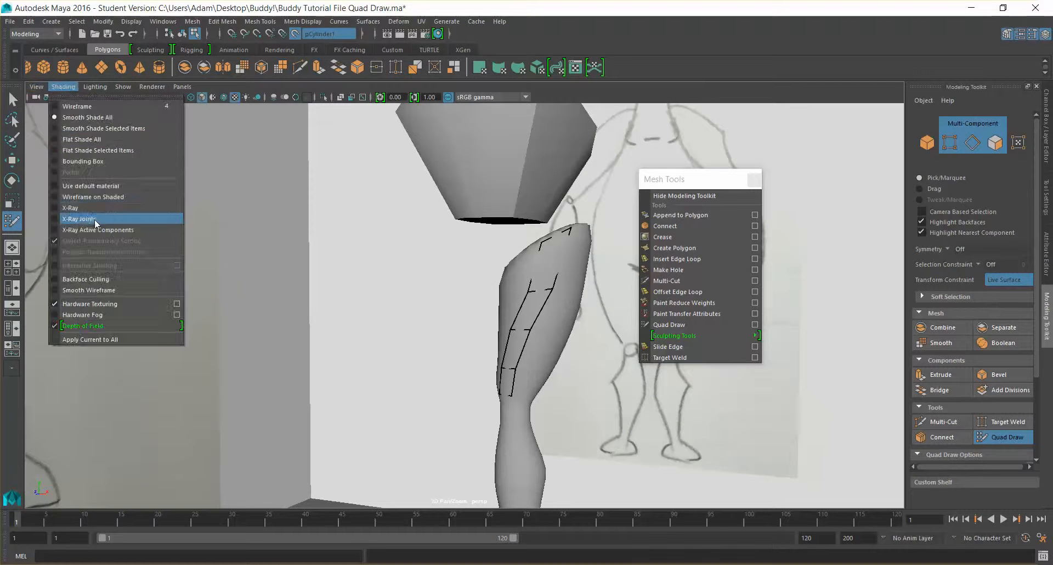
left_click(70, 208)
scroll(493, 322, "up", 5)
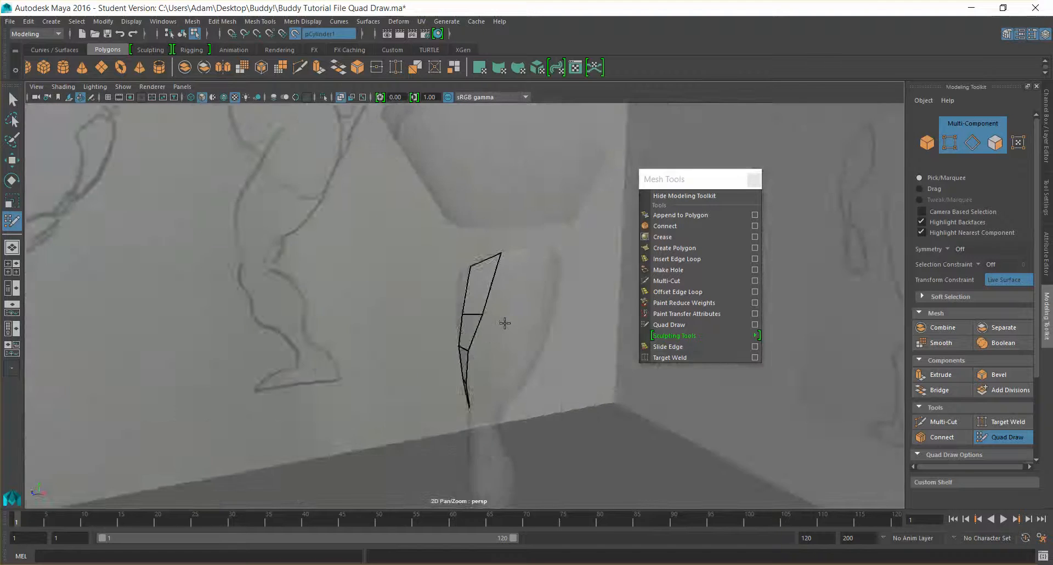
left_click_drag(505, 323, 517, 315, "alt")
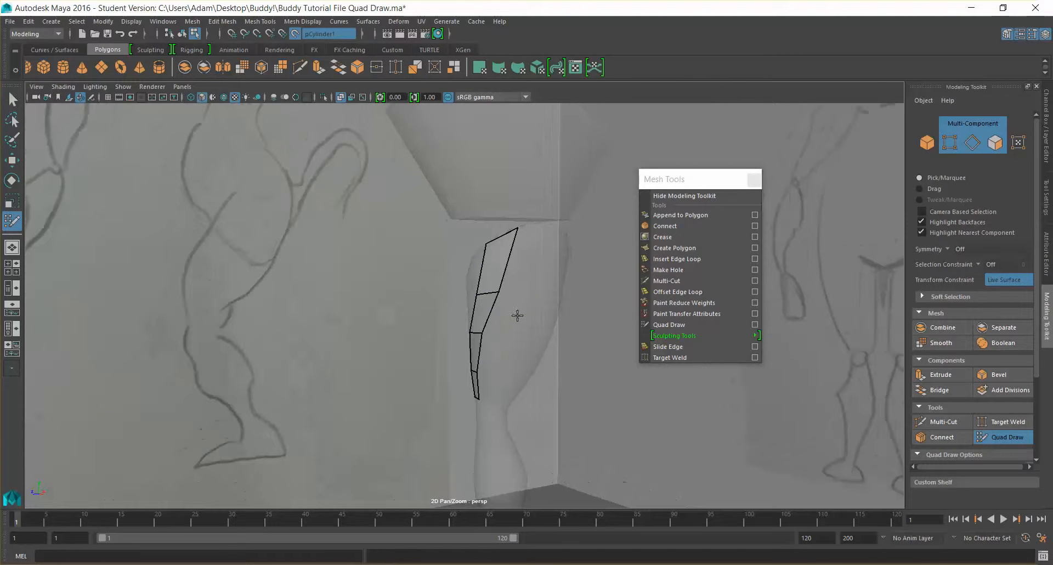
left_click(224, 97)
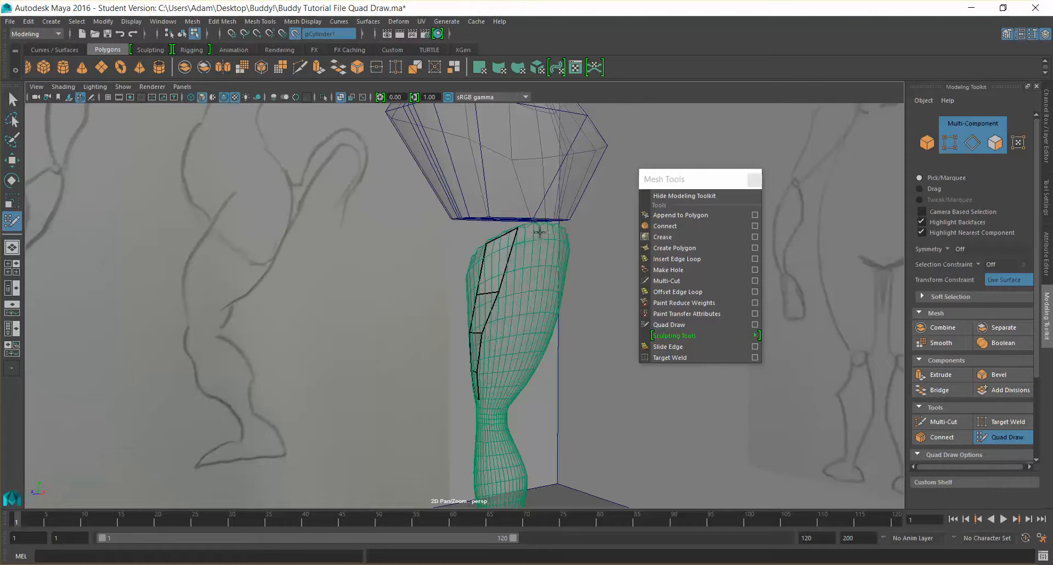
- Place a column of points beside the front thigh strip and fill it with quads to form a second column
middle_click_drag(540, 232, 465, 182, "alt")
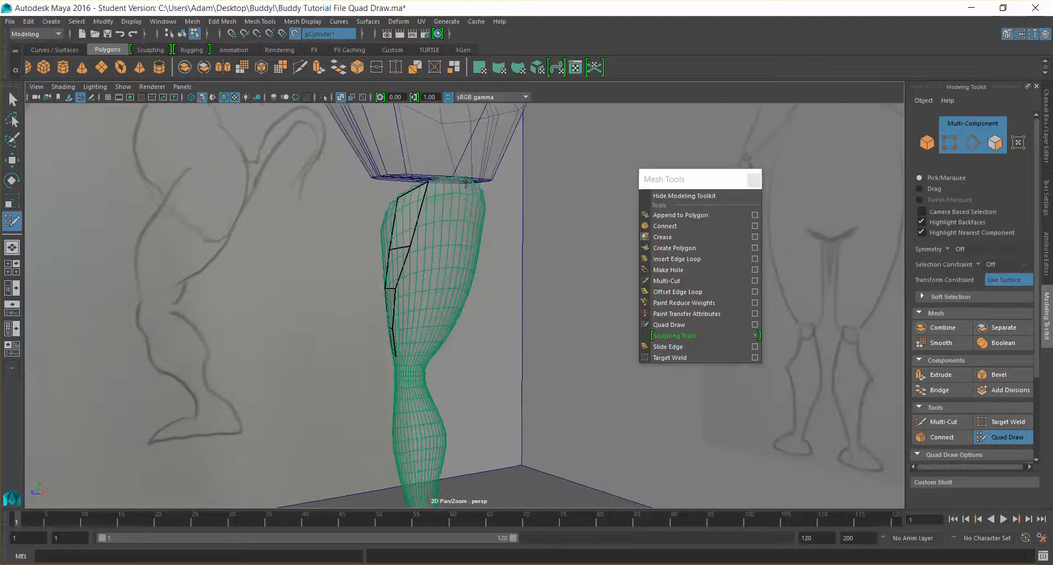
scroll(466, 183, "up", 5)
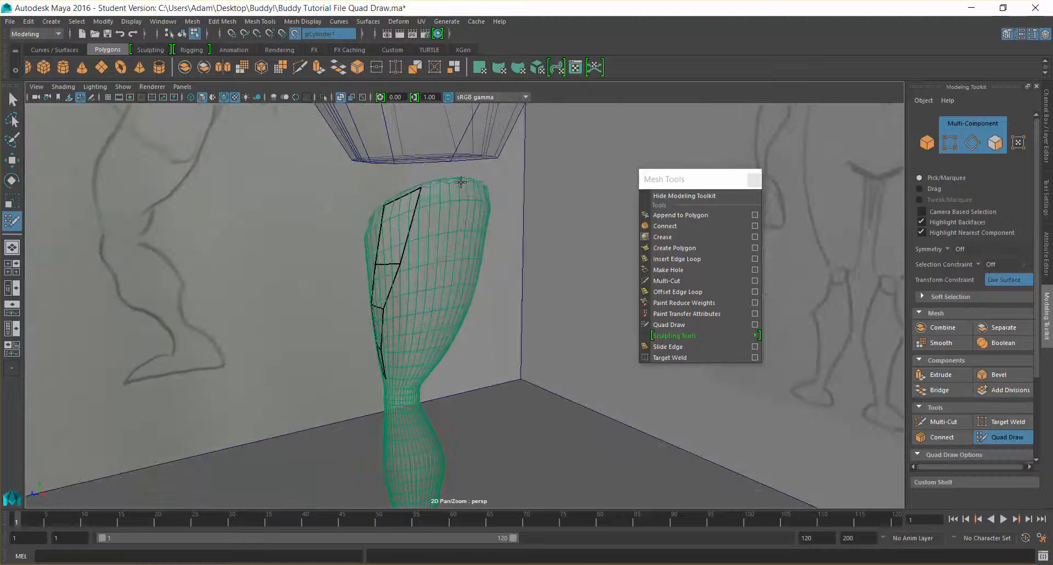
mouse_move(476, 205)
left_mouse_down("alt")
mouse_move(463, 230)
mouse_move(400, 236)
left_mouse_up("alt")
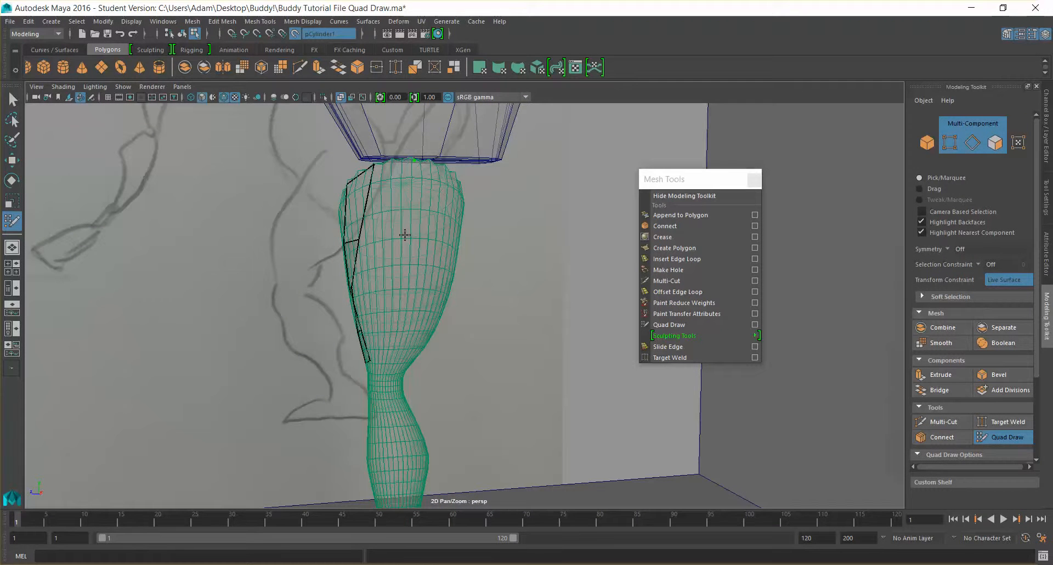
mouse_move(398, 246)
left_mouse_down("alt")
mouse_move(419, 289)
mouse_move(431, 278)
left_mouse_up("alt")
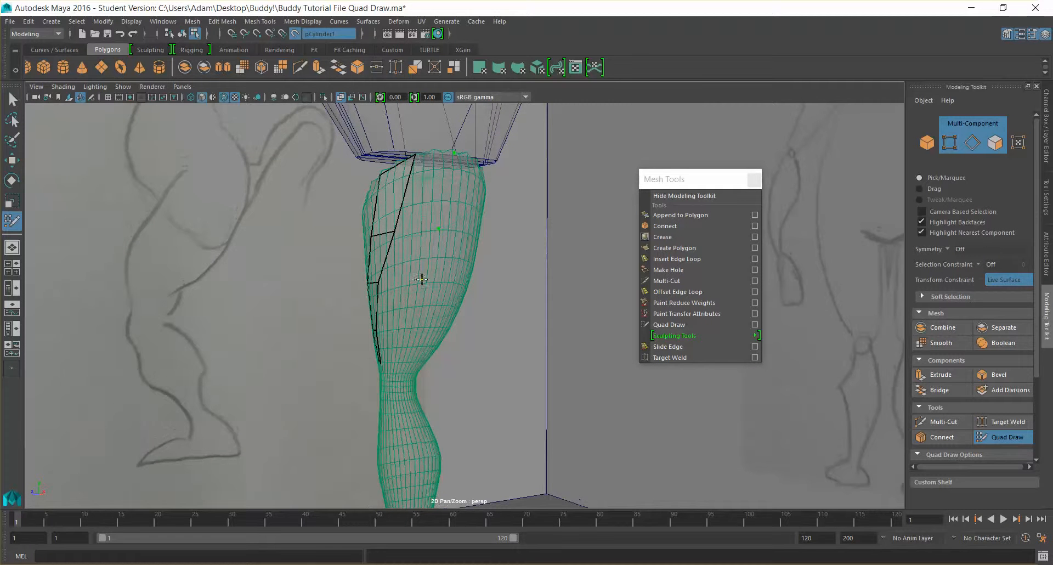
left_click_drag(414, 319, 470, 301, "alt")
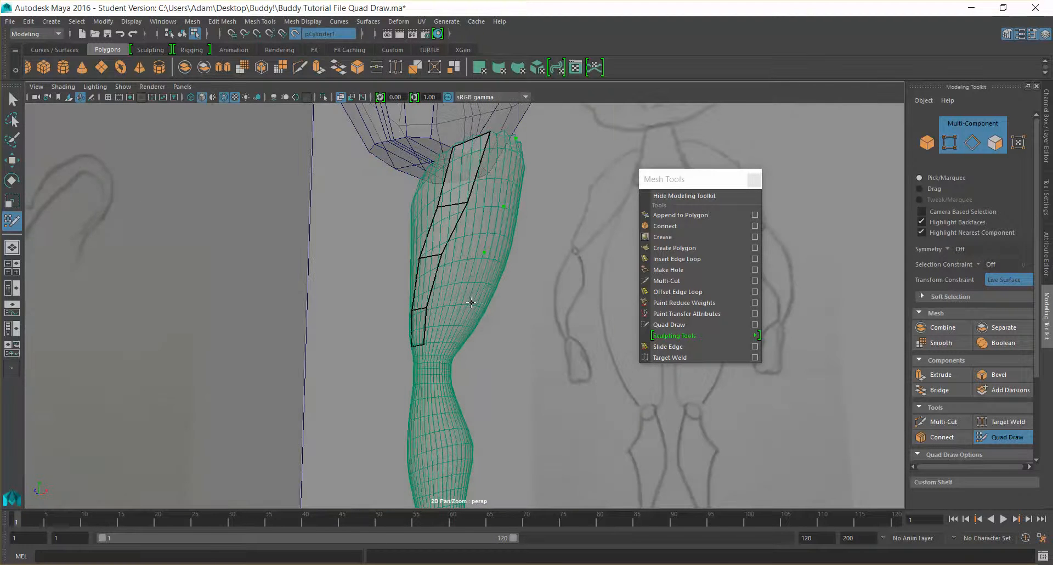
left_click_drag(480, 337, 486, 337, "alt")
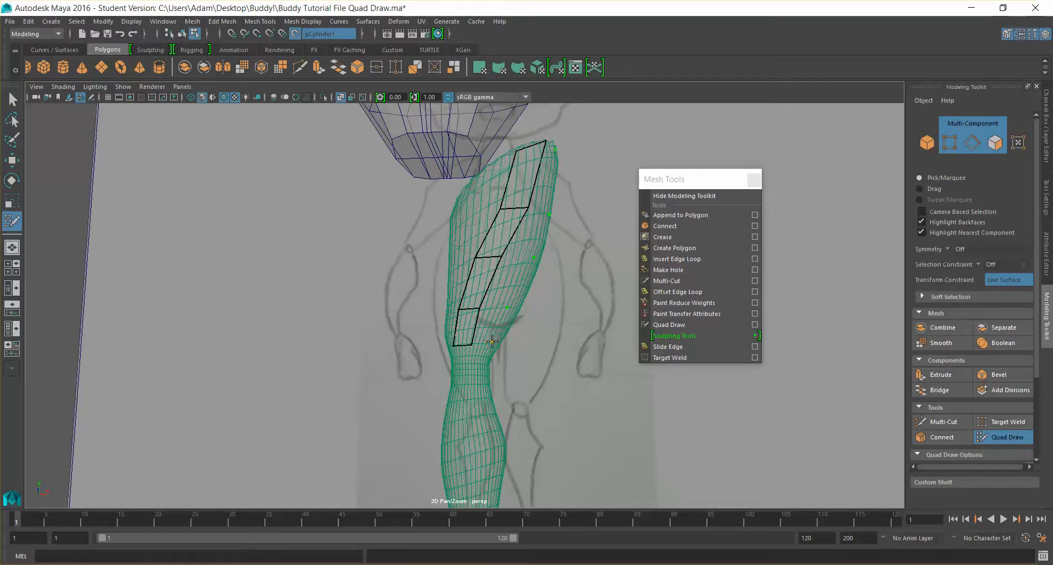
left_click(485, 325, "shift")
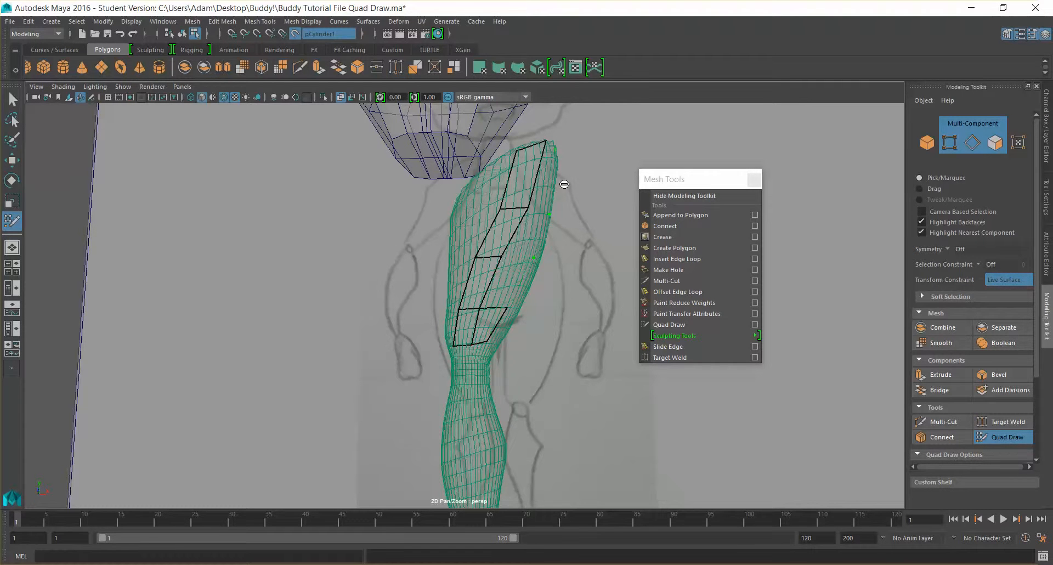
left_click(524, 233, "shift")
- Add a third column of quads down the outer side of the thigh, from the hip to just above the knee
left_click_drag(558, 269, 501, 226, "alt")
left_click_drag(403, 201, 408, 199)
left_click_drag(451, 240, 435, 219, "alt")
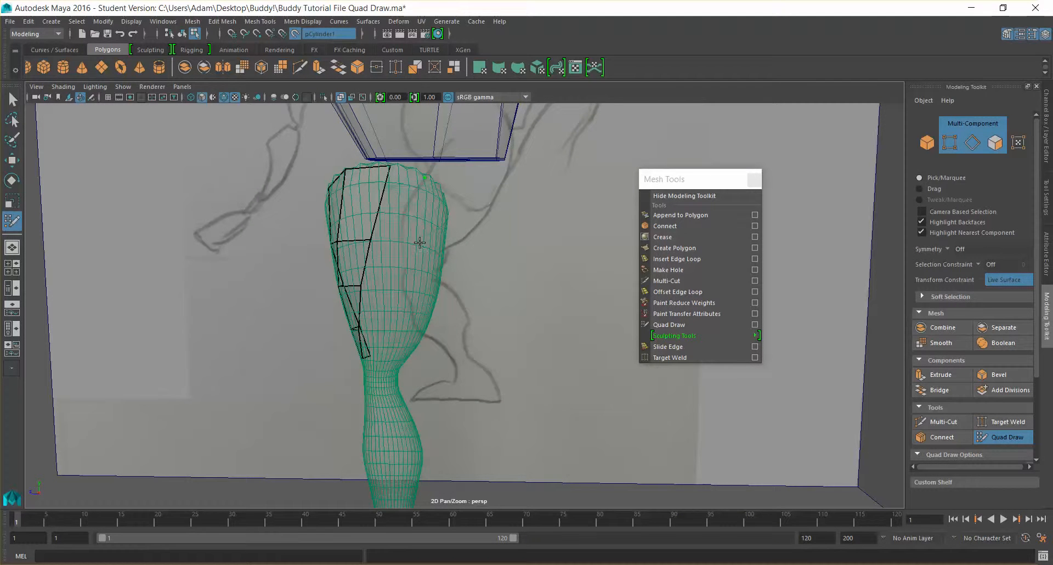
left_click(397, 289)
left_click_drag(401, 307, 418, 300, "alt")
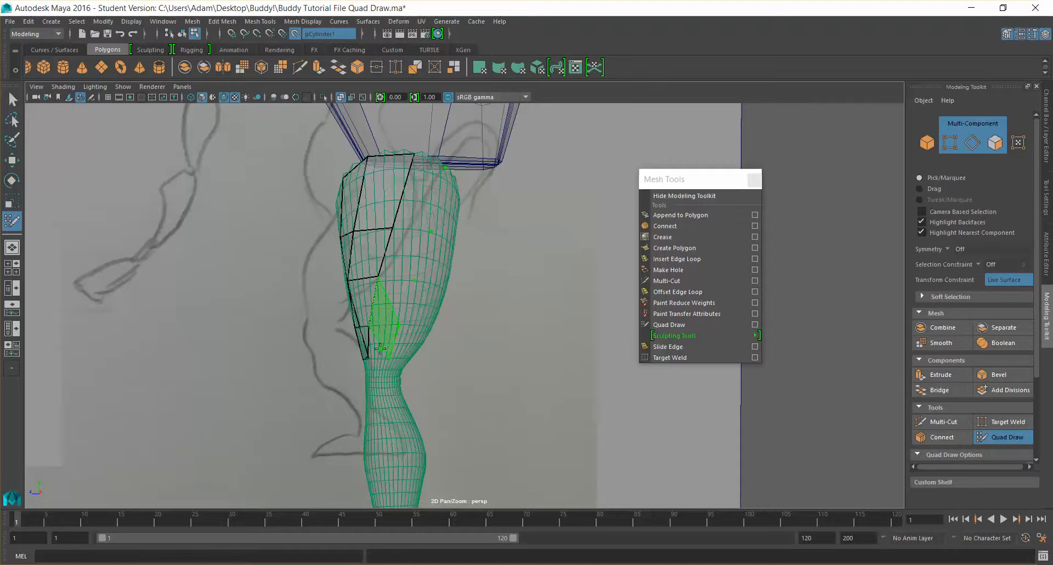
left_click_drag(415, 347, 432, 346, "alt")
left_click(415, 342, "shift")
left_click(435, 299, "shift")
left_click(485, 198, "shift")
- Place points down the thigh next to the third column, outlining a fourth column of quads
mouse_move(479, 221)
left_mouse_down("alt")
mouse_move(446, 231)
mouse_move(470, 209)
mouse_move(566, 218)
mouse_move(459, 229)
mouse_move(416, 216)
mouse_move(508, 257)
mouse_move(479, 273)
mouse_move(419, 270)
mouse_move(395, 230)
left_mouse_up("alt")
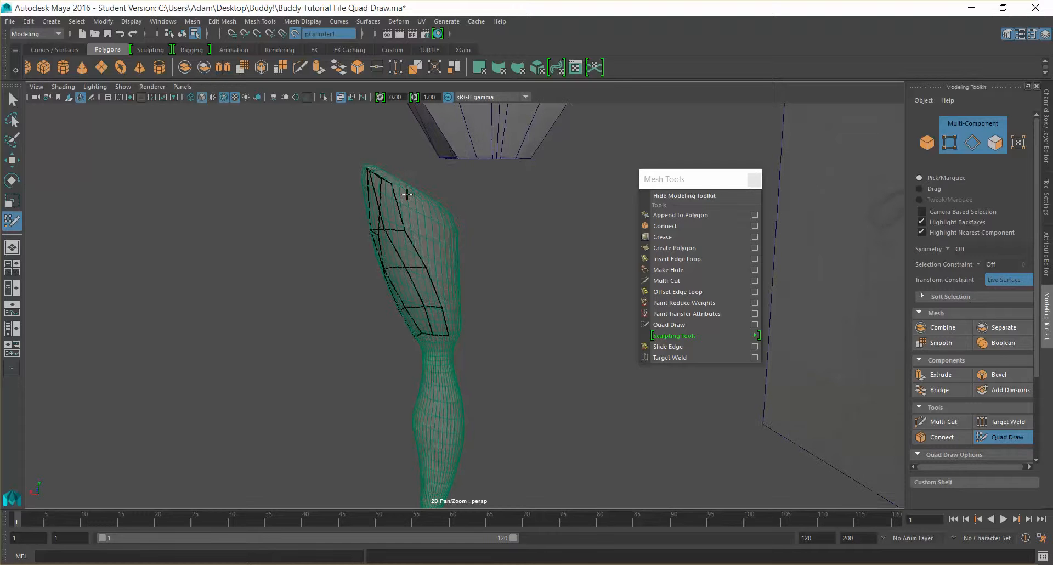
left_click(414, 246)
left_click(420, 291)
left_click_drag(455, 337, 492, 311, "alt")
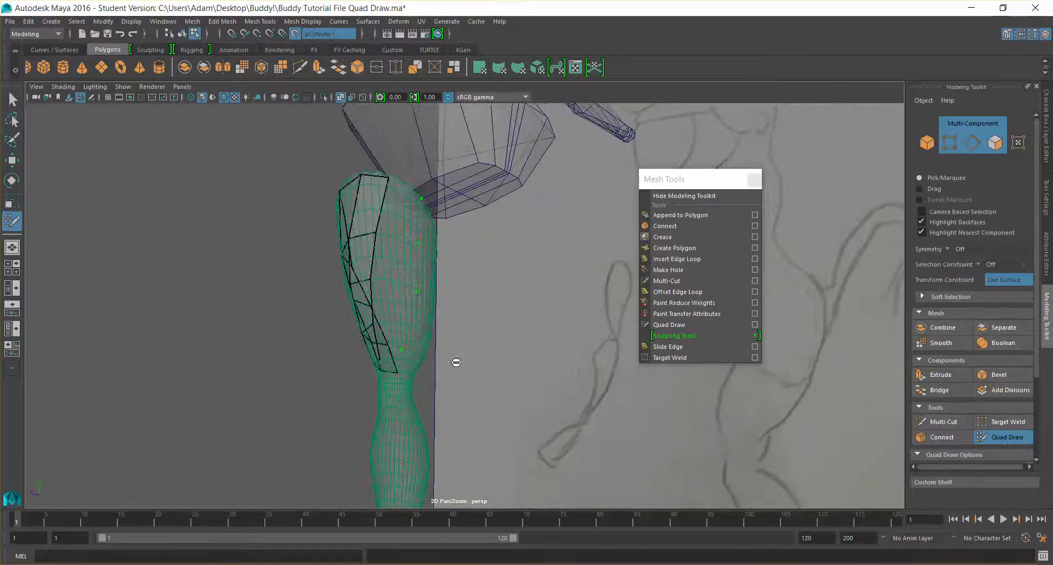
left_click_drag(456, 362, 446, 360, "alt")
left_click(389, 332, "shift")
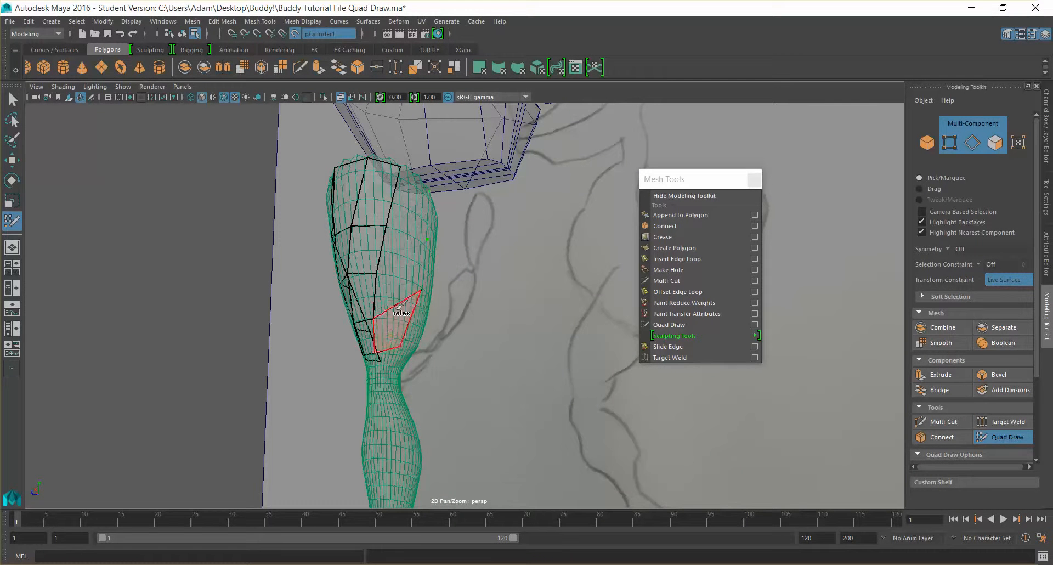
left_click(402, 280, "shift")
left_click(409, 226, "shift")
left_click_drag(498, 281, 462, 332, "alt")
key("ctrl+z")
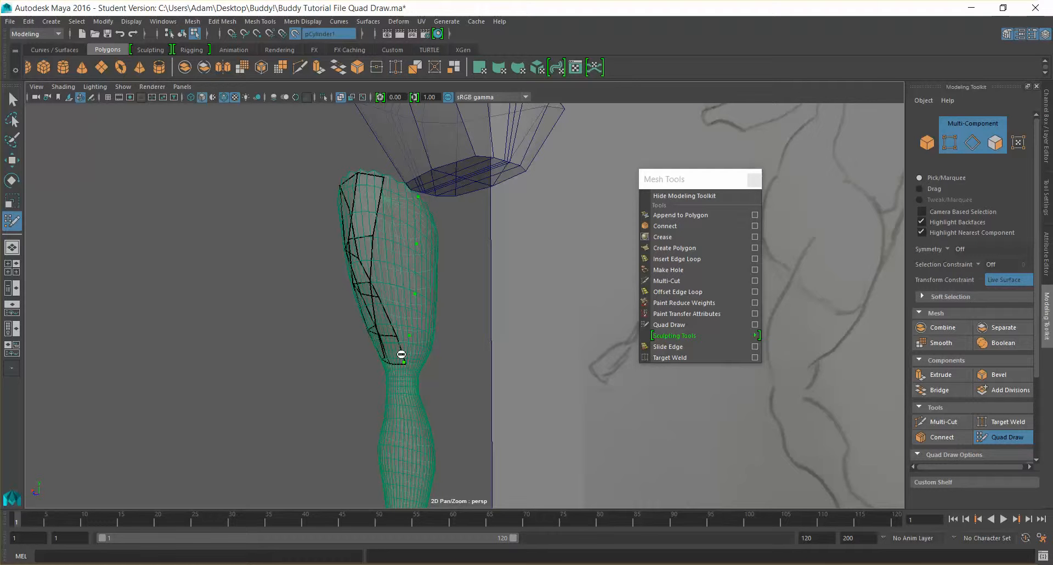
- Fill the fourth column of quads between the existing strips and the newly placed points
left_click(390, 329, "shift")
left_click(394, 306, "shift")
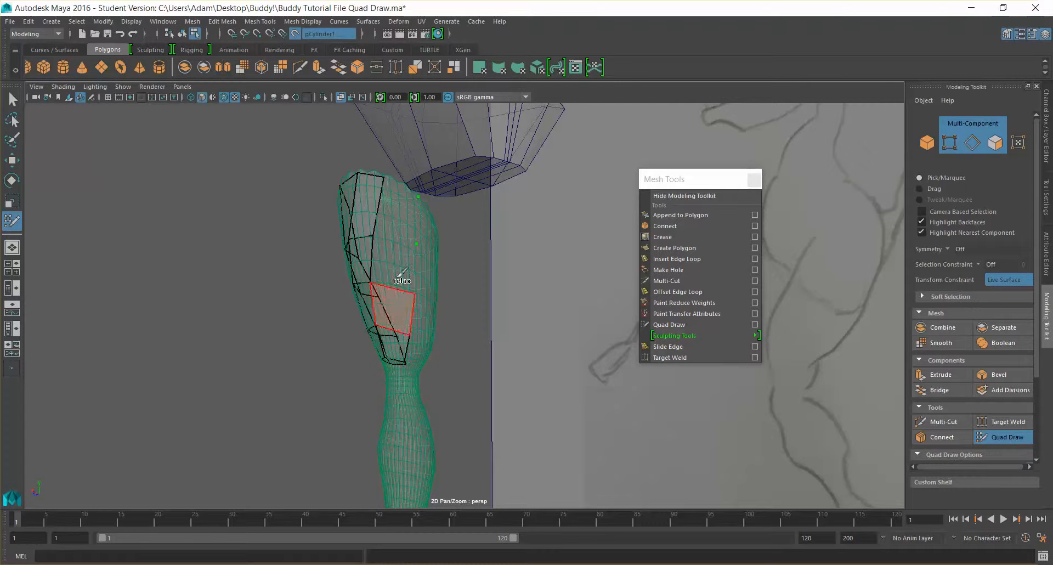
left_click(396, 263, "shift")
- Place a row of points along the back of the thigh and fill a fifth column of quads down to the knee
left_click_drag(470, 329, 463, 262, "alt")
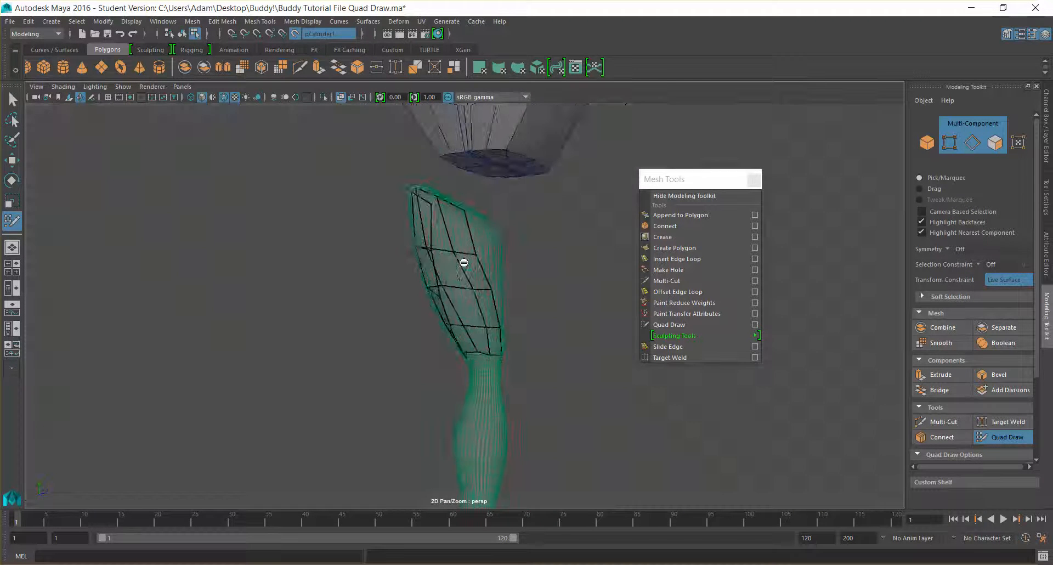
scroll(498, 218, "up", 5)
left_click_drag(491, 226, 505, 221, "alt")
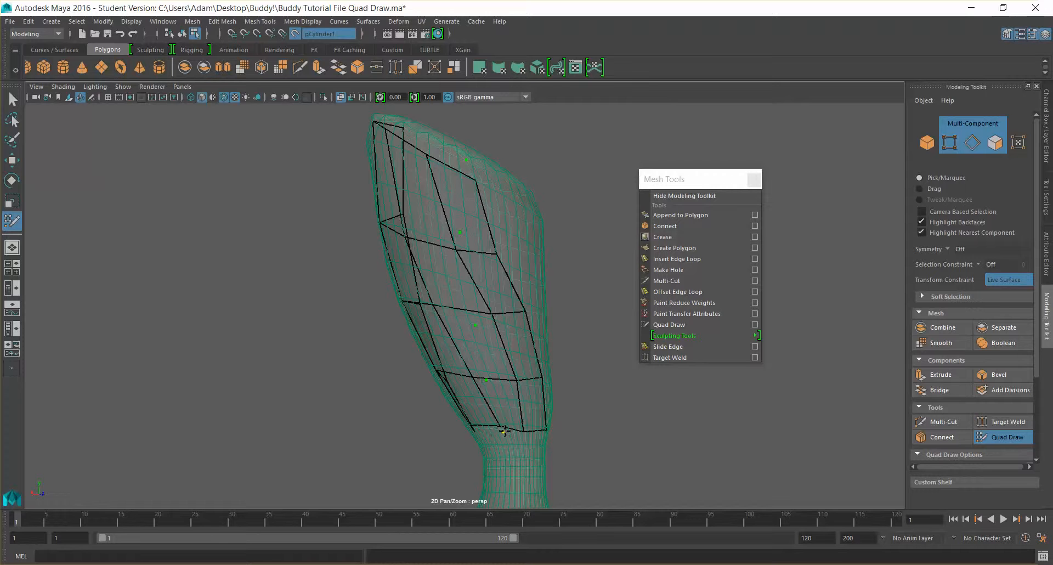
left_click_drag(597, 461, 559, 460, "alt")
left_click(407, 151, "shift")
left_click(409, 238, "shift")
left_click(409, 327, "shift")
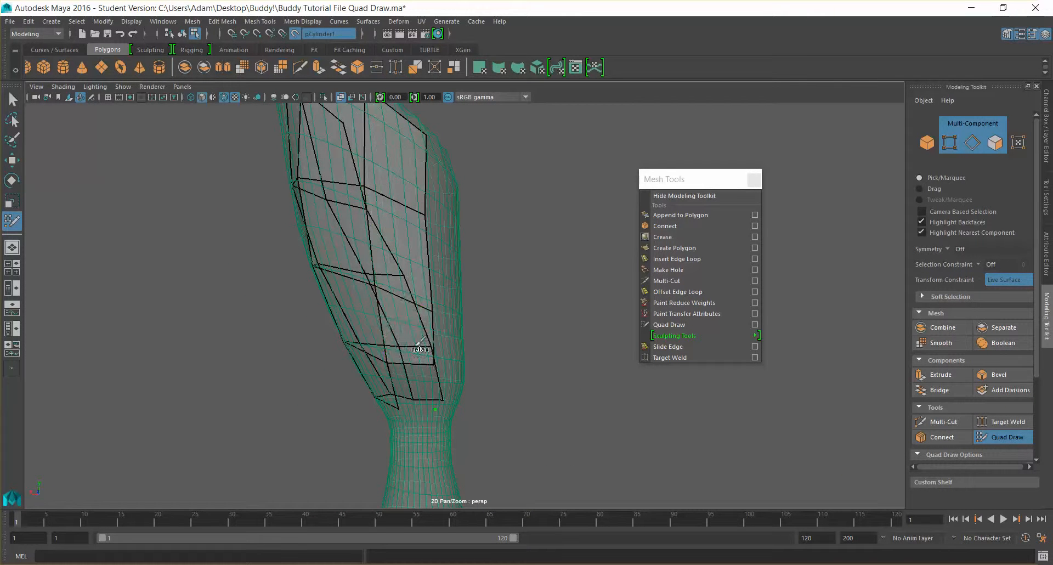
left_click(416, 382, "shift")
- Add a sixth column of quads beyond the back of the thigh, continuing the diagonal flow toward the inner side
left_click_drag(521, 372, 416, 248, "alt")
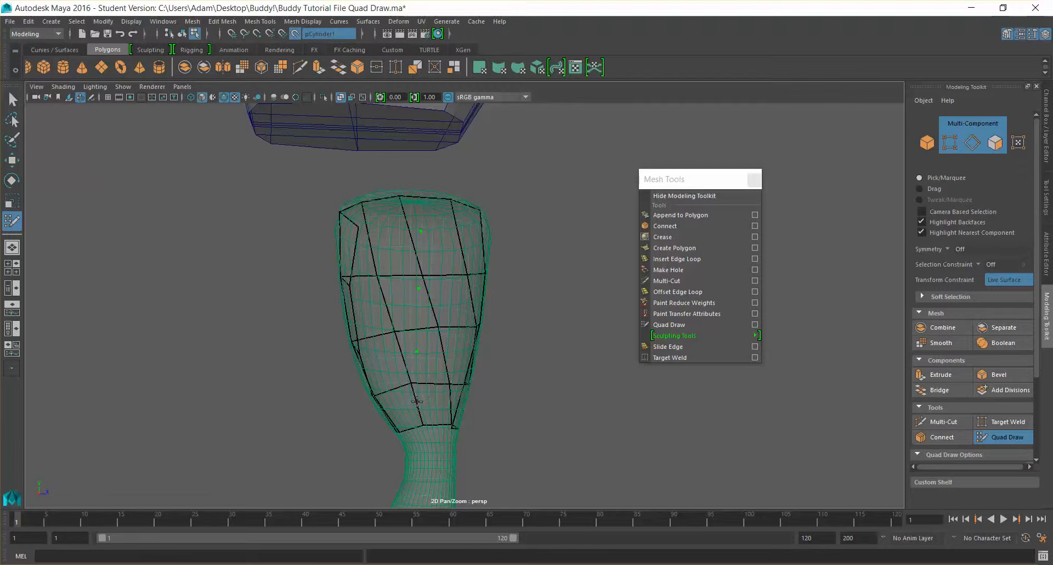
left_click_drag(457, 404, 440, 400, "alt")
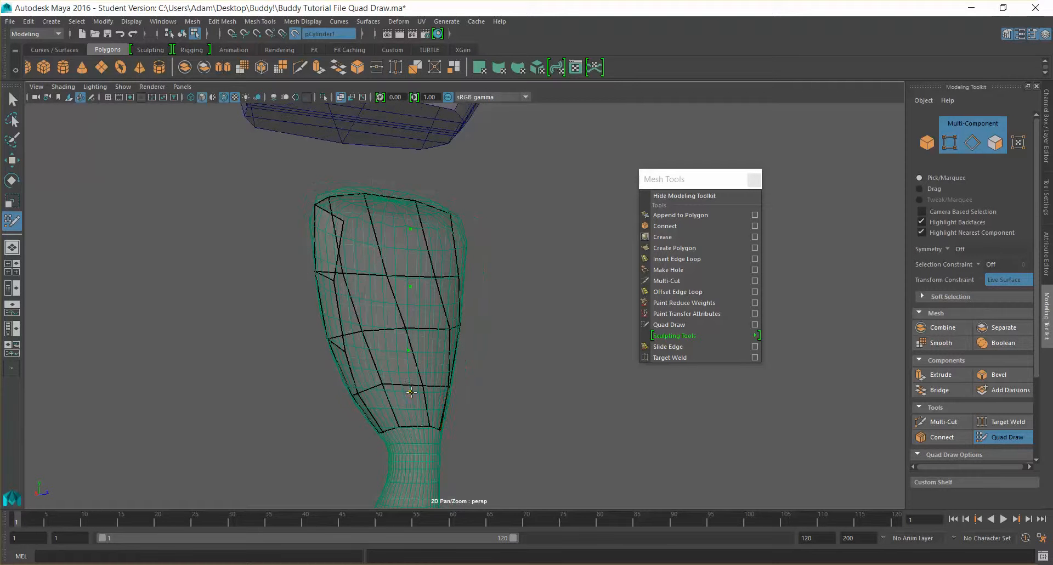
left_click(384, 411, "shift")
left_click(386, 369, "shift")
left_click(378, 299, "shift")
mouse_move(430, 269)
left_mouse_down("alt")
mouse_move(515, 320)
mouse_move(467, 341)
mouse_move(535, 336)
mouse_move(532, 287)
mouse_move(503, 313)
mouse_move(422, 301)
mouse_move(501, 287)
mouse_move(501, 299)
mouse_move(537, 261)
mouse_move(515, 308)
mouse_move(456, 289)
mouse_move(520, 269)
left_mouse_up("alt")
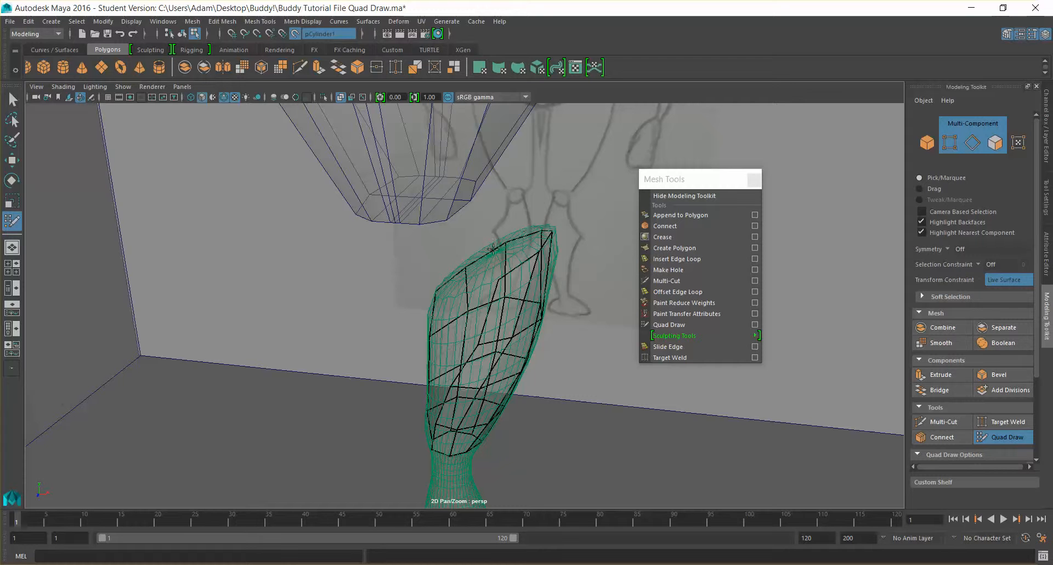
- Fill the remaining gap on the inner thigh with quads to close the loop, and check the topology from all around
mouse_move(483, 303)
left_mouse_down("alt")
mouse_move(578, 285)
mouse_move(587, 181)
left_mouse_up("alt")
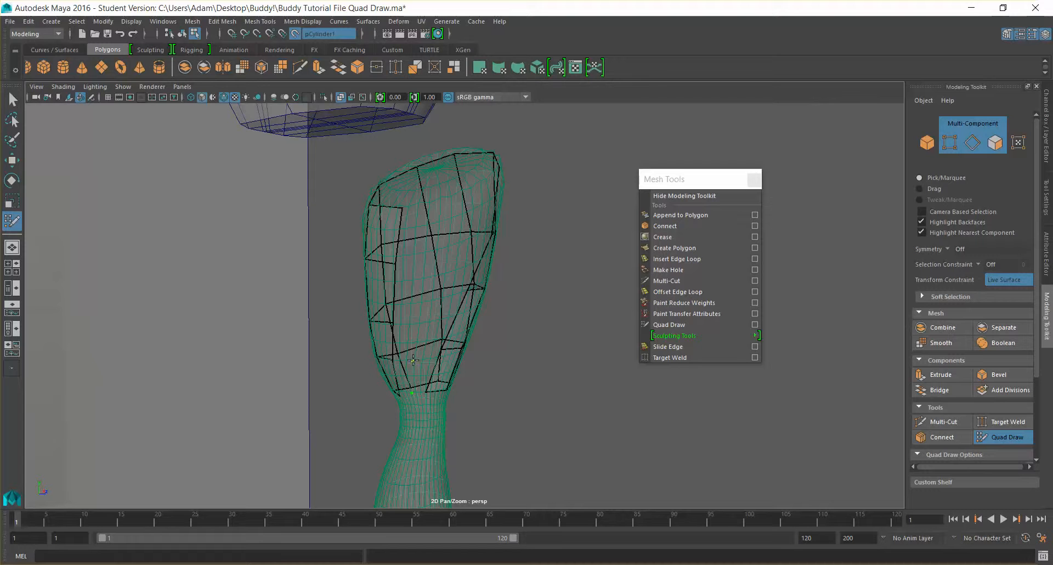
left_click(428, 373, "shift")
left_click_drag(527, 367, 539, 366, "alt")
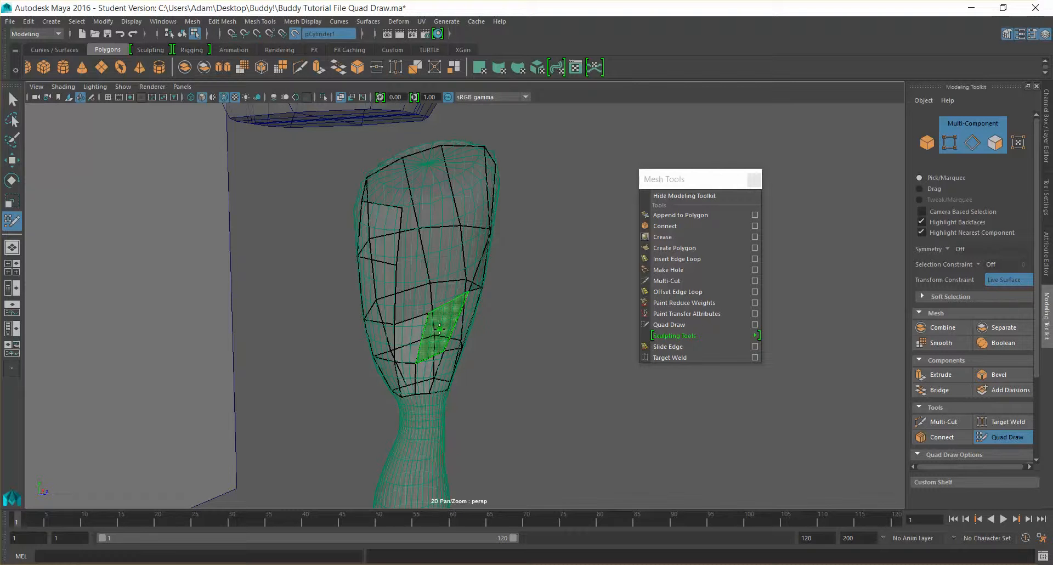
mouse_move(522, 334)
left_mouse_down("alt")
mouse_move(509, 361)
mouse_move(443, 292)
mouse_move(451, 237)
mouse_move(436, 249)
left_mouse_up("alt")
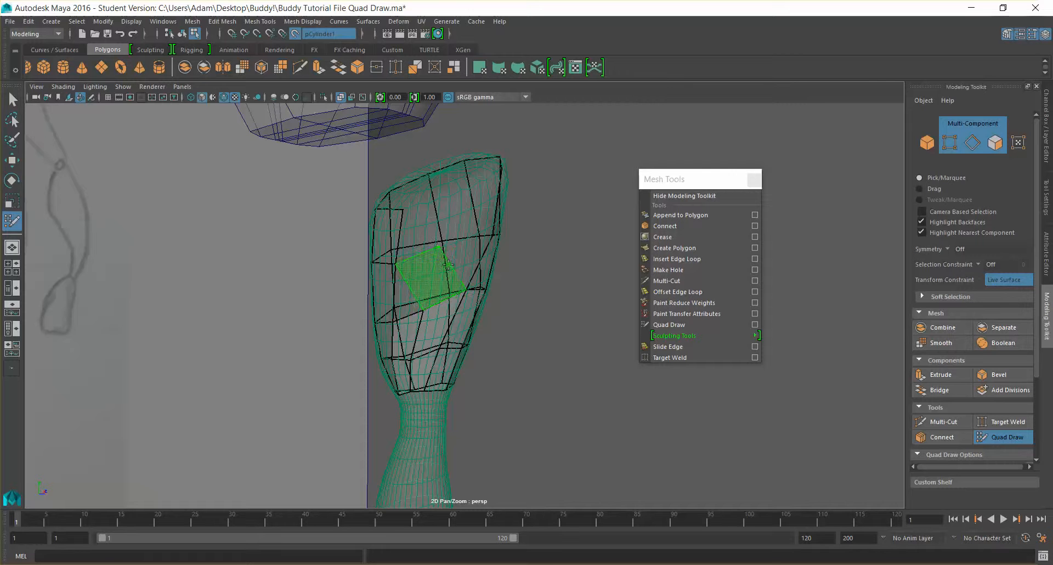
mouse_move(547, 271)
left_mouse_down("alt")
mouse_move(510, 292)
mouse_move(470, 233)
left_mouse_up("alt")
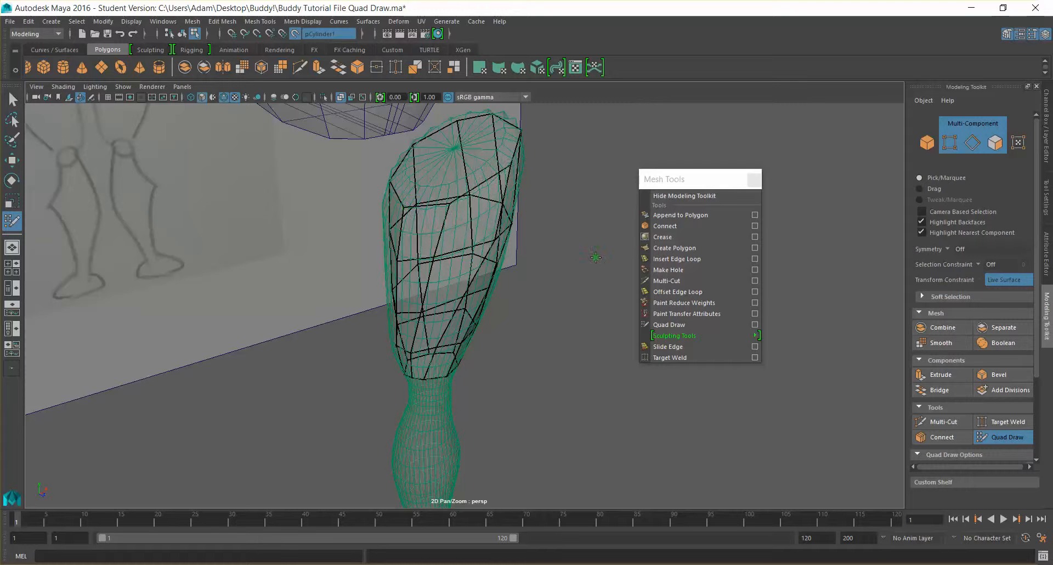
mouse_move(540, 274)
left_mouse_down("alt")
mouse_move(531, 334)
mouse_move(494, 188)
left_mouse_up("alt")
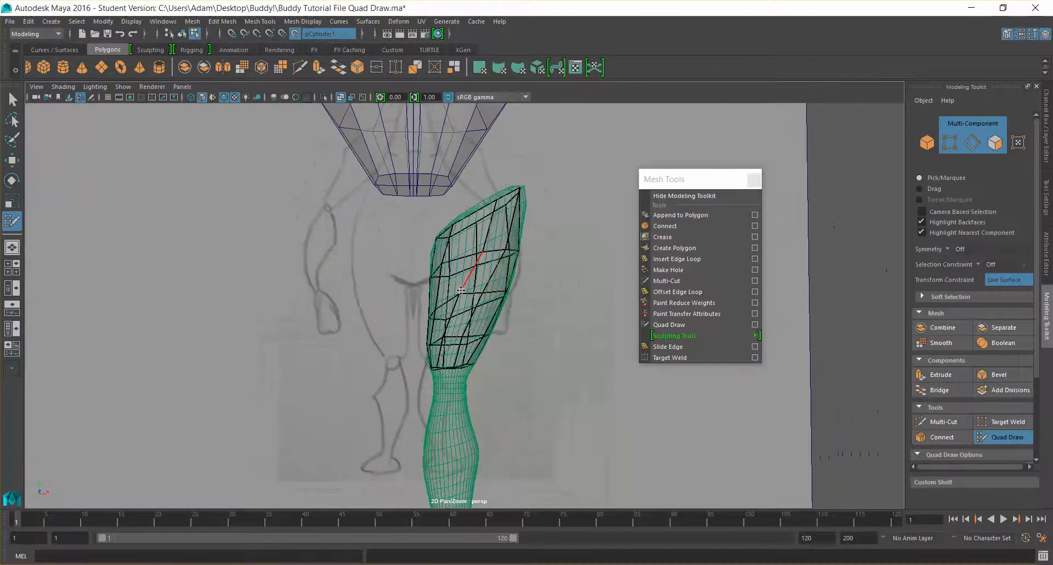
mouse_move(572, 360)
left_mouse_down("alt")
mouse_move(366, 367)
mouse_move(387, 369)
mouse_move(380, 378)
mouse_move(550, 367)
mouse_move(558, 424)
mouse_move(468, 383)
mouse_move(499, 264)
mouse_move(503, 313)
mouse_move(592, 305)
mouse_move(561, 301)
mouse_move(571, 305)
mouse_move(548, 317)
mouse_move(559, 310)
mouse_move(550, 301)
left_mouse_up("alt")
- Start a band of quads around the knee below the thigh mesh, undoing the last quad that bridges it to the thigh
right_click_drag(350, 266, 439, 266, "alt")
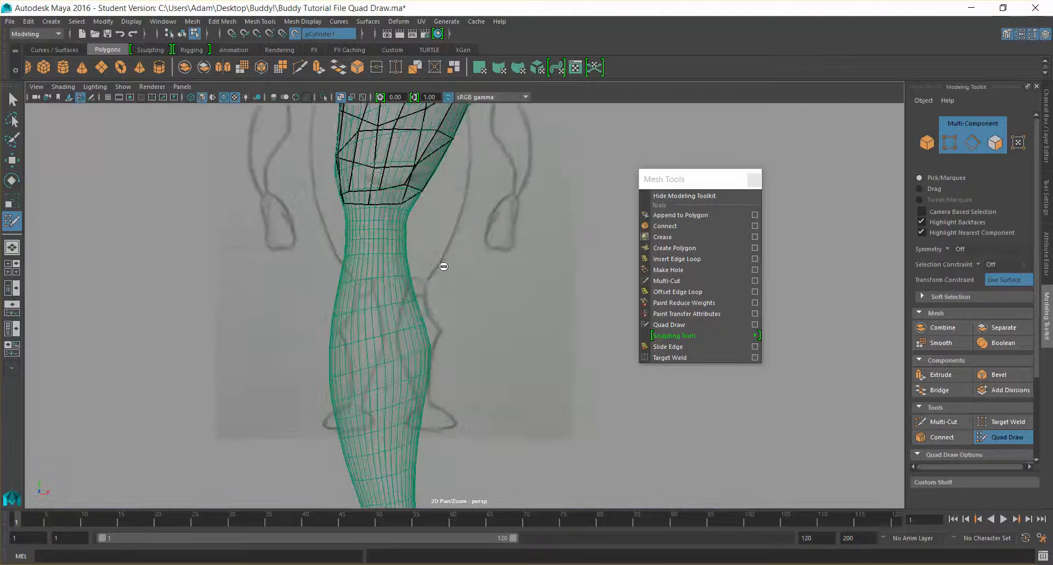
left_click_drag(440, 266, 463, 282, "alt")
mouse_move(398, 242)
left_mouse_down("alt")
mouse_move(389, 244)
mouse_move(402, 244)
left_mouse_up("alt")
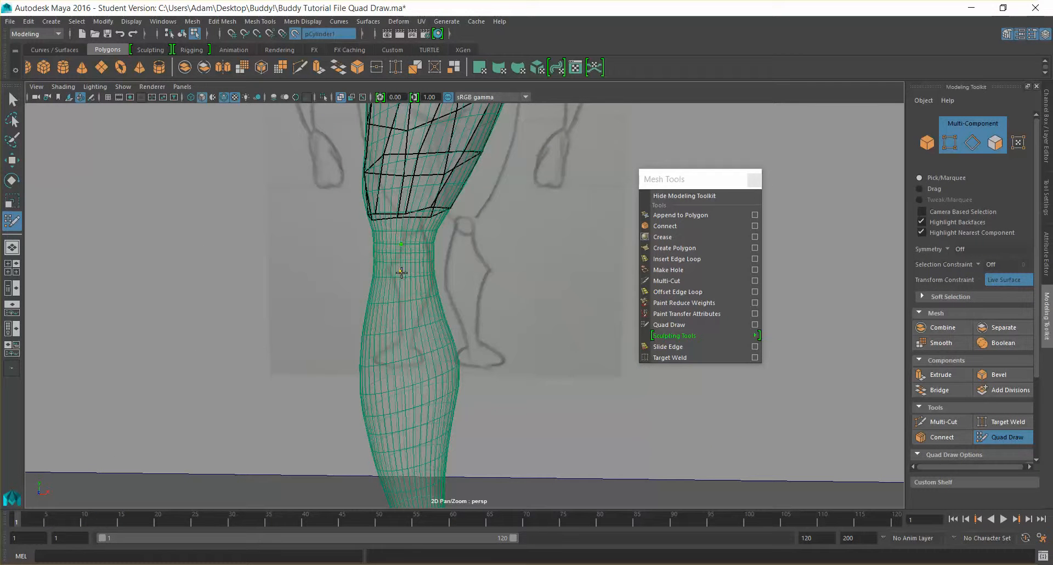
mouse_move(437, 222)
left_mouse_down("alt")
mouse_move(436, 252)
mouse_move(422, 252)
mouse_move(432, 237)
left_mouse_up("alt")
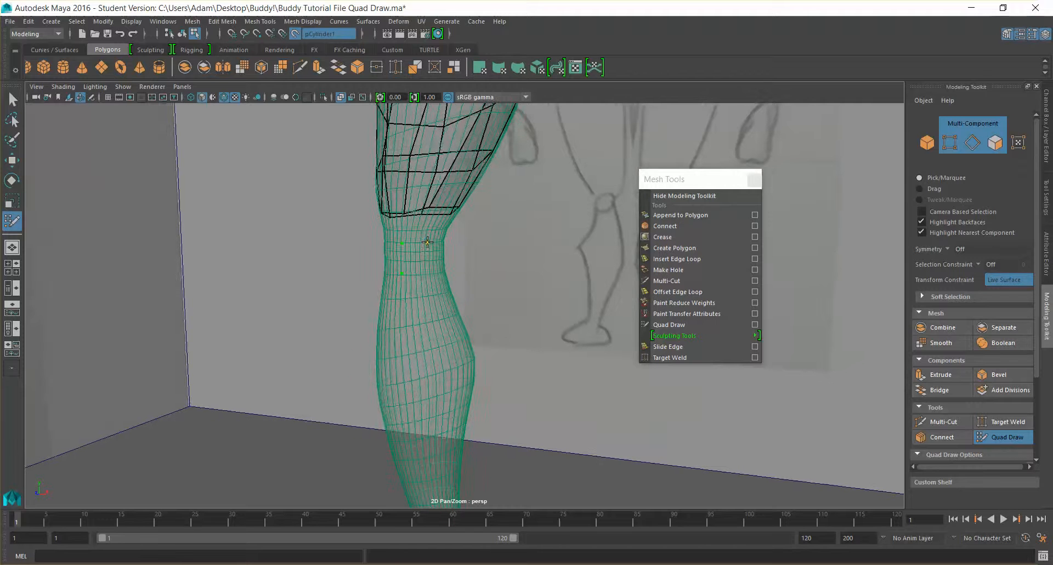
left_click(411, 229, "shift")
mouse_move(391, 285)
left_mouse_down("alt")
mouse_move(385, 240)
mouse_move(398, 293)
left_mouse_up("alt")
left_click(406, 274, "shift")
left_click(409, 250, "shift")
key("ctrl+z")
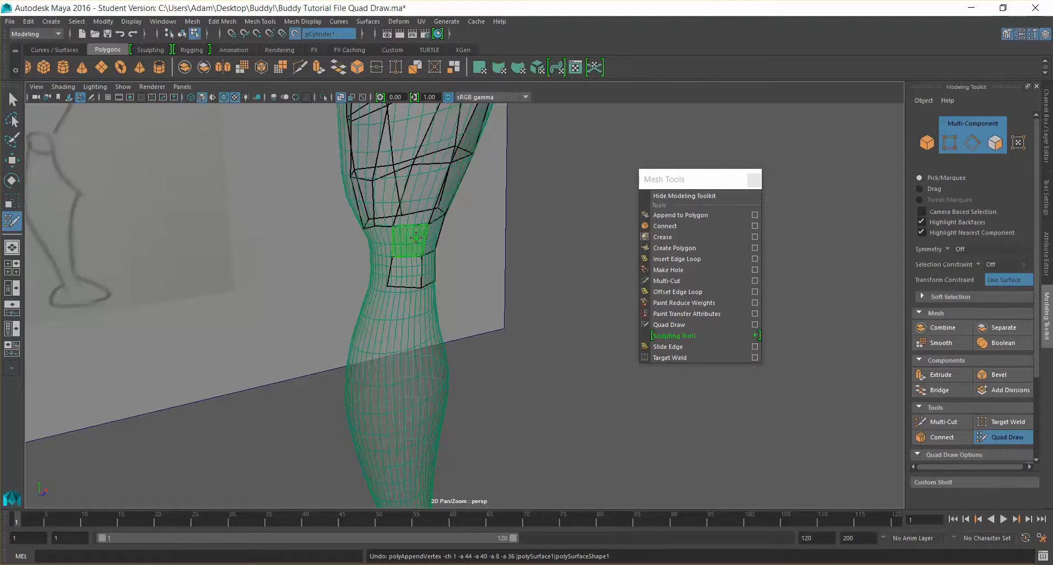
- Add another quad to the knee band, try a quad joining it to the thigh, and undo that joining quad
left_click_drag(480, 313, 492, 313, "alt")
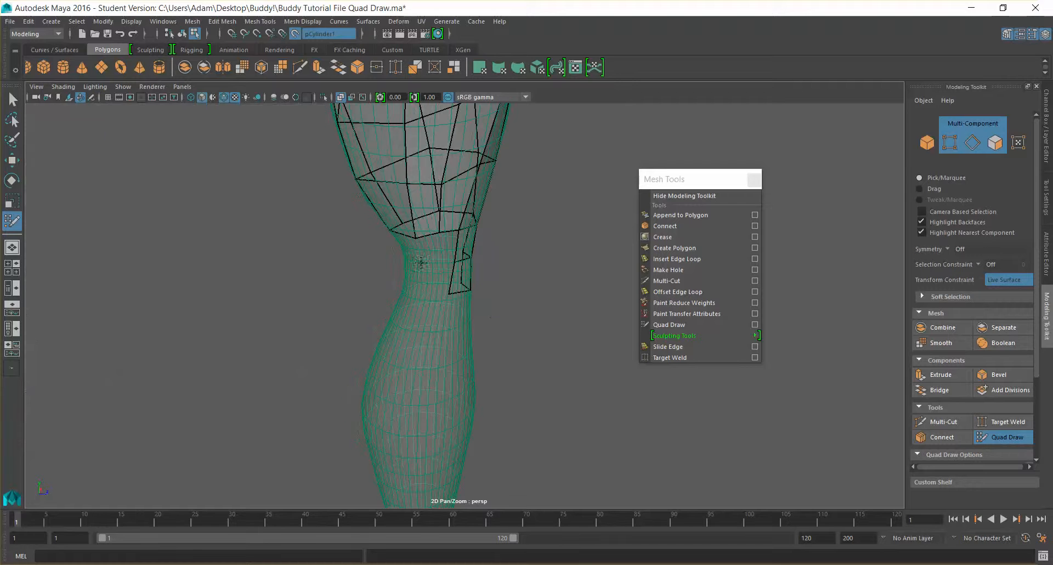
left_click(437, 283, "shift")
left_click(442, 254, "shift")
key("ctrl+z")
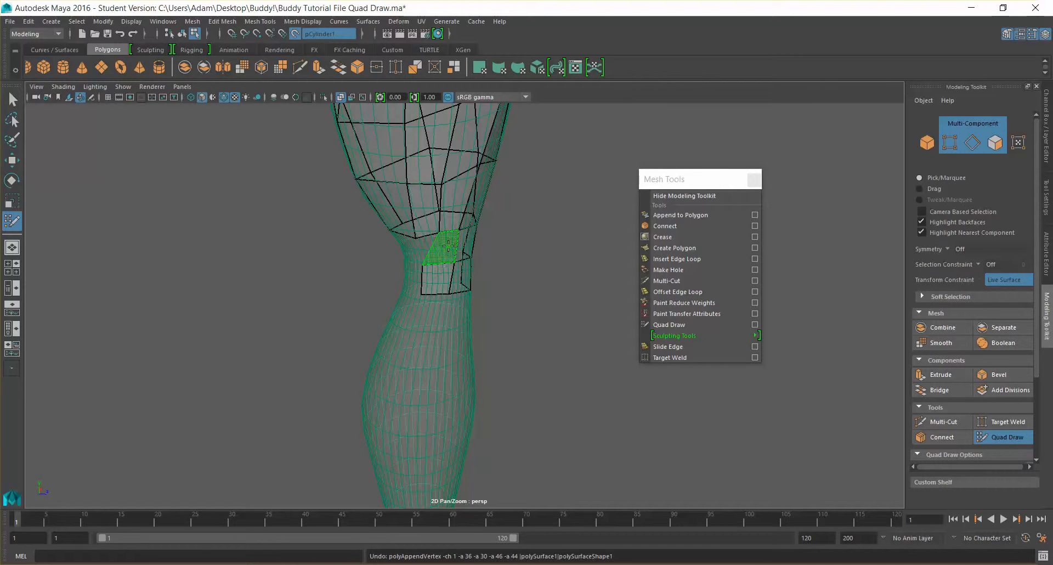
left_click_drag(483, 301, 536, 307, "alt")
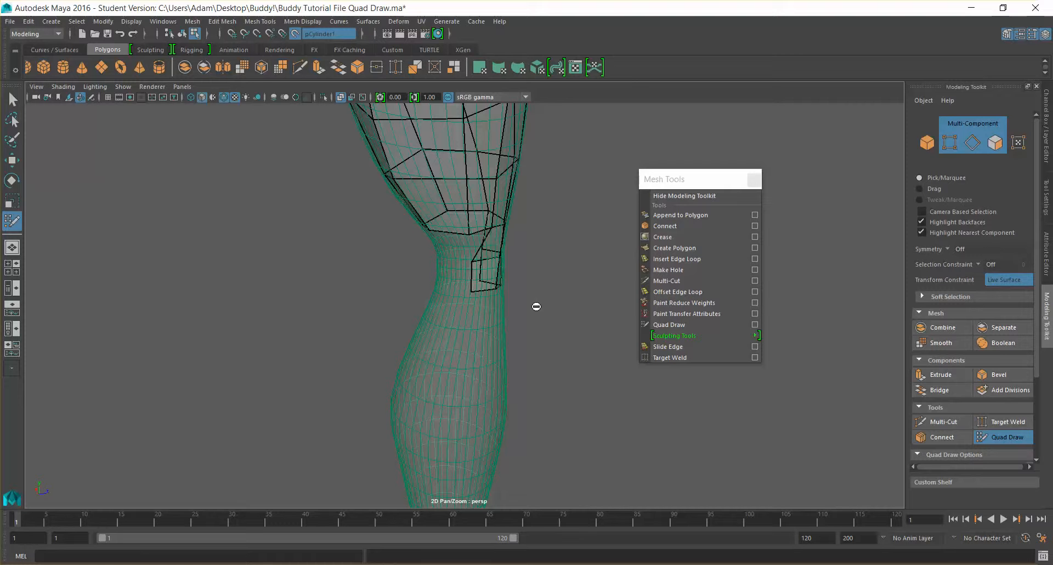
mouse_move(459, 291)
left_mouse_down("alt")
mouse_move(453, 233)
mouse_move(420, 270)
mouse_move(420, 289)
left_mouse_up("alt")
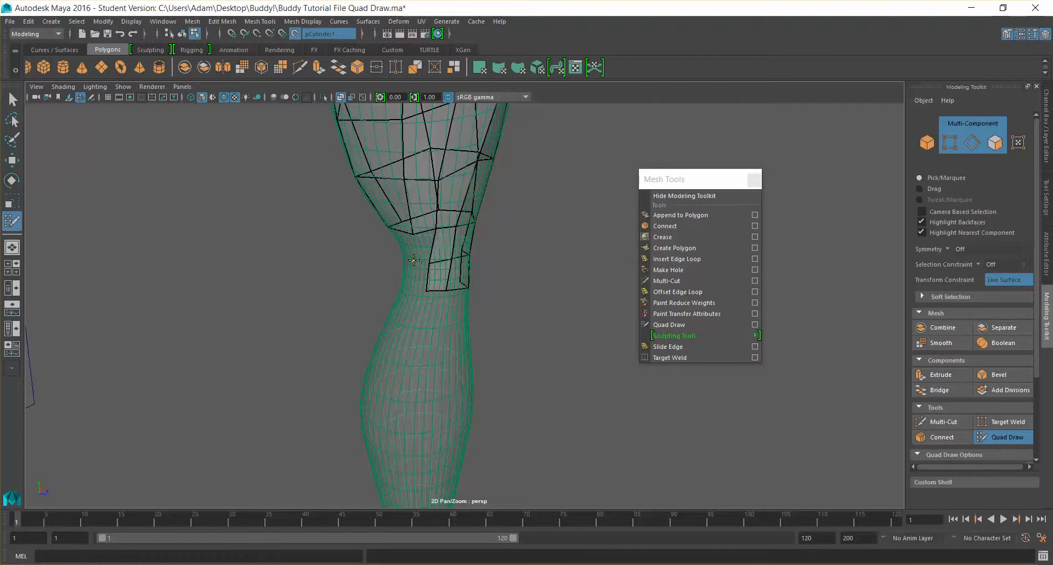
- Continue the band of quads around the remaining sides of the knee, undoing the last quad added
left_click(425, 249, "shift")
left_click(420, 274, "shift")
mouse_move(466, 349)
left_mouse_down("alt")
mouse_move(536, 349)
mouse_move(543, 339)
left_mouse_up("alt")
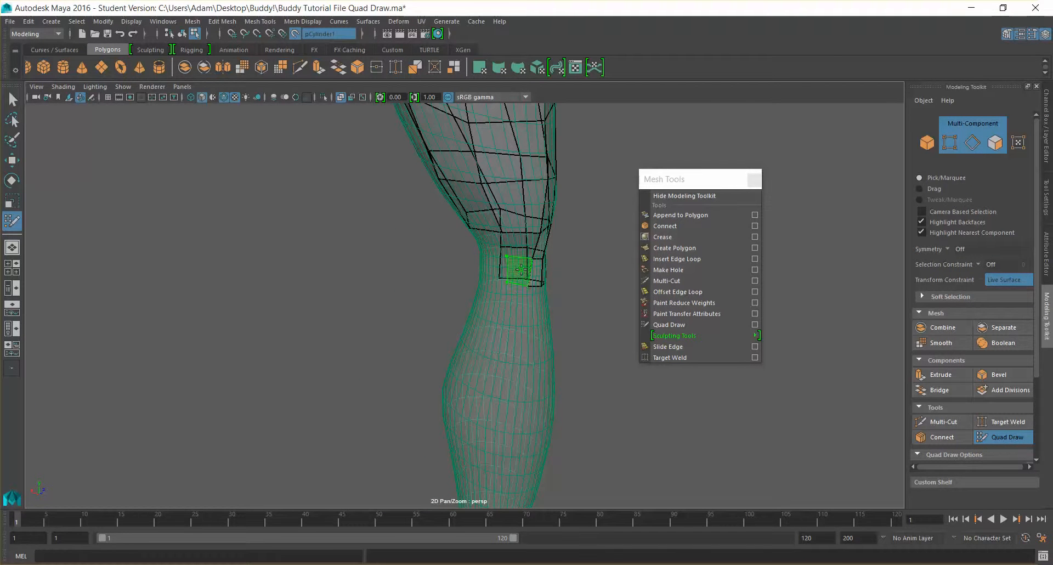
left_click(518, 251, "shift")
mouse_move(542, 273)
left_mouse_down("alt")
mouse_move(593, 297)
mouse_move(571, 282)
left_mouse_up("alt")
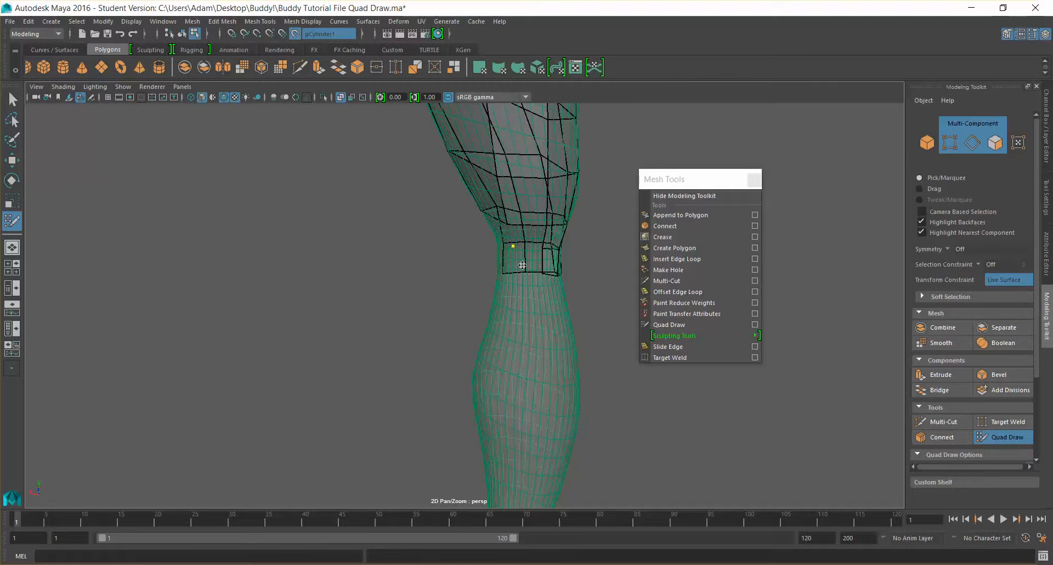
left_click(528, 260, "shift")
left_click(531, 237, "shift")
mouse_move(593, 297)
left_mouse_down("alt")
mouse_move(572, 316)
mouse_move(603, 310)
mouse_move(565, 253)
left_mouse_up("alt")
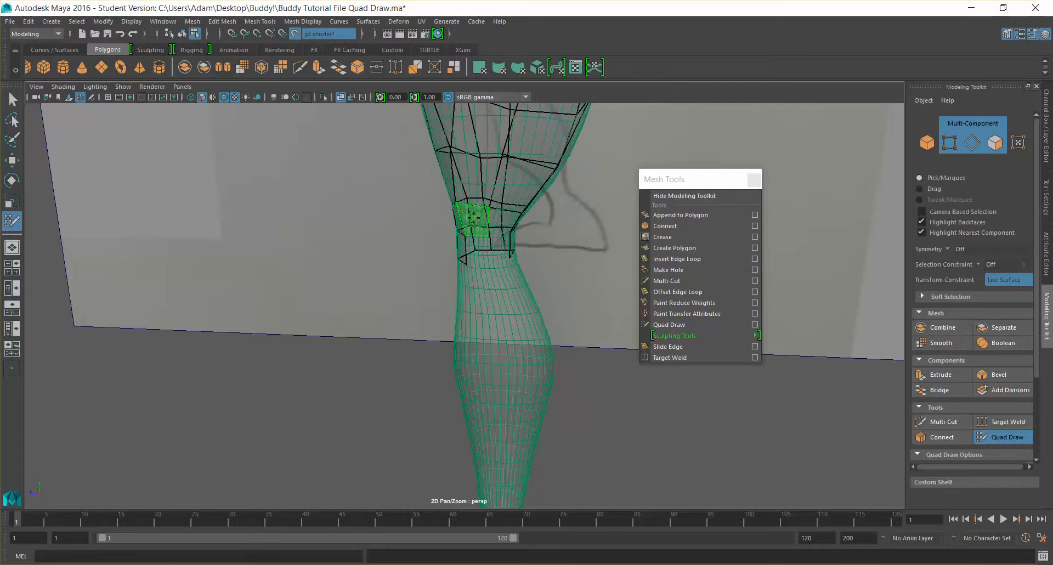
left_click(488, 248, "shift")
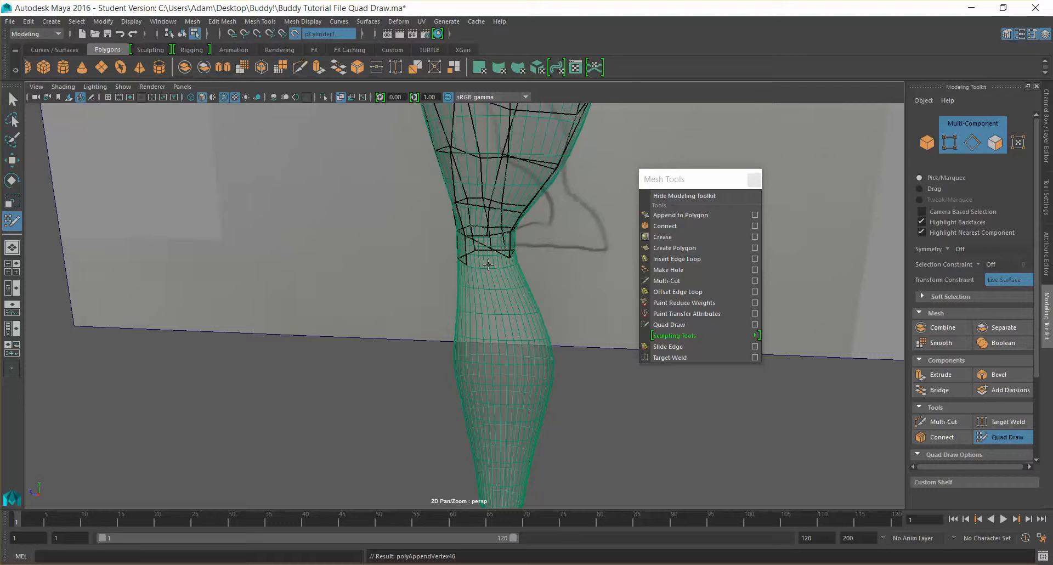
key("ctrl+z")
- Inspect the knee band from several sides, and switch to the InnerBody page in the browser to study the leg muscles from the front and side
scroll(546, 291, "down", 2)
left_click_drag(479, 303, 633, 325, "alt")
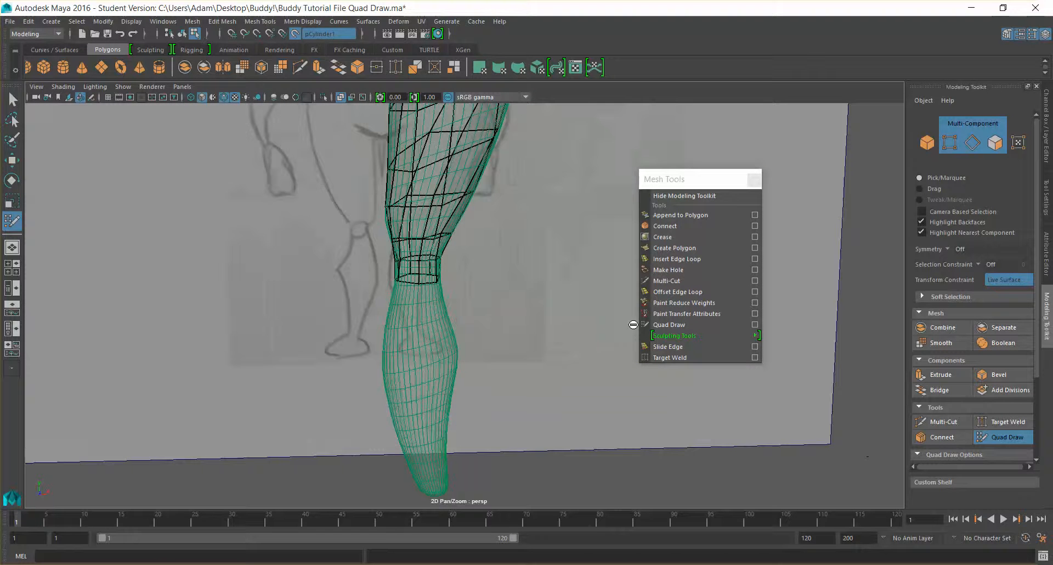
mouse_move(498, 308)
left_mouse_down("alt")
mouse_move(492, 322)
mouse_move(492, 298)
mouse_move(422, 304)
left_mouse_up("alt")
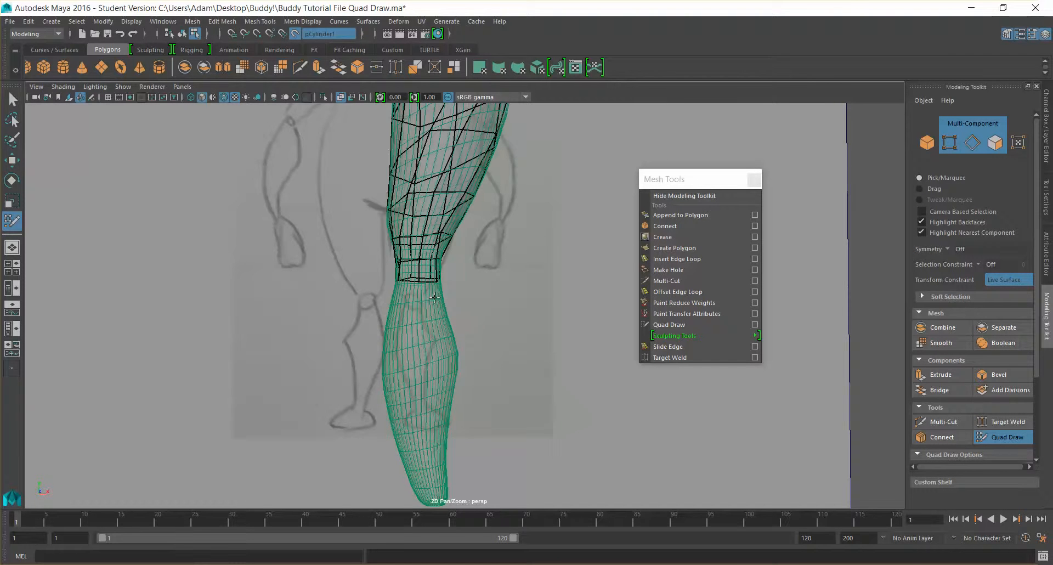
scroll(426, 297, "down", 5)
left_click_drag(531, 297, 488, 384, "alt")
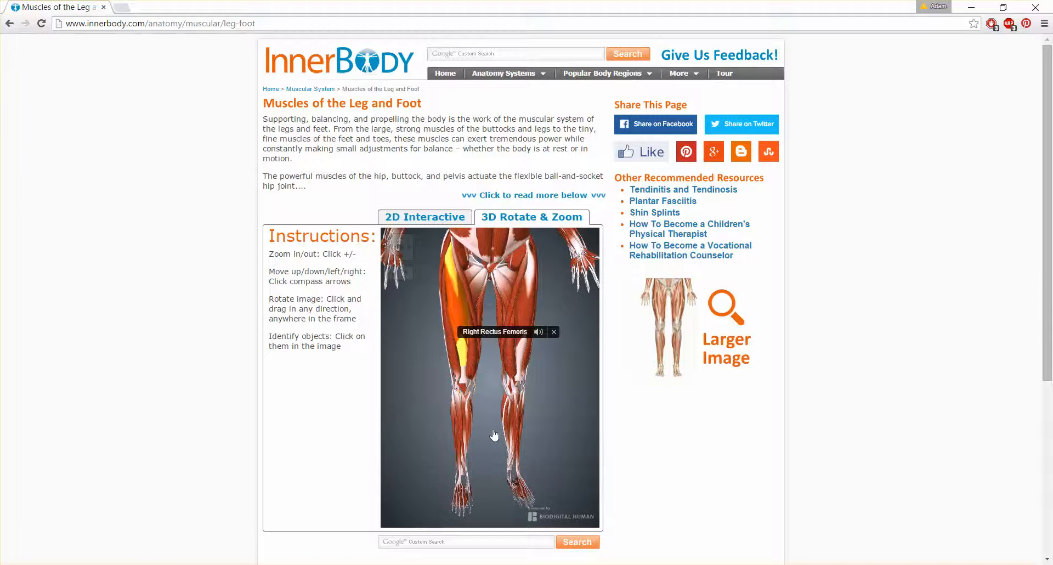
left_click_drag(432, 423, 613, 416)
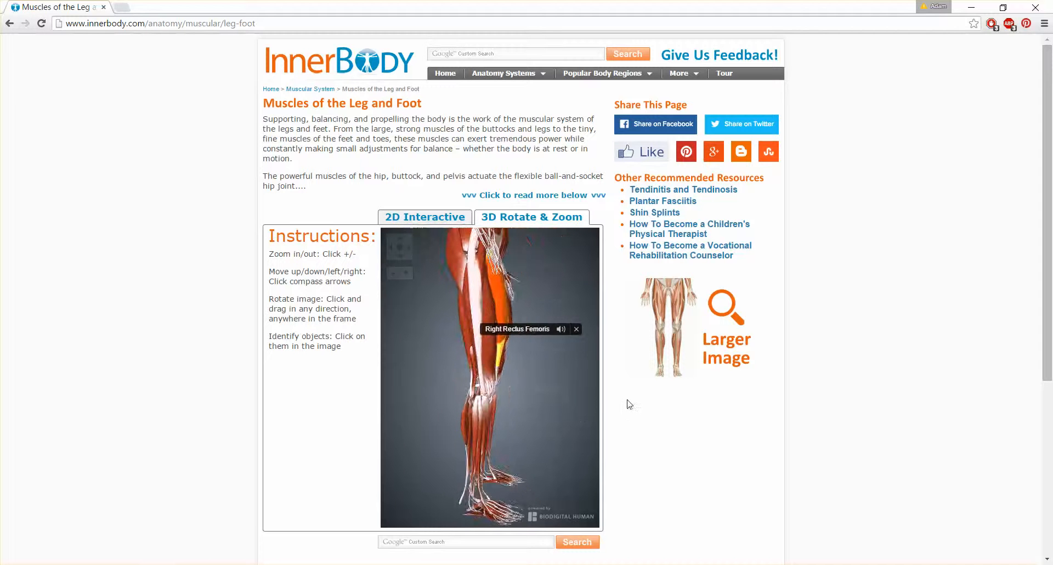
left_click_drag(651, 405, 630, 428)
left_click_drag(521, 447, 453, 427)
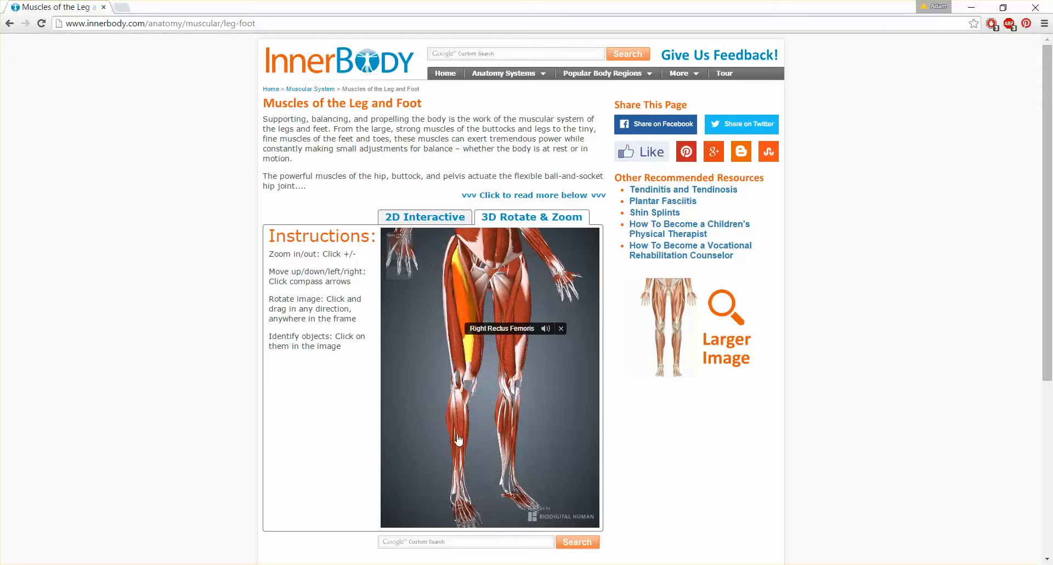
left_click_drag(501, 453, 473, 448)
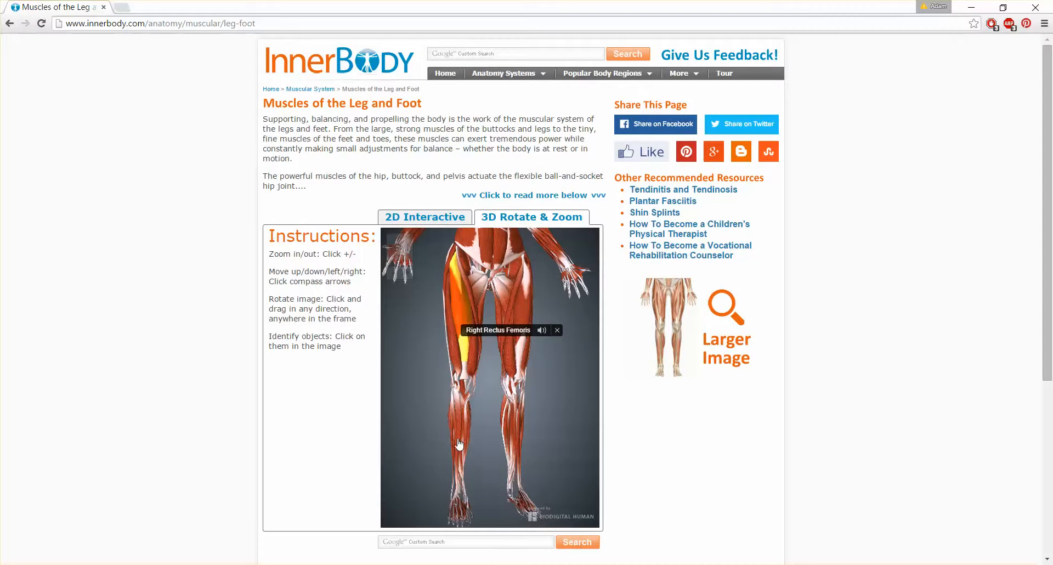
- Examine the lower-leg muscles on the 3D anatomy model from several angles, and switch back to Autodesk Maya
left_click_drag(529, 401, 516, 428)
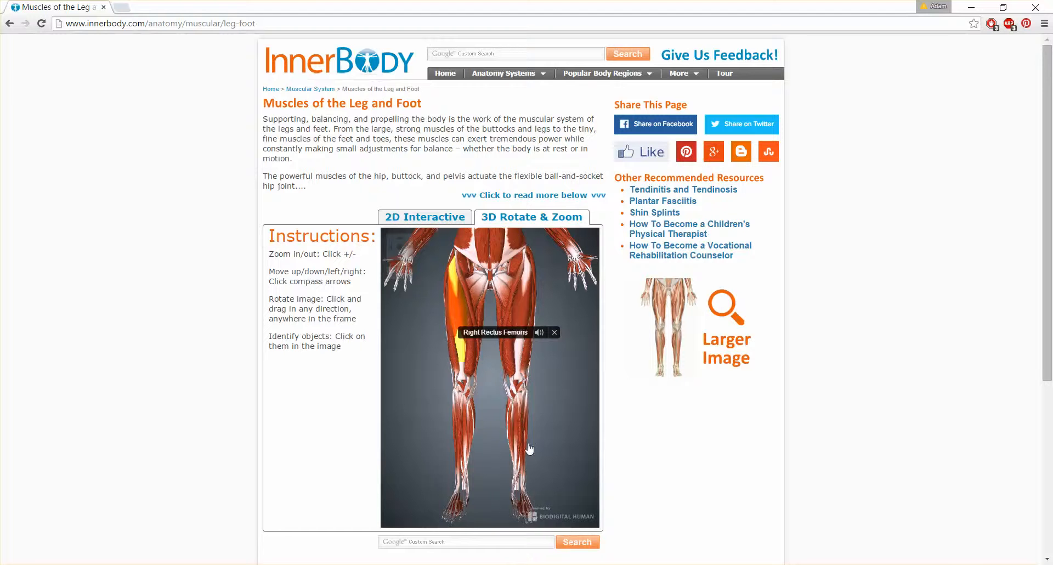
left_click_drag(518, 436, 506, 436)
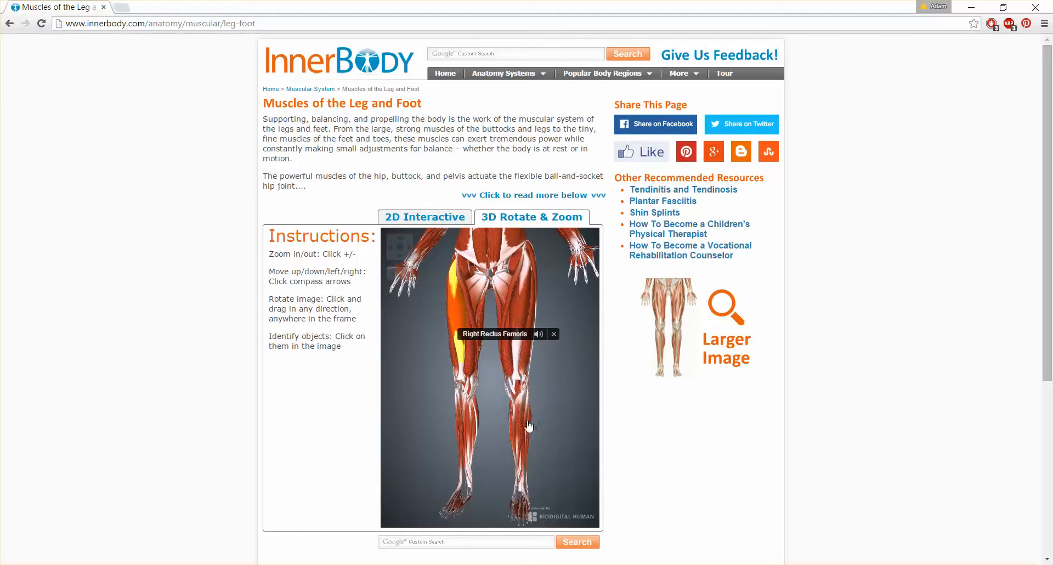
left_click_drag(520, 481, 552, 478)
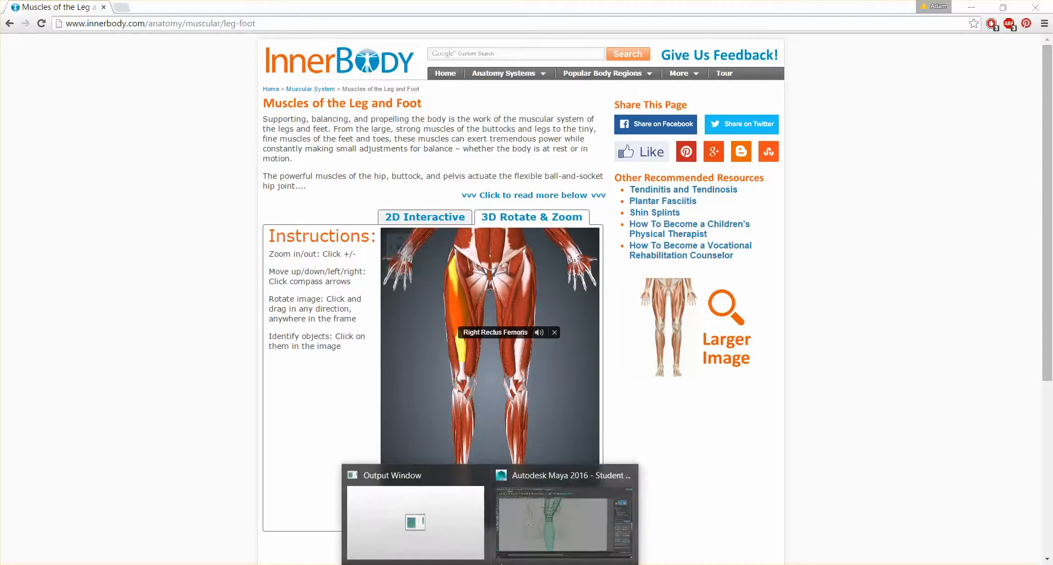
left_click(527, 528)
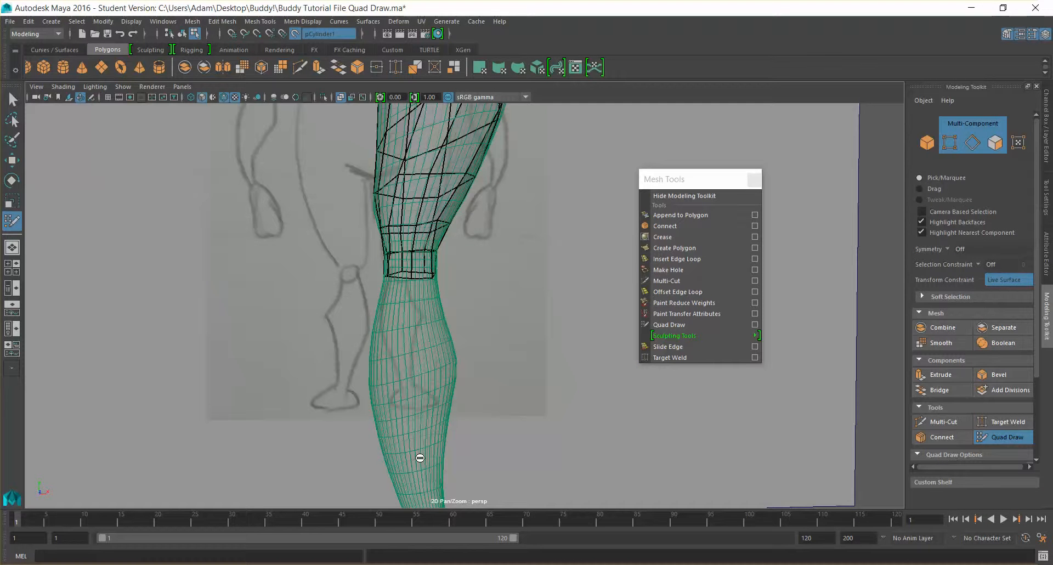
- Use Quad Draw to place points and fill the first two quads on one side of the calf bulge
left_click_drag(426, 395, 422, 276, "alt")
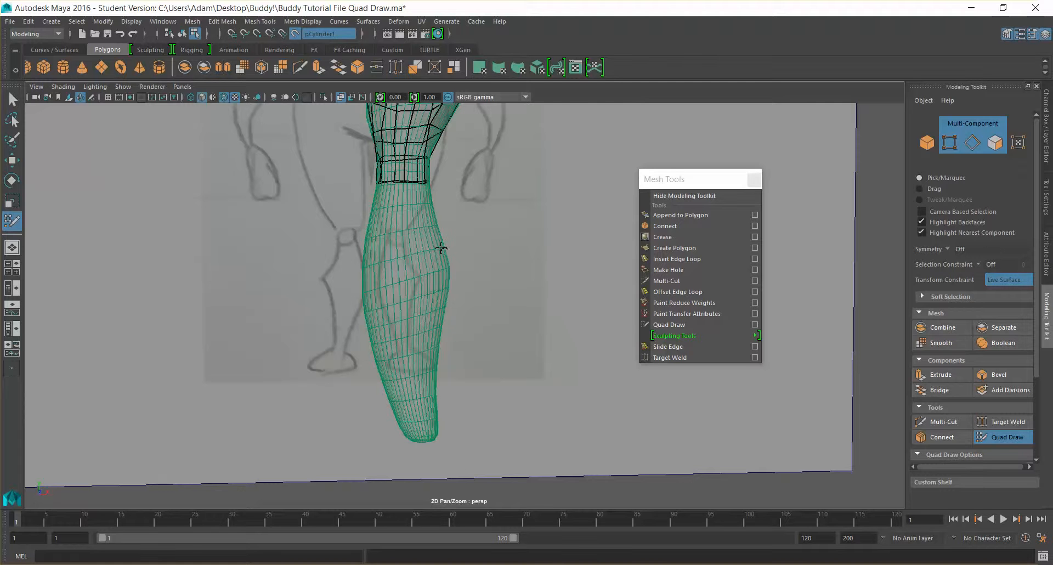
mouse_move(446, 280)
left_mouse_down("alt")
mouse_move(426, 296)
mouse_move(378, 301)
mouse_move(467, 275)
mouse_move(491, 288)
mouse_move(514, 283)
left_mouse_up("alt")
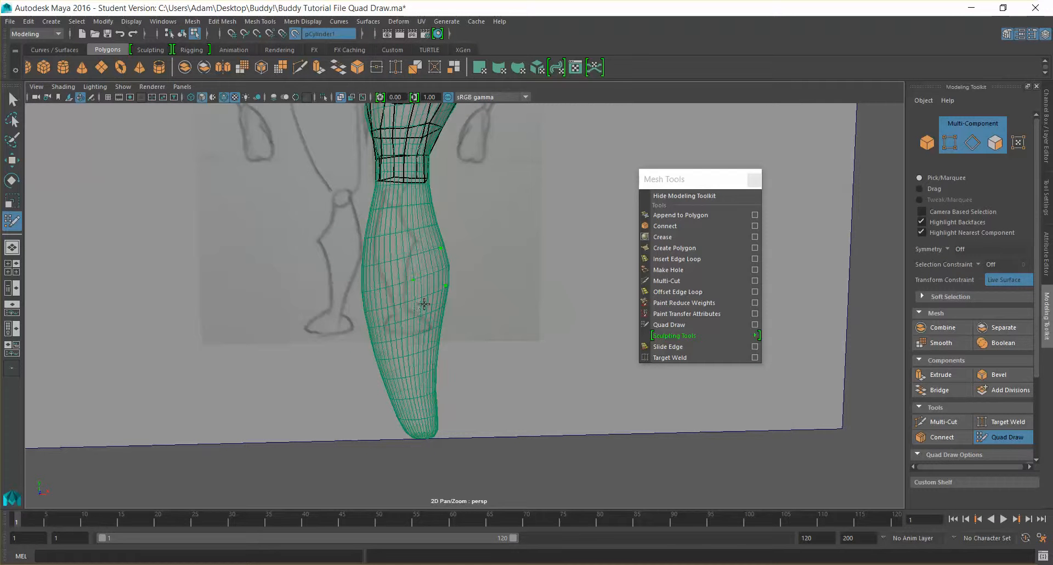
mouse_move(482, 322)
left_mouse_down("alt")
mouse_move(500, 313)
mouse_move(397, 286)
left_mouse_up("alt")
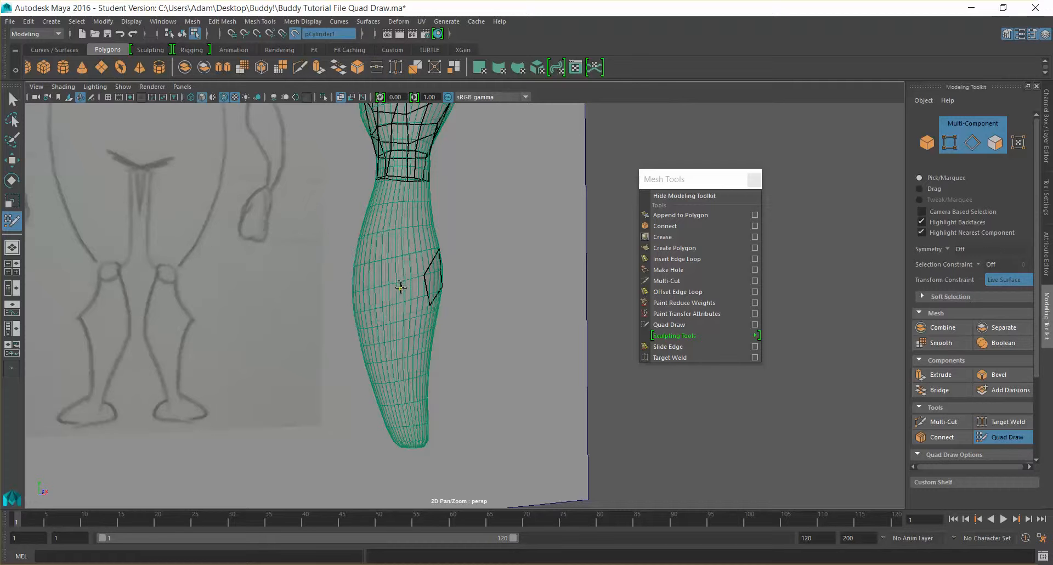
left_click(413, 296, "shift")
- Extend the calf strip with two more quads running level around the leg from the first pair
mouse_move(425, 355)
left_mouse_down("alt")
mouse_move(406, 354)
mouse_move(504, 335)
left_mouse_up("alt")
left_click_drag(396, 325, 437, 324, "alt")
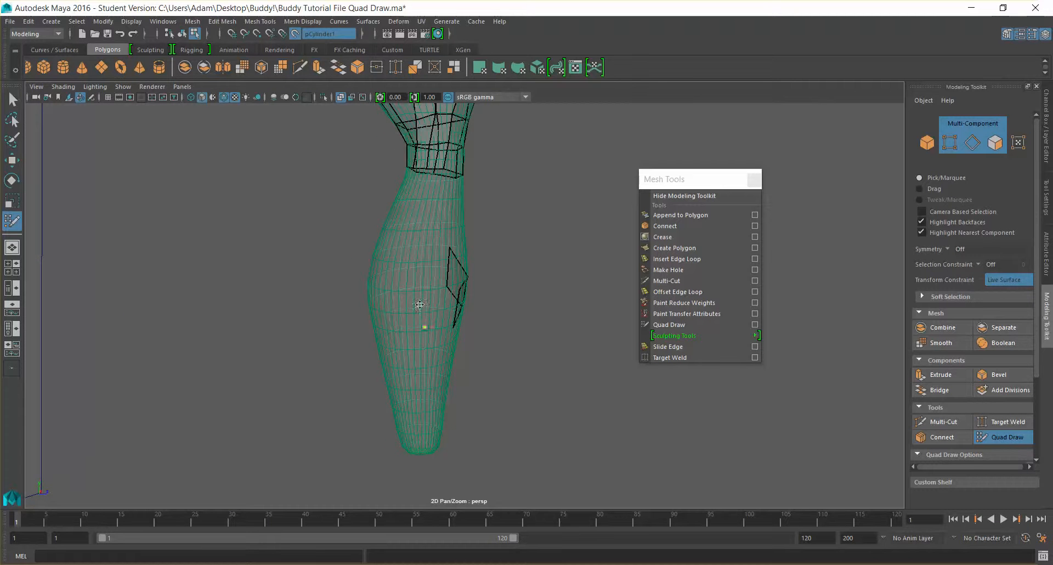
left_click_drag(424, 296, 437, 322, "alt")
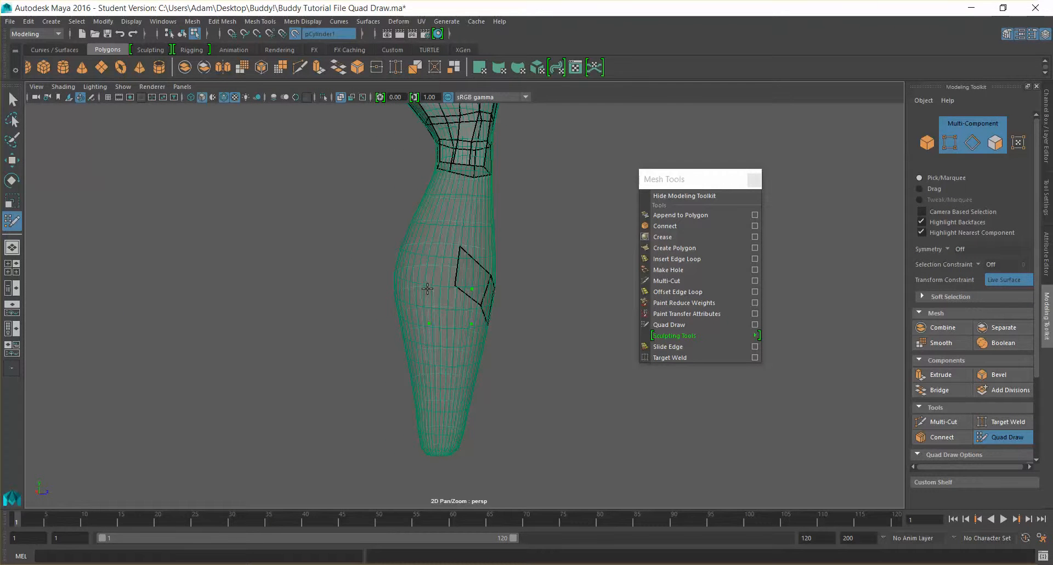
left_click_drag(429, 289, 425, 325, "alt")
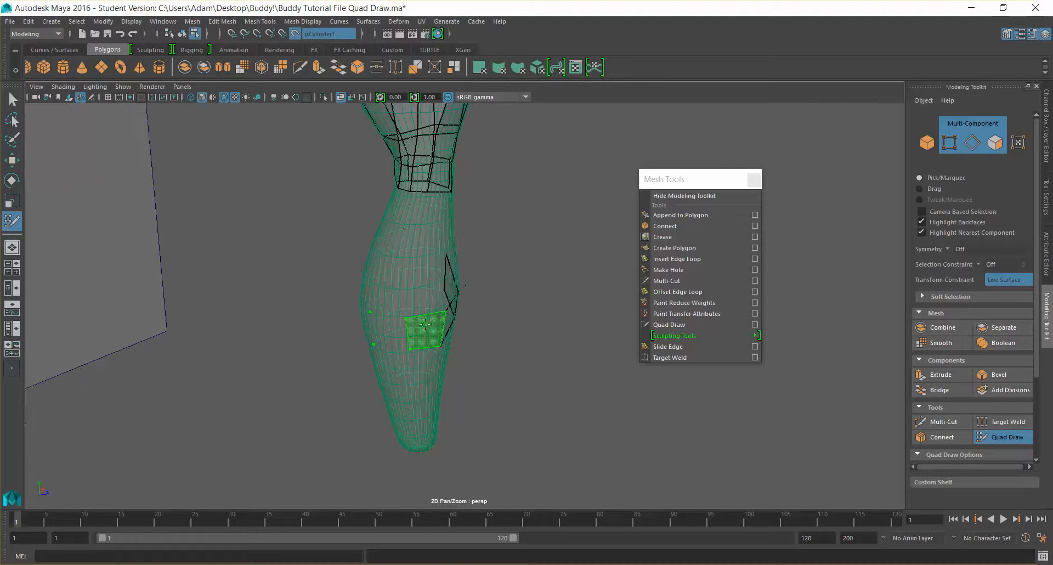
- Fill the remaining quads around the calf to close the strip into a continuous slanted band
left_click_drag(406, 376, 512, 383, "alt")
left_click_drag(532, 304, 529, 243, "alt")
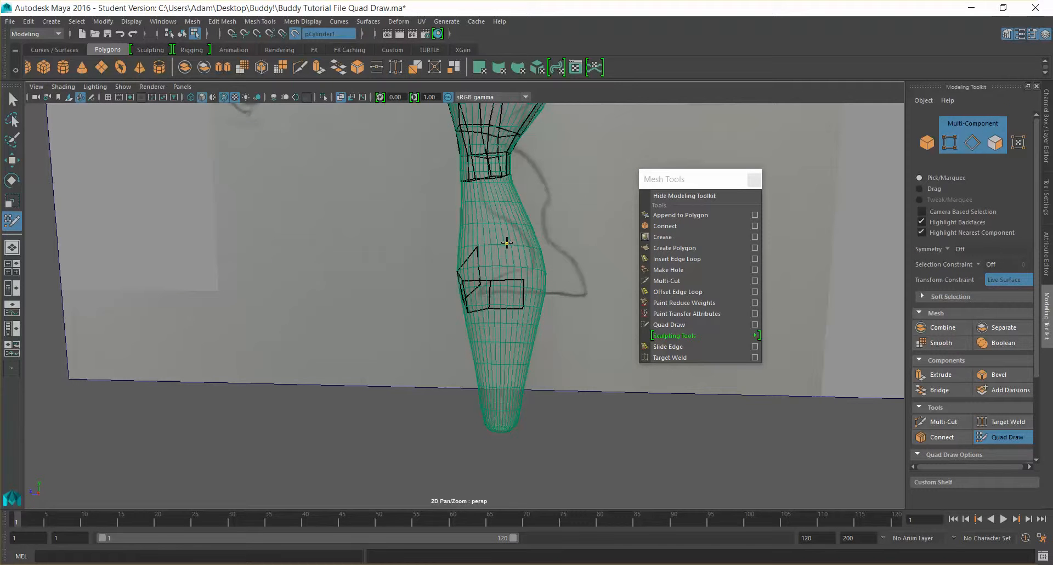
left_click_drag(508, 278, 497, 280, "alt")
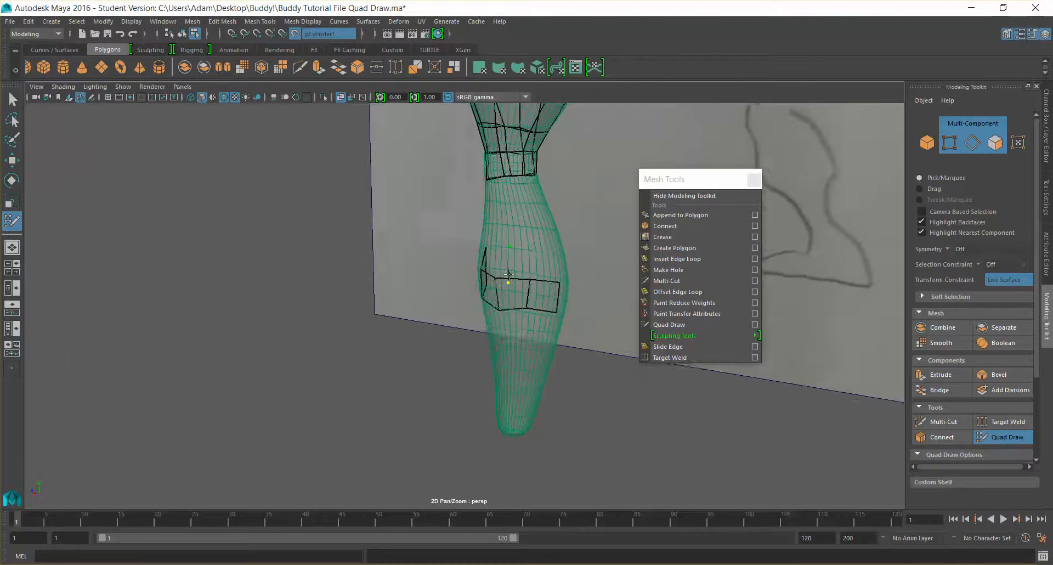
left_click_drag(539, 254, 543, 251, "alt")
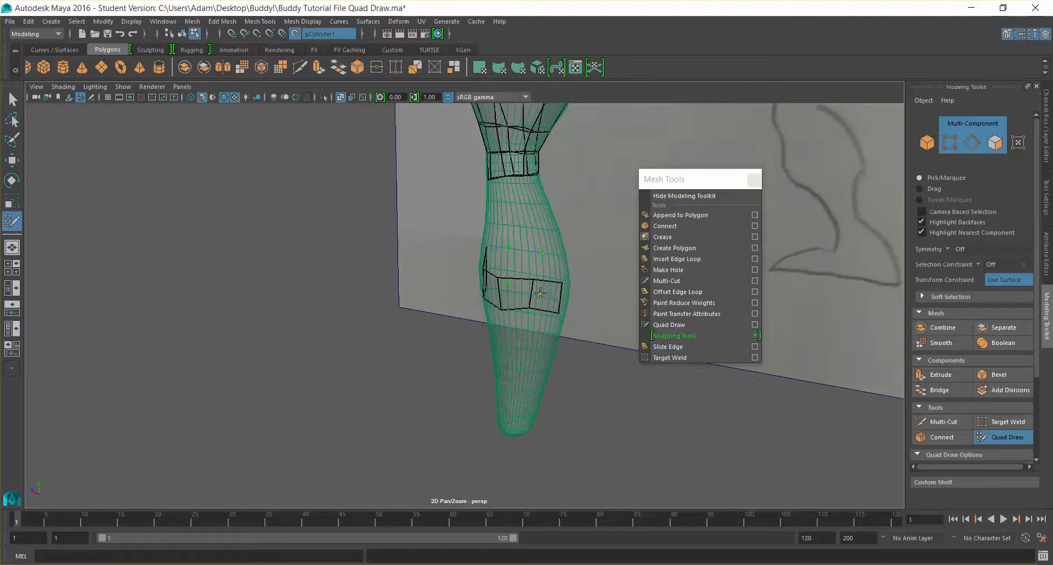
mouse_move(526, 257)
left_mouse_down("alt")
mouse_move(490, 276)
mouse_move(520, 264)
left_mouse_up("alt")
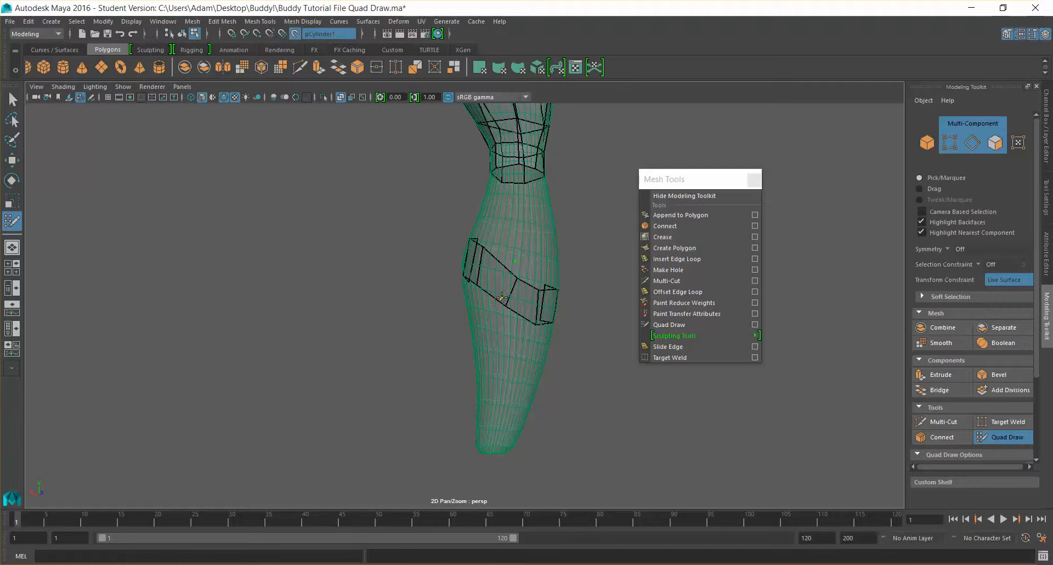
left_click(522, 290, "shift")
- Try to join the knee band to the calf band with a narrow strip of quads on the front
mouse_move(577, 337)
left_mouse_down("alt")
mouse_move(517, 369)
mouse_move(411, 329)
mouse_move(422, 329)
mouse_move(447, 342)
mouse_move(376, 343)
mouse_move(397, 308)
mouse_move(407, 302)
mouse_move(414, 317)
mouse_move(415, 297)
left_mouse_up("alt")
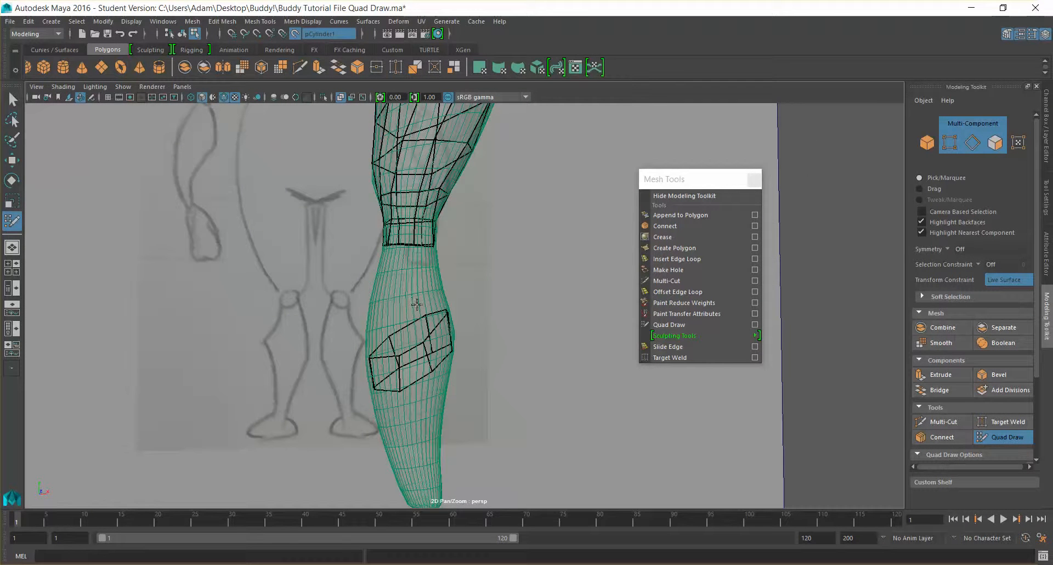
left_click_drag(443, 280, 409, 268, "alt")
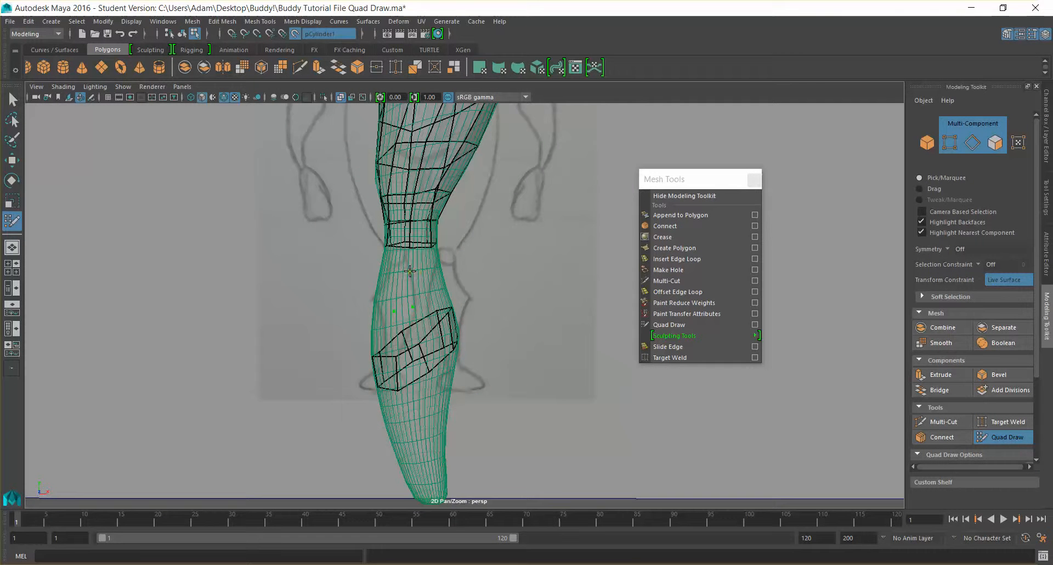
left_click(402, 260, "shift")
left_click(403, 318, "shift")
mouse_move(496, 348)
left_mouse_down("alt")
mouse_move(532, 369)
mouse_move(502, 385)
mouse_move(412, 343)
mouse_move(428, 359)
mouse_move(511, 333)
left_mouse_up("alt")
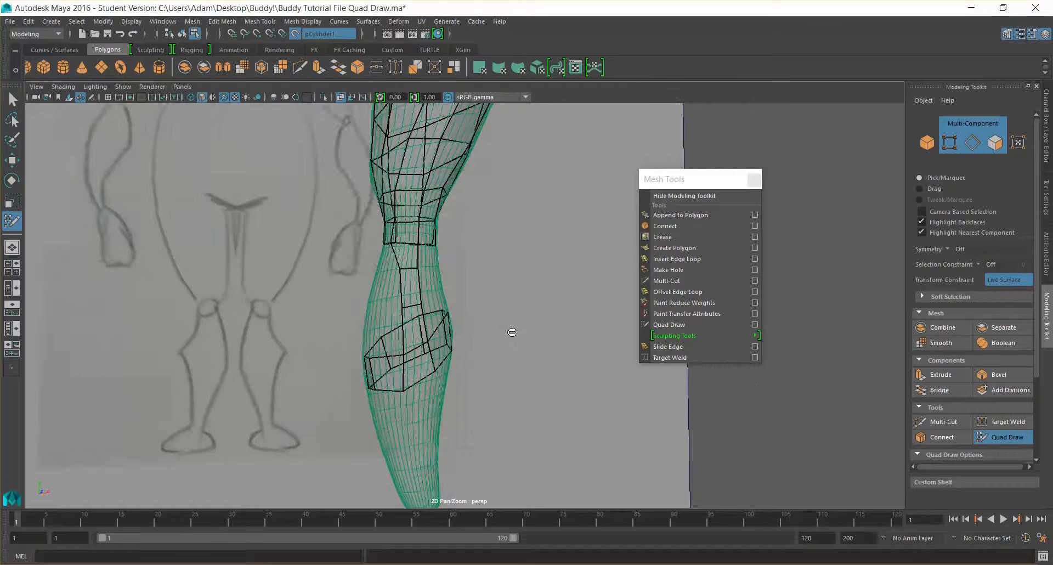
- Undo the narrow knee-to-calf strip together with its guide points
key("ctrl+z")
key("ctrl+z")
key("ctrl+z")
key("ctrl+z")
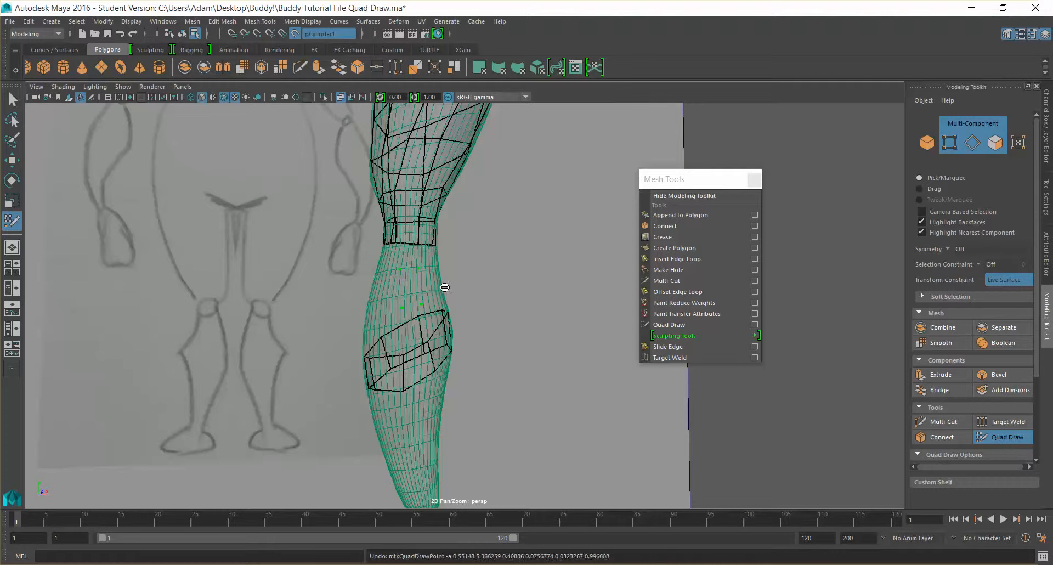
key("ctrl+z")
key("ctrl+z")
- Fill a column two quads tall between the knee band and the calf band on the front of the leg
left_click(401, 294)
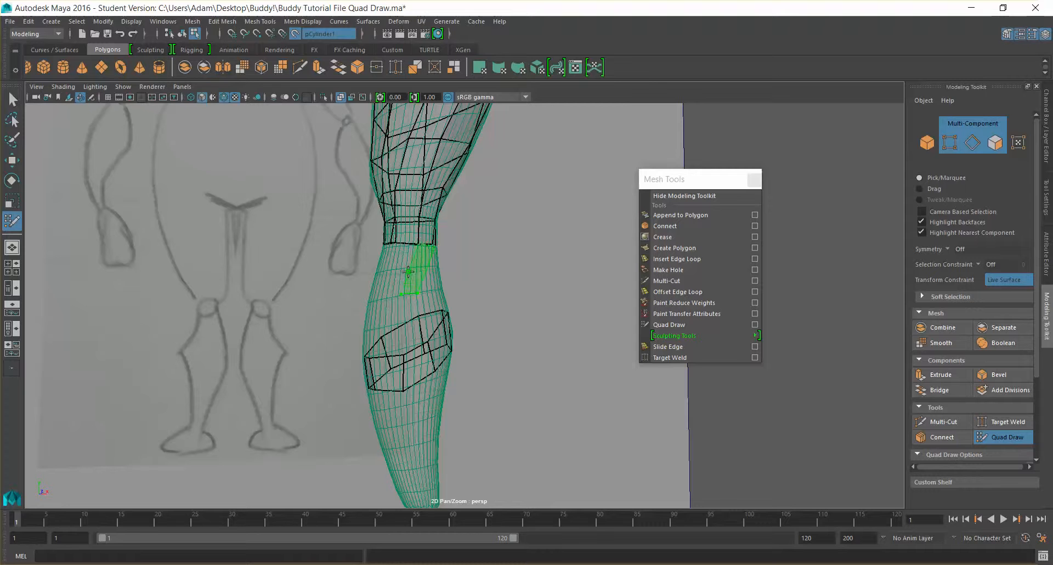
left_click(409, 269, "shift")
left_click(414, 323, "shift")
mouse_move(501, 329)
left_mouse_down("alt")
mouse_move(461, 342)
mouse_move(416, 269)
left_mouse_up("alt")
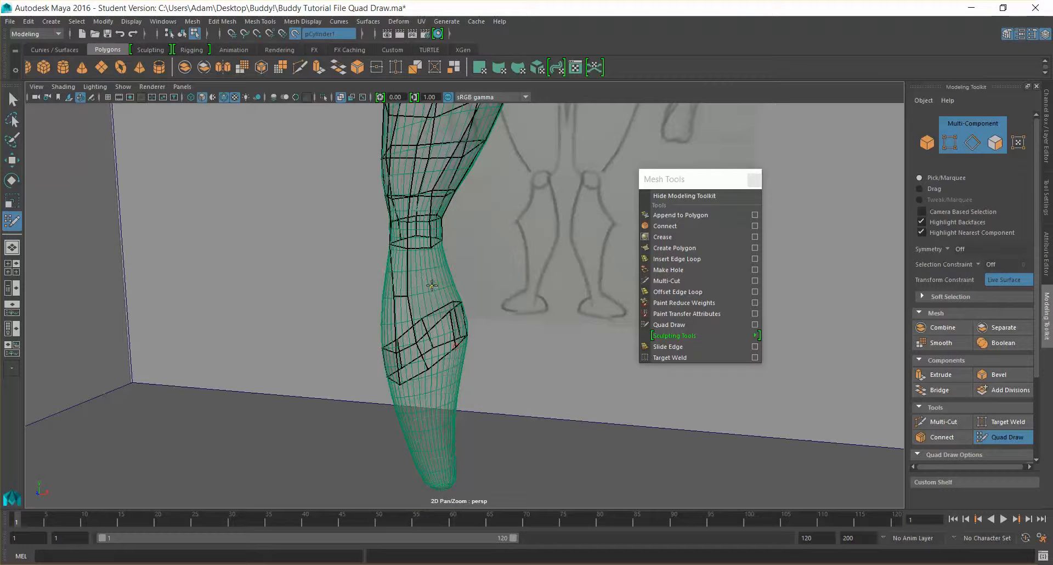
key("ctrl+z")
- Continue the two-quad-tall columns between the knee and calf bands around the side of the leg
mouse_move(495, 312)
left_mouse_down("alt")
mouse_move(400, 318)
mouse_move(449, 284)
left_mouse_up("alt")
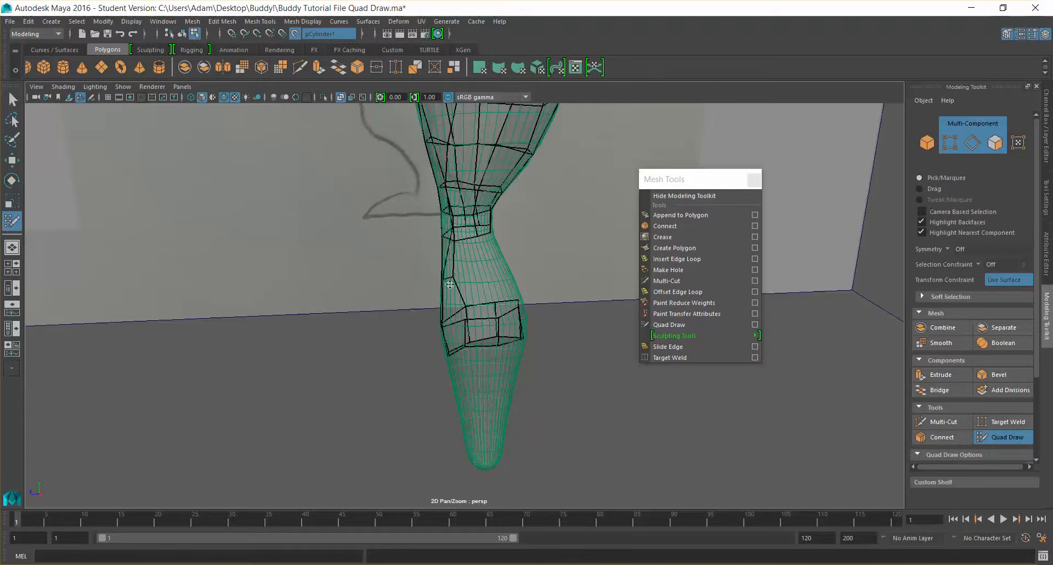
left_click_drag(460, 276, 493, 270, "alt")
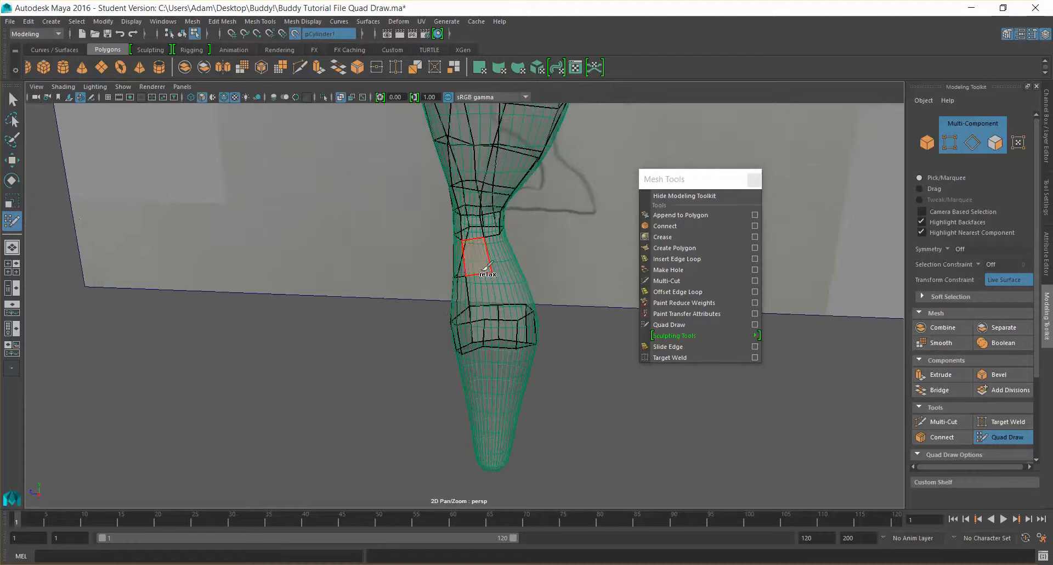
left_click_drag(500, 297, 530, 281, "alt")
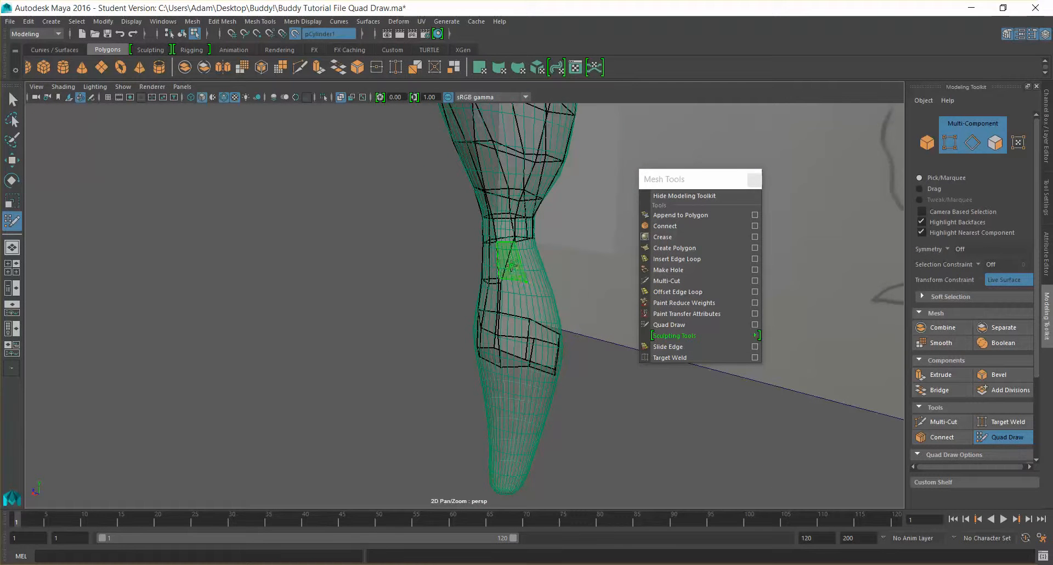
left_click(515, 301, "shift")
left_click_drag(565, 315, 527, 294, "alt")
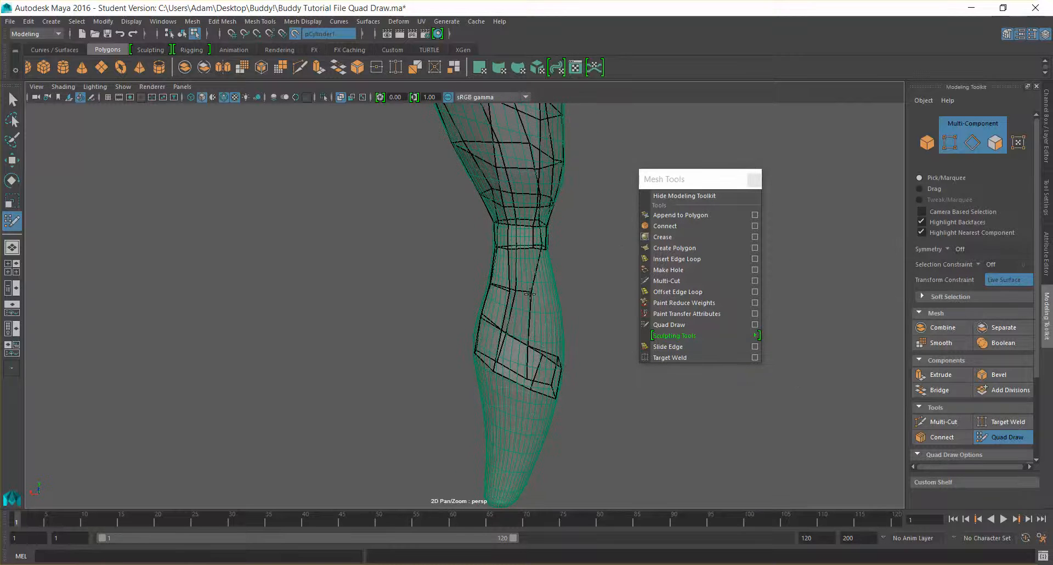
left_click(538, 299)
left_click(523, 280, "shift")
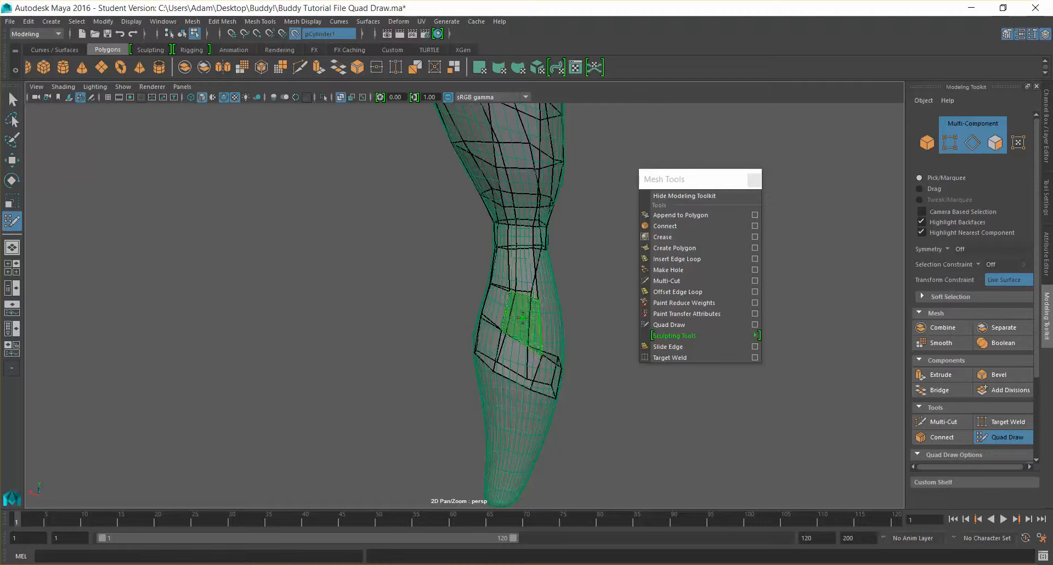
- Fill the remaining quads between the knee and calf bands to close the upper-calf surface around the leg
left_click_drag(550, 341, 491, 301, "alt")
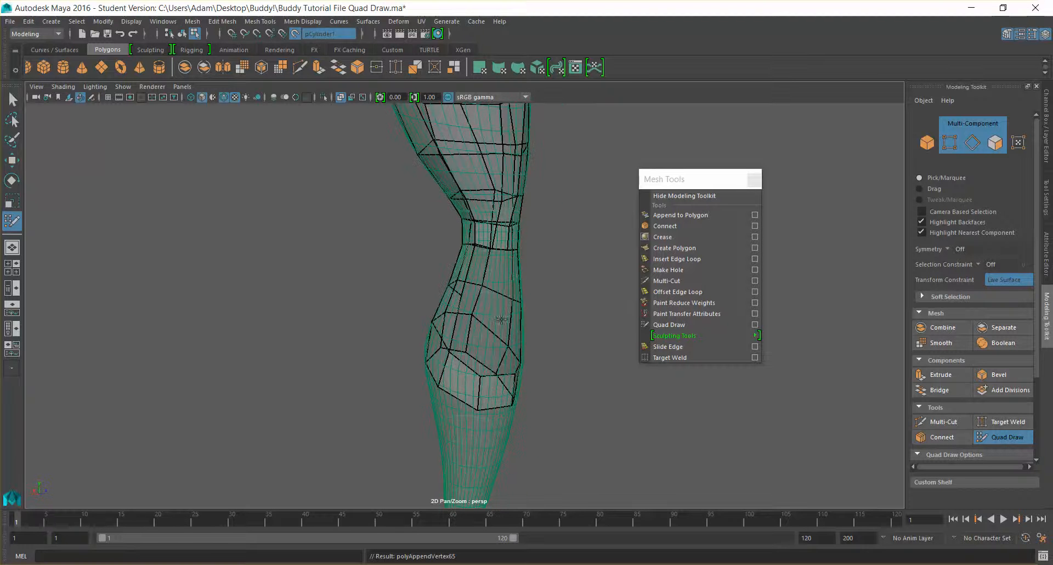
left_click(490, 301)
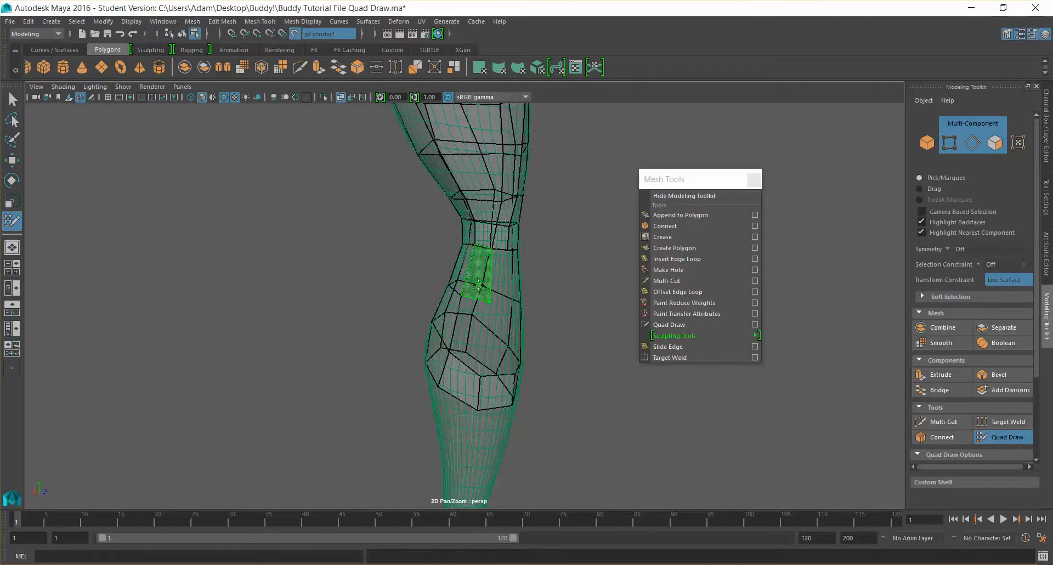
left_click(481, 287, "shift")
left_click(483, 331, "shift")
left_click_drag(586, 349, 514, 342, "alt")
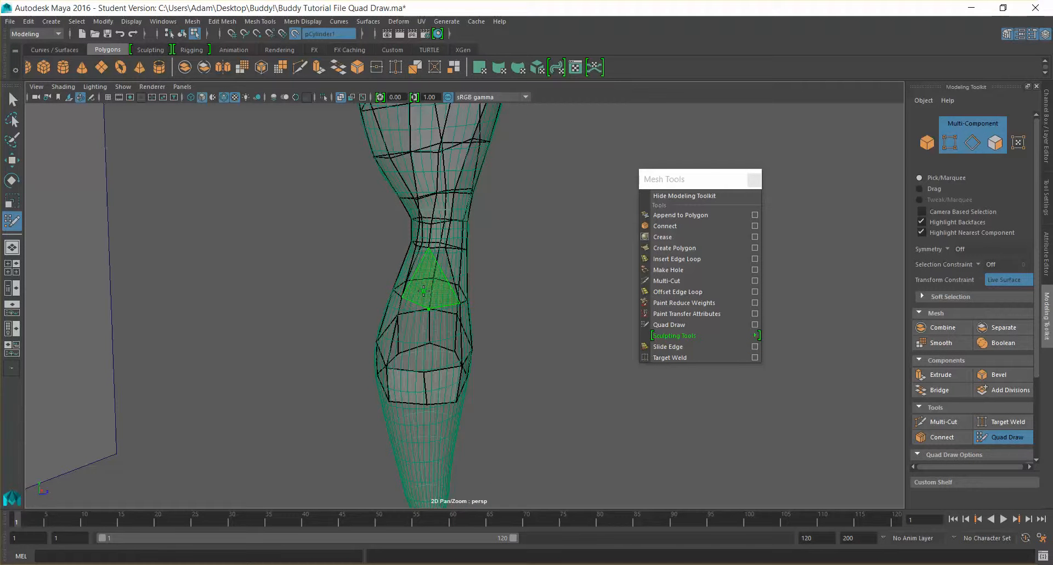
left_click(450, 306, "shift")
left_click(445, 338, "shift")
left_click(408, 335, "shift")
- Adjust a vertex on the calf band's lower edge and draw a strip of quads down the shin toward the ankle
mouse_move(492, 369)
left_mouse_down("alt")
mouse_move(585, 379)
mouse_move(604, 367)
mouse_move(521, 347)
mouse_move(438, 350)
mouse_move(427, 362)
mouse_move(489, 371)
mouse_move(408, 355)
left_mouse_up("alt")
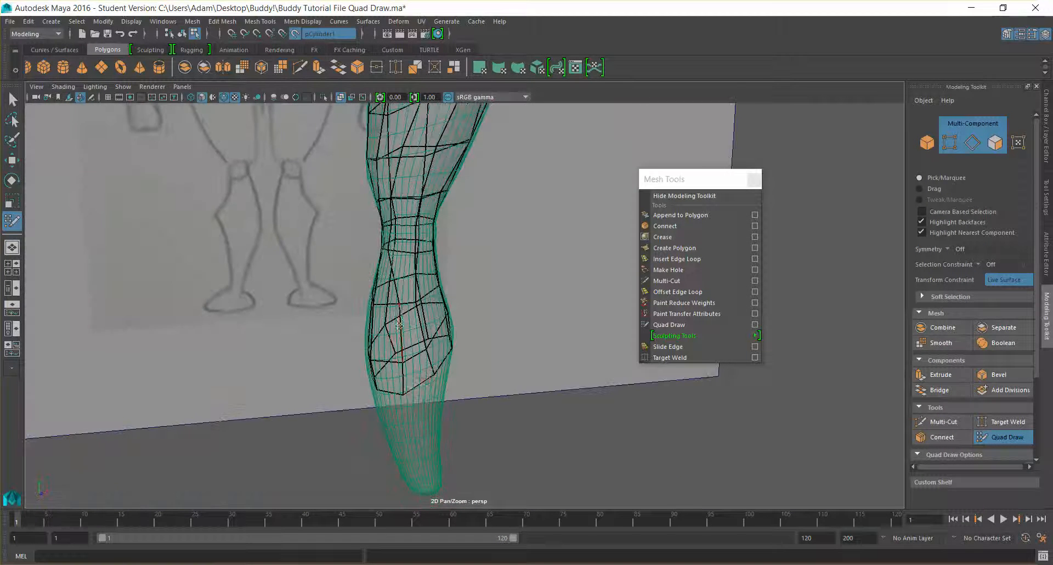
mouse_move(402, 326)
left_mouse_down("alt")
mouse_move(436, 306)
mouse_move(461, 317)
mouse_move(547, 318)
mouse_move(519, 321)
mouse_move(473, 292)
mouse_move(499, 285)
mouse_move(536, 300)
mouse_move(470, 296)
mouse_move(392, 321)
left_mouse_up("alt")
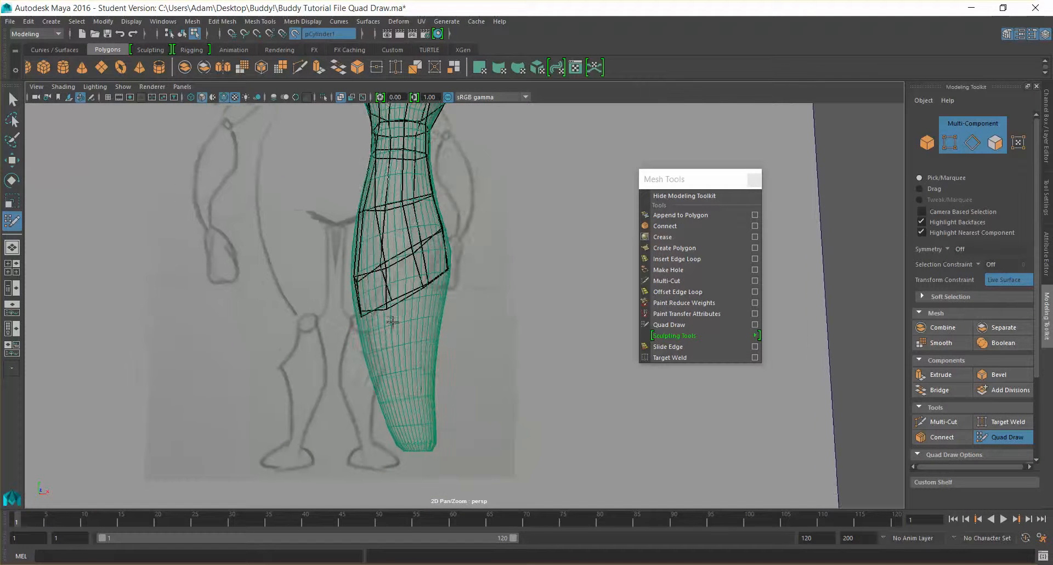
left_click_drag(391, 304, 397, 300)
mouse_move(419, 336)
left_mouse_down("alt")
mouse_move(439, 323)
mouse_move(426, 344)
mouse_move(415, 338)
left_mouse_up("alt")
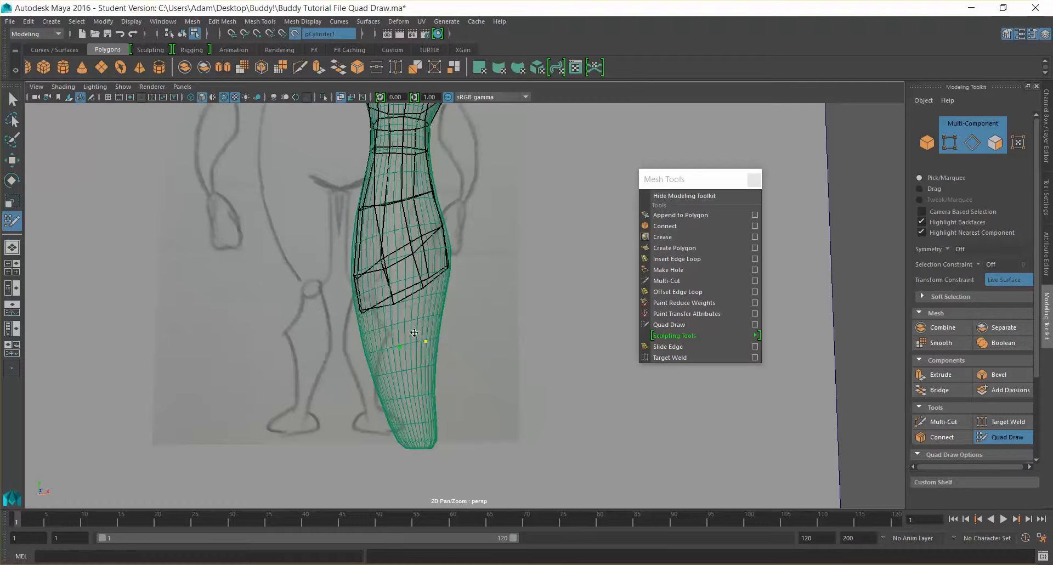
left_click(419, 335, "shift")
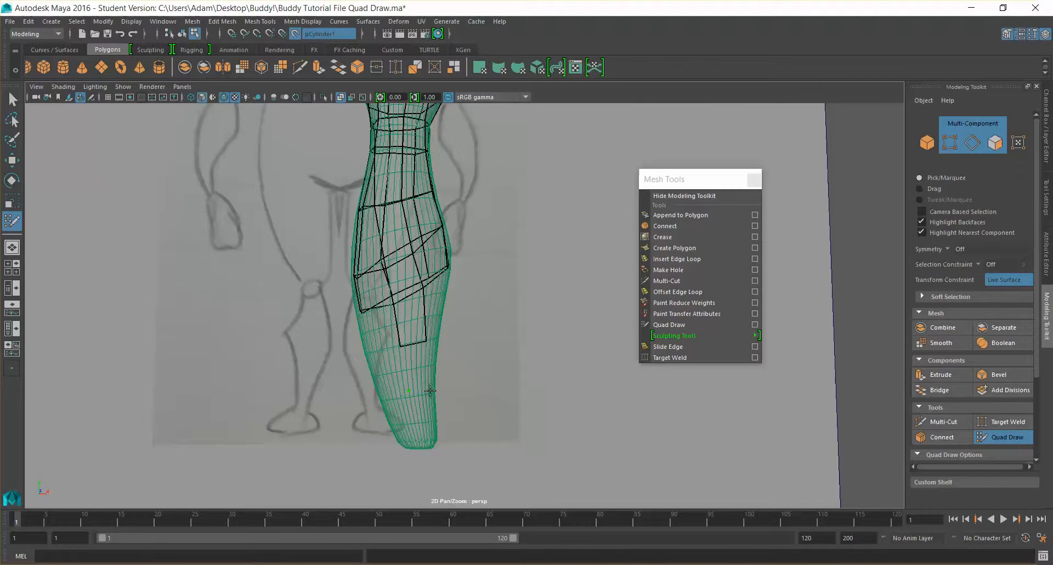
left_click(426, 390)
left_click(419, 378, "shift")
- Draw a second strip of quads beside the shin strip, running from the calf band toward the ankle
mouse_move(482, 418)
left_mouse_down("alt")
mouse_move(452, 417)
mouse_move(455, 375)
left_mouse_up("alt")
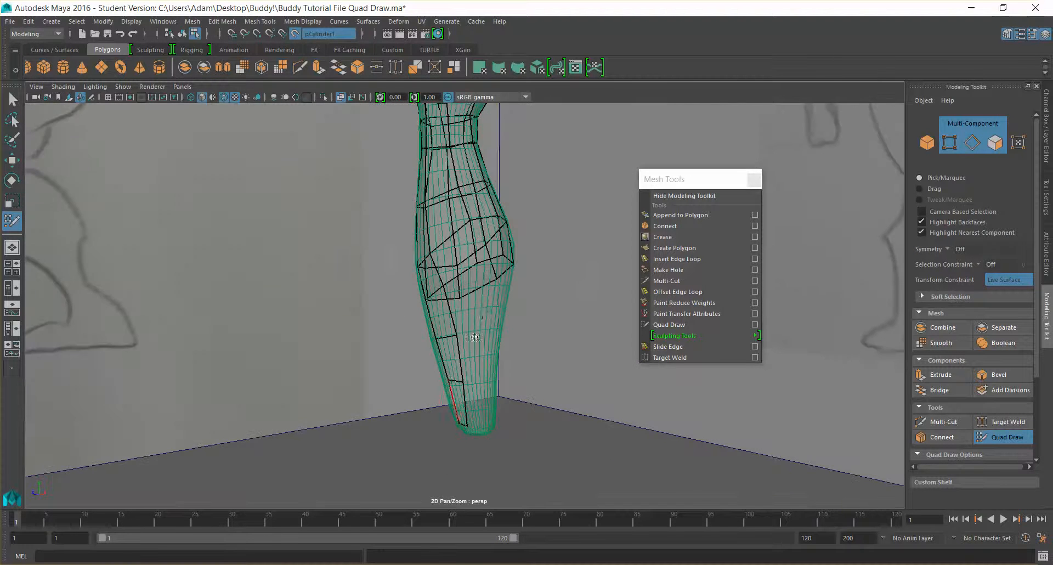
left_click_drag(501, 308, 483, 333, "alt")
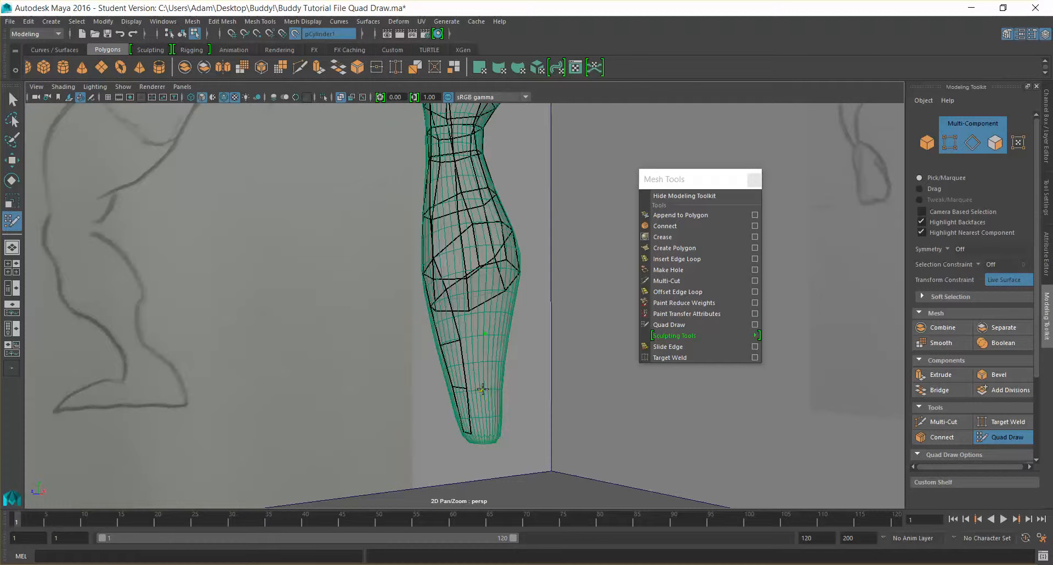
left_click(484, 433)
left_click(470, 308, "shift")
left_click(475, 357, "shift")
mouse_move(506, 408)
left_mouse_down("alt")
mouse_move(535, 359)
mouse_move(524, 329)
left_mouse_up("alt")
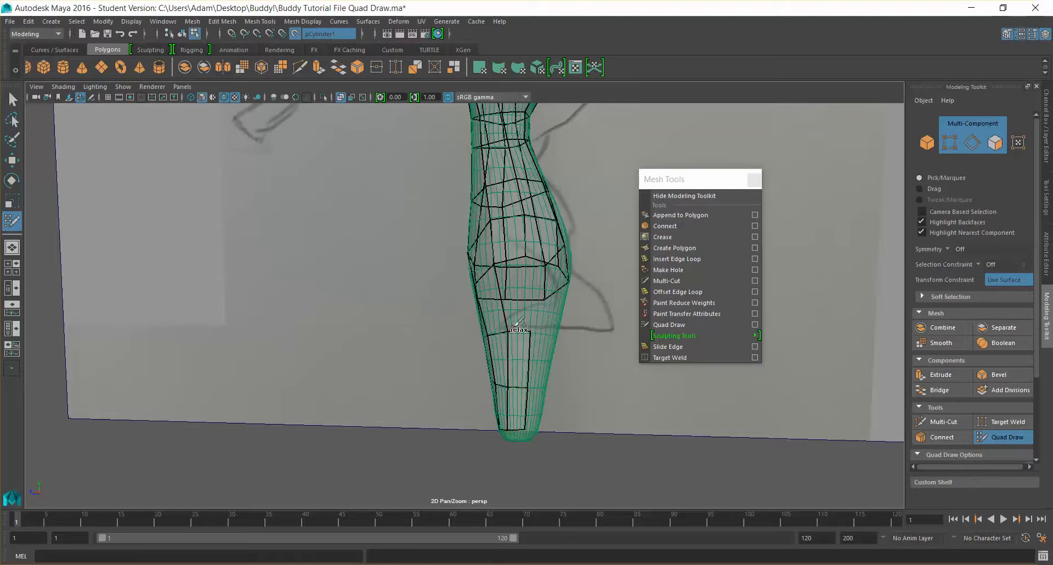
- Draw further strips of quads from the calf band to the ankle around the side and back of the leg
left_click(514, 292, "shift")
left_click_drag(546, 323, 482, 296, "alt")
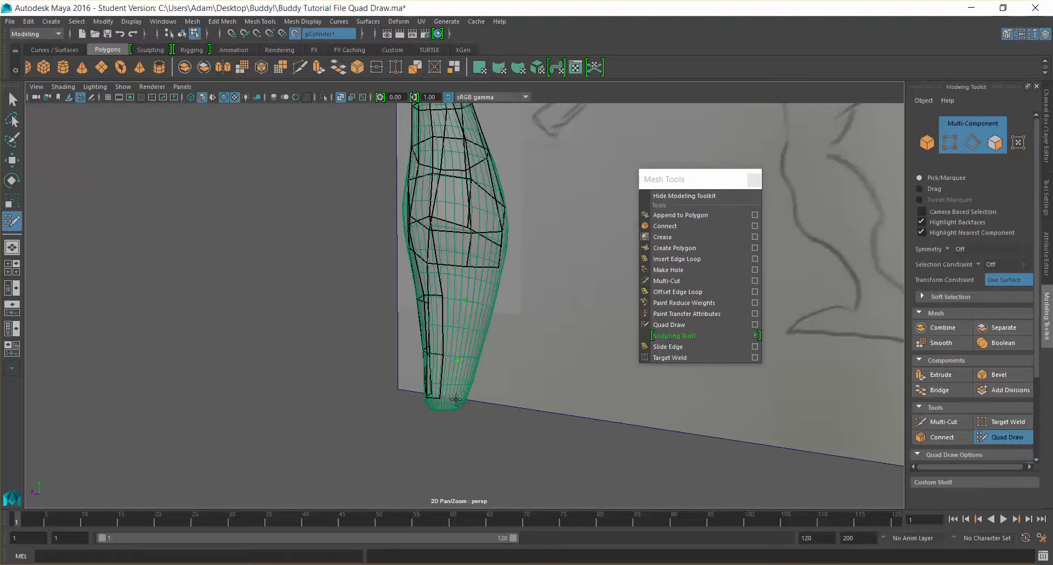
left_click(458, 307, "shift")
left_click_drag(467, 290, 477, 305, "alt")
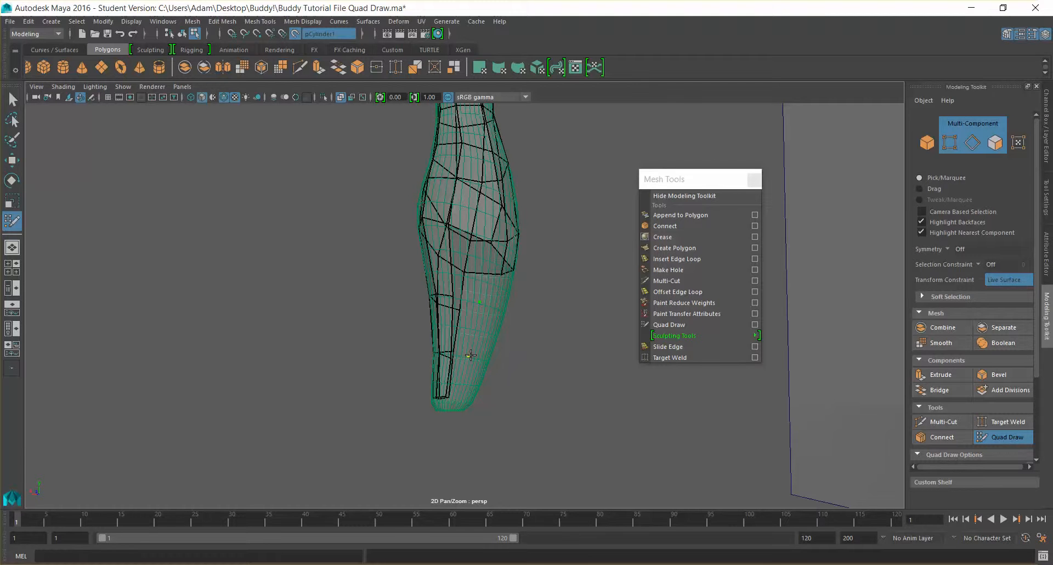
left_click(474, 273, "shift")
left_click(455, 372, "shift")
left_click_drag(458, 363, 458, 352, "alt")
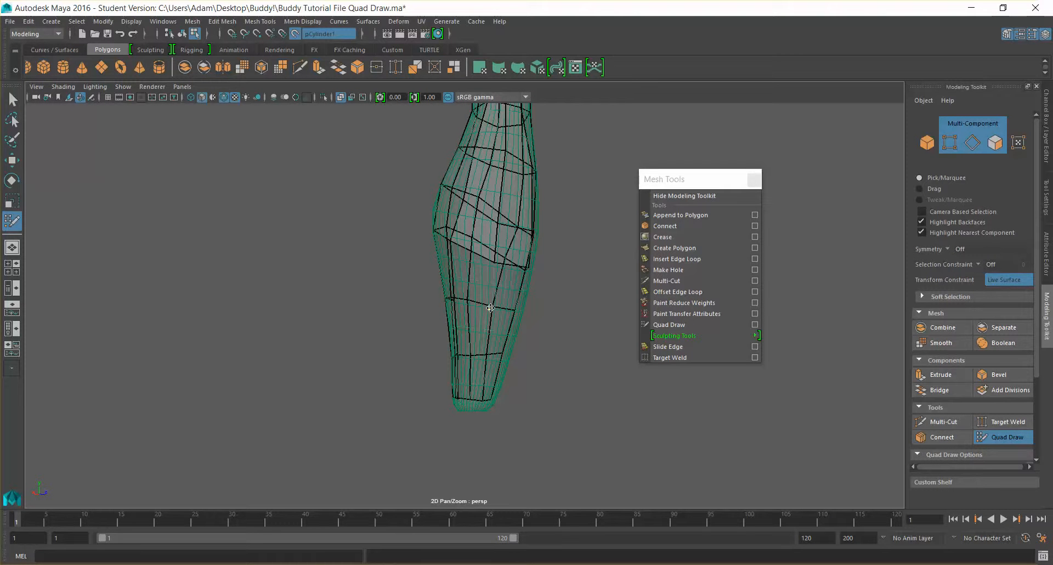
- Fill the remaining quads between the calf band and ankle to close the lower-calf surface around the leg
left_click(477, 280, "shift")
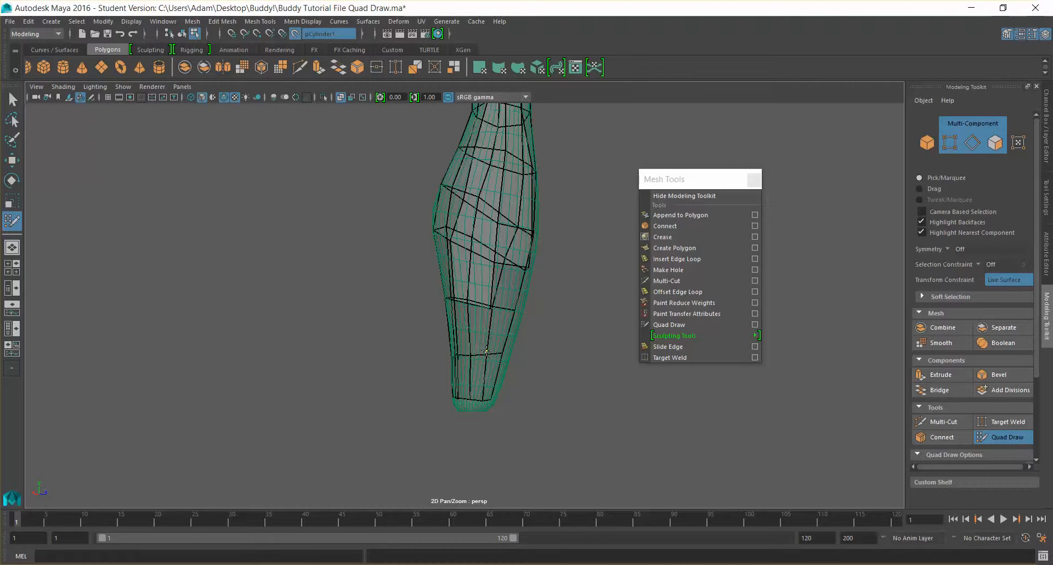
left_click(472, 338, "shift")
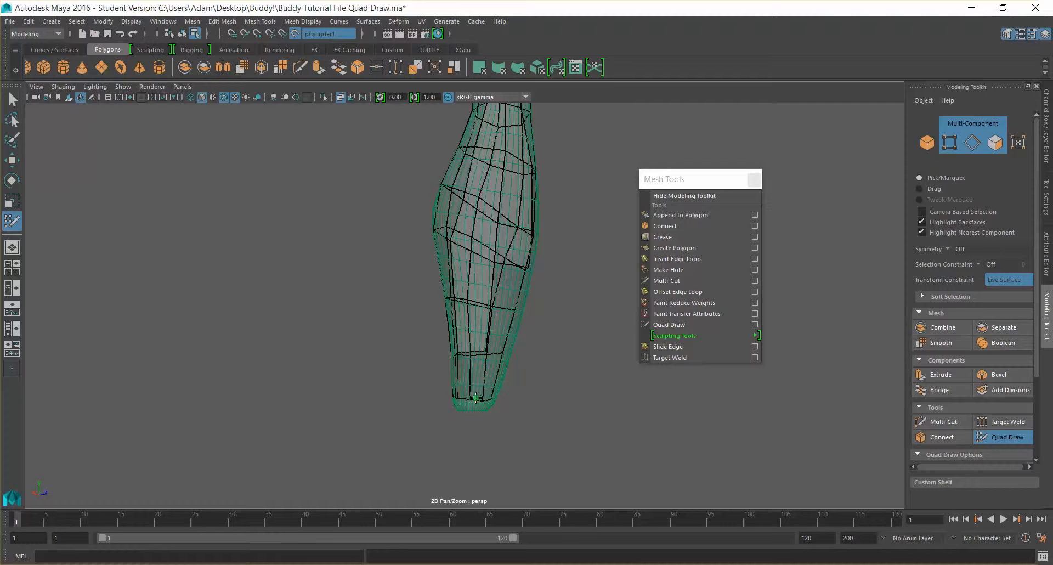
left_click_drag(470, 390, 478, 329, "alt")
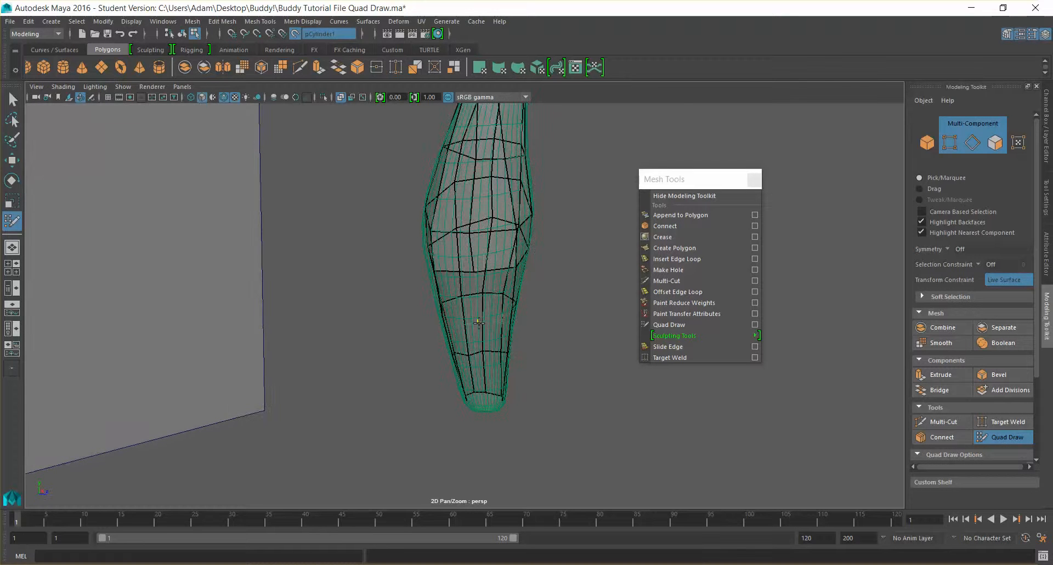
left_click_drag(531, 331, 494, 342, "alt")
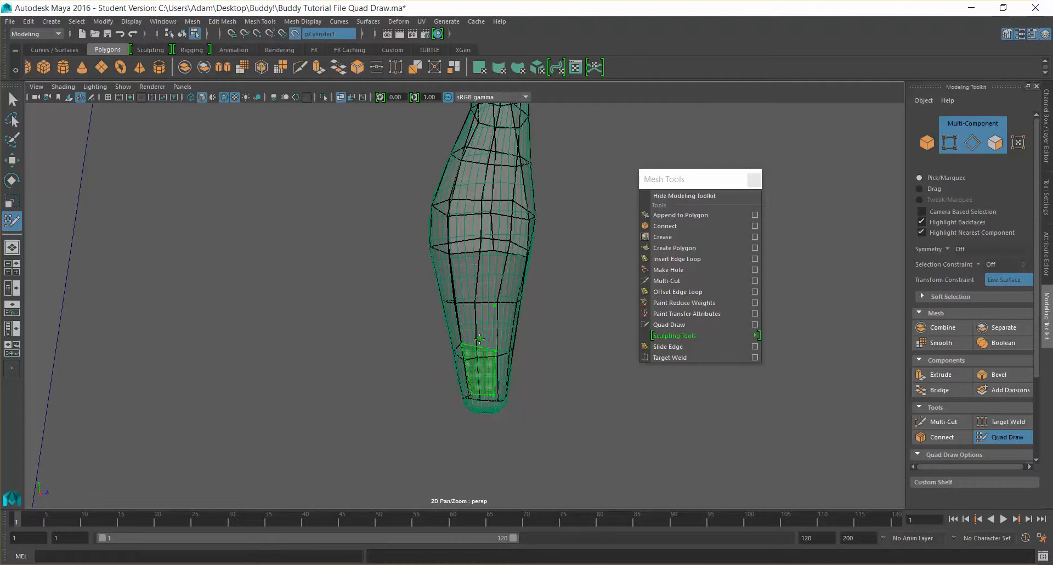
left_click_drag(560, 320, 518, 324, "alt")
left_click(475, 328, "shift")
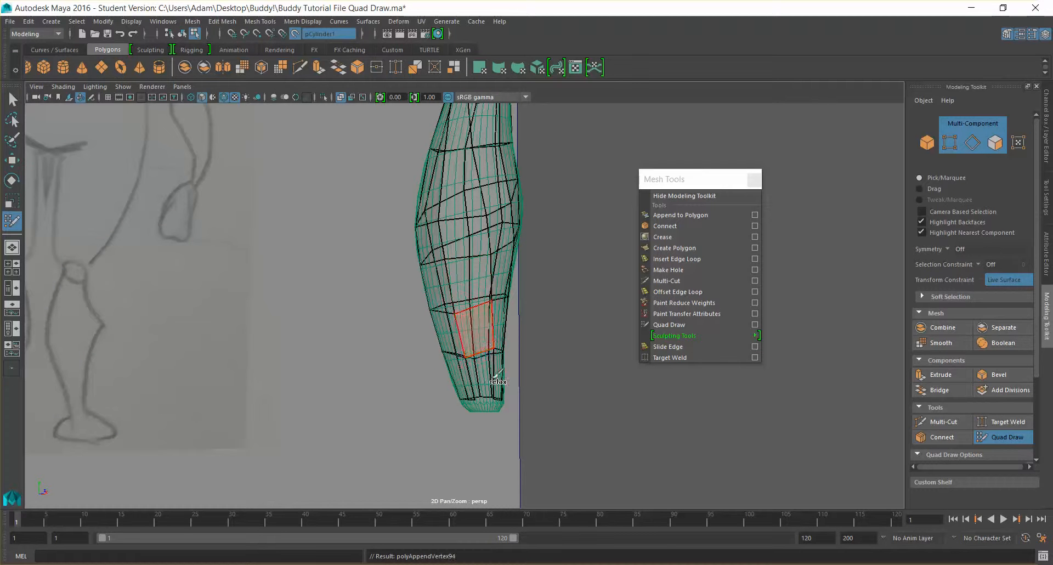
mouse_move(555, 383)
left_mouse_down("alt")
mouse_move(466, 412)
mouse_move(313, 376)
mouse_move(509, 333)
mouse_move(428, 344)
mouse_move(498, 400)
mouse_move(494, 355)
mouse_move(518, 359)
mouse_move(463, 360)
mouse_move(496, 353)
mouse_move(489, 348)
left_mouse_up("alt")
- Exit Quad Draw and return to object selection mode
key("q")
left_click(544, 343)
mouse_move(550, 270)
right_mouse_down()
mouse_move(576, 252)
mouse_move(547, 265)
right_mouse_up()
left_click(408, 182)
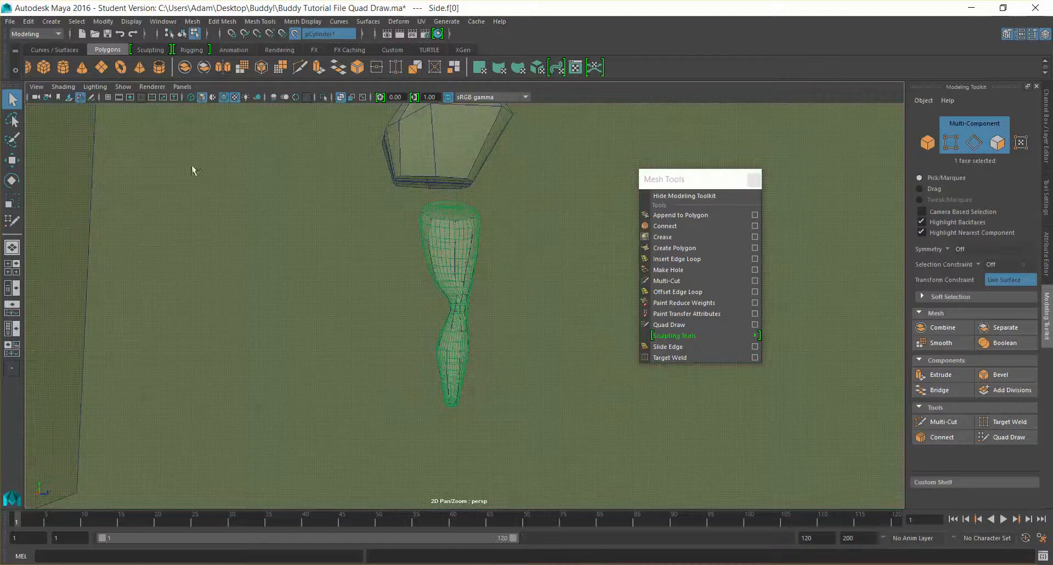
key("f")
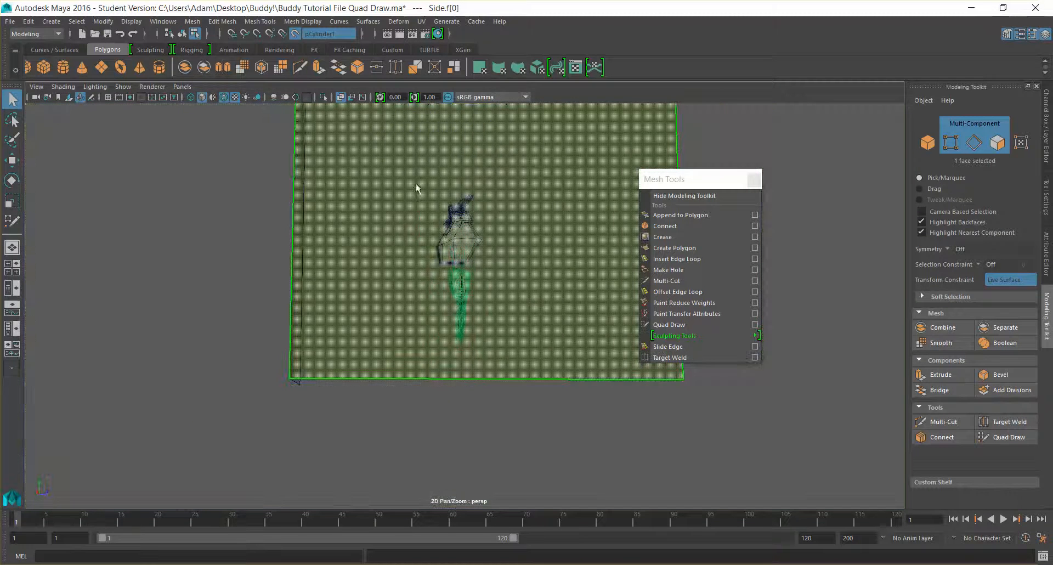
right_click_drag(346, 221, 377, 201)
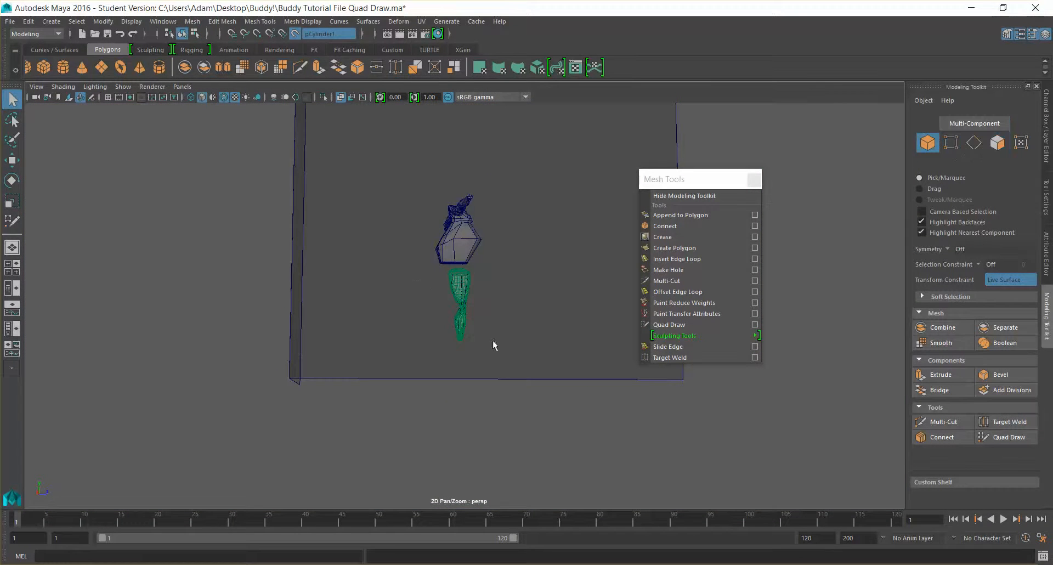
- Select the retopologized leg mesh and center its pivot
scroll(500, 326, "up", 3)
scroll(501, 326, "up", 5)
left_click(450, 273)
left_click_drag(431, 365, 472, 281, "alt")
left_click(476, 280)
mouse_move(523, 330)
left_mouse_down("alt")
mouse_move(578, 348)
mouse_move(581, 330)
left_mouse_up("alt")
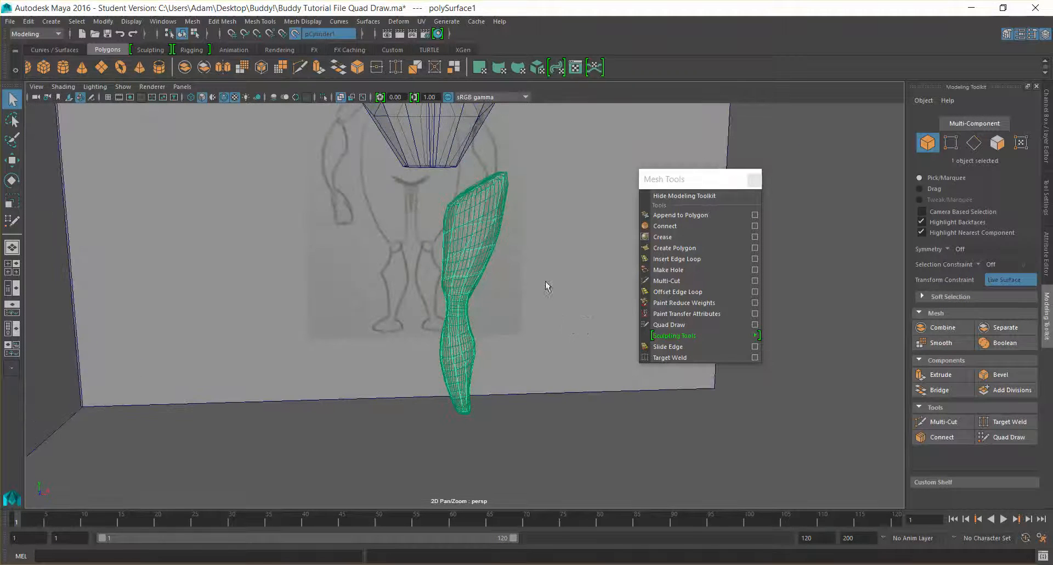
key("w")
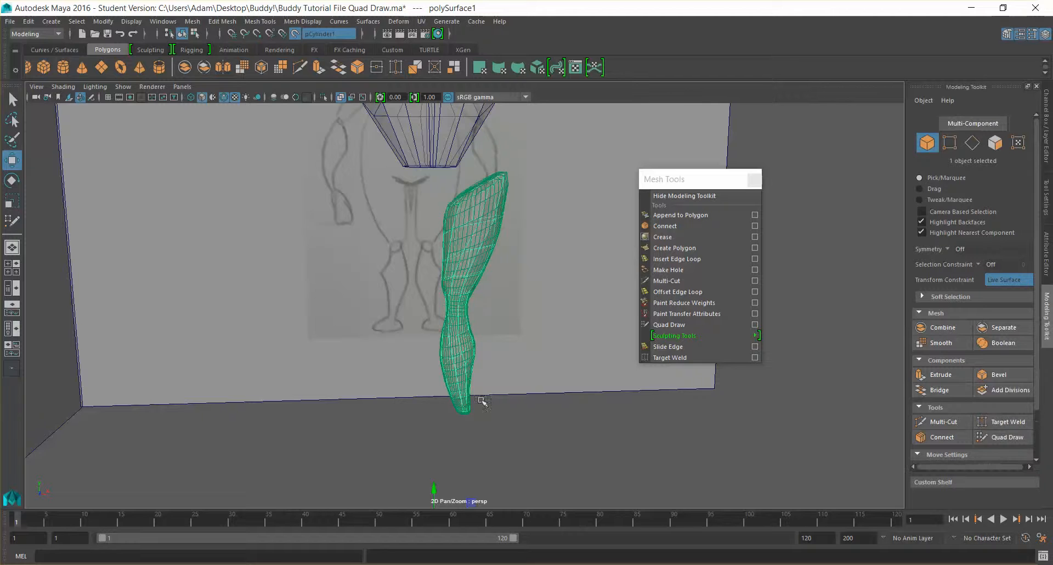
scroll(455, 442, "down", 3)
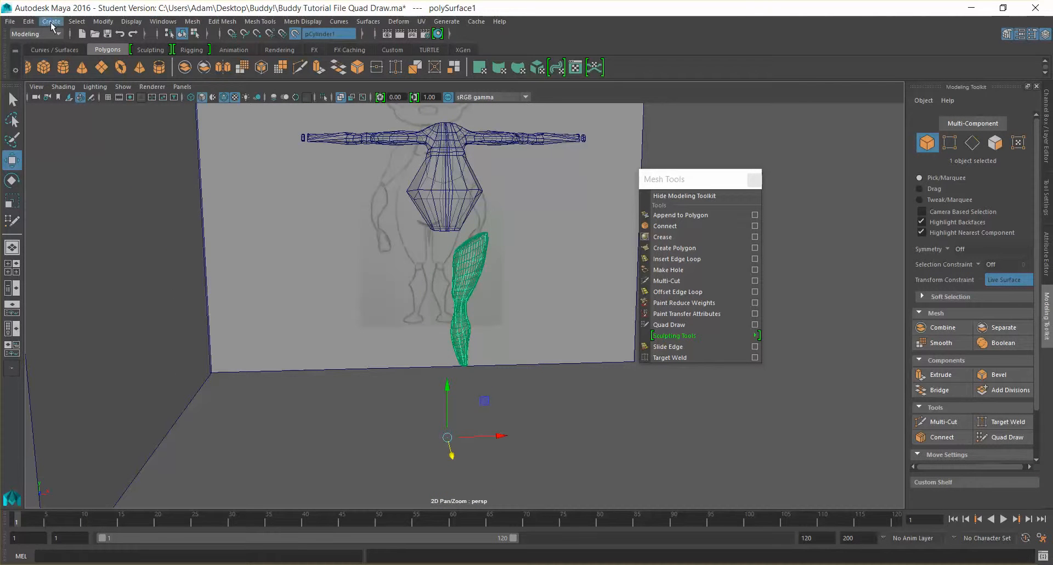
left_click(103, 22)
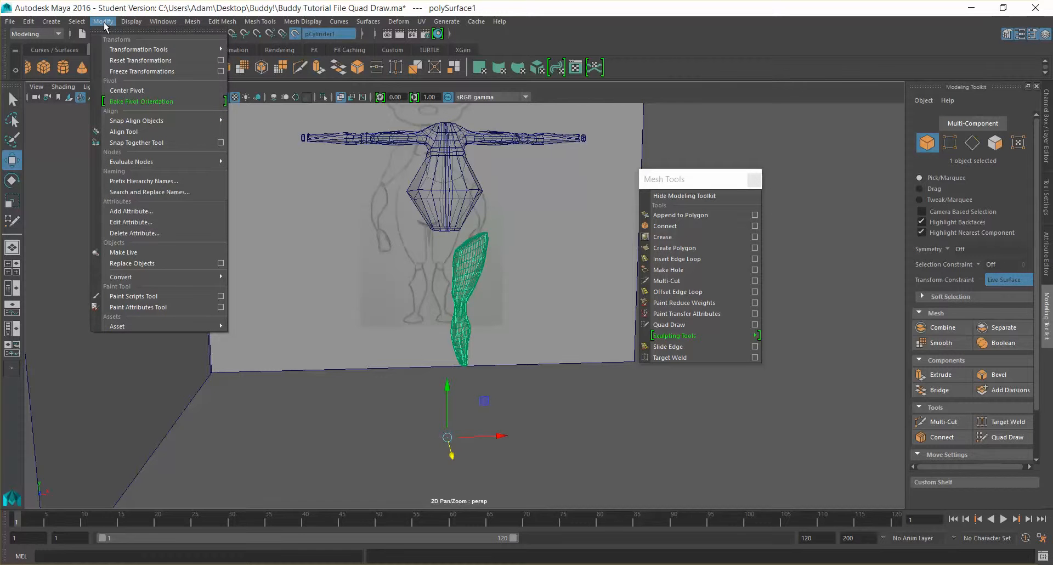
left_click(146, 90)
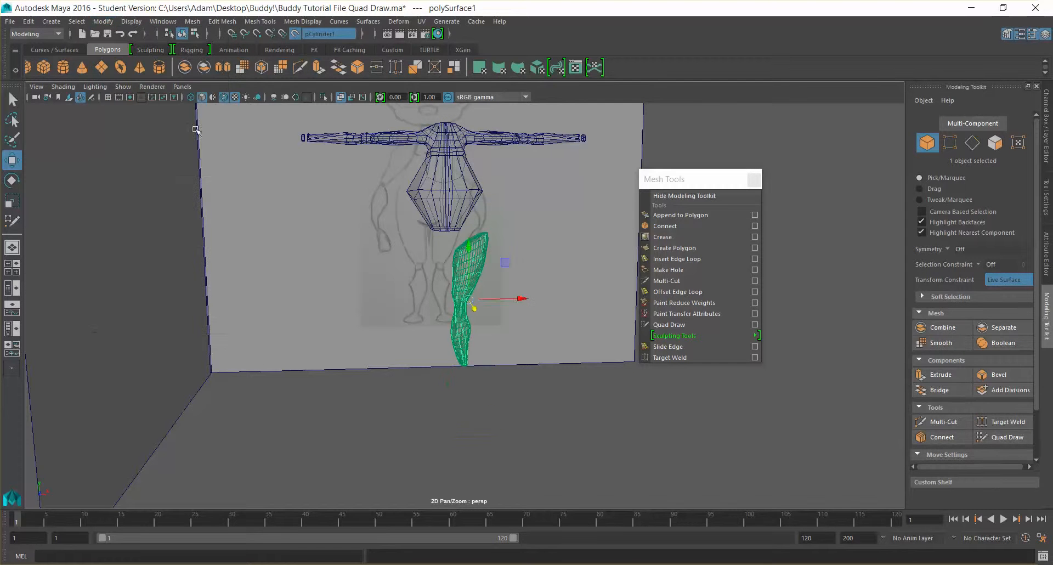
- Move the retopologized leg sideways, clear of the original cylinder leg
left_click_drag(524, 302, 481, 295)
right_click_drag(482, 294, 517, 291, "alt")
left_click(479, 220)
left_click_drag(490, 324, 477, 301, "alt")
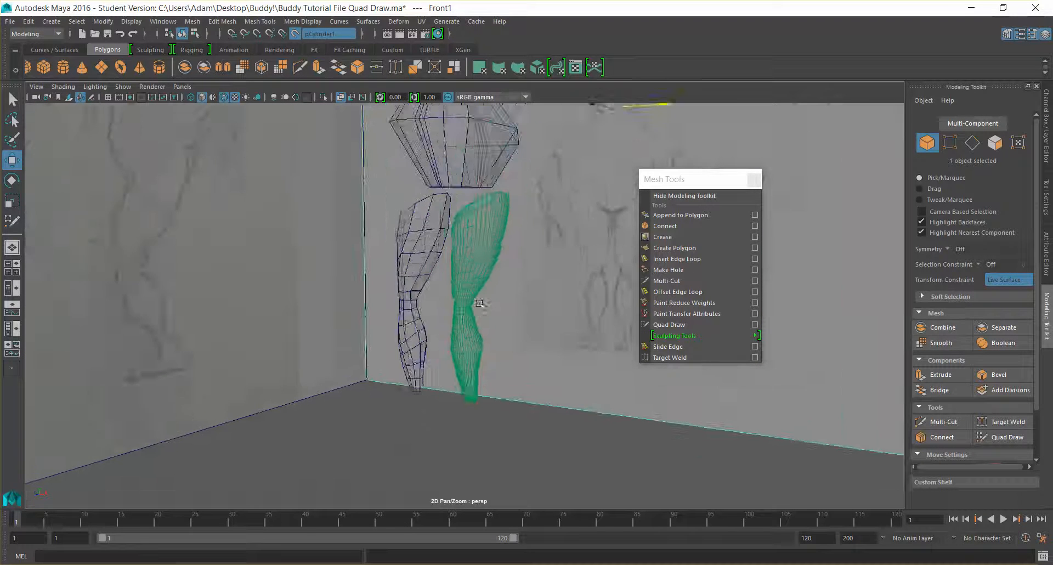
- Turn off X-Ray shading and examine the retopologized leg from several angles
scroll(481, 303, "down", 5)
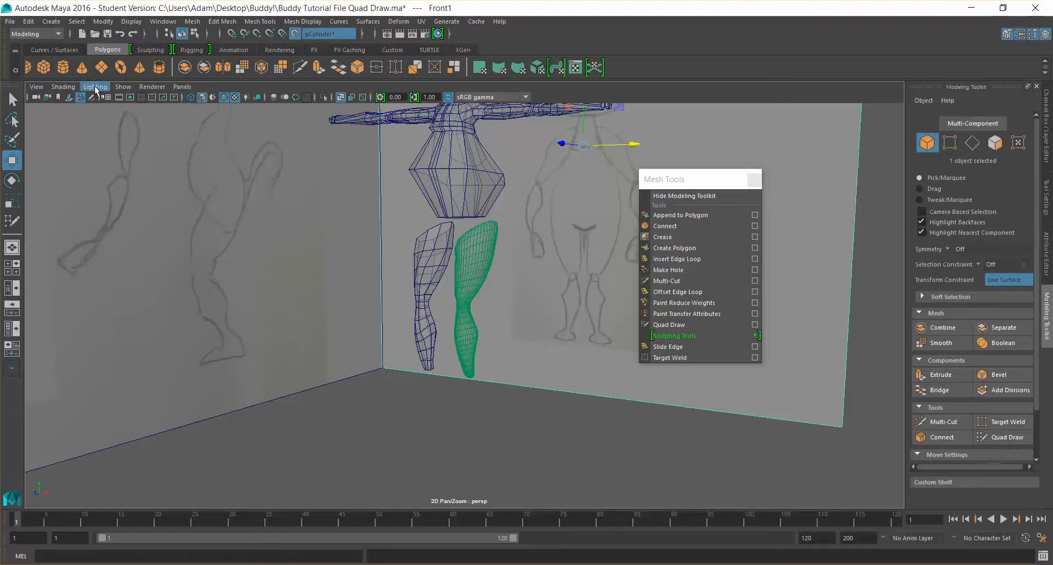
left_click(63, 87)
left_click(88, 208)
mouse_move(433, 406)
left_mouse_down("alt")
mouse_move(479, 383)
mouse_move(487, 366)
mouse_move(537, 359)
mouse_move(466, 371)
mouse_move(501, 378)
mouse_move(480, 365)
left_mouse_up("alt")
scroll(477, 366, "up", 3)
left_click_drag(439, 391, 382, 294, "alt")
scroll(431, 289, "down", 3)
left_click_drag(489, 296, 452, 333, "alt")
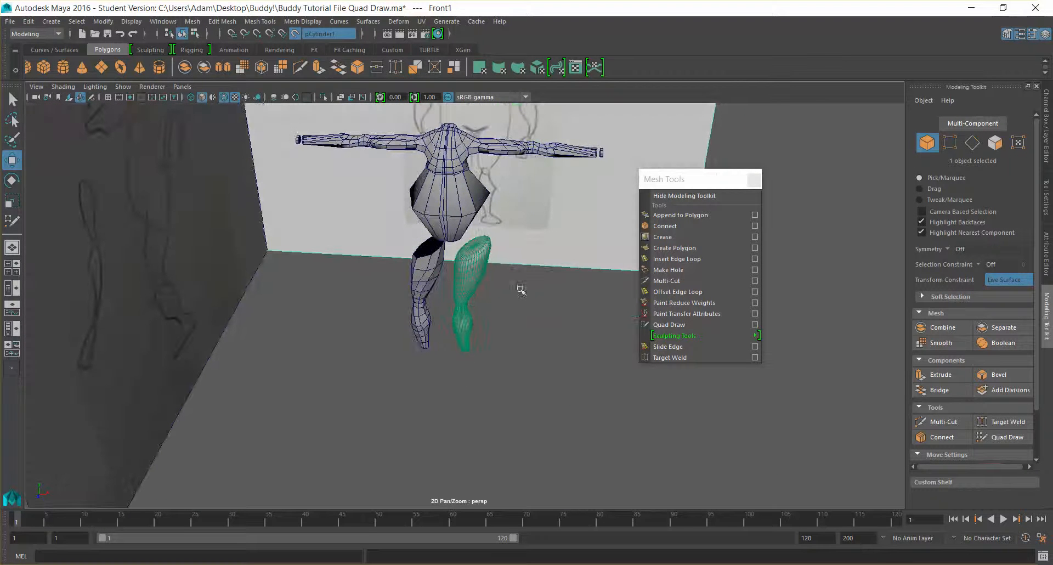
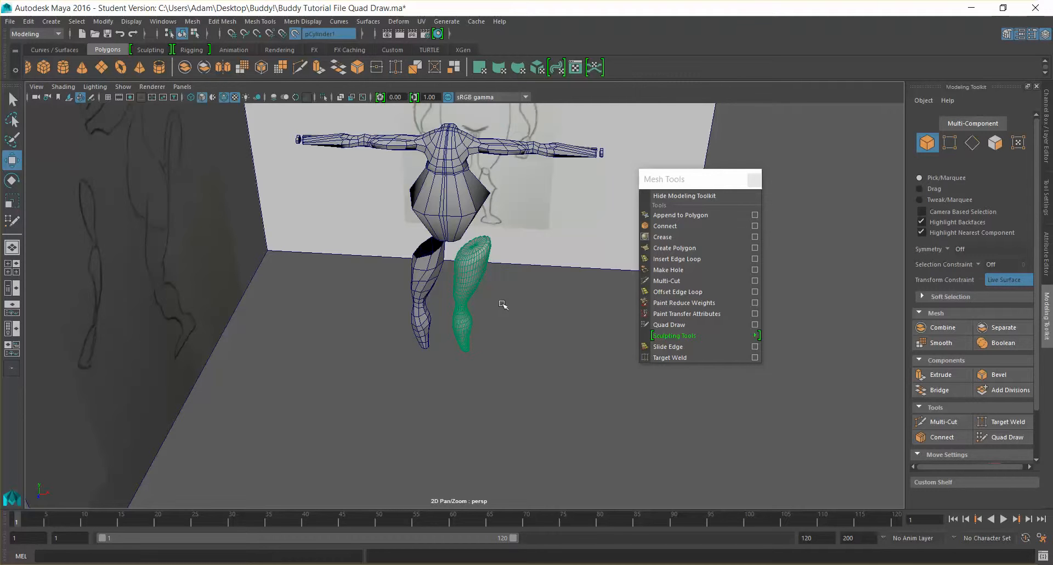
- Disable the live surface and move the original cylinder leg far off to the side of the character
left_click(295, 34)
left_click(483, 290)
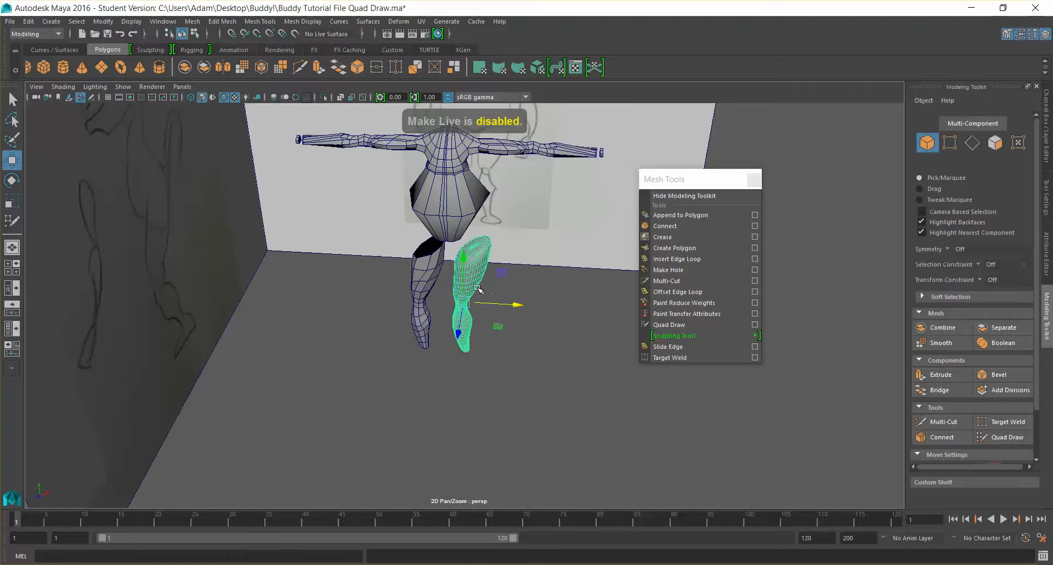
left_click_drag(512, 304, 858, 325)
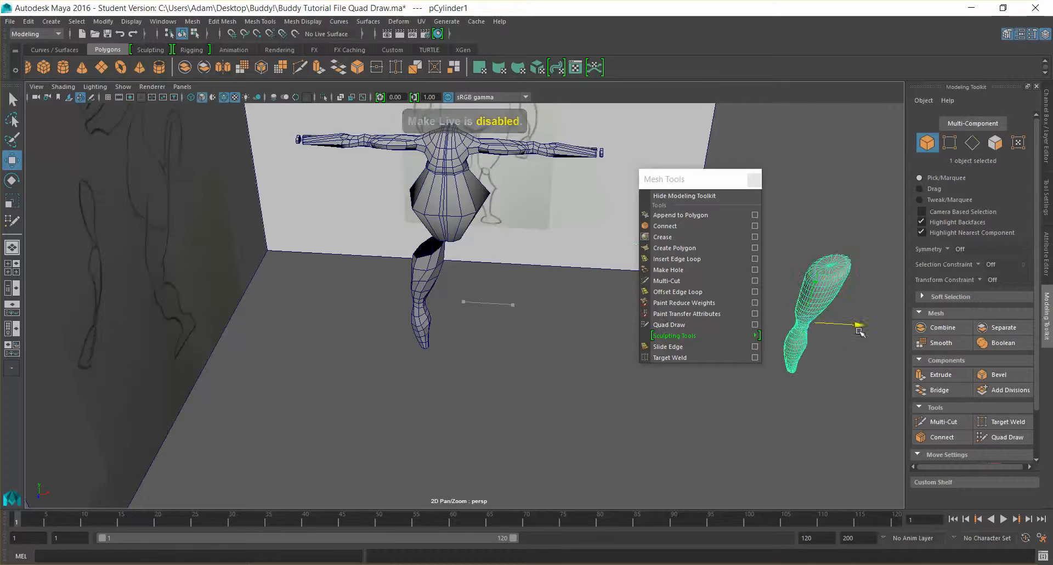
- Move the retopologized leg back to its original position beneath the torso
left_click(431, 280)
left_click(525, 357)
left_click_drag(526, 360, 505, 279, "alt")
left_click(432, 262)
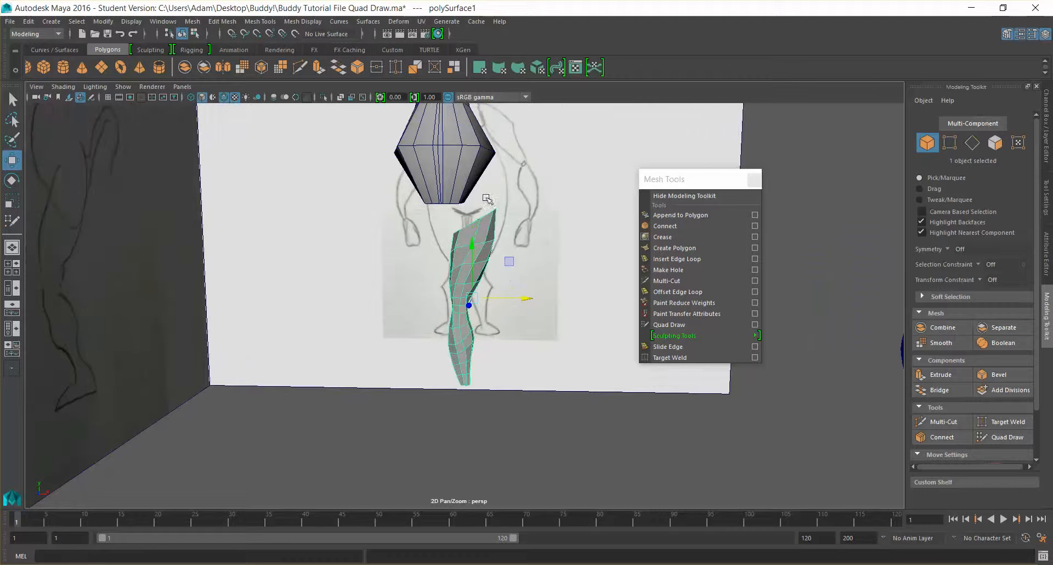
- Switch the viewport to the orthographic front view and frame the hip area between torso and leg
left_click(186, 87)
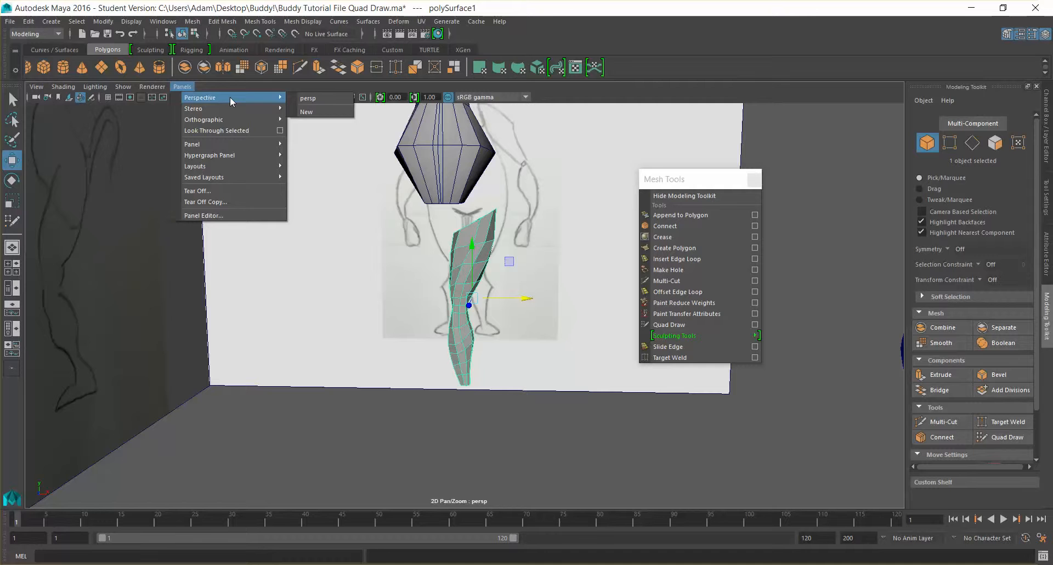
mouse_move(245, 123)
left_click(310, 120)
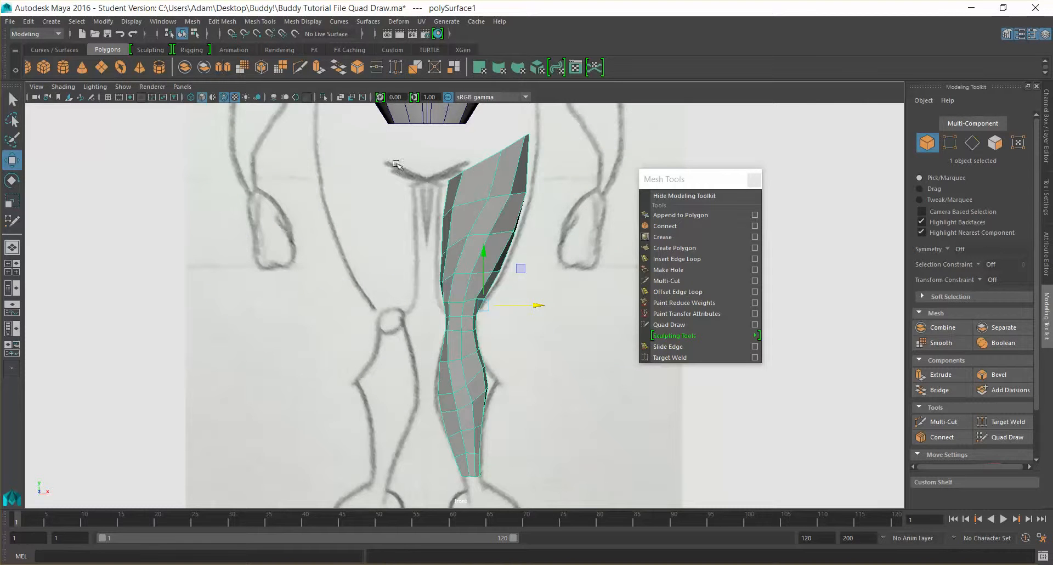
middle_click_drag(403, 192, 401, 298, "alt")
scroll(404, 297, "down", 5)
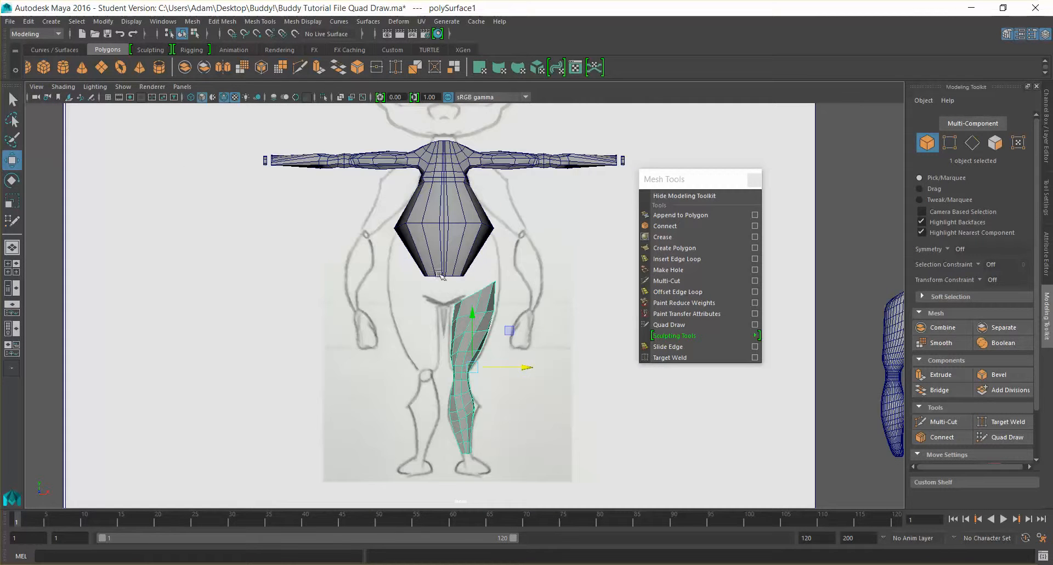
scroll(480, 238, "up", 4)
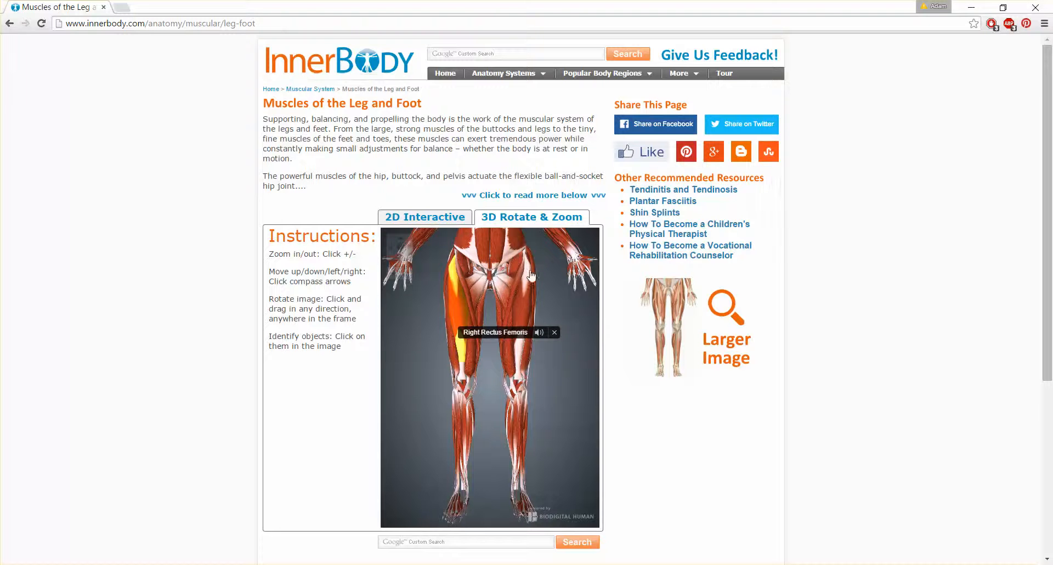
- Examine the hip and torso muscles on the InnerBody 3D model in the browser, and return to Maya
left_click_drag(531, 275, 500, 404)
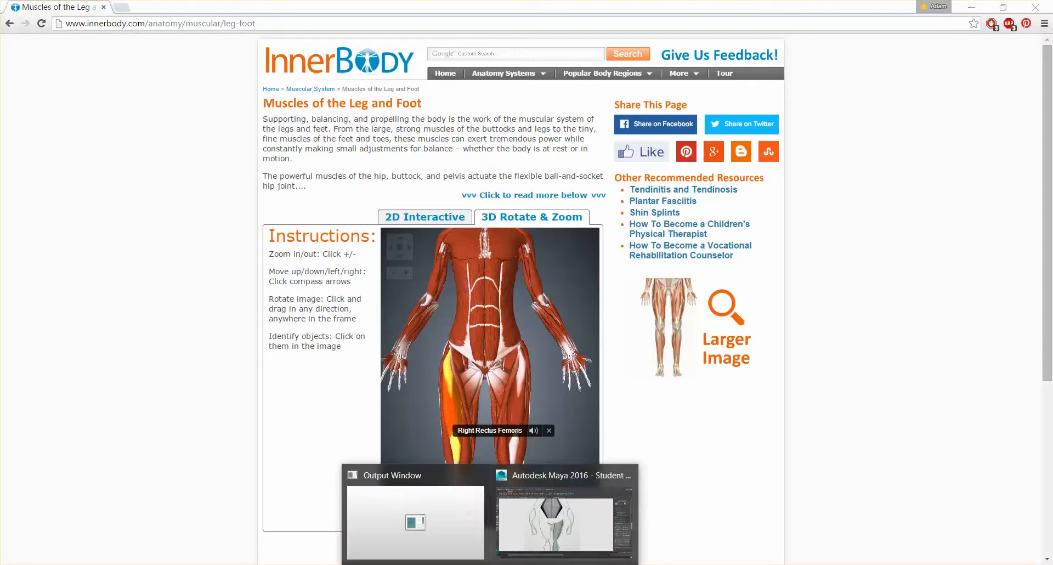
left_click(532, 536)
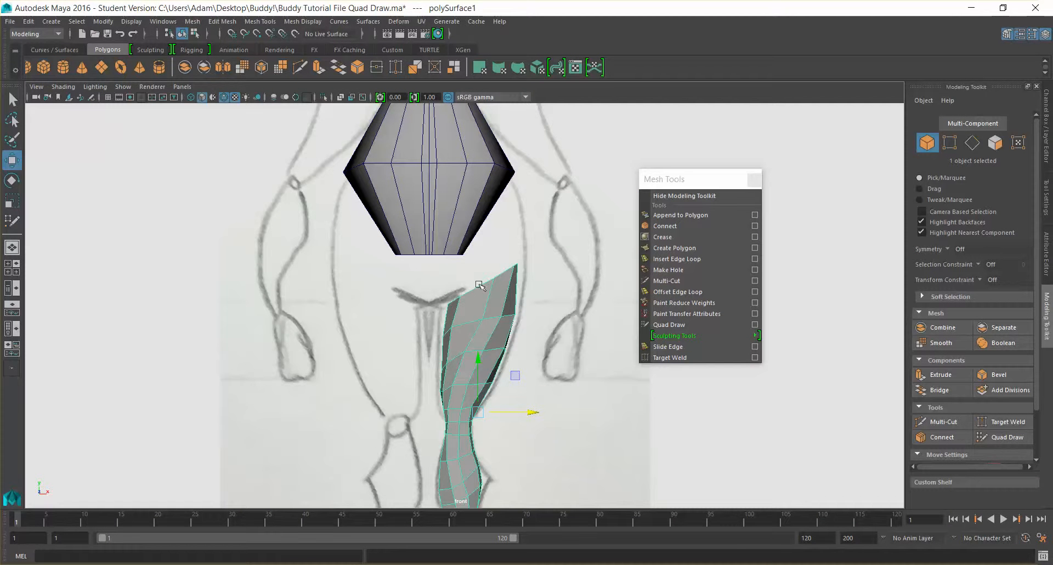
- Select the torso mesh and turn on X-Ray shading to see the reference drawing through it
left_click(468, 218)
scroll(465, 217, "up", 5)
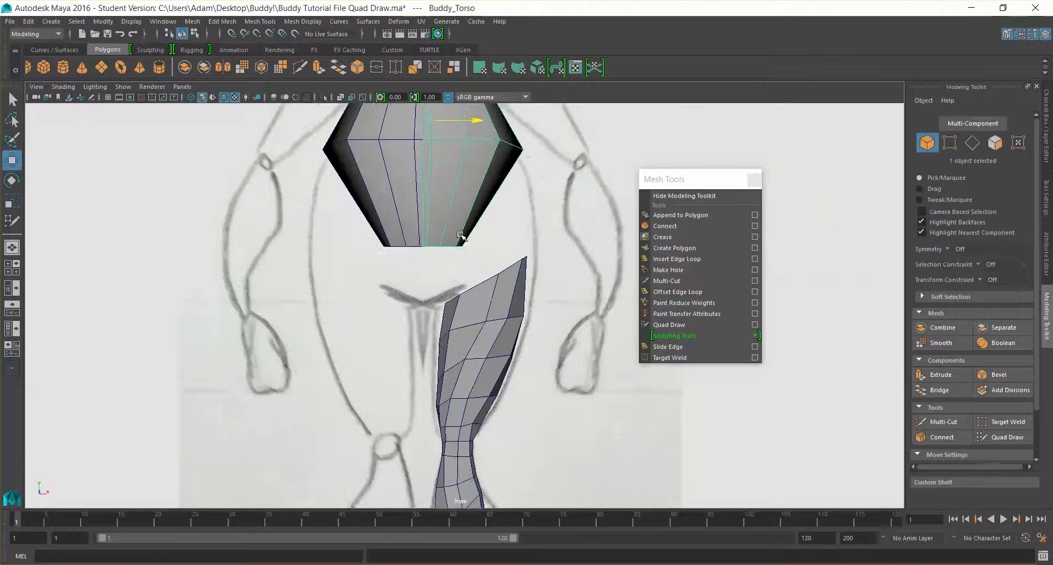
scroll(459, 186, "down", 5)
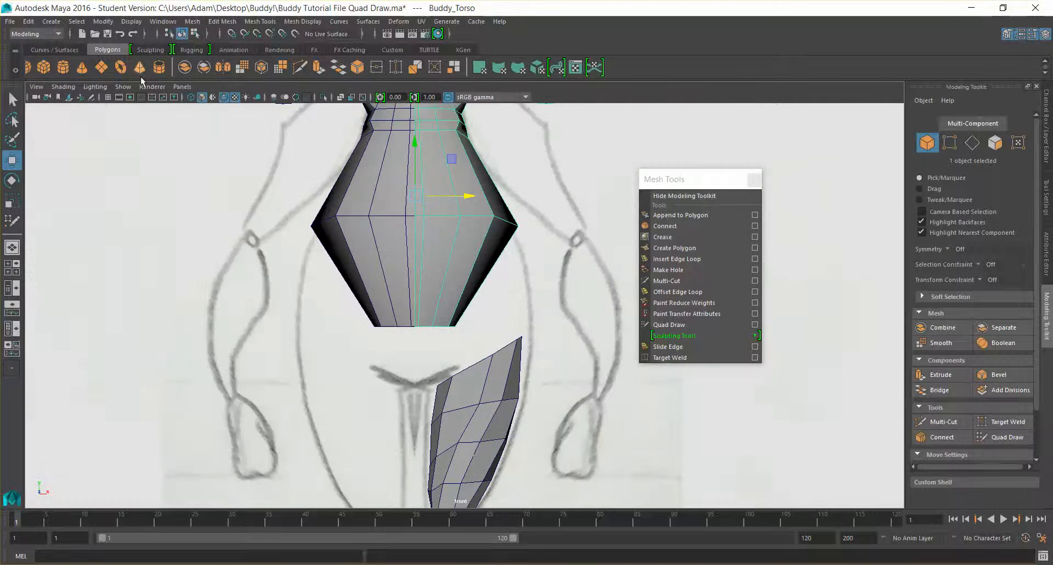
left_click(63, 87)
left_click(70, 208)
- Raise the torso's outer bottom vertices and pull them outward to the hip outline in the reference drawing
scroll(451, 296, "up", 4)
right_click_drag(447, 276, 400, 275)
left_click_drag(436, 323, 550, 333)
left_click_drag(502, 286, 499, 235)
left_click_drag(550, 299, 595, 295)
left_click_drag(547, 242, 546, 230)
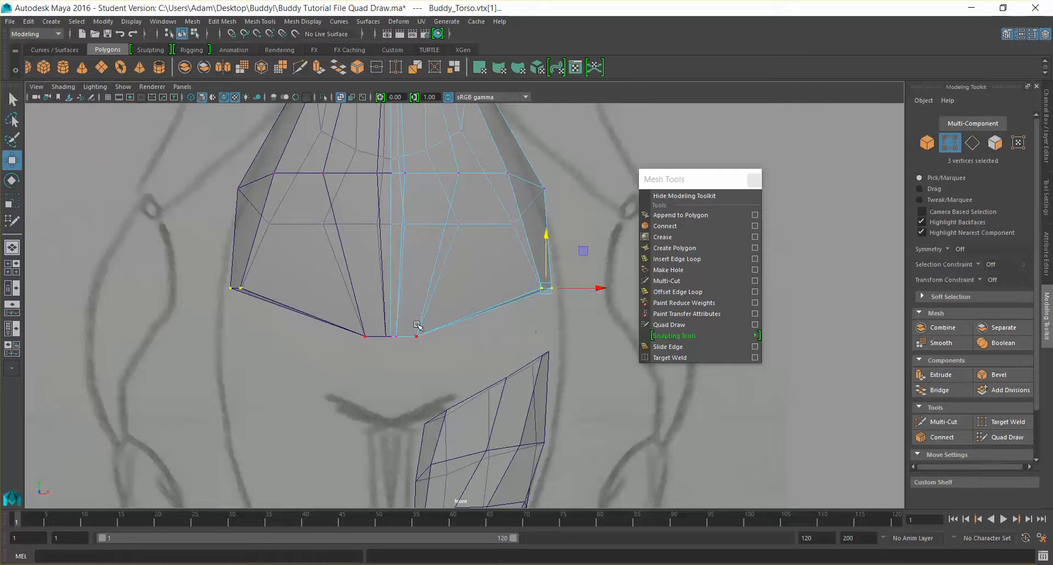
- Lower the torso's bottom center vertices to the crotch line and spread the neighbouring bottom vertices outward to follow the hip
left_click_drag(440, 365, 516, 340)
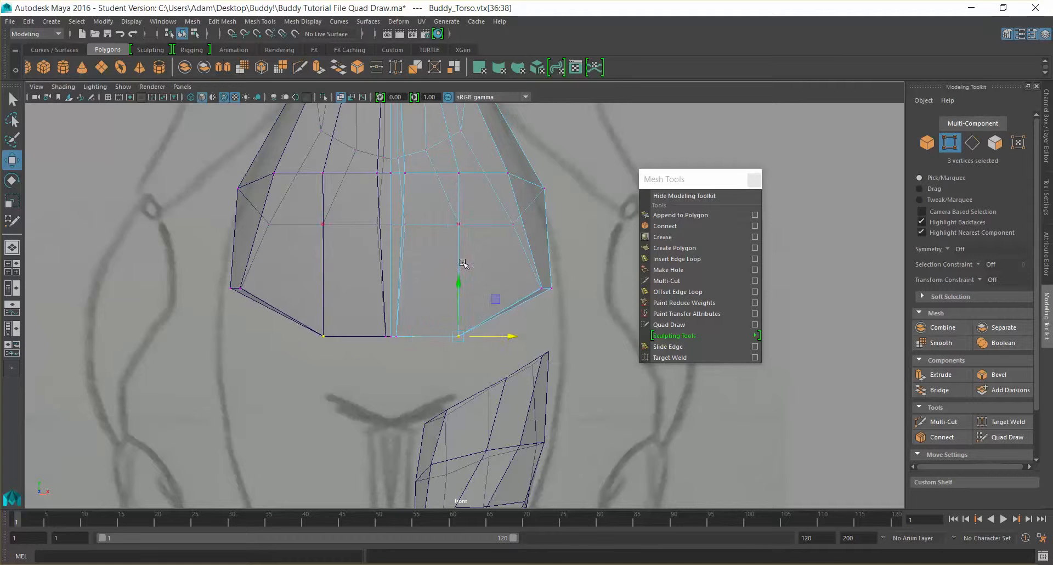
left_click_drag(458, 285, 459, 296)
left_click_drag(374, 320, 412, 351)
left_click_drag(396, 294, 398, 366)
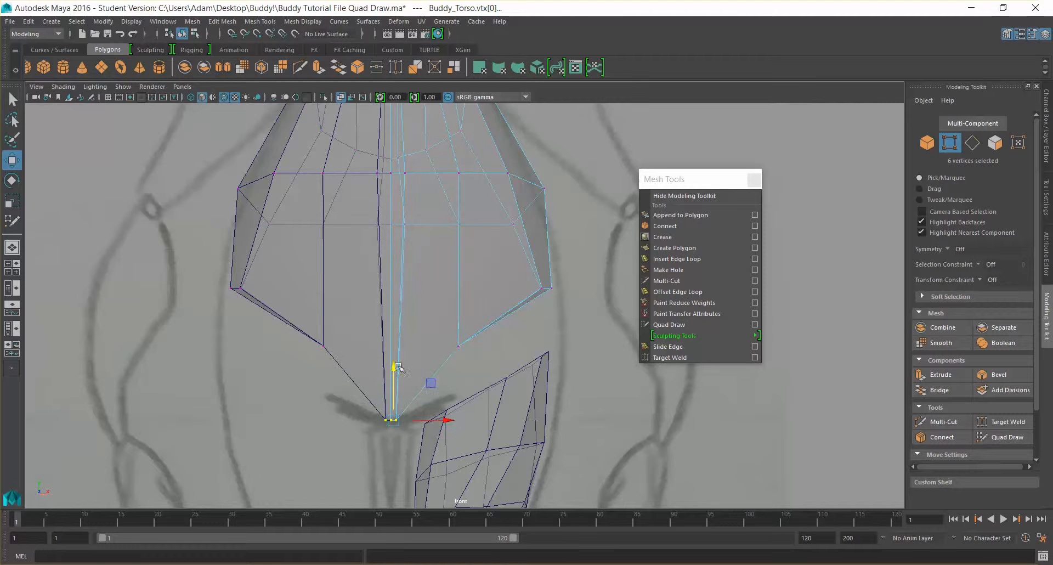
left_click_drag(485, 360, 546, 344)
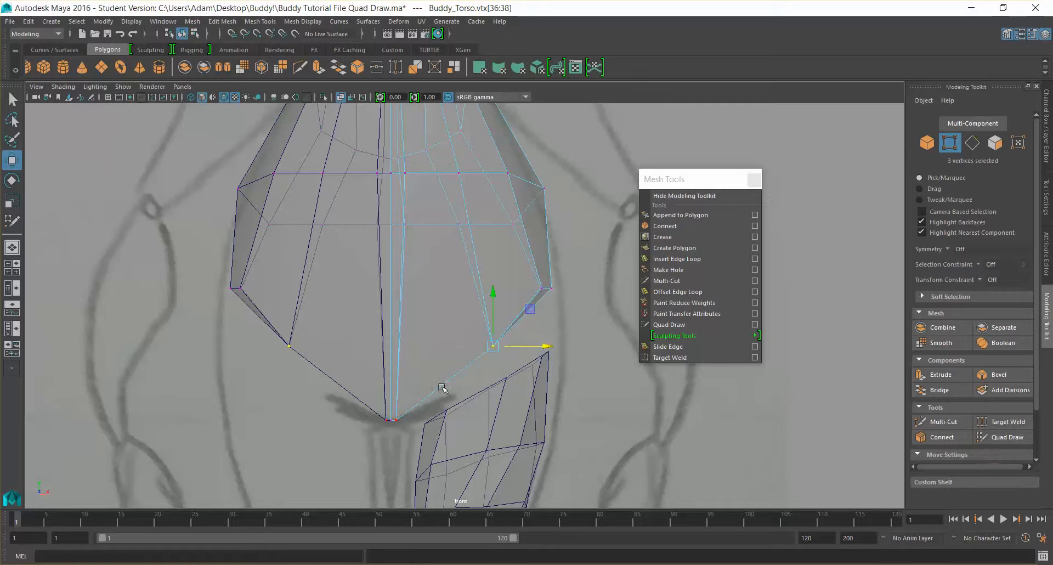
- Spread the torso's bottom center vertices apart at the crotch and pull the neighbouring lower hip vertices outward and slightly down
left_click_drag(419, 396, 392, 439)
left_click_drag(445, 420, 461, 421)
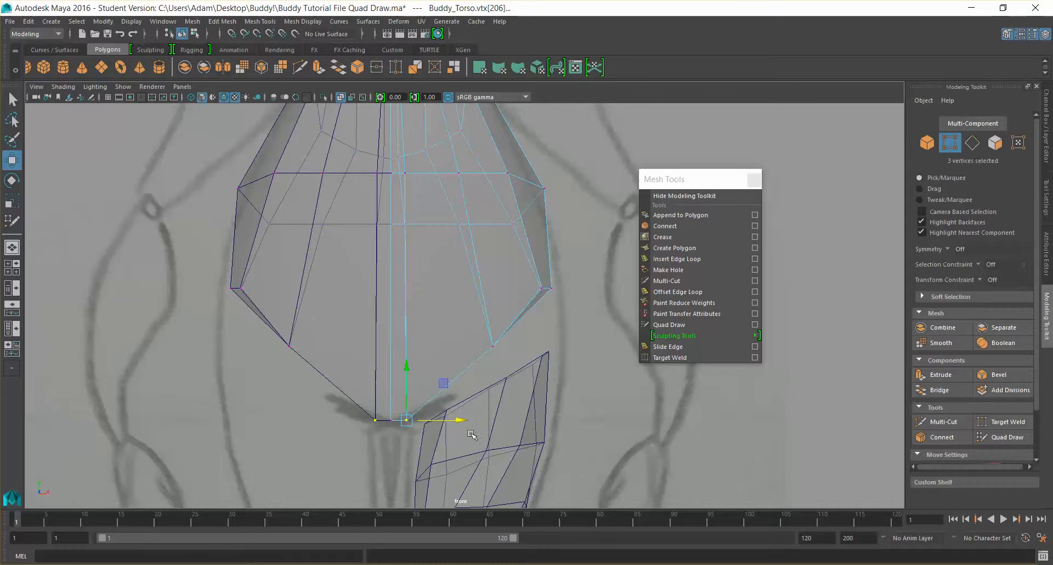
left_click_drag(459, 320, 505, 353)
left_click_drag(494, 291, 494, 301)
left_click_drag(546, 355, 556, 354)
- Lower the pair of vertices just inside the torso's outer hip corners to smooth the lower edge
left_click_drag(521, 275, 609, 289)
left_click_drag(511, 268, 596, 289)
left_click_drag(544, 237, 547, 260)
middle_click_drag(571, 349, 572, 292, "alt")
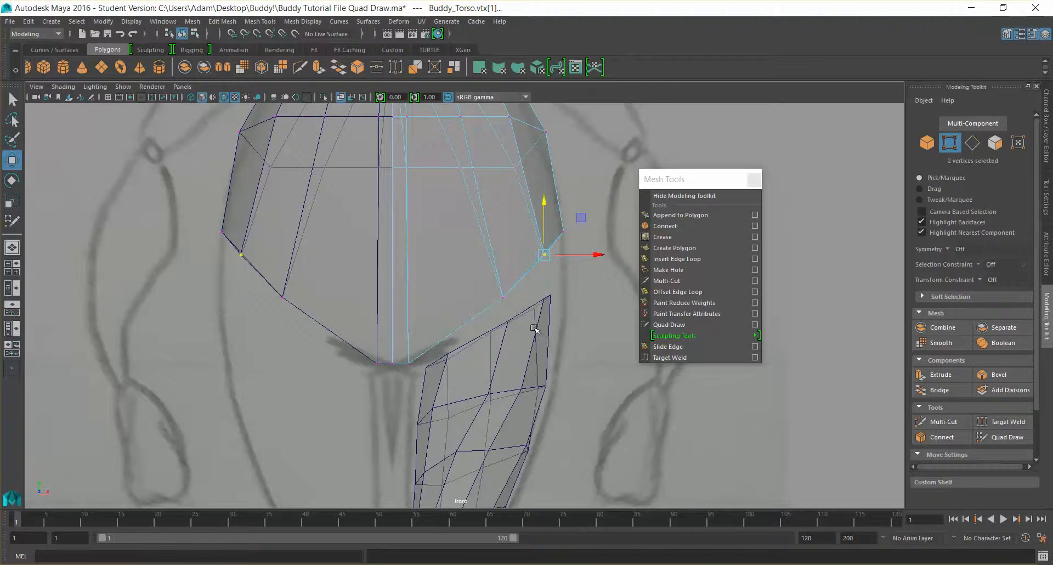
- Move the leg mesh's top outer and middle vertices outward so the thigh follows the hip outline in the reference drawing
left_click(534, 324)
scroll(559, 336, "down", 5)
middle_click_drag(558, 336, 549, 263, "alt")
scroll(547, 265, "up", 3)
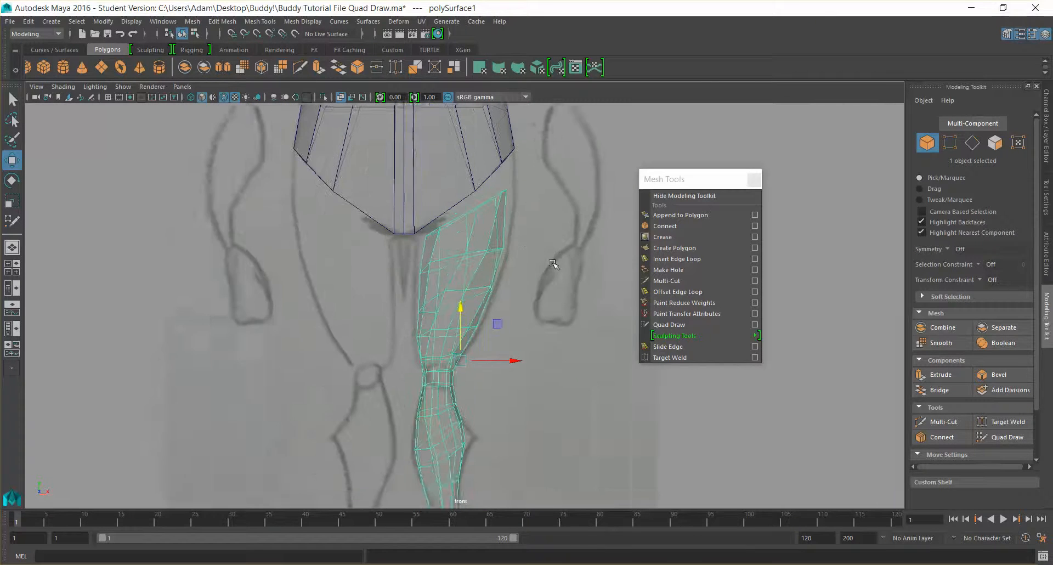
scroll(526, 247, "up", 2)
scroll(466, 285, "up", 3)
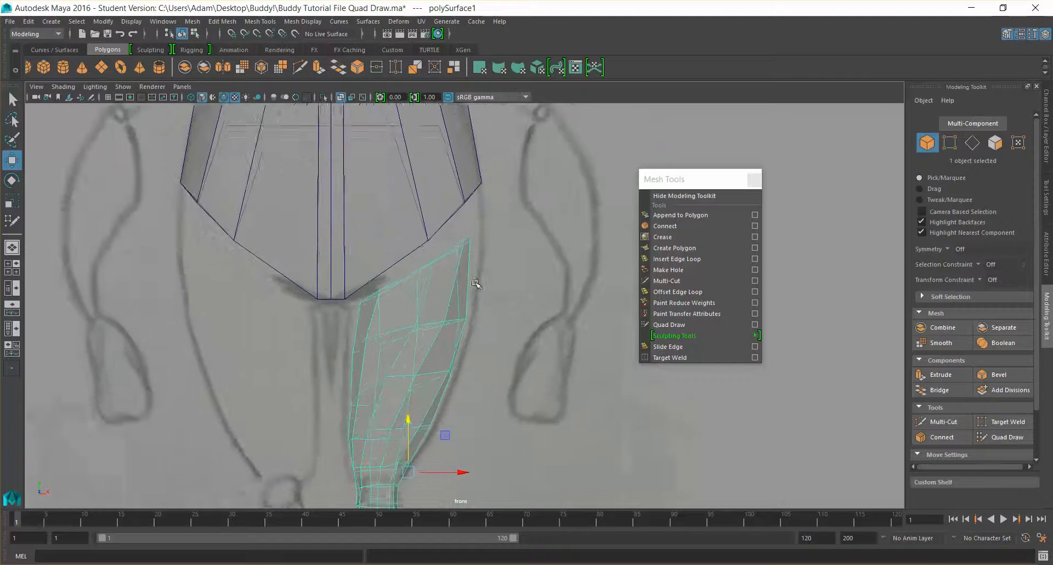
right_click_drag(442, 287, 388, 277)
left_click_drag(489, 219, 459, 260)
left_click_drag(519, 239, 531, 239)
left_click_drag(408, 261, 493, 262)
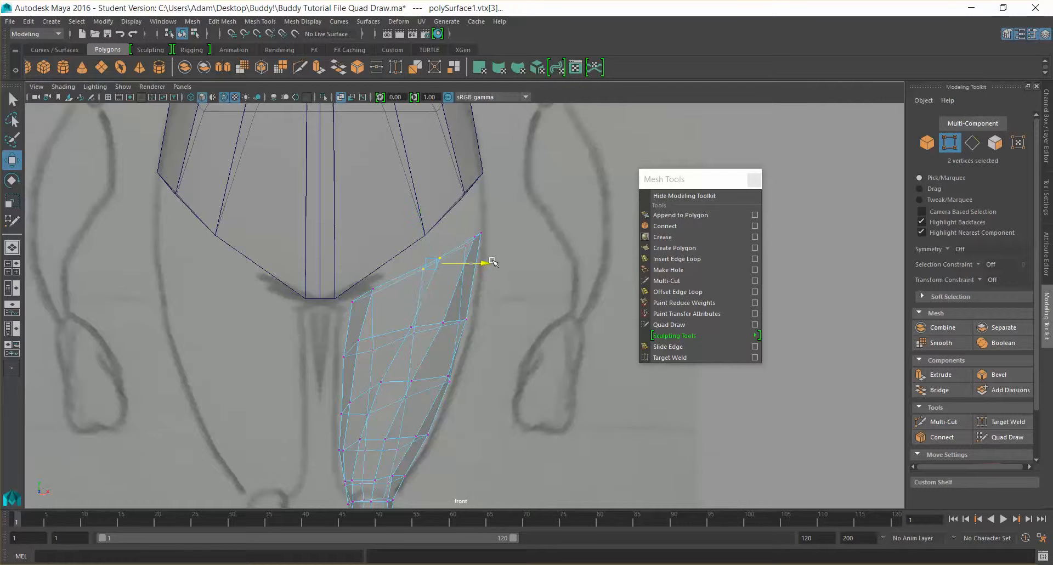
- Shift the leg's top inner vertices inward and slightly down toward the crotch, and return to object selection
left_click(432, 211)
left_click_drag(380, 312, 381, 312, "shift")
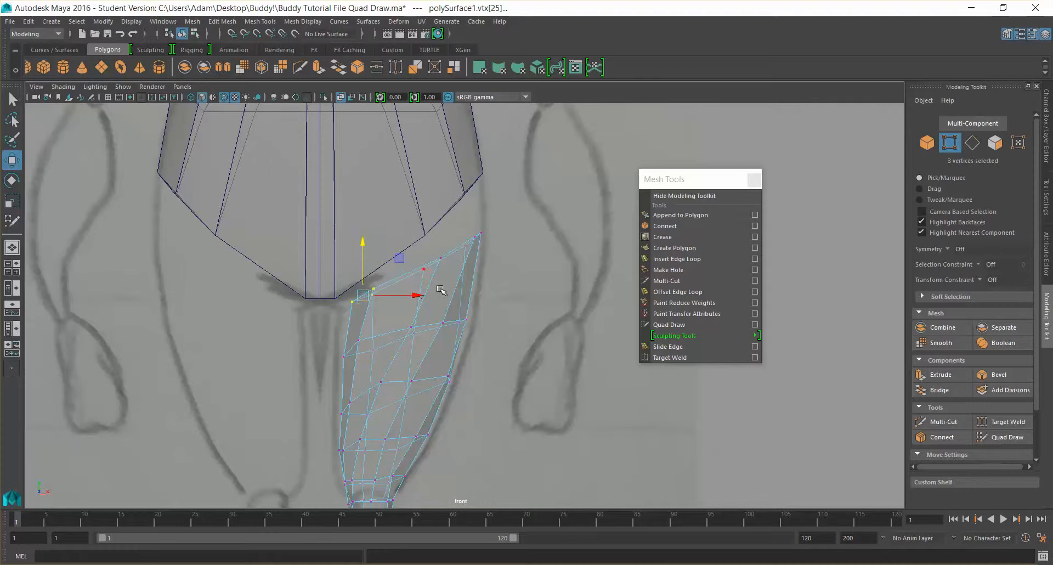
left_click_drag(417, 295, 412, 295)
left_click_drag(360, 242, 359, 247)
left_click_drag(412, 300, 407, 300)
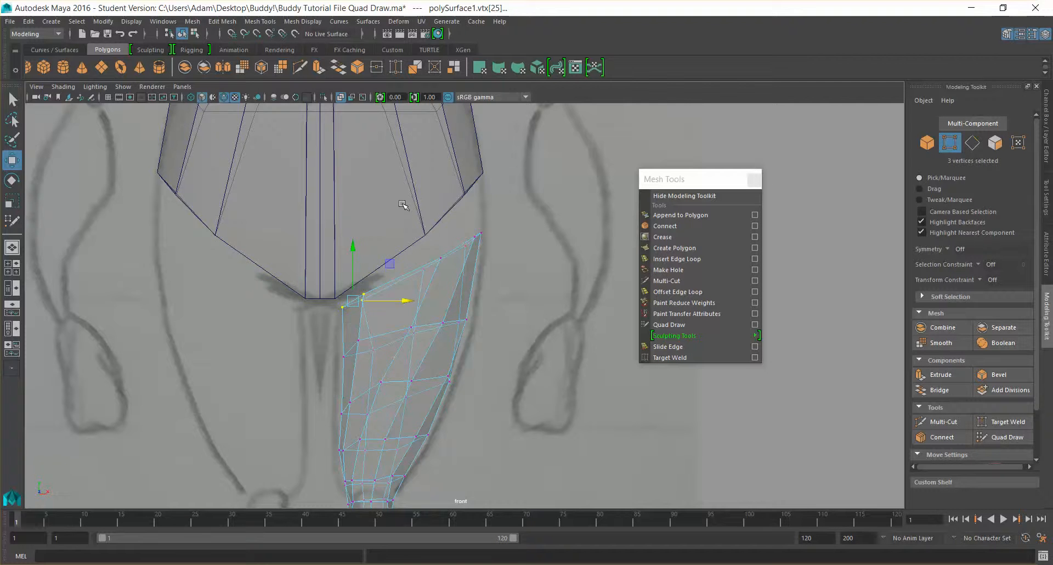
right_click_drag(408, 209, 444, 183)
- Select the original torso half and the leg, and combine them into one mesh
left_click(446, 319)
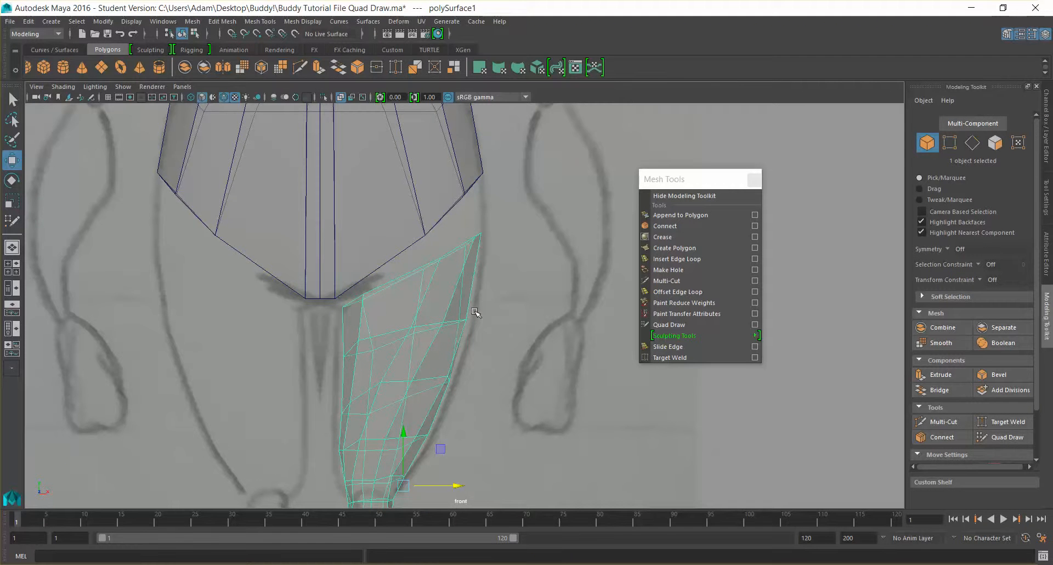
left_click(395, 196)
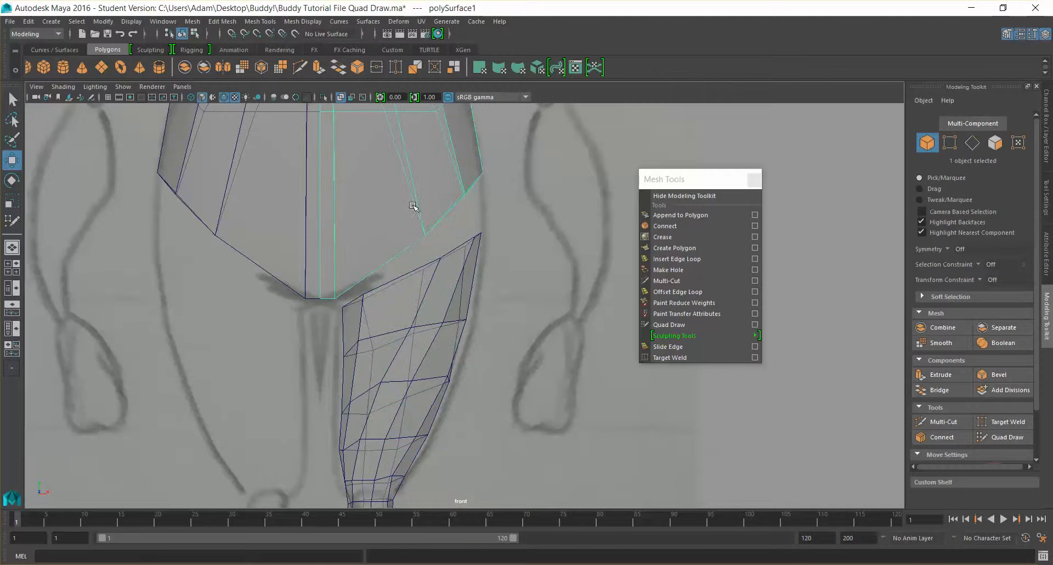
left_click(420, 336)
scroll(420, 336, "down", 6)
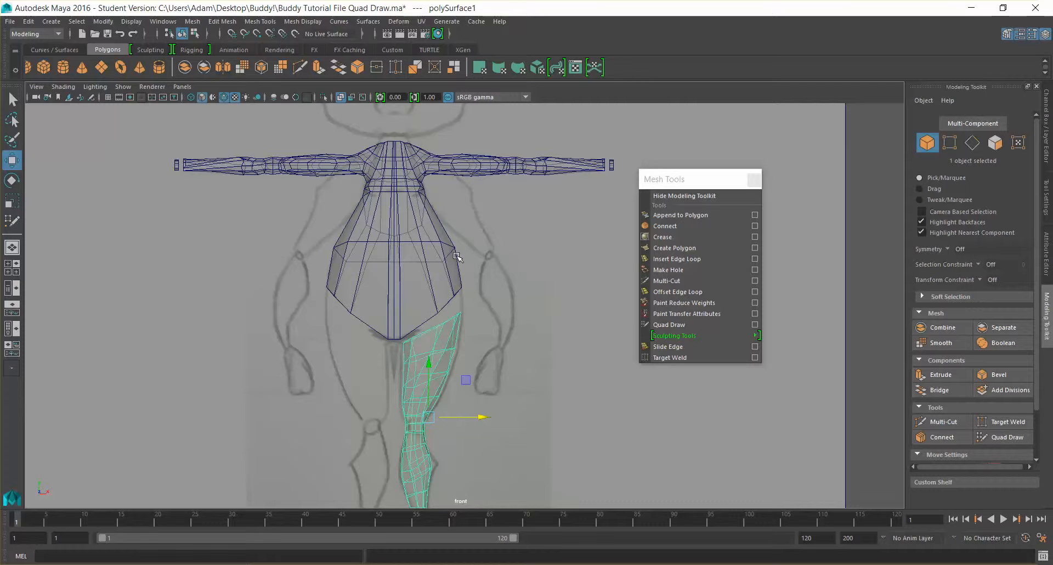
left_click(444, 270, "shift")
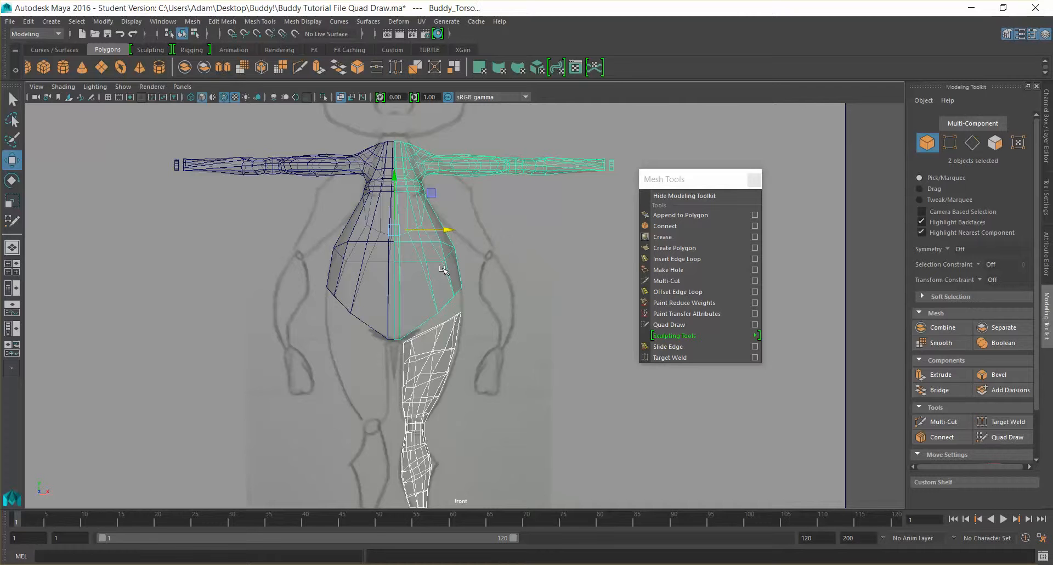
left_click(438, 359)
left_click(430, 264)
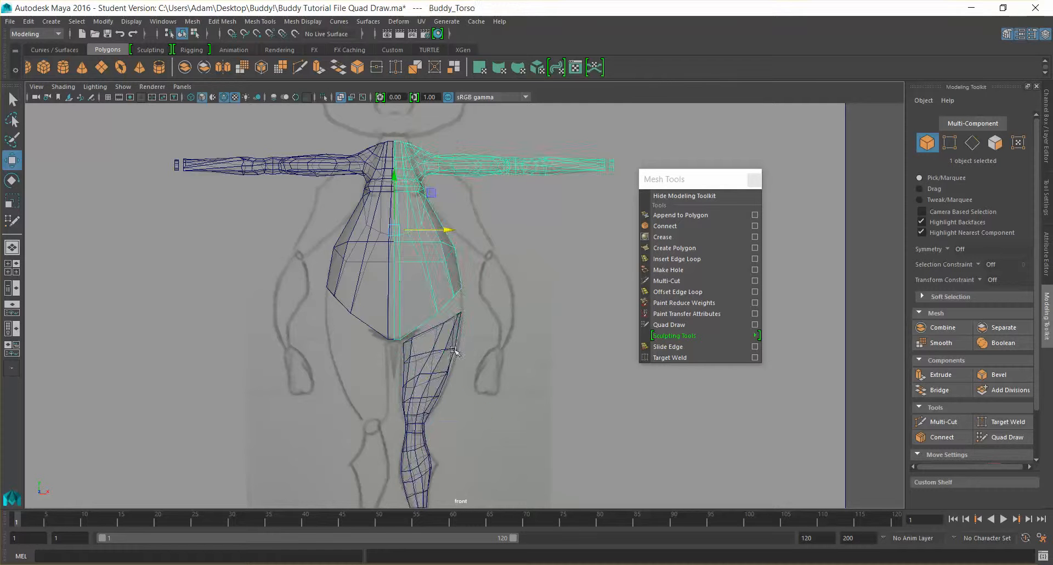
left_click(448, 356, "shift")
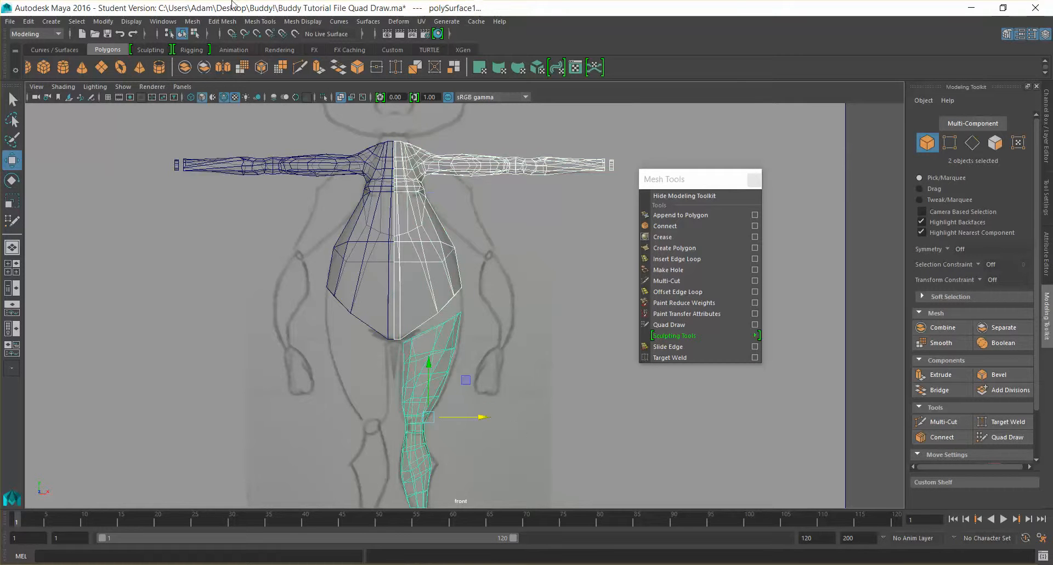
left_click(1051, 109)
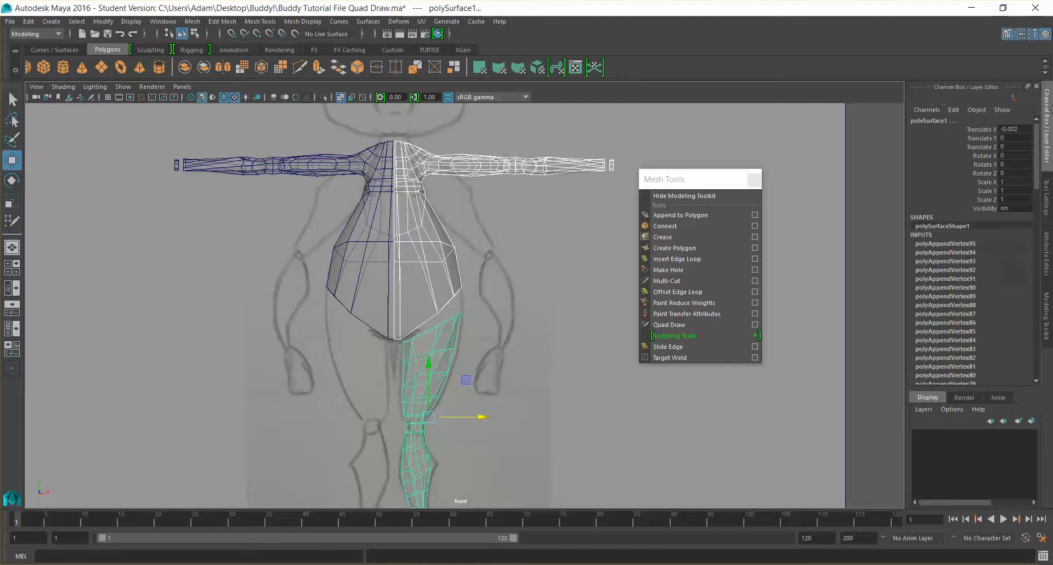
left_click(193, 22)
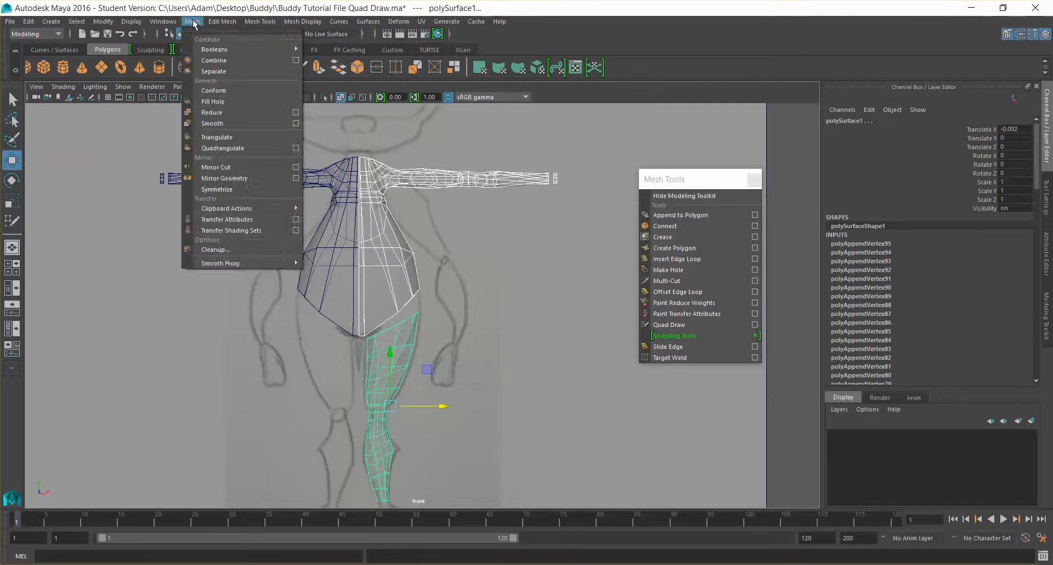
left_click(225, 62)
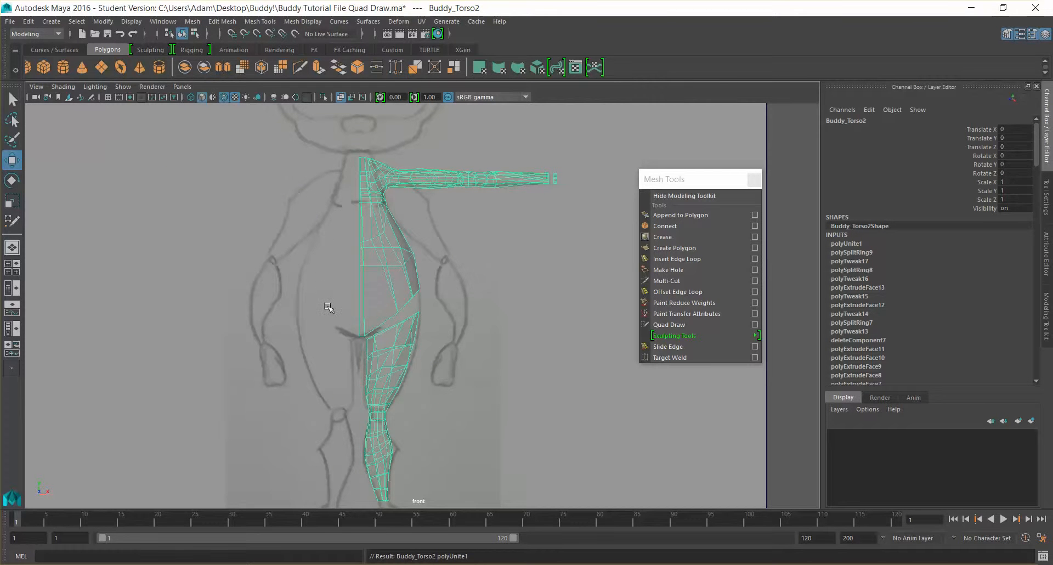
- Center the pivot of the combined torso and leg mesh and switch to the perspective view
scroll(378, 288, "down", 5)
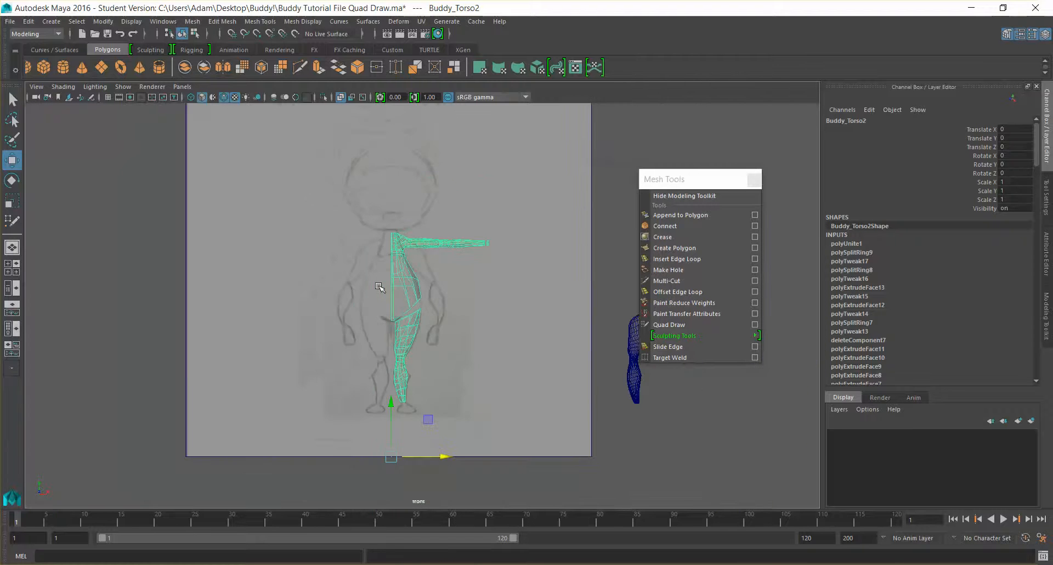
scroll(387, 279, "up", 5)
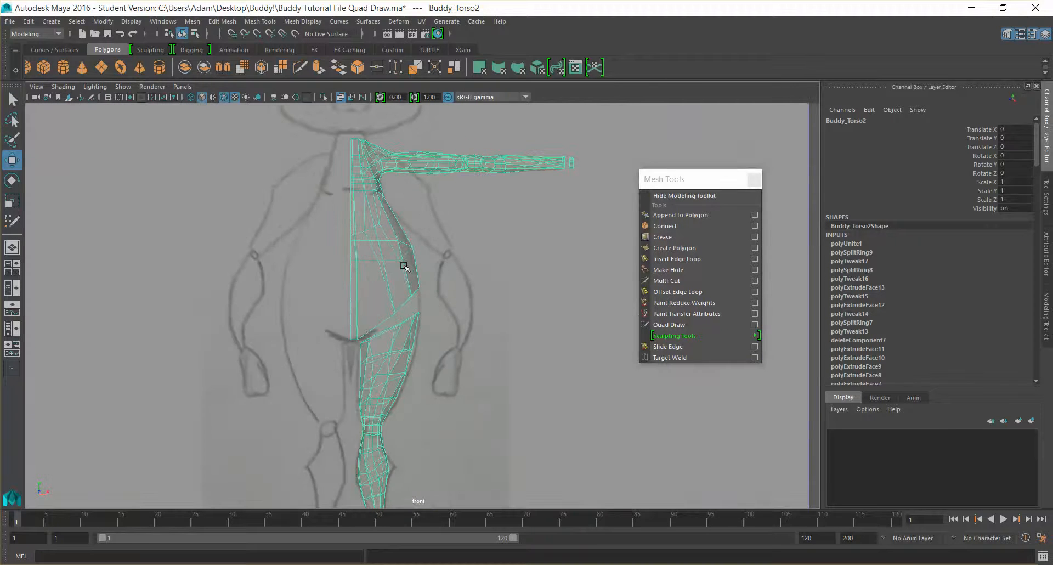
scroll(404, 266, "up", 3)
scroll(400, 263, "down", 8)
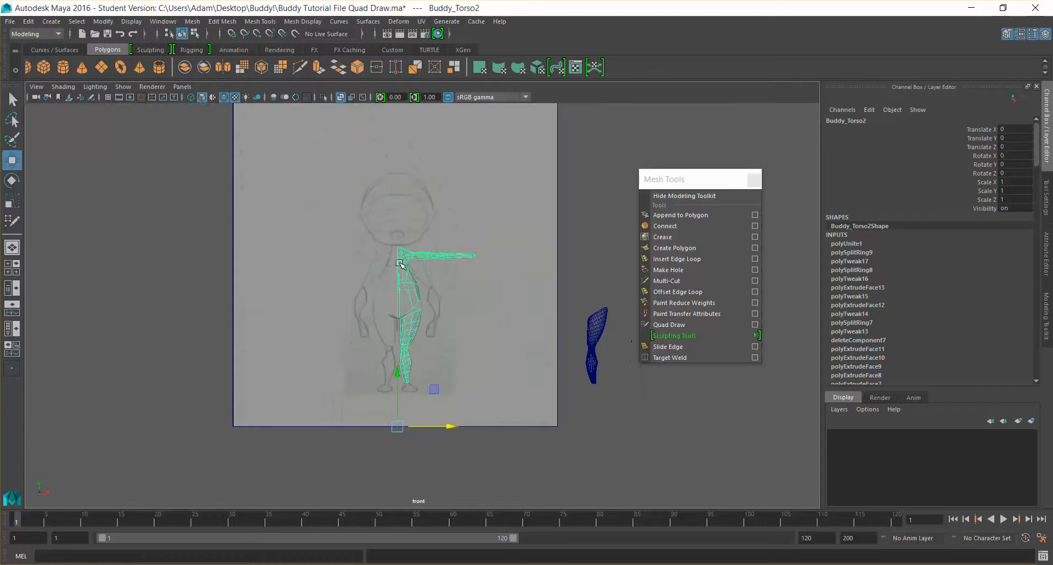
scroll(400, 264, "up", 2)
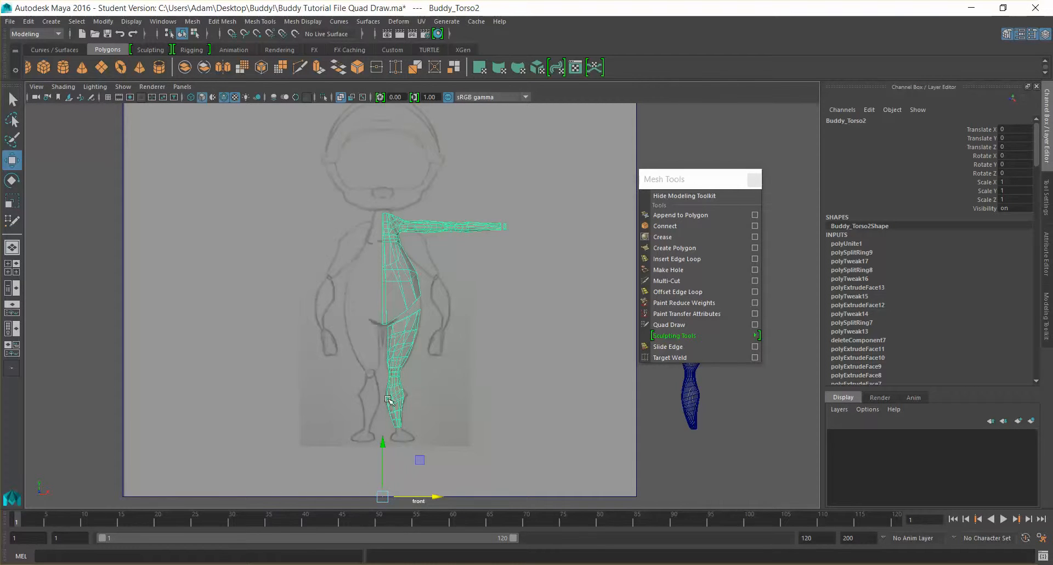
left_click(105, 22)
left_click(127, 90)
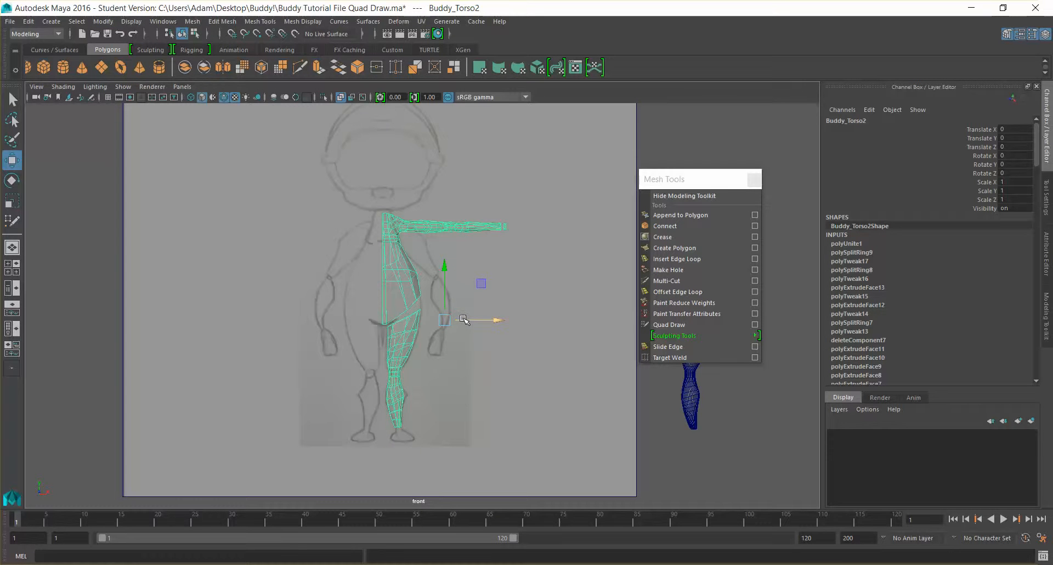
left_click_drag(516, 356, 452, 397, "alt")
left_click(182, 86)
mouse_move(249, 98)
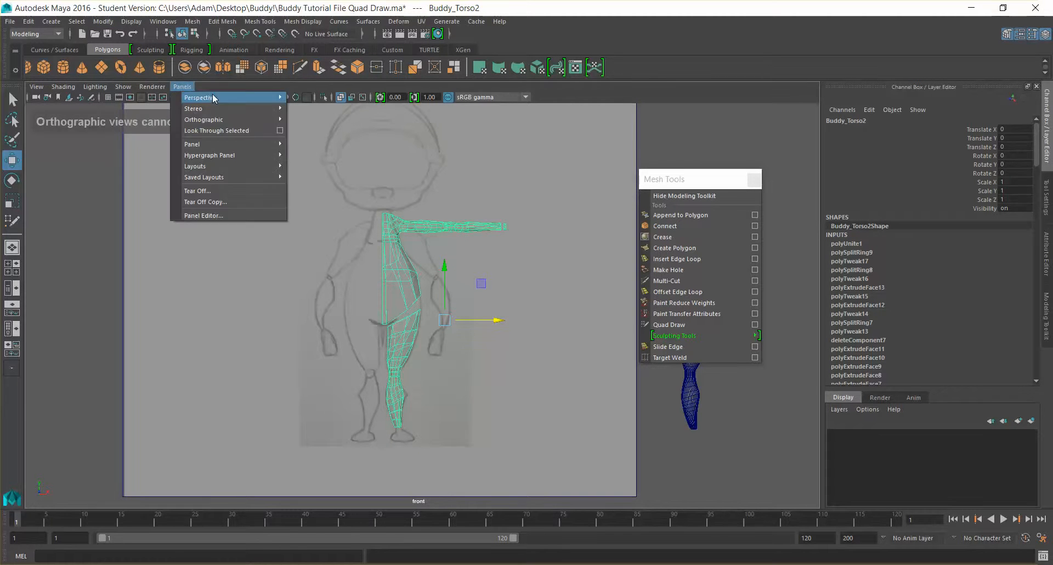
left_click_drag(463, 291, 455, 254, "alt")
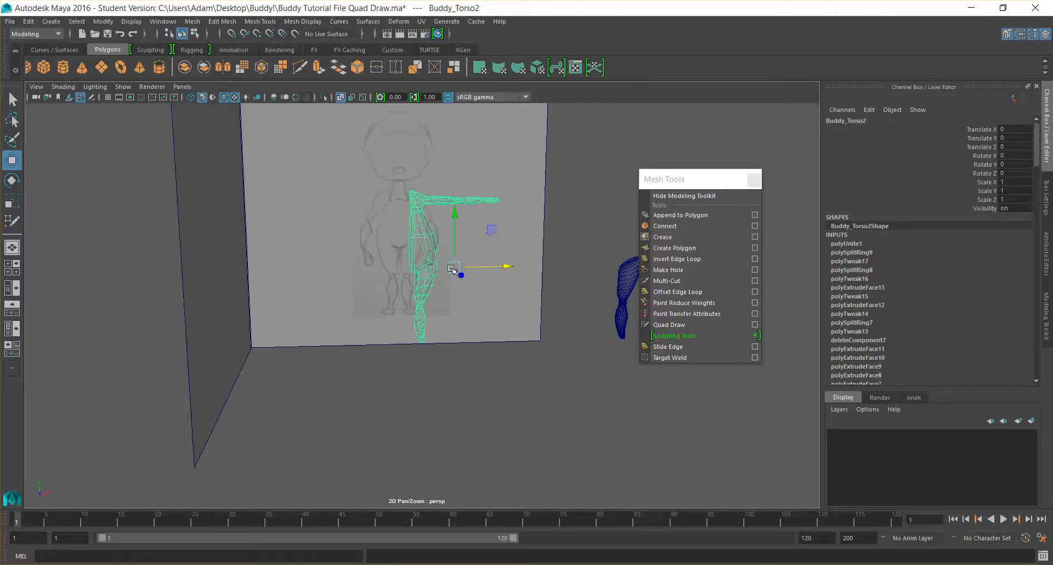
- Try mirroring the combined mesh with Duplicate Special, and undo both the duplicate and the pivot centering
left_click(32, 24)
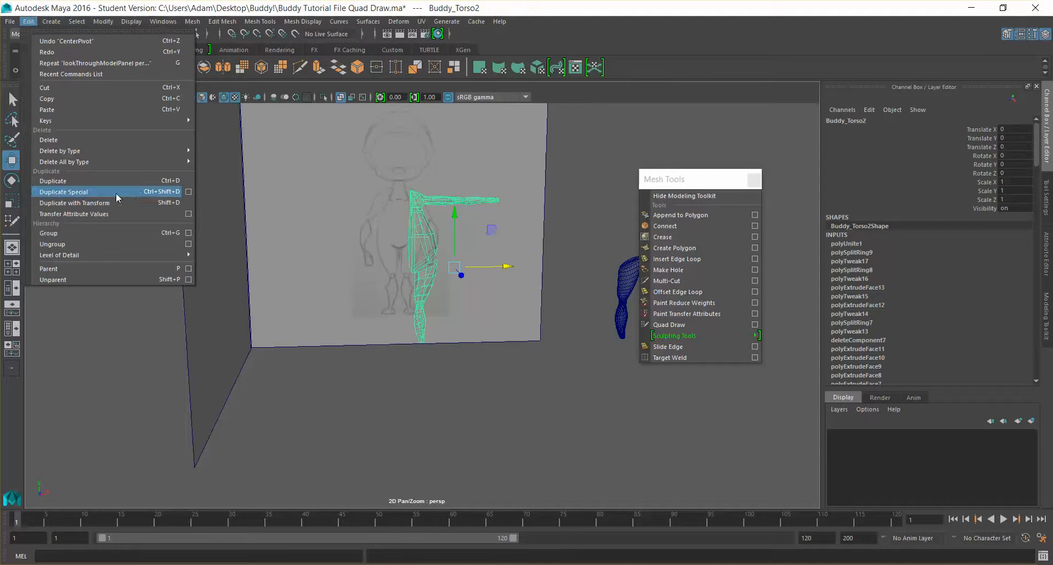
left_click(140, 193)
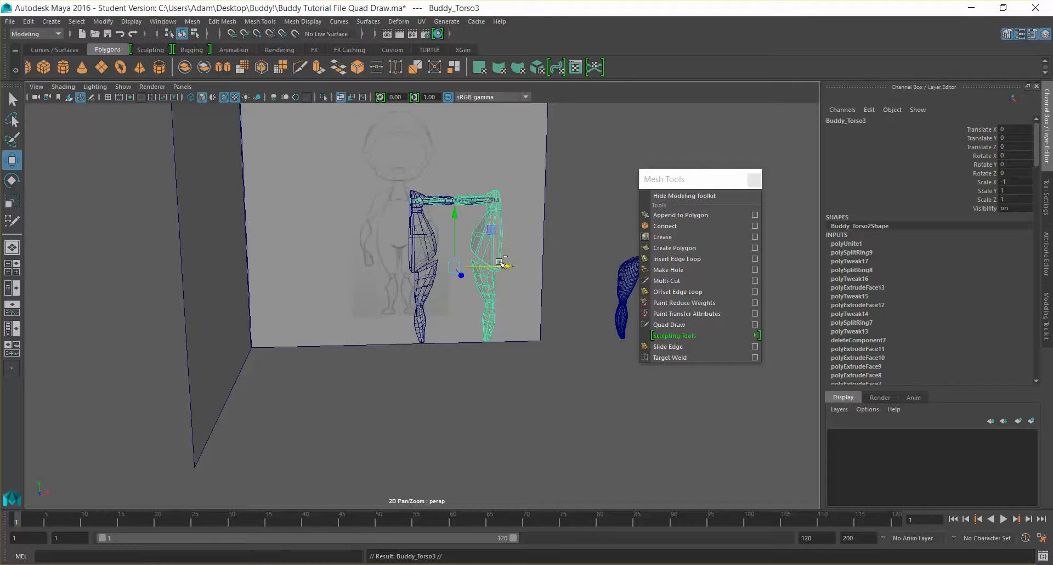
key("ctrl+z")
key("ctrl+z")
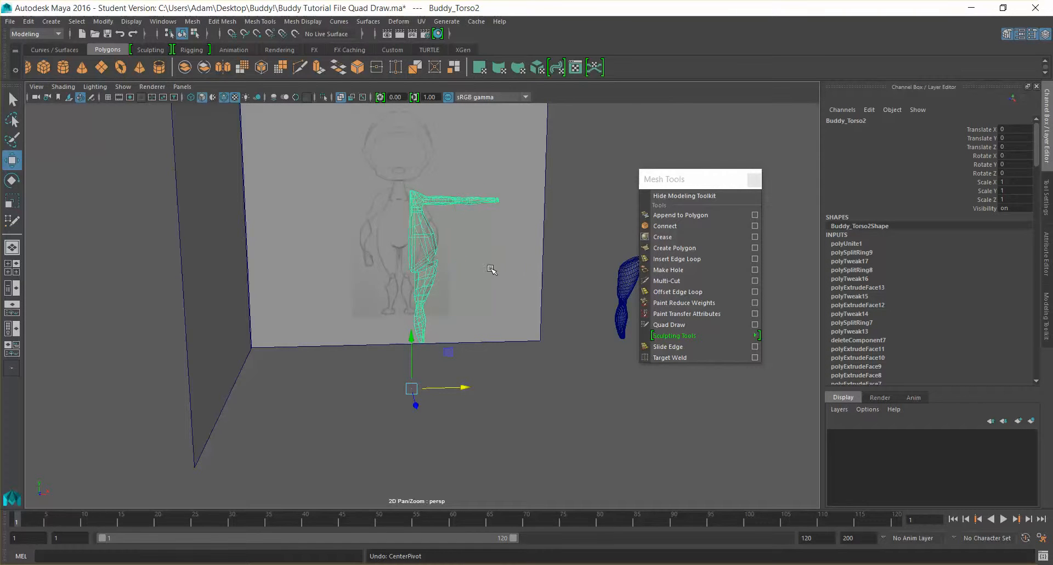
- Return to the front view and raise the combined mesh's pivot along the body's center line to the torso
left_click(182, 86)
mouse_move(237, 121)
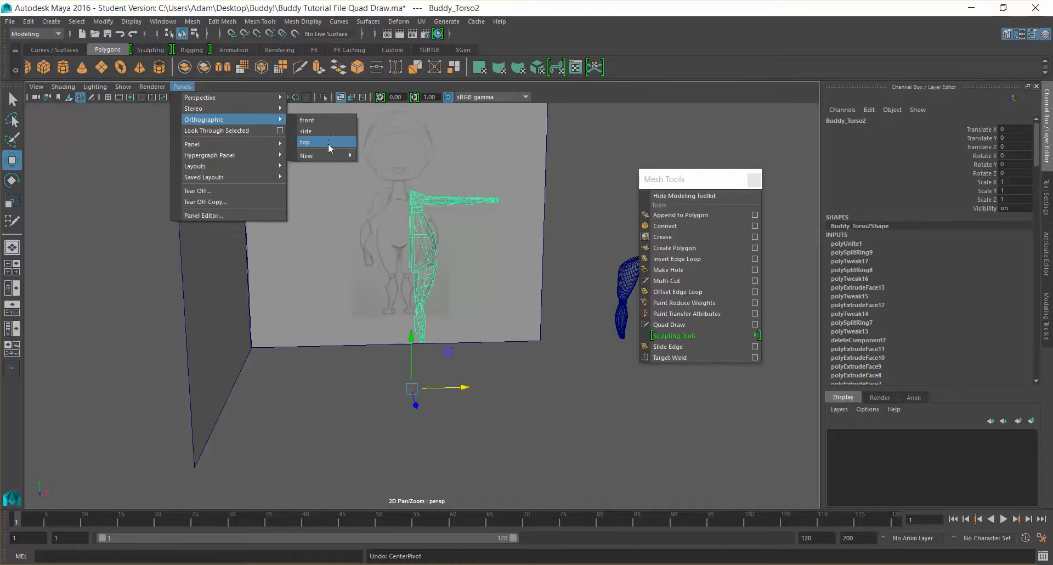
left_click(321, 120)
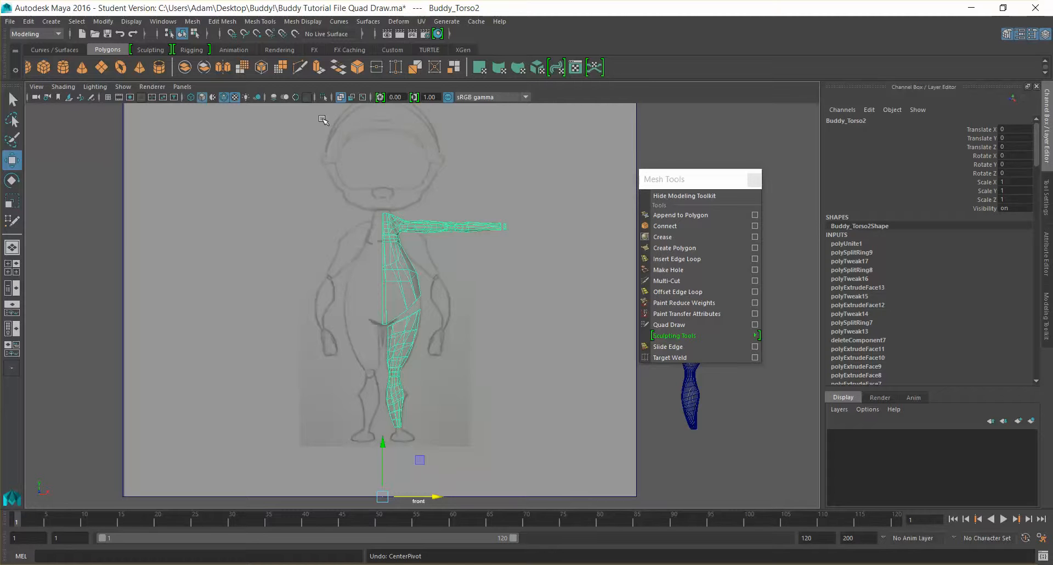
key("d")
left_click_drag(379, 442, 386, 220)
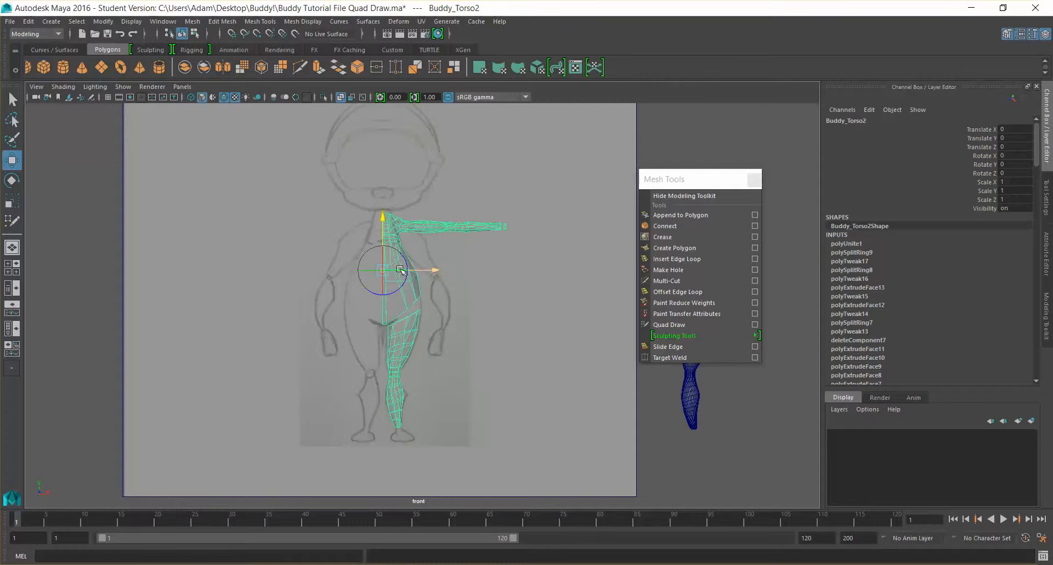
left_click(12, 99)
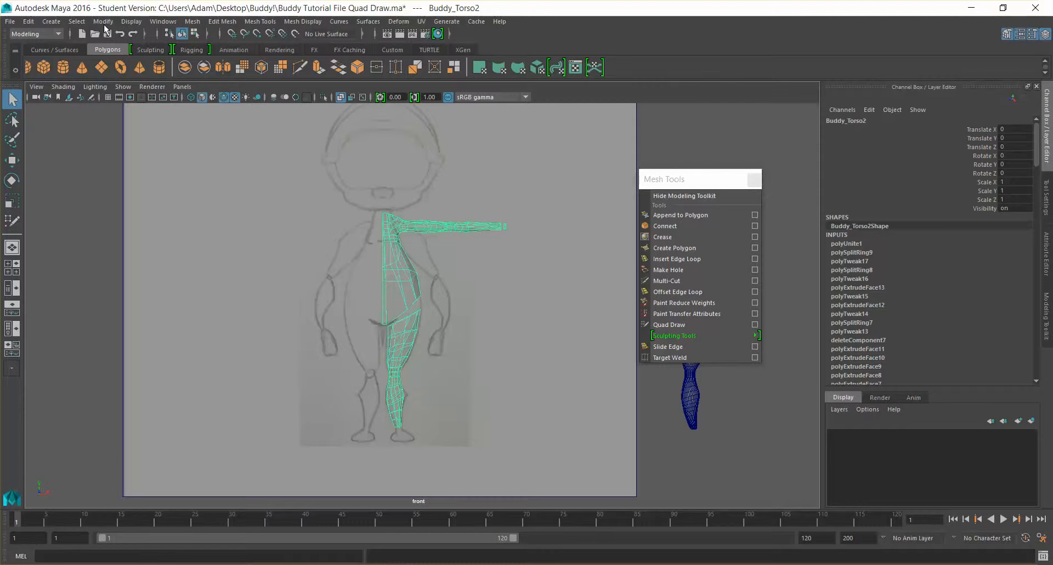
key("w")
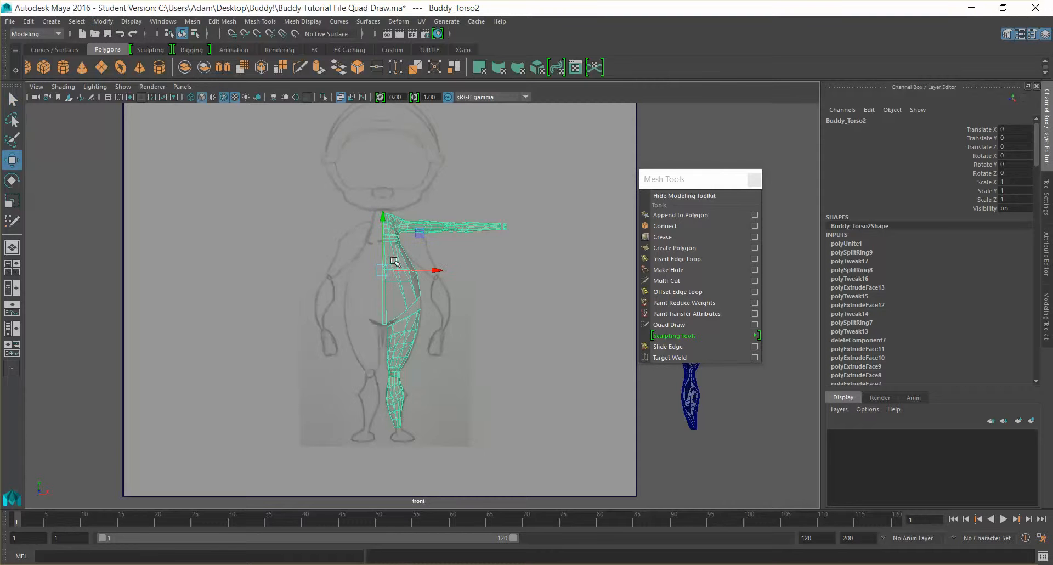
- Mirror the combined mesh with Duplicate Special as one instance, with X scale -1, grouped under the parent
left_click(48, 25)
left_click(28, 22)
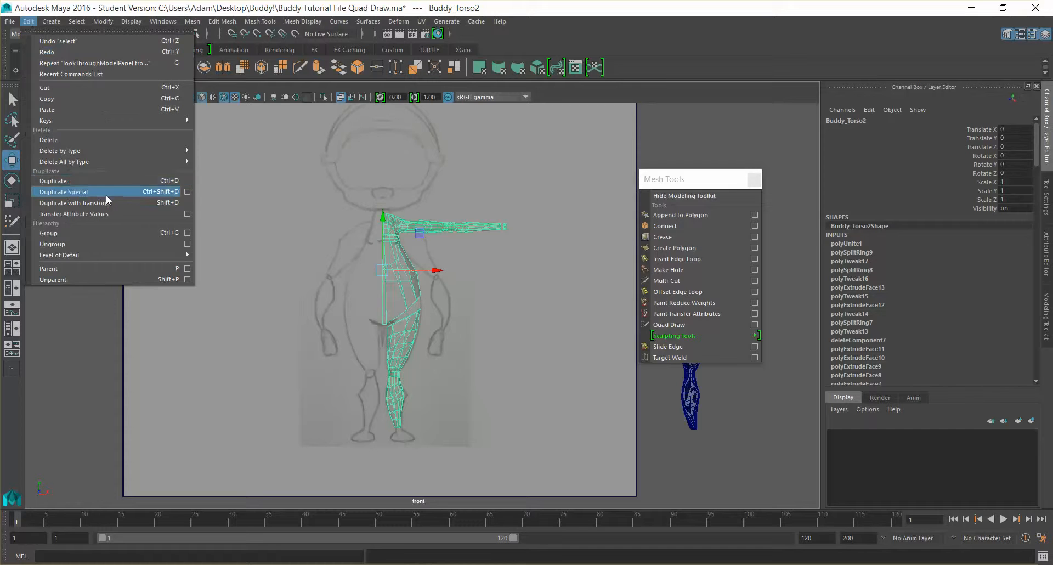
left_click(187, 191)
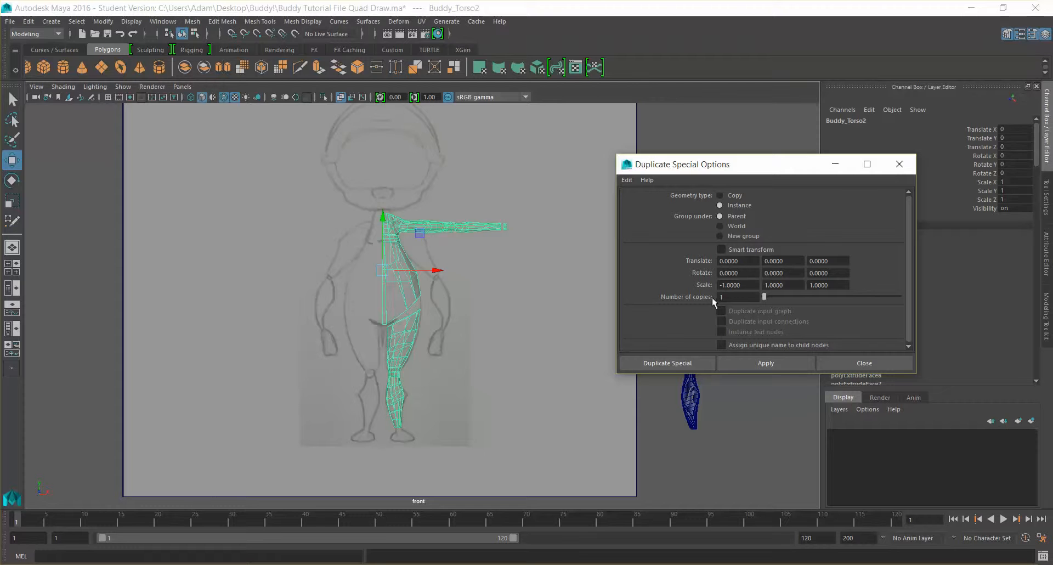
left_click(753, 361)
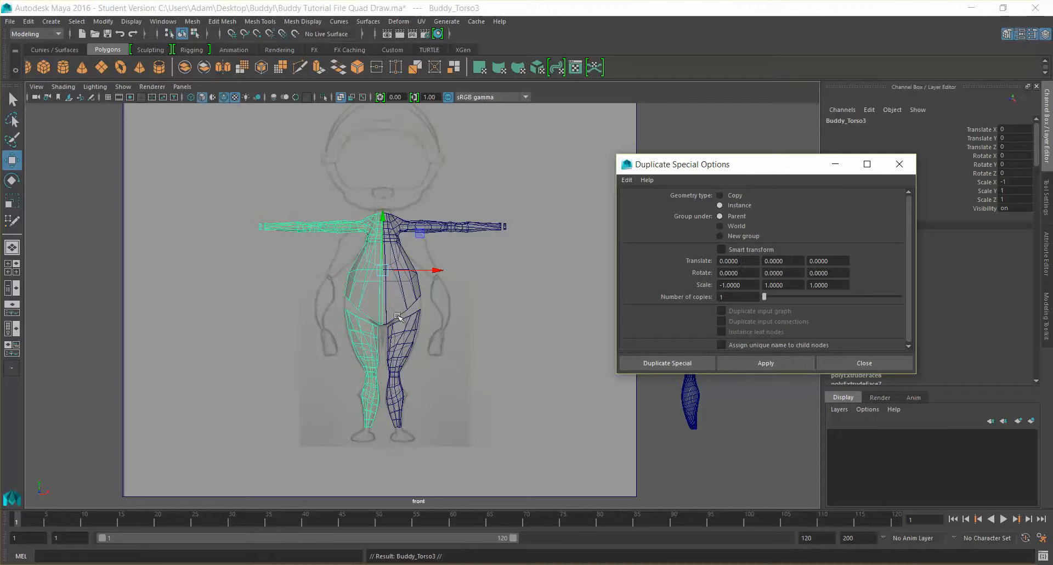
left_click(864, 363)
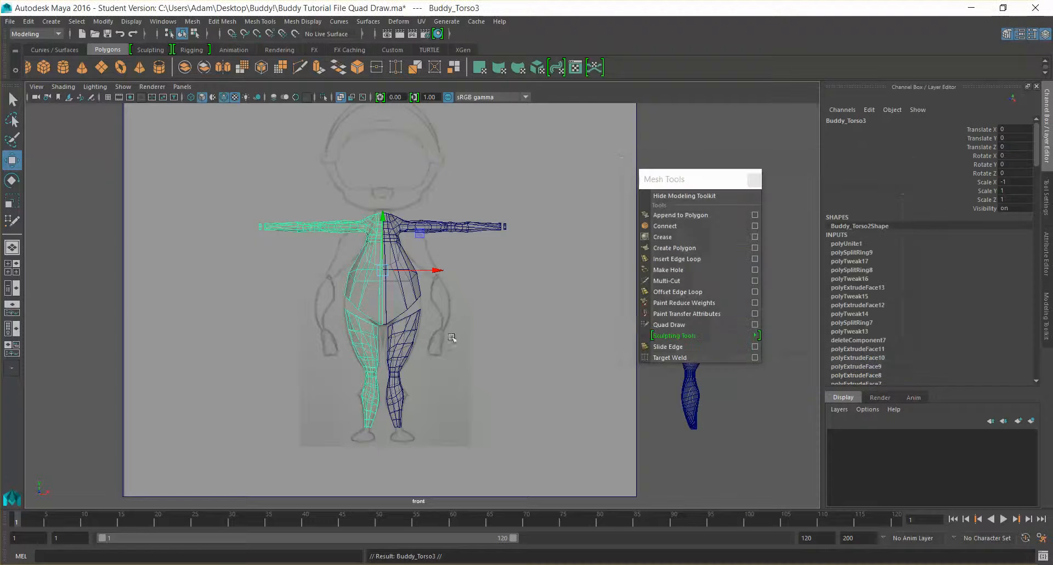
- Deselect the mirrored copy in the front view and switch to the perspective view
scroll(570, 291, "up", 3)
left_click(524, 377)
scroll(565, 400, "down", 3)
left_click_drag(606, 427, 562, 447, "alt")
scroll(439, 273, "up", 4)
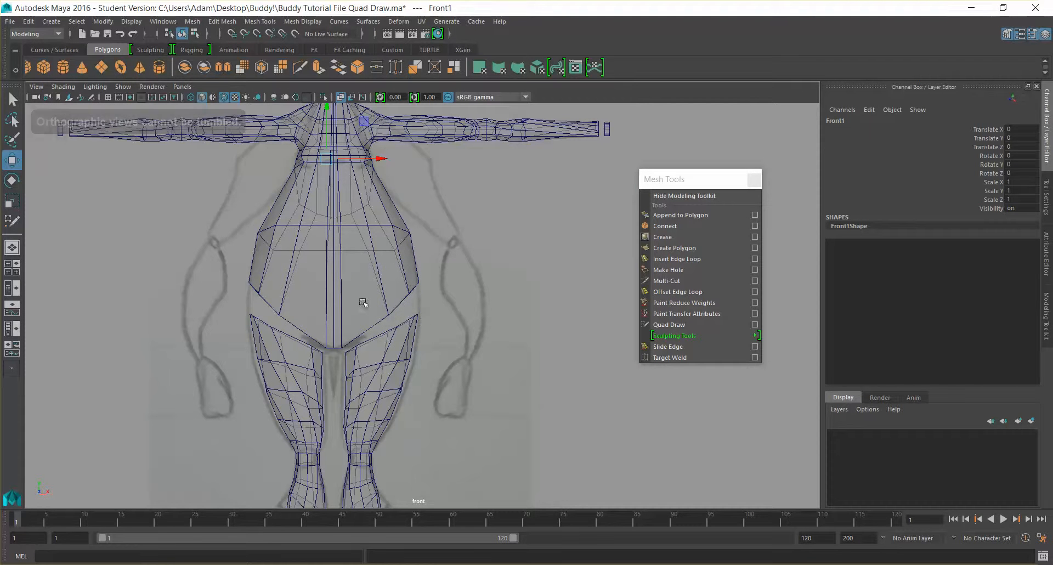
left_click(182, 87)
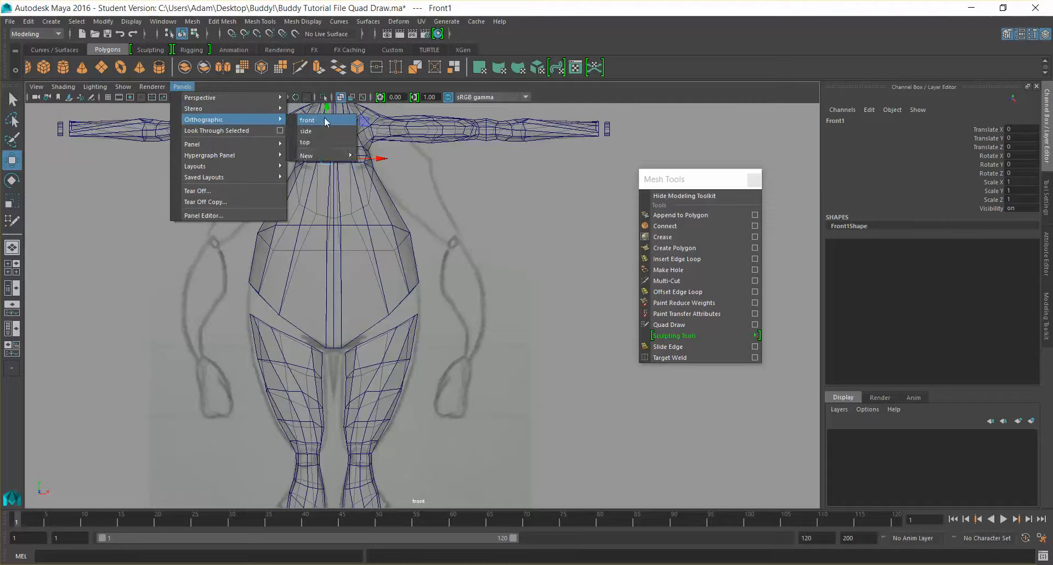
mouse_move(245, 91)
left_click(308, 98)
- Select all faces of the leg on the original half-body mesh
left_click_drag(479, 294, 464, 372, "alt")
left_click(465, 373)
left_click(438, 289)
scroll(442, 292, "up", 5)
left_click_drag(443, 293, 430, 324, "alt")
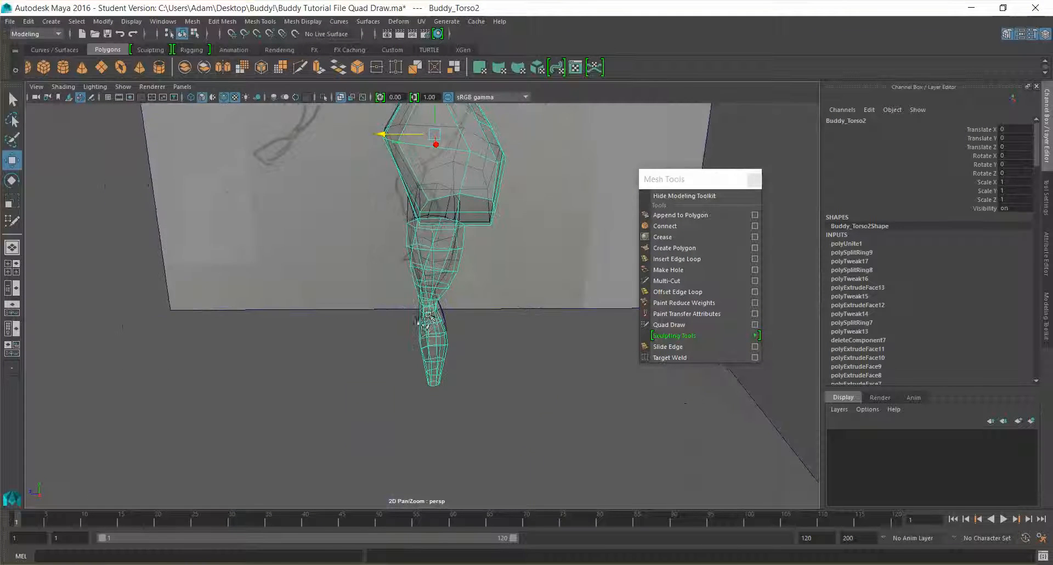
right_click(432, 262)
right_click_drag(437, 287, 437, 292)
double_click(441, 260)
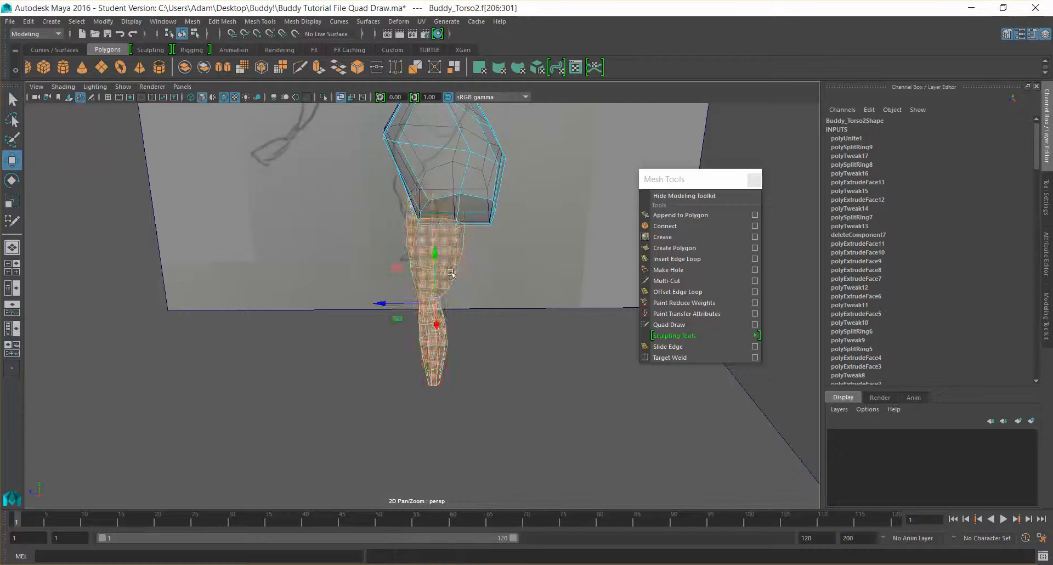
- Reposition the selected leg beneath the torso's hip opening and scale it up slightly, leaving a small gap below the torso
left_click_drag(496, 326, 582, 320, "alt")
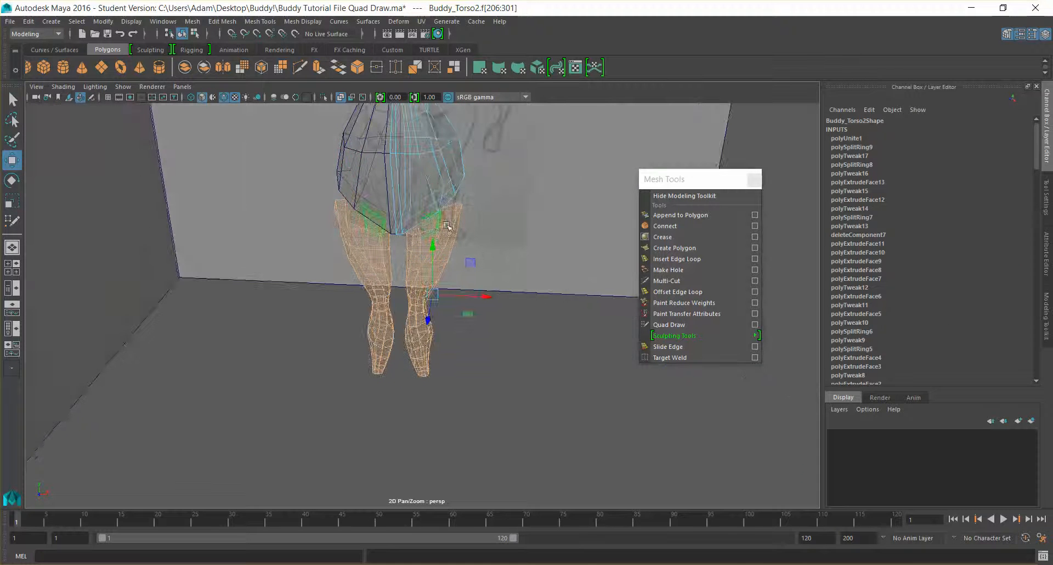
left_click_drag(501, 264, 393, 292, "alt")
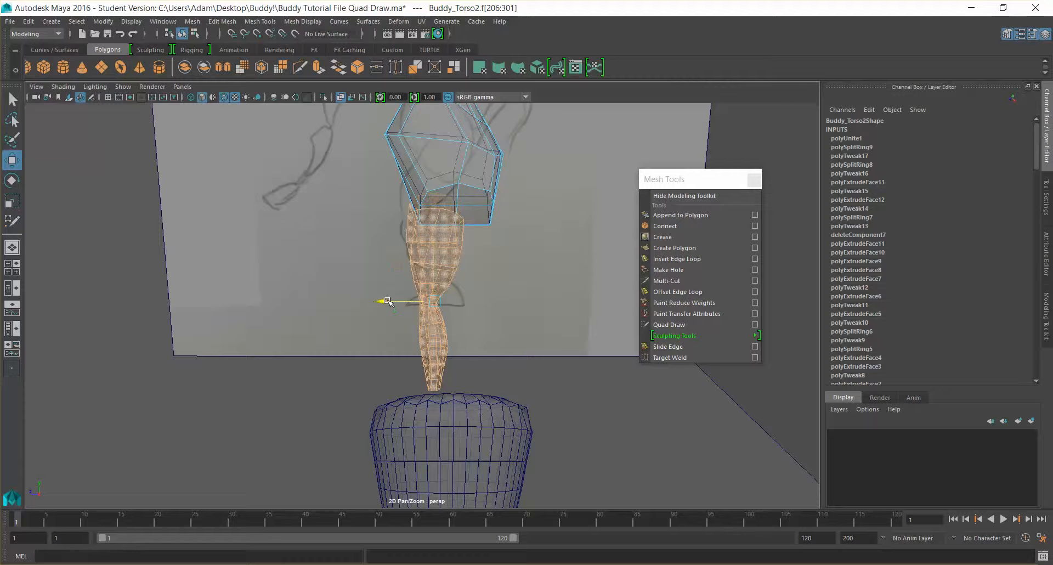
left_click_drag(420, 310, 376, 379, "alt")
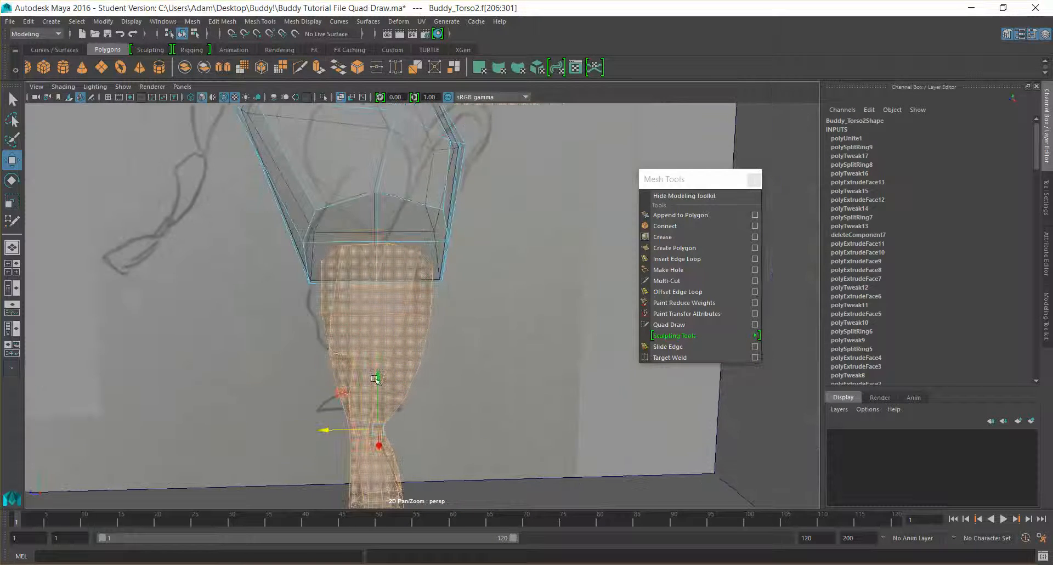
left_click_drag(325, 429, 498, 379, "alt")
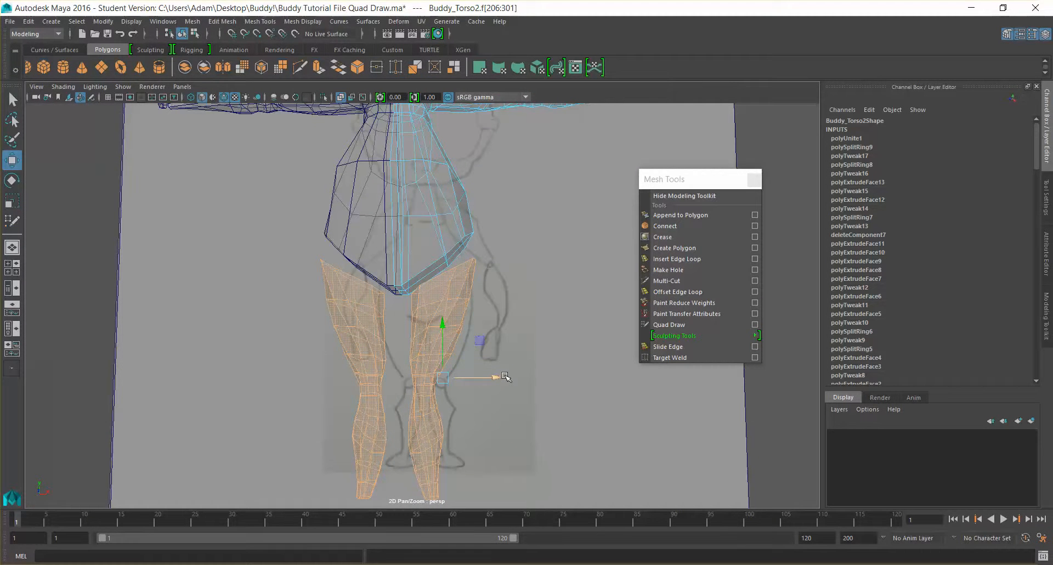
key("e")
key("r")
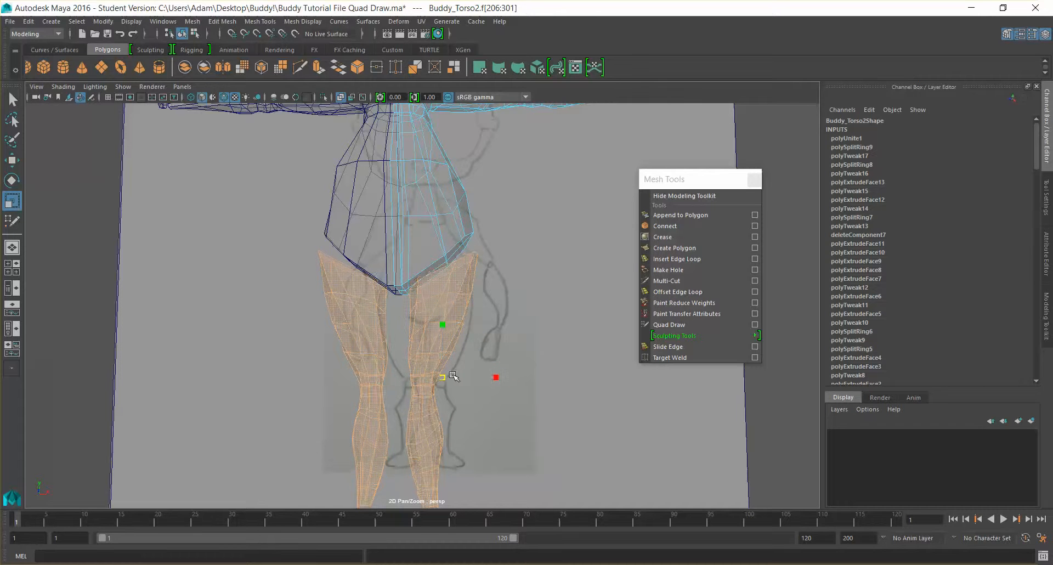
key("w")
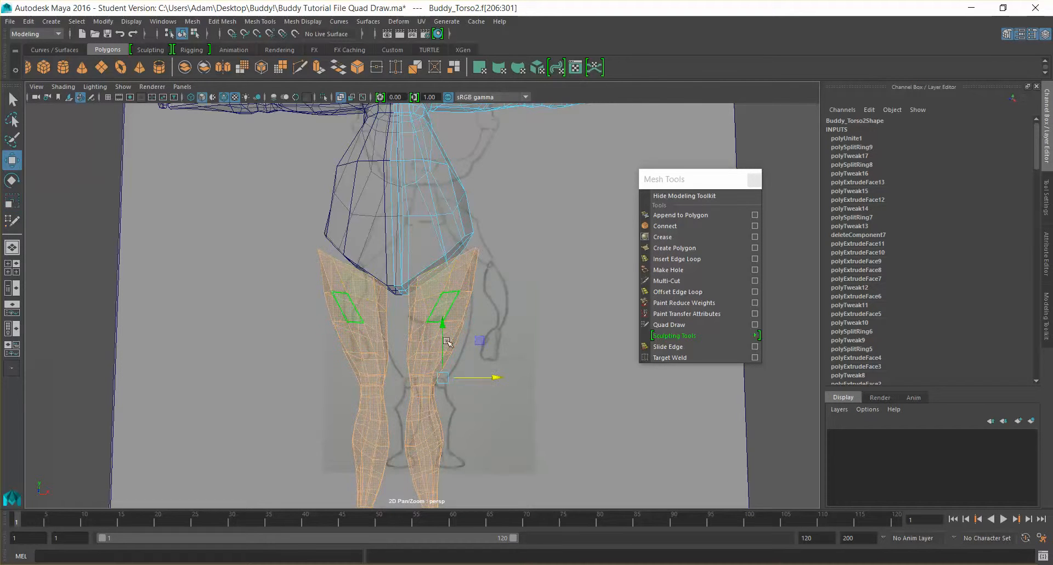
scroll(477, 332, "down", 2)
left_click_drag(478, 332, 531, 395, "alt")
scroll(495, 340, "up", 5)
left_click_drag(496, 341, 474, 276, "alt")
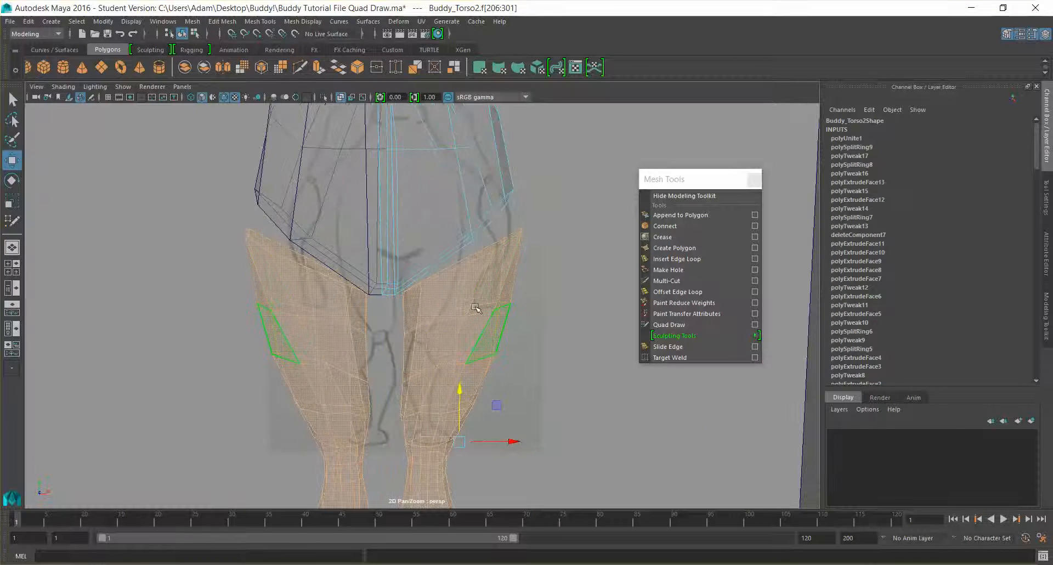
- Select the leg's top border edge loop and rotate it to follow the slope of the torso's hip line
right_click_drag(474, 276, 475, 306)
right_click_drag(477, 247, 476, 246)
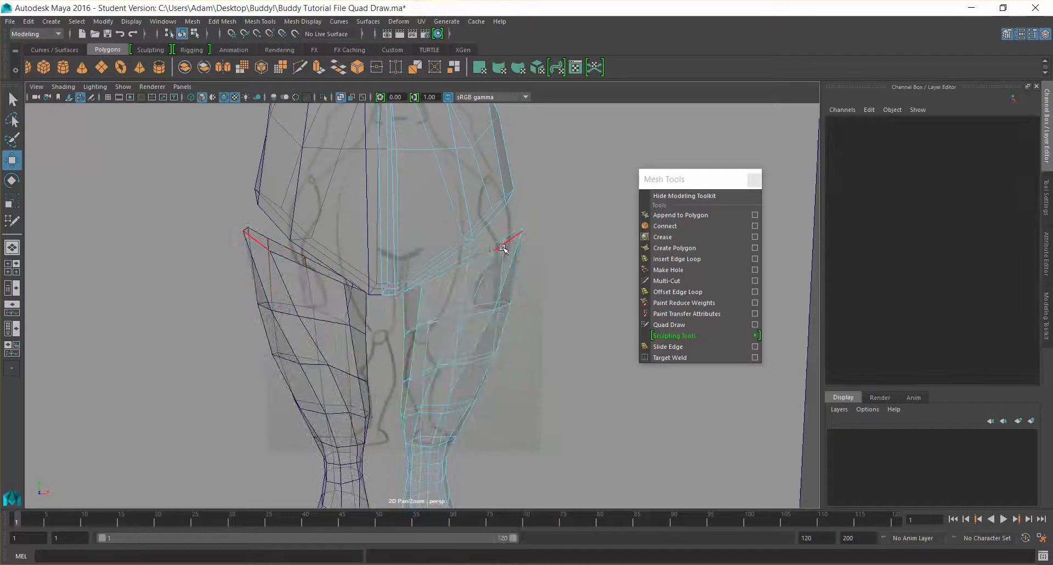
left_click(510, 242)
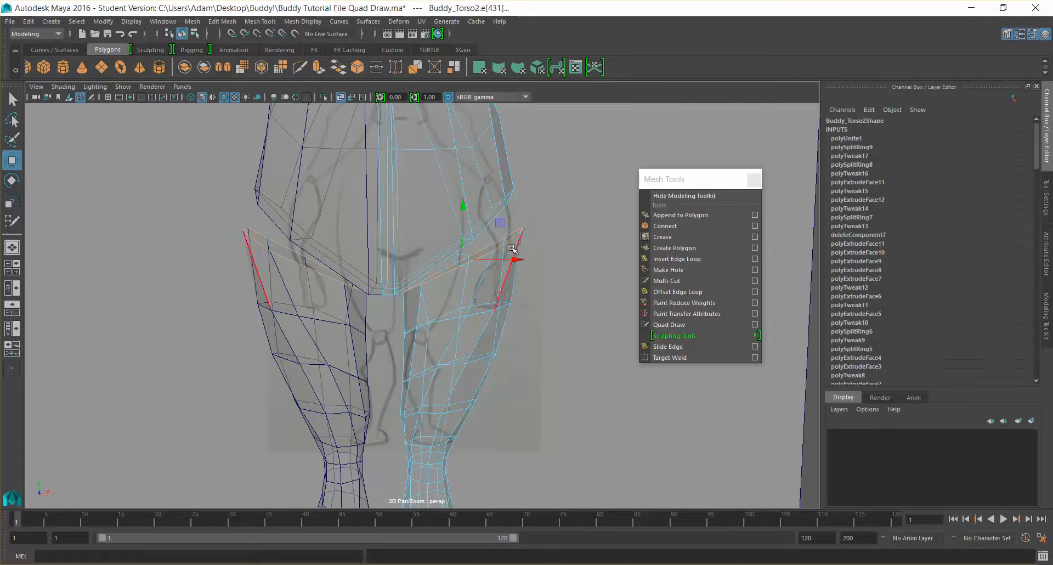
key("e")
left_click_drag(445, 214, 438, 218)
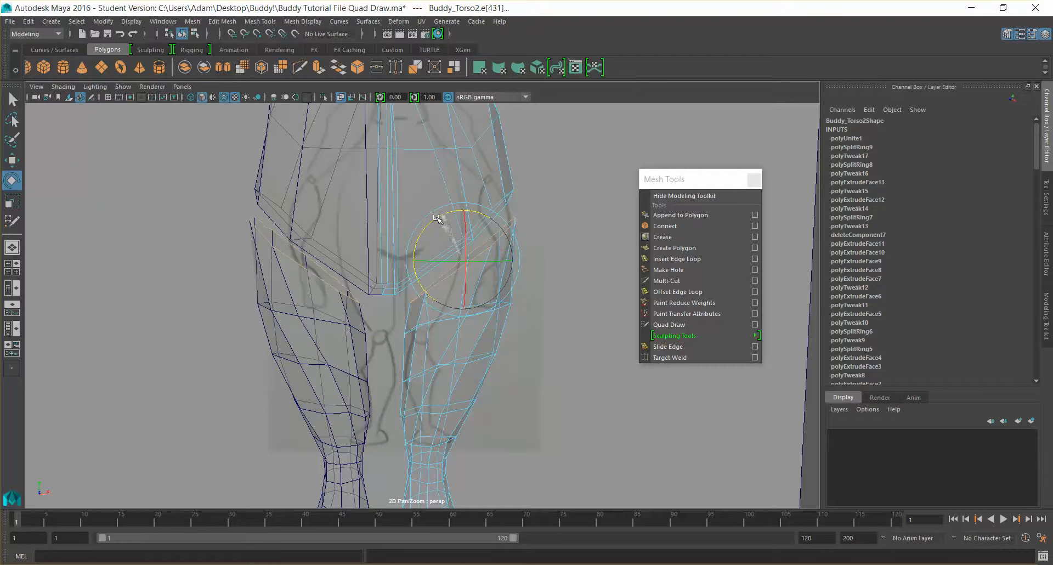
- Turn off X-Ray shading and delete the faces closing the torso's underside above the leg
left_click_drag(539, 285, 438, 359, "alt")
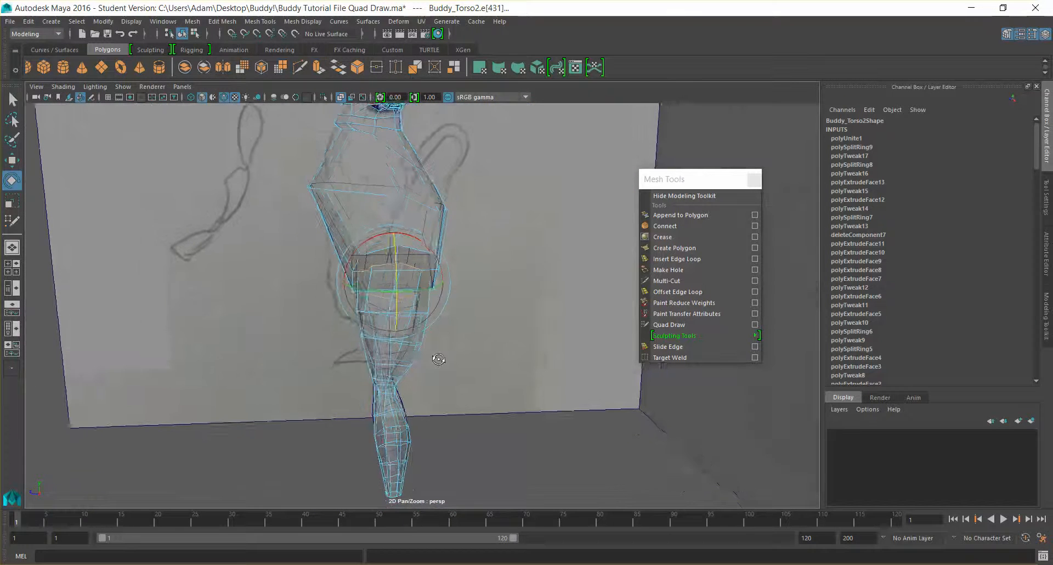
right_click_drag(388, 397, 406, 394, "alt")
right_click_drag(381, 276, 426, 259)
left_click(454, 279)
scroll(453, 280, "down", 4)
mouse_move(517, 424)
left_mouse_down("alt")
mouse_move(508, 432)
mouse_move(575, 437)
mouse_move(614, 422)
mouse_move(620, 407)
mouse_move(522, 425)
mouse_move(437, 347)
mouse_move(450, 371)
mouse_move(410, 314)
left_mouse_up("alt")
left_click_drag(422, 239, 489, 214, "alt")
mouse_move(396, 247)
right_mouse_down()
mouse_move(363, 242)
mouse_move(400, 262)
right_mouse_up()
left_click(398, 246)
left_click_drag(405, 252, 493, 307, "alt")
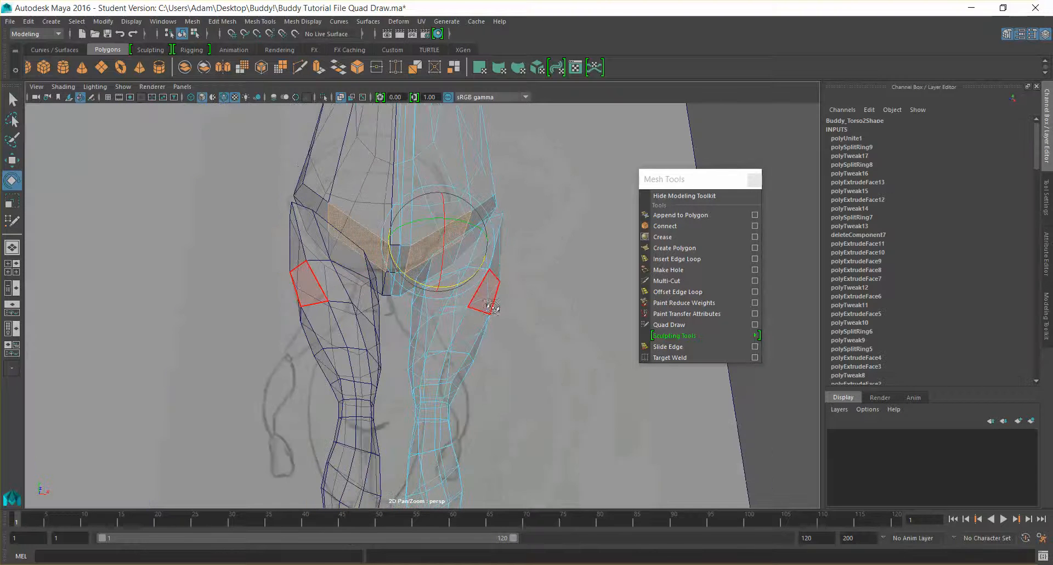
left_click(403, 291)
left_click_drag(549, 264, 430, 226, "alt")
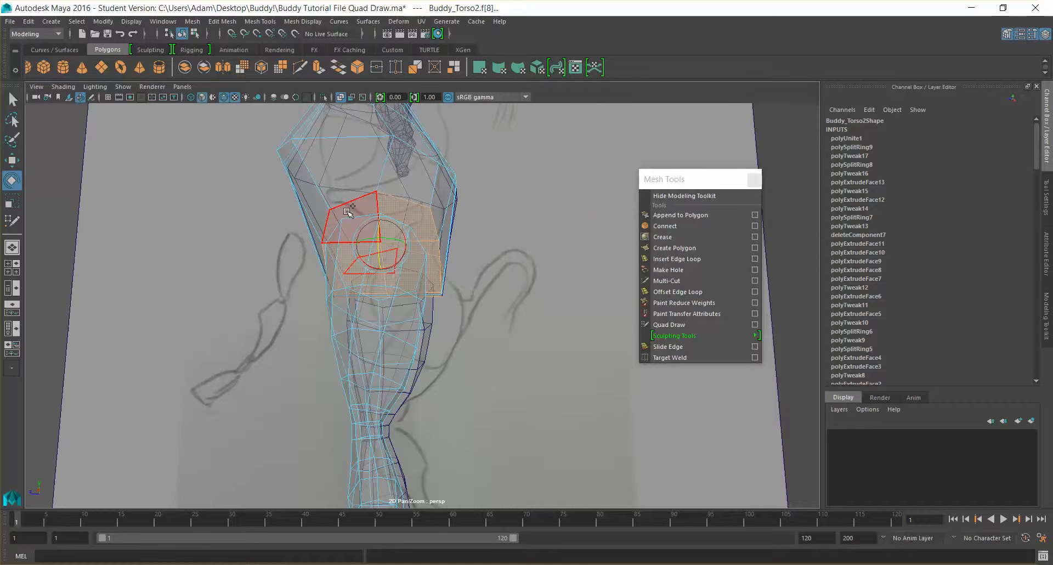
left_click_drag(486, 295, 580, 284, "alt")
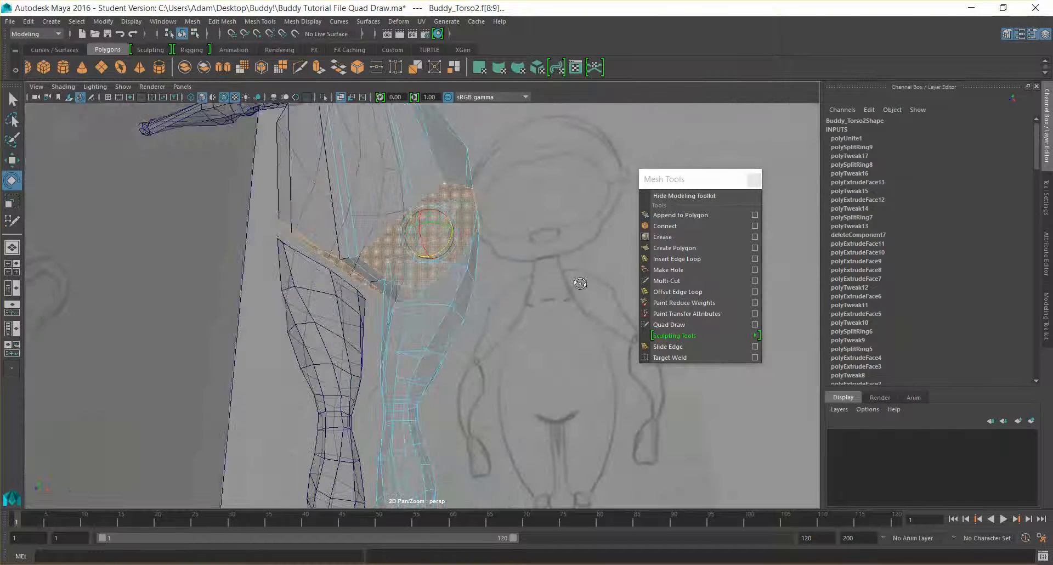
left_click(63, 87)
left_click(87, 207)
left_click_drag(470, 302, 462, 328, "alt")
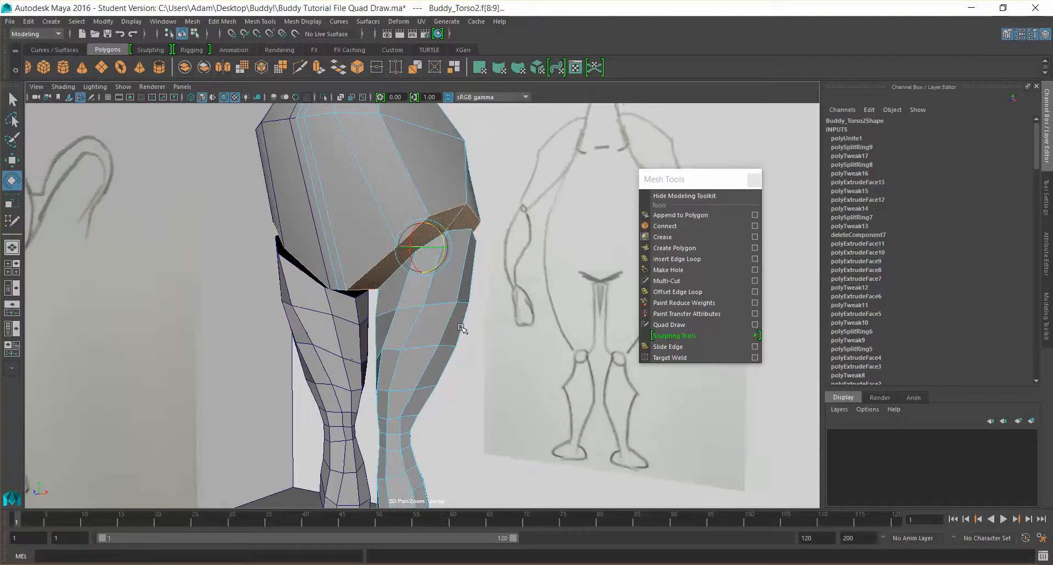
key("Delete")
- Preview the mesh smoothed, return to the unsmoothed display, and adjust the three torso crotch vertices sideways near the center line
key("3")
mouse_move(479, 280)
left_mouse_down("alt")
mouse_move(455, 300)
mouse_move(531, 314)
mouse_move(472, 315)
mouse_move(442, 340)
mouse_move(493, 324)
mouse_move(458, 310)
mouse_move(459, 301)
mouse_move(489, 295)
mouse_move(471, 269)
left_mouse_up("alt")
key("1")
scroll(456, 299, "up", 5)
right_click_drag(397, 256, 397, 276)
left_click(398, 272)
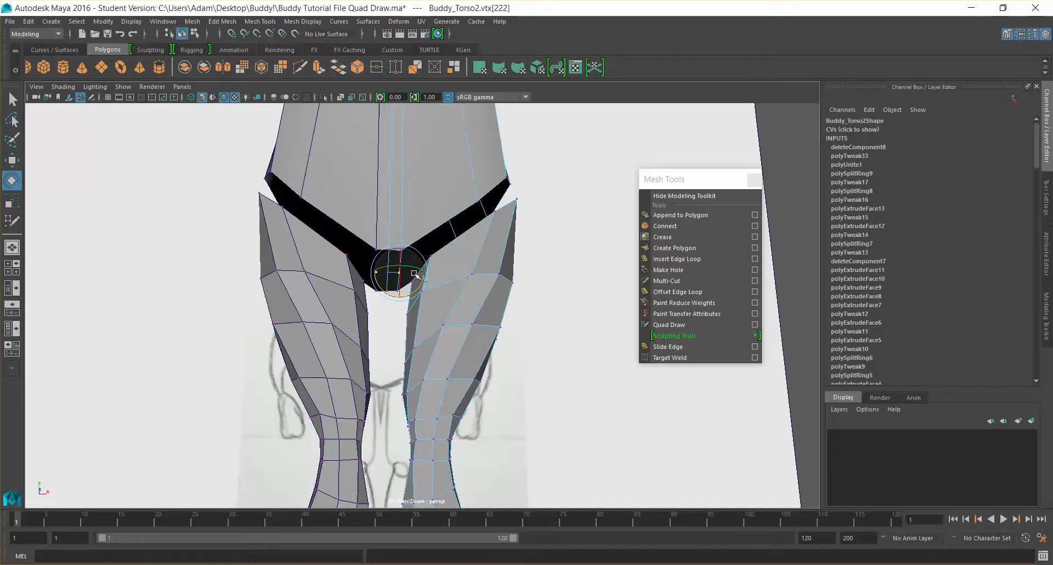
key("w")
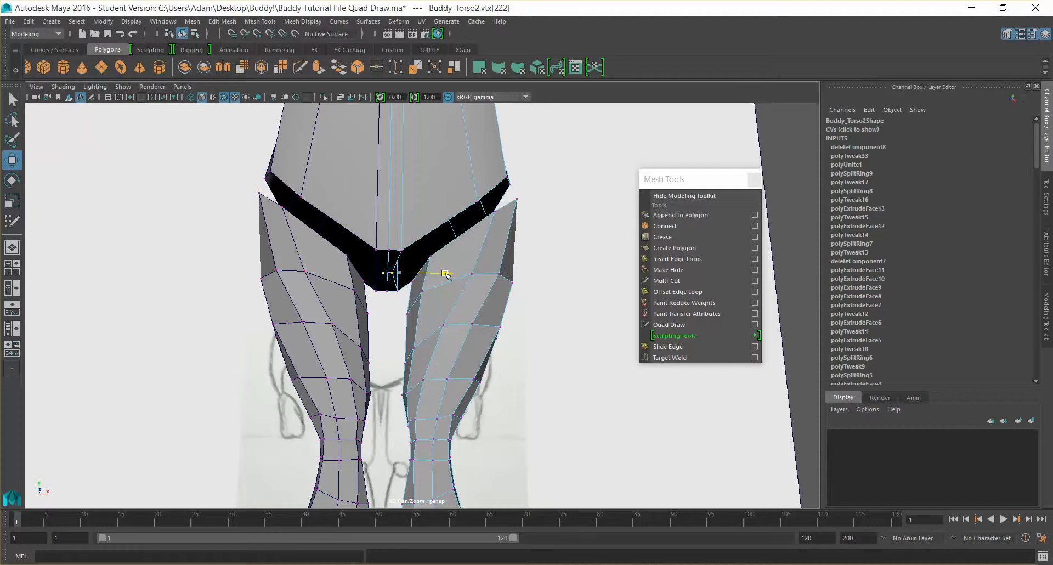
left_click(397, 291)
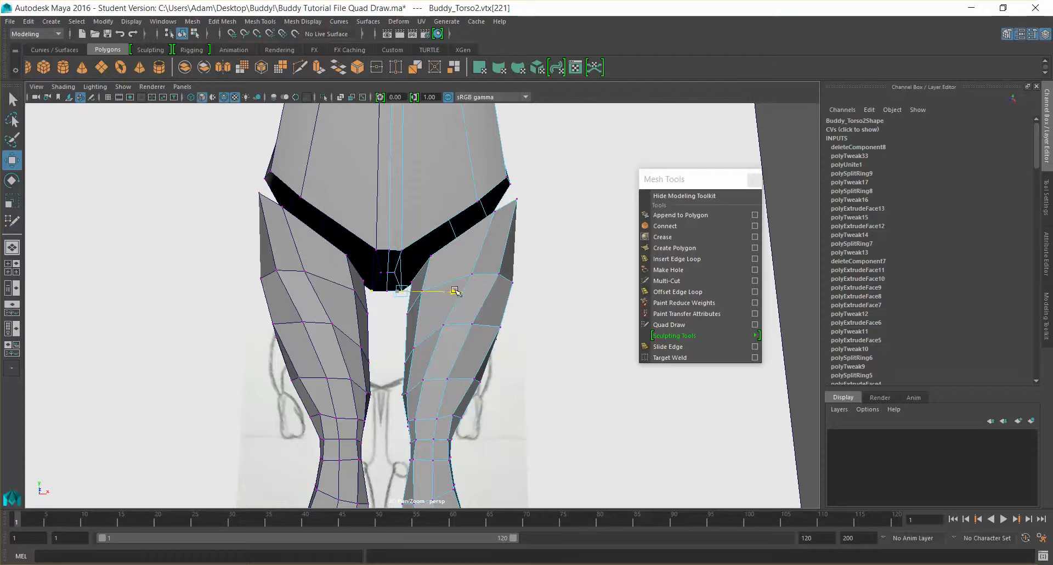
left_click(400, 251)
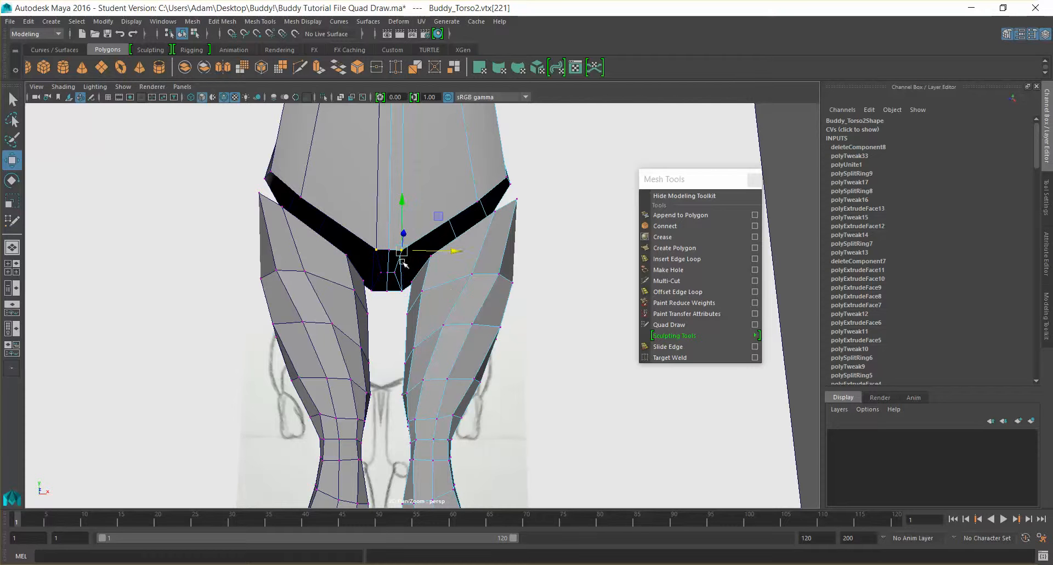
left_click_drag(449, 253, 457, 251)
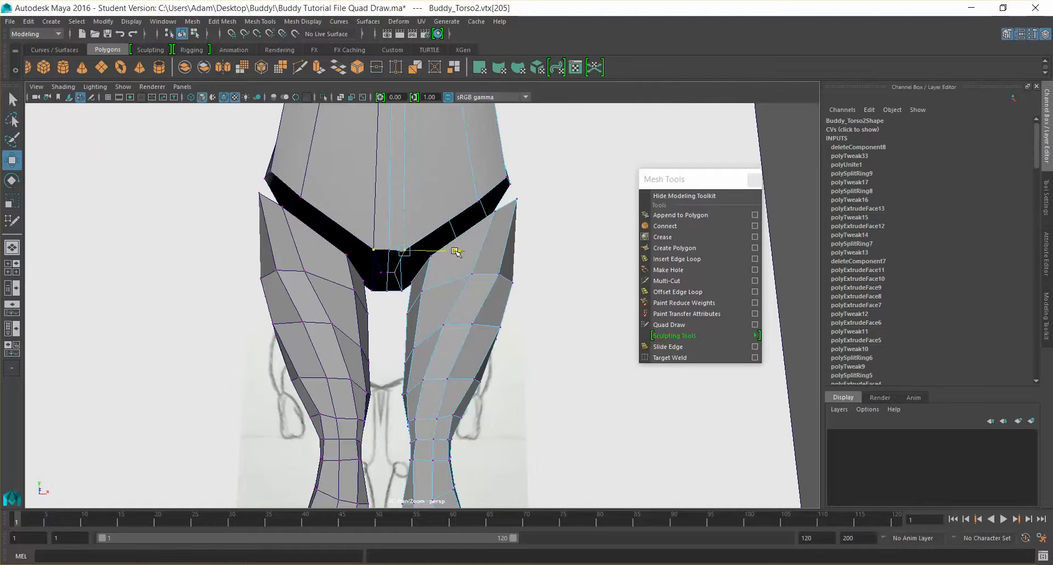
- Bridge one front edge of the torso's hip opening to the facing edge on the leg's top border
left_click_drag(484, 296, 463, 276, "alt")
mouse_move(463, 276)
right_mouse_down()
mouse_move(464, 297)
mouse_move(465, 250)
mouse_move(470, 272)
right_mouse_up()
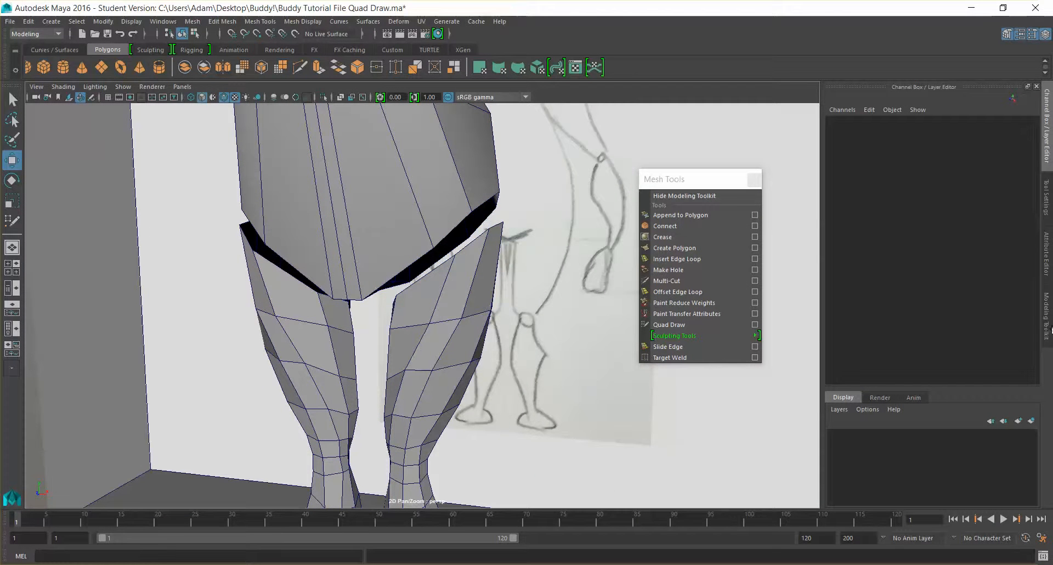
left_click(1046, 316)
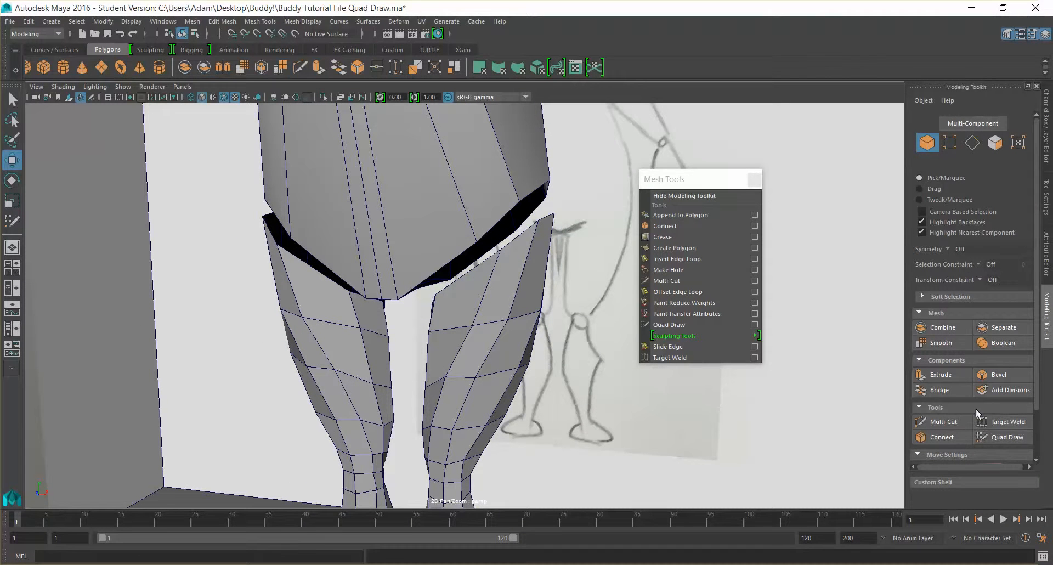
left_click(956, 392)
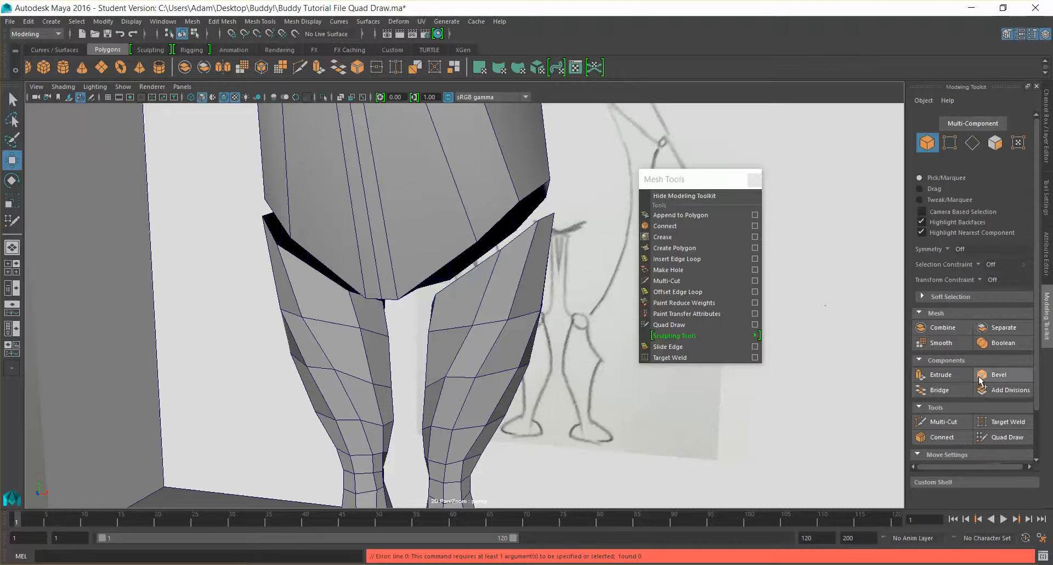
left_click_drag(515, 231, 473, 195, "alt")
right_click(473, 195)
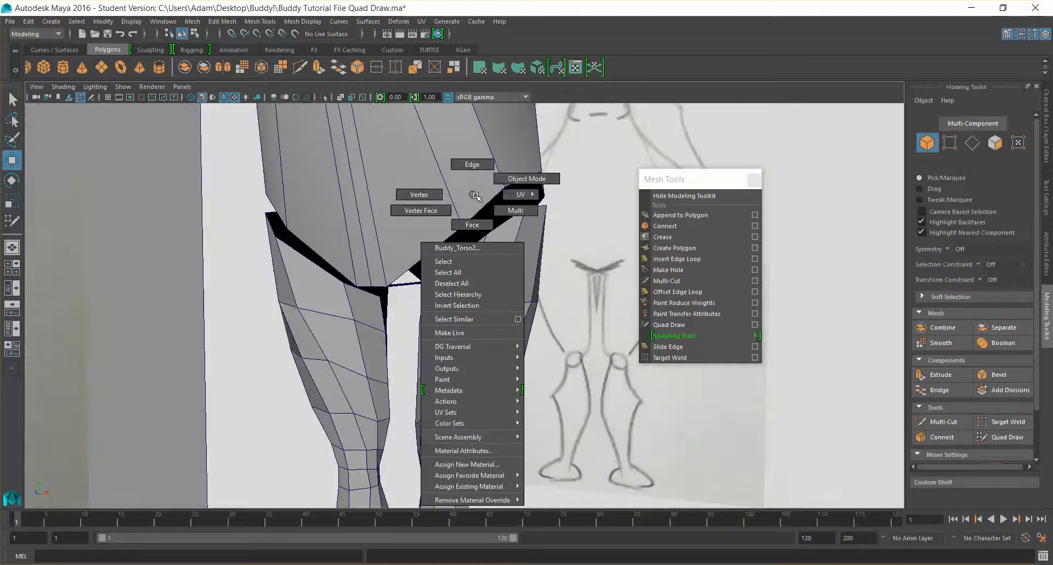
left_click(473, 165)
left_click(487, 200)
left_click_drag(530, 245, 582, 284, "alt")
left_click(533, 255, "shift")
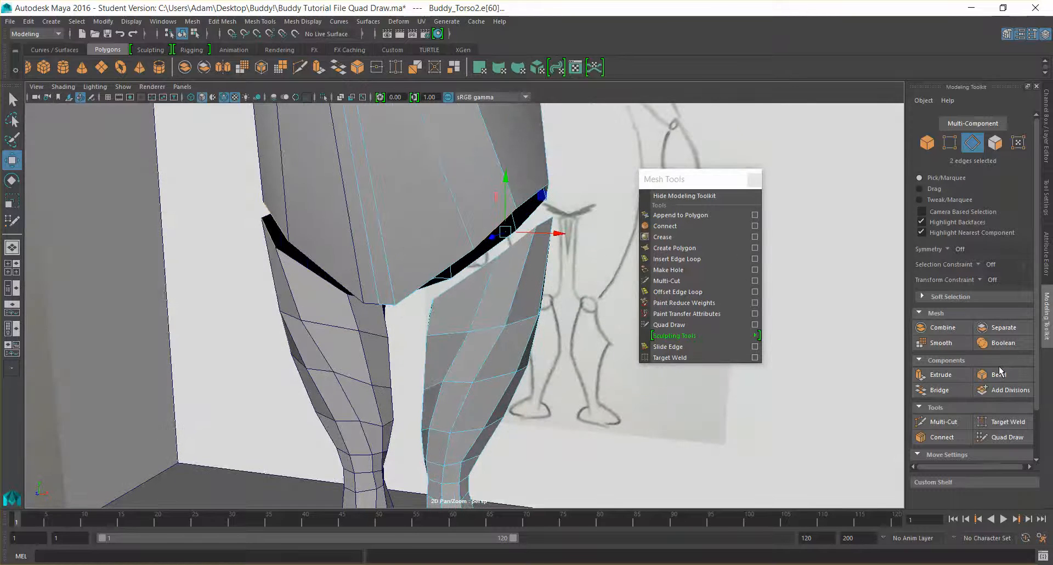
left_click(939, 390)
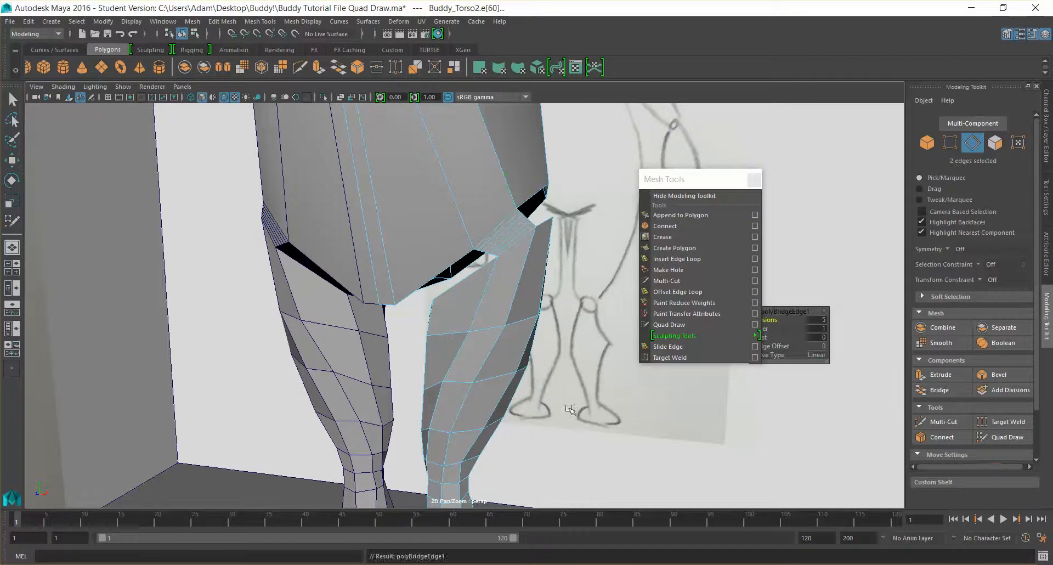
- Move the floating Mesh Tools window aside and set the new bridge's Divisions to 0
left_click_drag(517, 386, 467, 317, "alt")
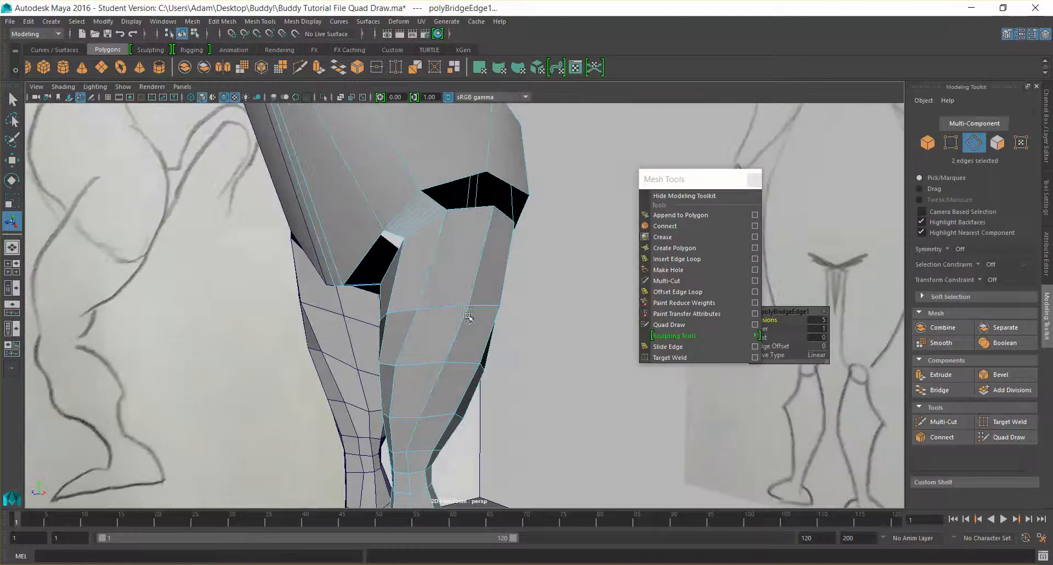
left_click_drag(708, 188, 656, 141)
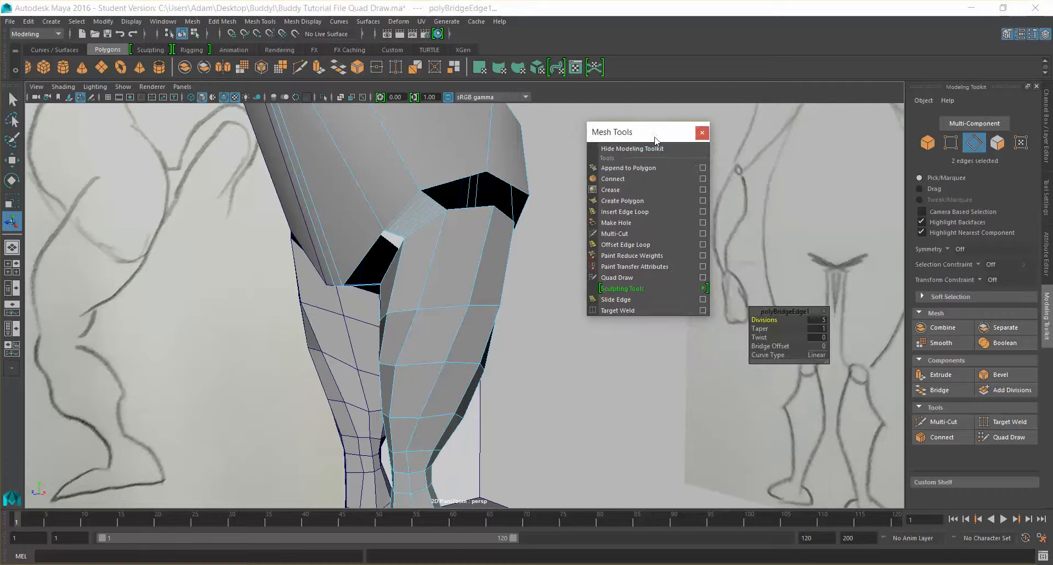
left_click(774, 320)
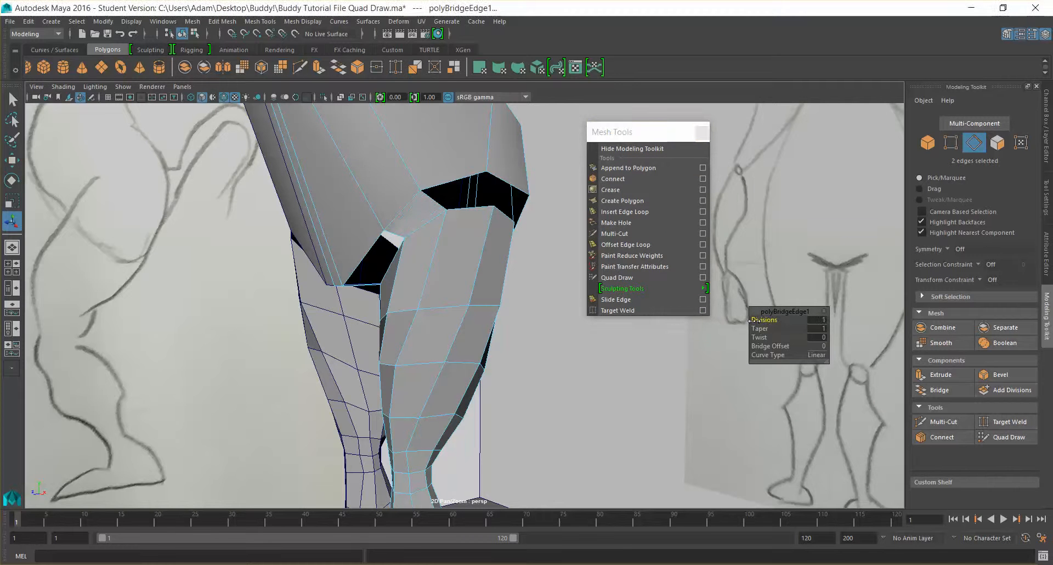
- Bridge the next pair of facing hip and leg edges with Divisions at 0 and preview the mesh smoothed
left_click_drag(465, 344, 449, 293, "alt")
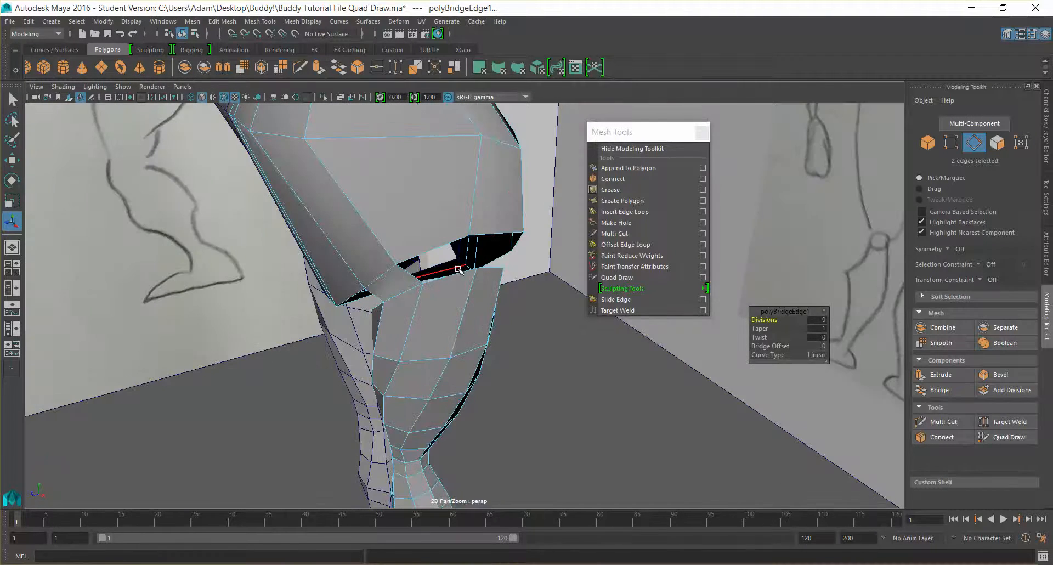
left_click(460, 274)
left_click_drag(461, 274, 539, 325, "alt")
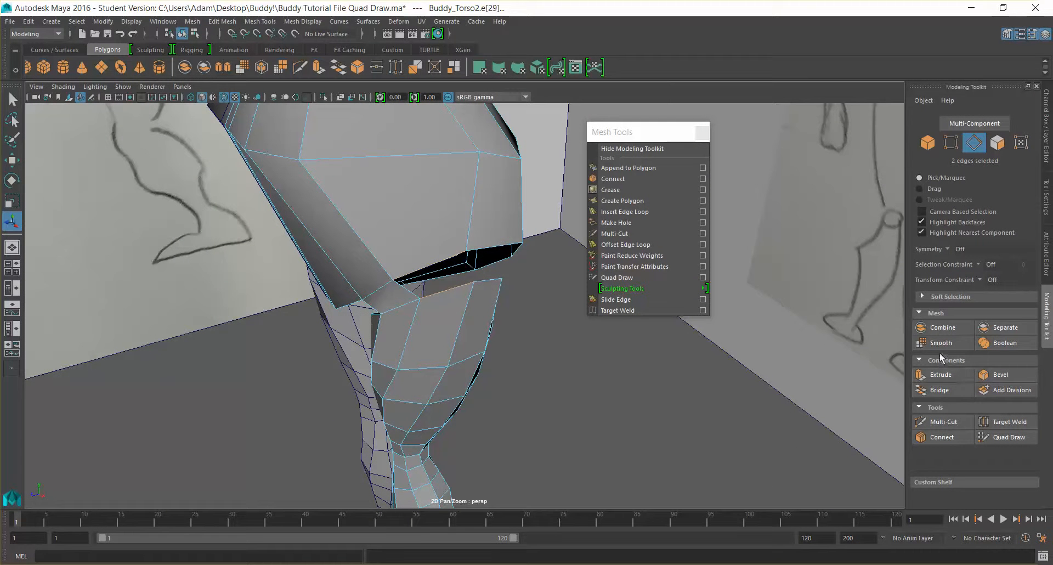
left_click(939, 390)
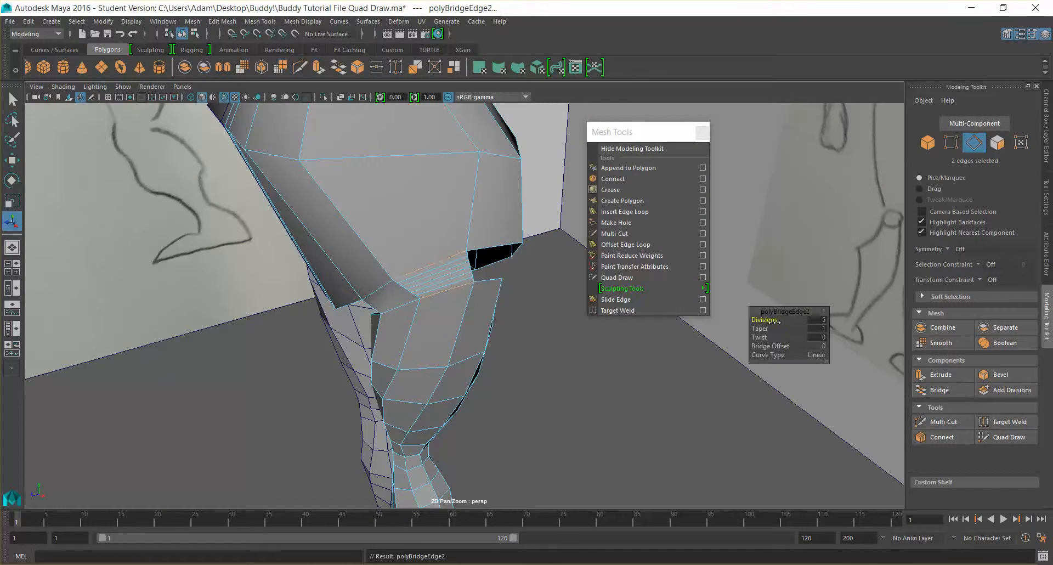
left_click_drag(629, 351, 588, 357, "alt")
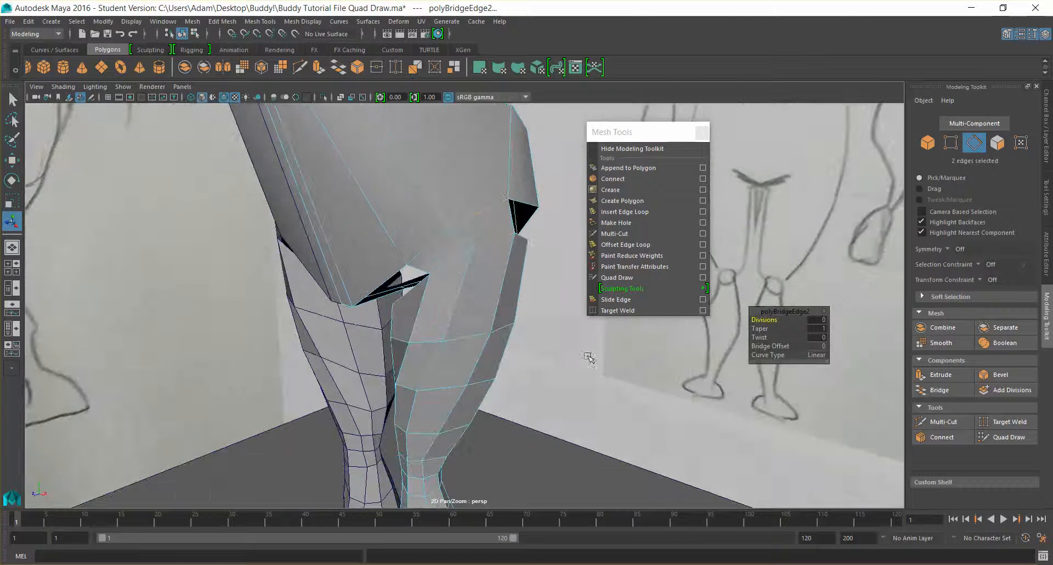
key("3")
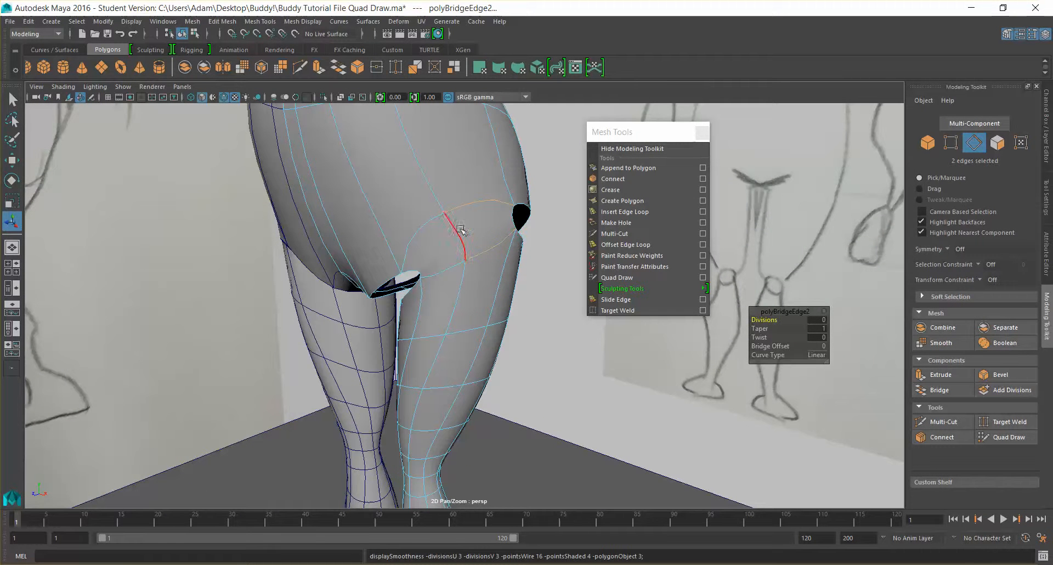
left_click(484, 233)
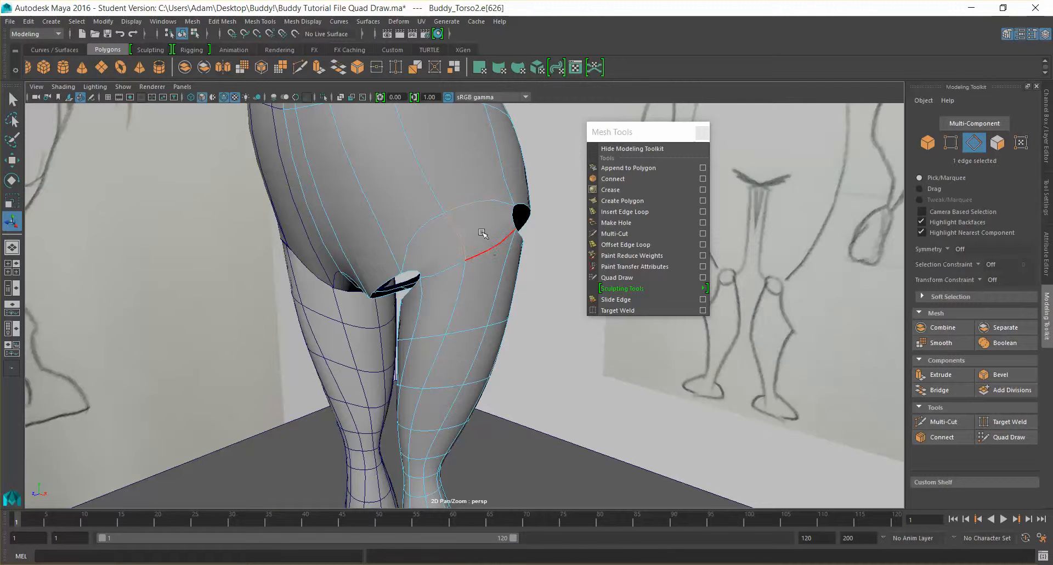
key("w")
mouse_move(441, 243)
left_mouse_down()
mouse_move(426, 247)
mouse_move(444, 243)
left_mouse_up()
key("ctrl+z")
- Bridge the facing torso and leg edges on the outer rear side of the hip with Divisions at 0
left_click_drag(499, 239, 382, 236, "alt")
left_click(386, 233)
left_click(403, 199, "shift")
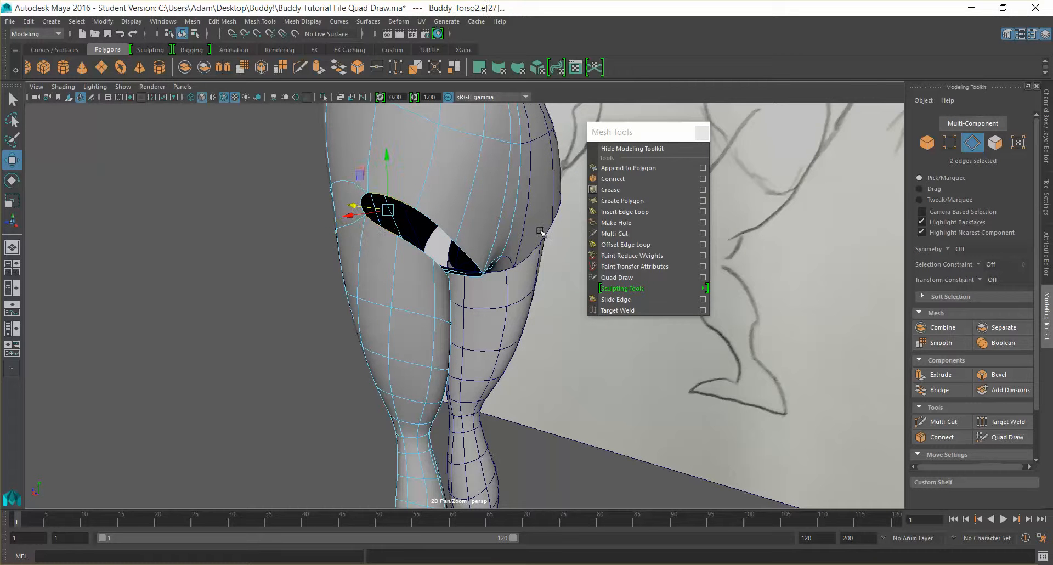
left_click(945, 391)
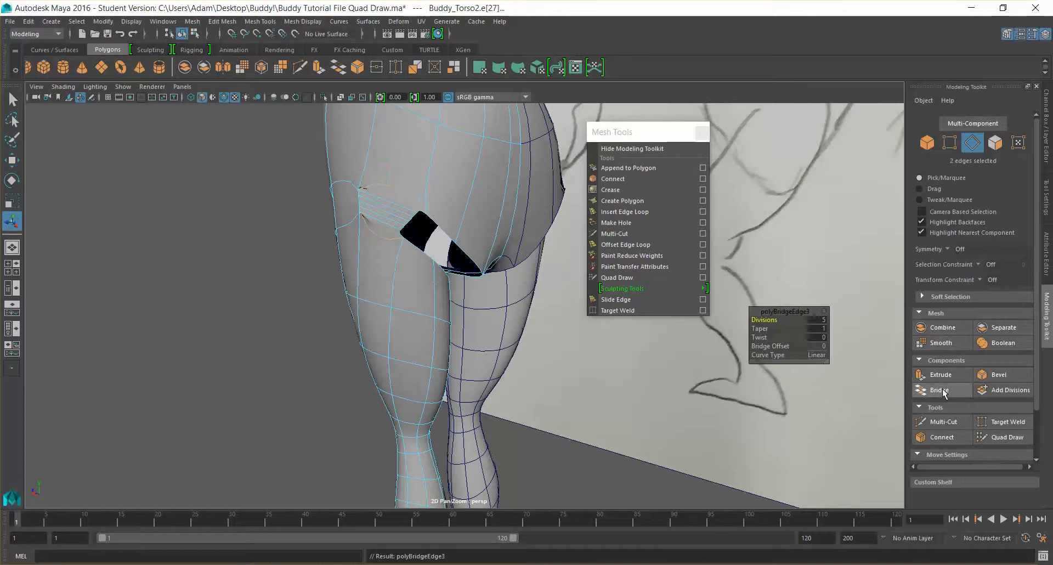
left_click_drag(357, 224, 443, 209, "alt")
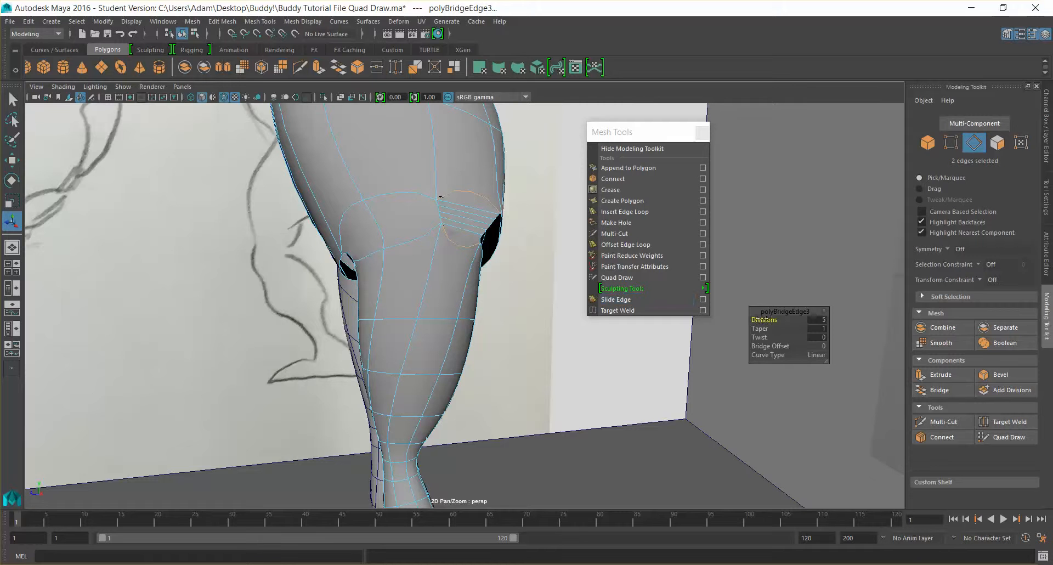
left_click_drag(753, 320, 737, 323)
- Bridge the two facing edge pairs across the back of the hip opening and set Divisions to 0
left_click_drag(410, 280, 418, 219, "alt")
left_click(419, 244)
double_click(451, 248)
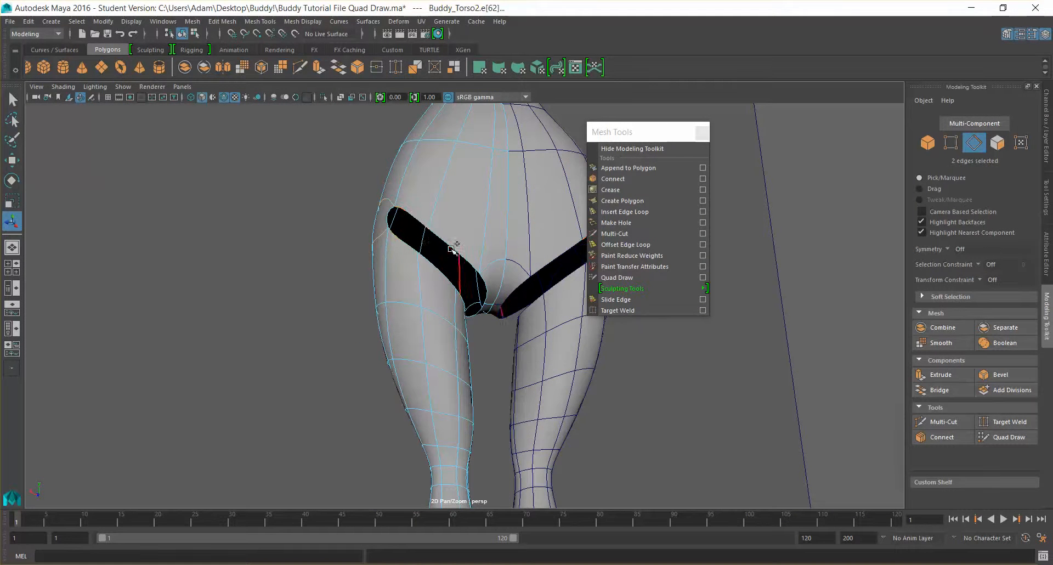
scroll(493, 272, "up", 2)
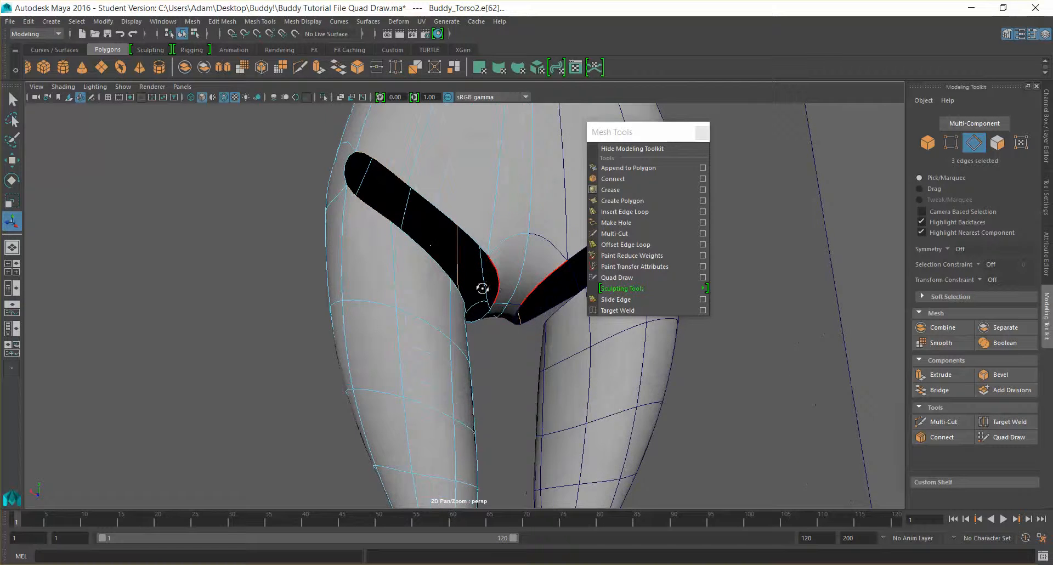
scroll(482, 287, "up", 2)
left_click(425, 207)
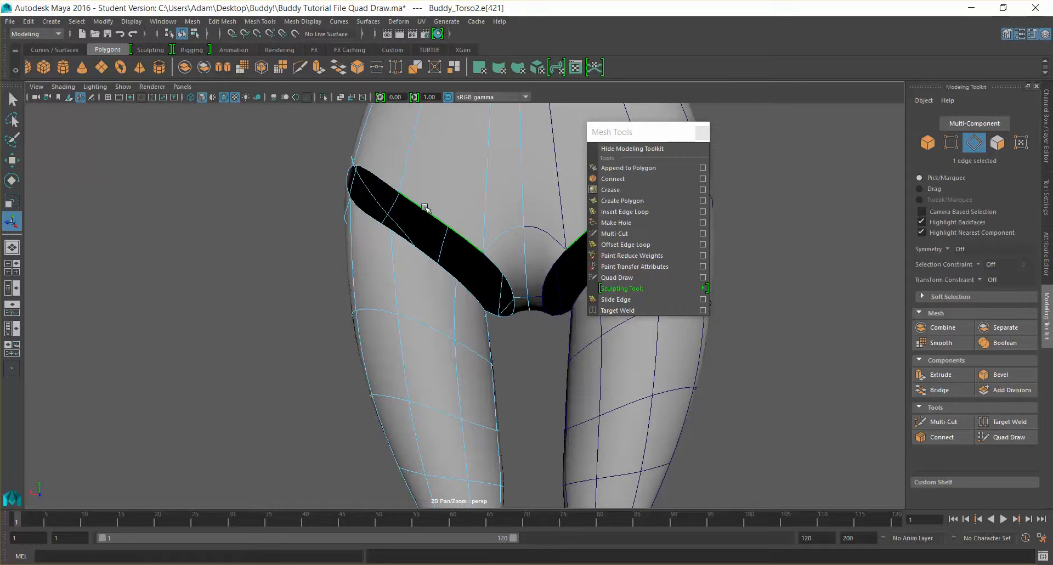
left_click(384, 178, "shift")
left_click_drag(484, 242, 442, 261, "alt")
left_click_drag(406, 205, 594, 221, "alt")
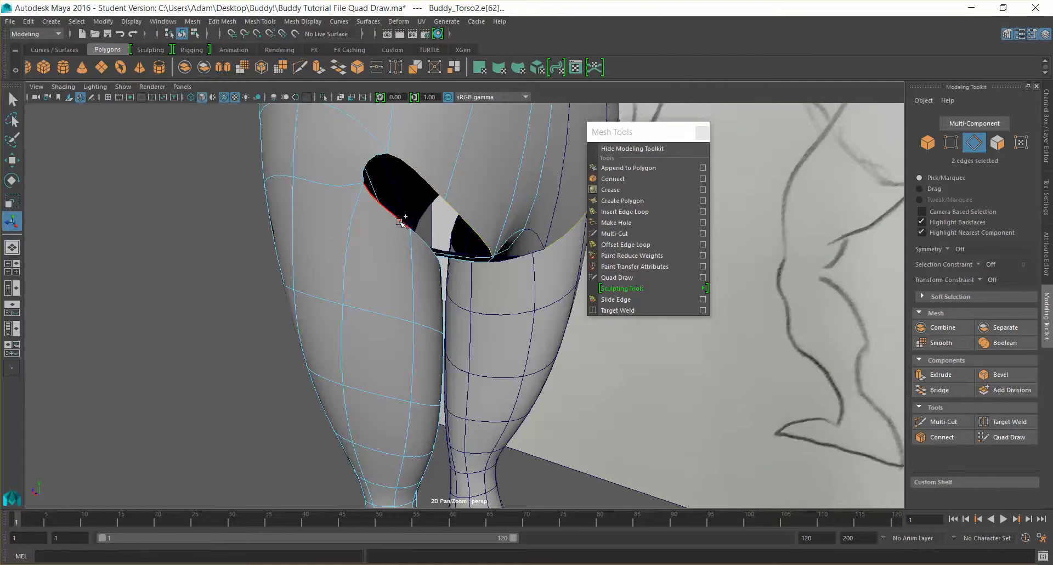
left_click_drag(543, 301, 510, 296, "alt")
left_click(939, 390)
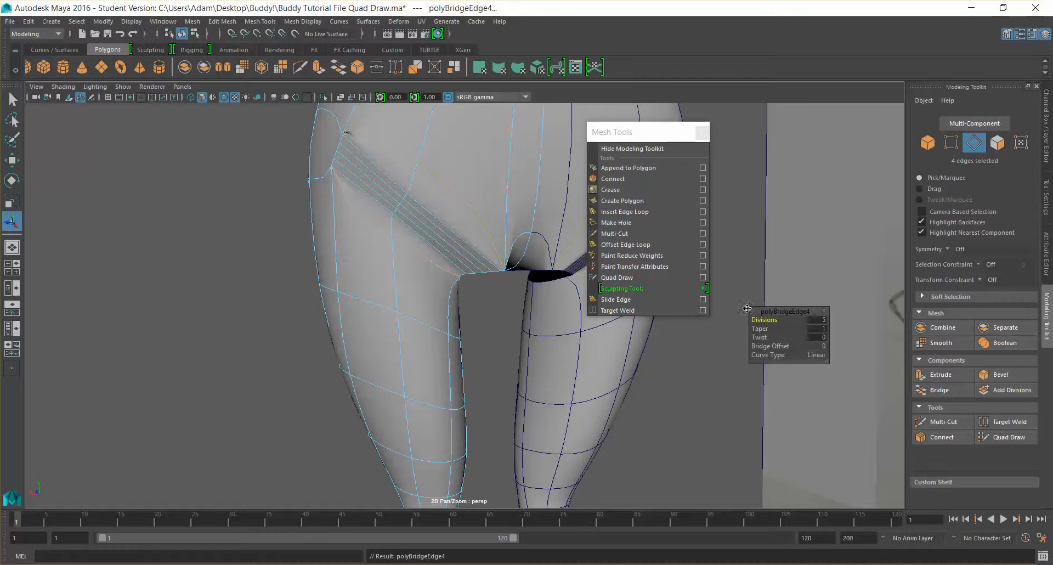
left_click_drag(743, 319, 706, 318)
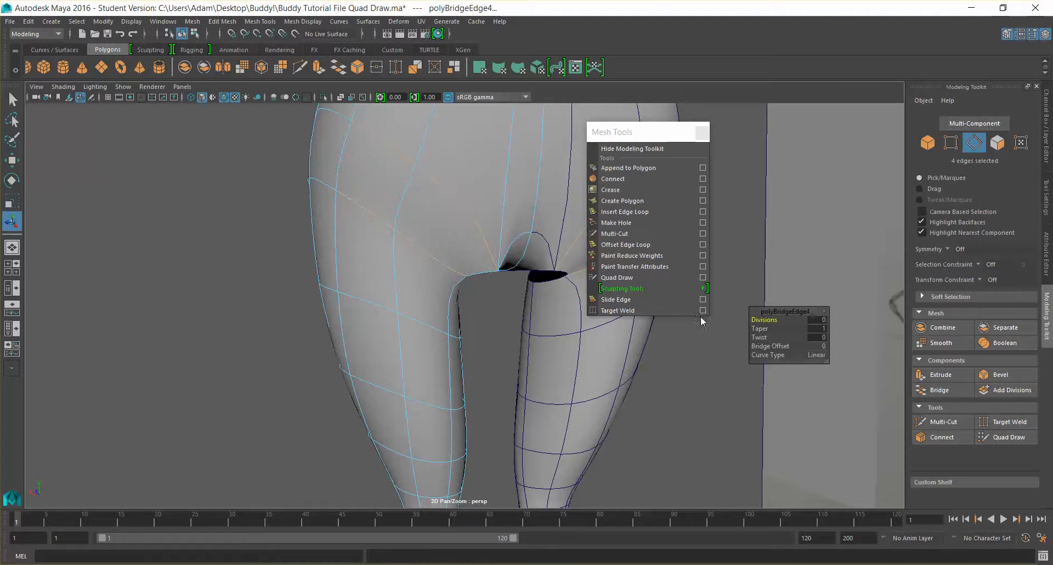
- Bridge the two facing edge pairs at the inner thigh beside the crotch and set Divisions to 0
left_click_drag(491, 291, 419, 258, "alt")
left_click(525, 308)
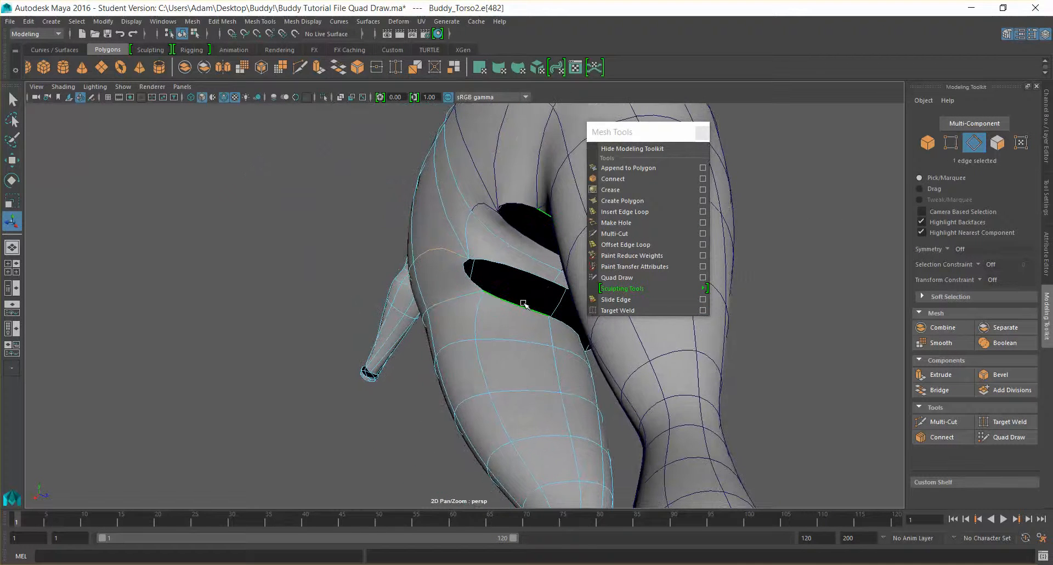
left_click(528, 270, "shift")
left_click_drag(832, 309, 685, 304, "alt")
middle_click_drag(532, 205, 460, 268, "alt")
left_click(487, 261, "shift")
left_click(465, 225, "shift")
left_click_drag(523, 263, 496, 274, "alt")
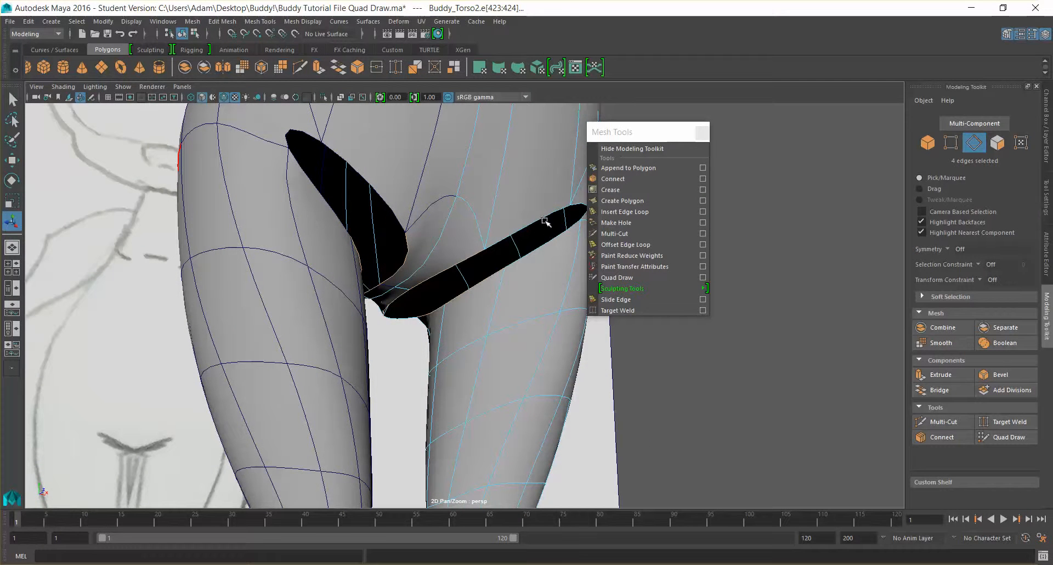
left_click_drag(420, 308, 507, 295, "alt")
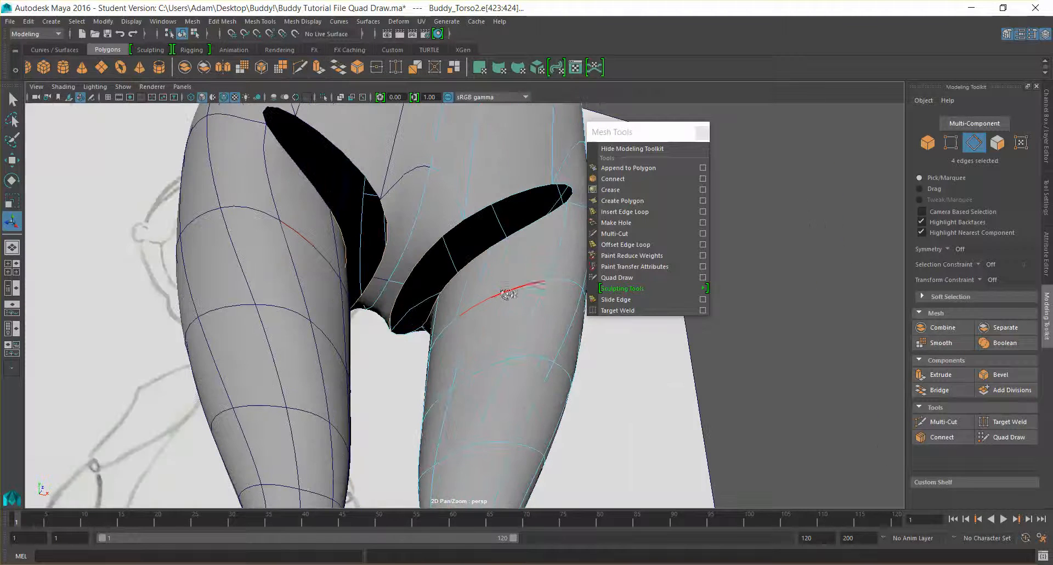
left_click(939, 389)
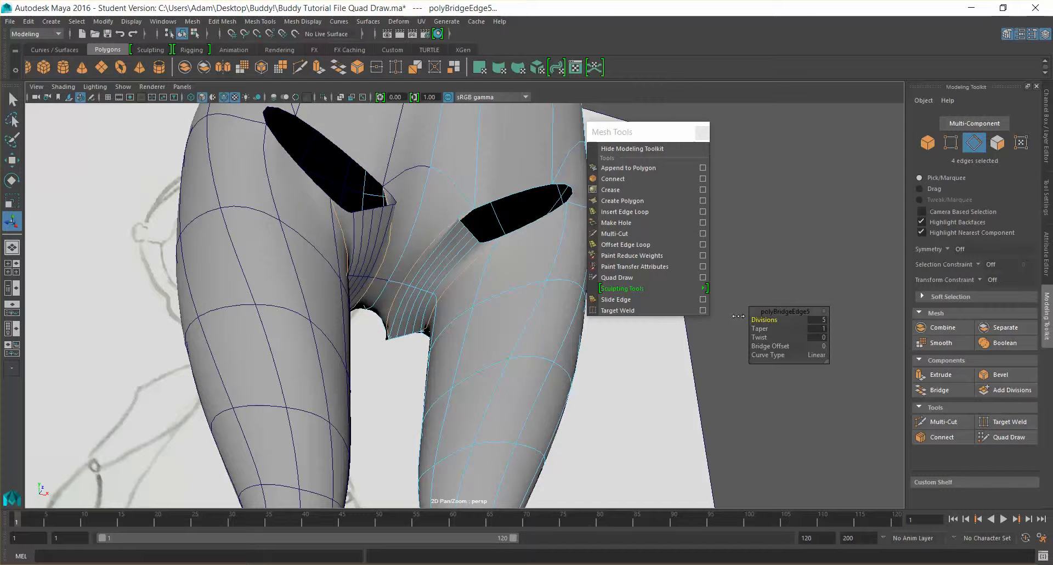
left_click_drag(738, 316, 706, 314)
- Close the remaining front hip gap by bridging its two facing edges with Divisions at 0
left_click_drag(537, 221, 520, 237, "alt")
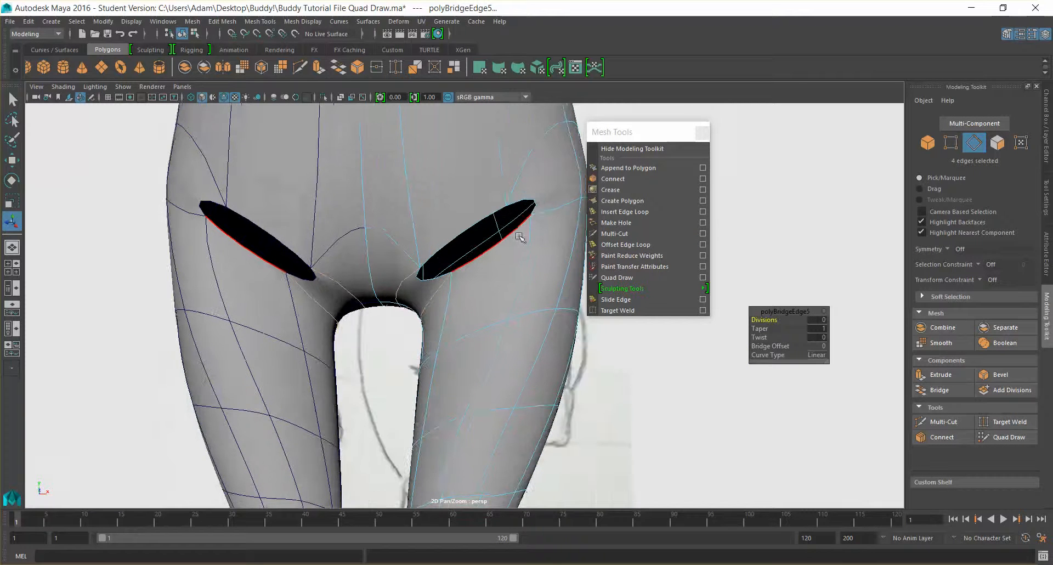
left_click(514, 235)
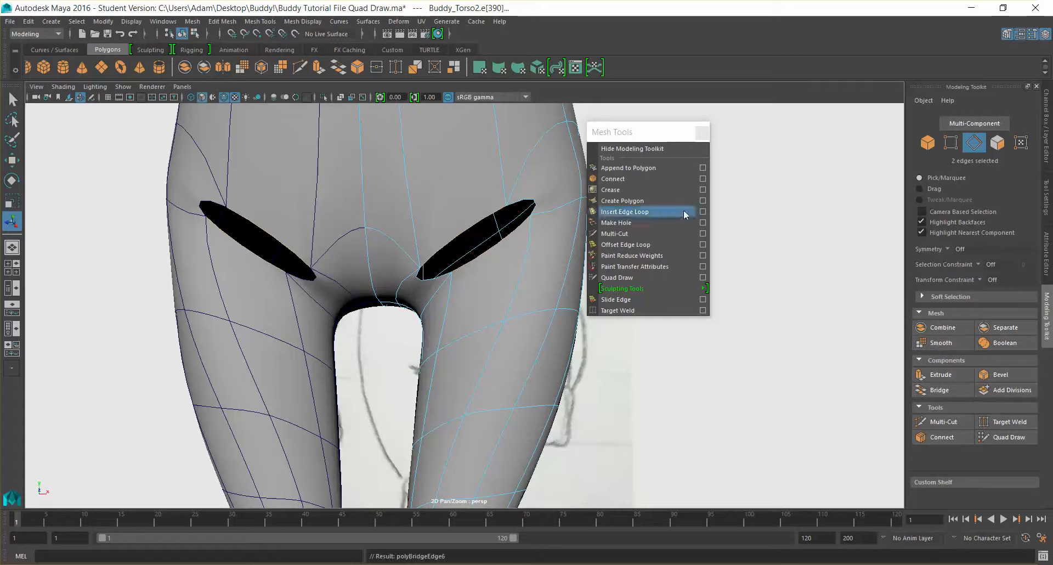
left_click_drag(727, 318, 697, 319)
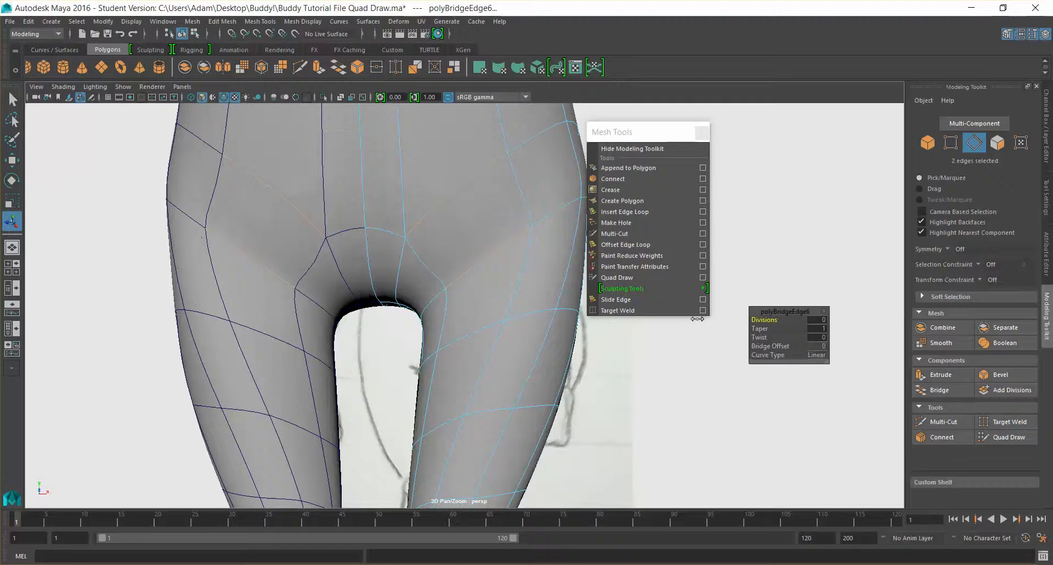
scroll(478, 197, "down", 4)
left_click_drag(526, 198, 550, 240, "alt")
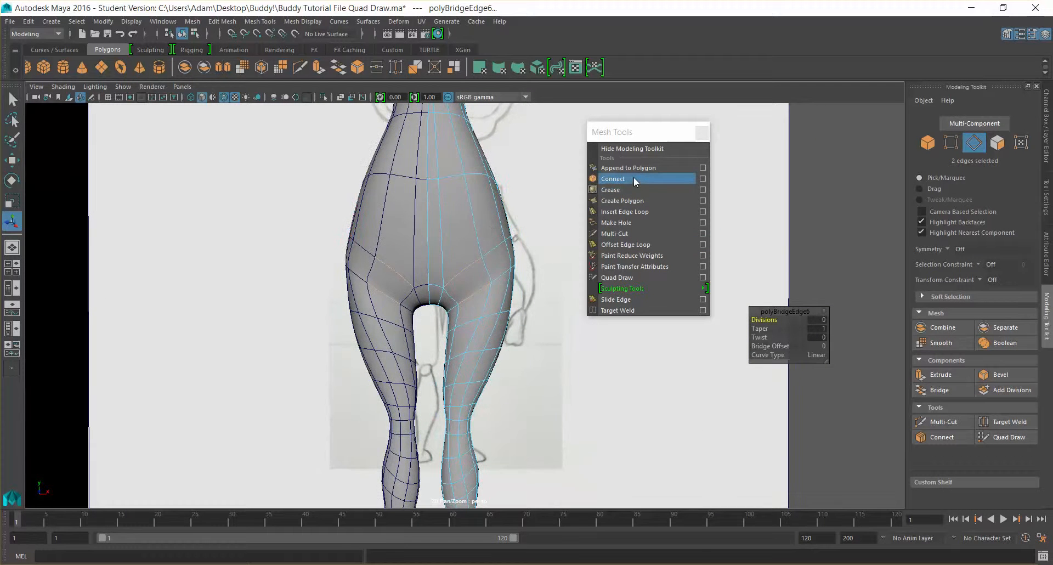
- Return to the unsmoothed display, switch to vertex editing, and raise the two front crotch vertices near the center line
key("1")
right_click_drag(498, 279, 449, 269)
left_click_drag(450, 264, 486, 305, "alt")
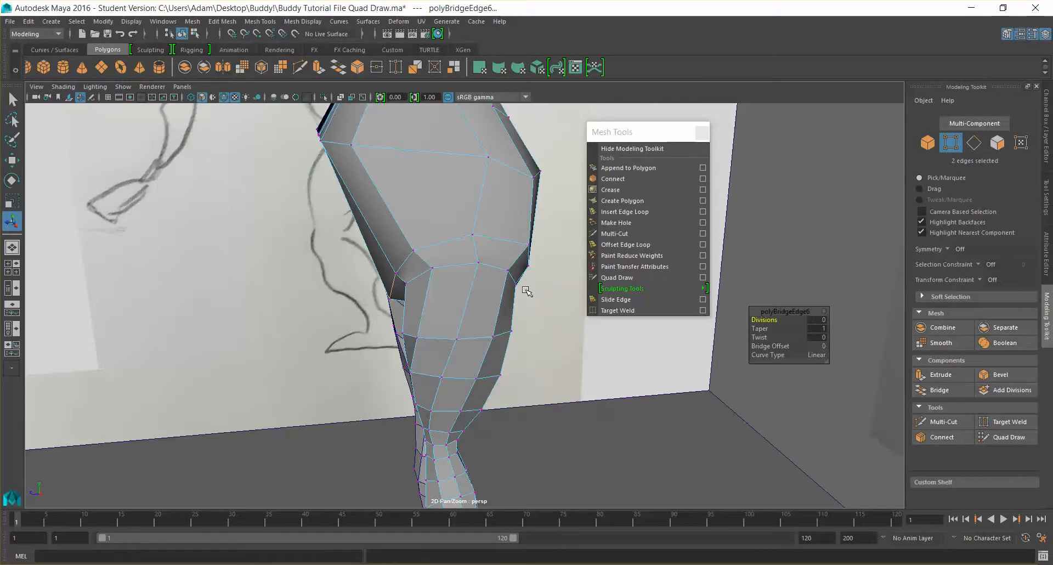
left_click_drag(450, 235, 664, 213, "alt")
scroll(493, 236, "up", 4)
left_click_drag(493, 236, 448, 249, "alt")
left_click(420, 263)
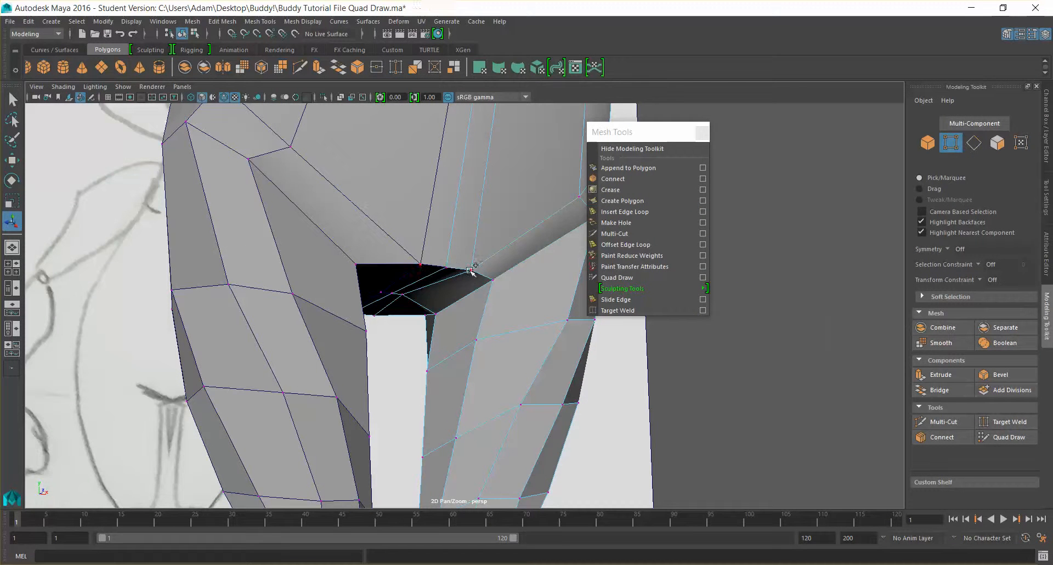
left_click_drag(423, 263, 398, 289, "alt")
key("w")
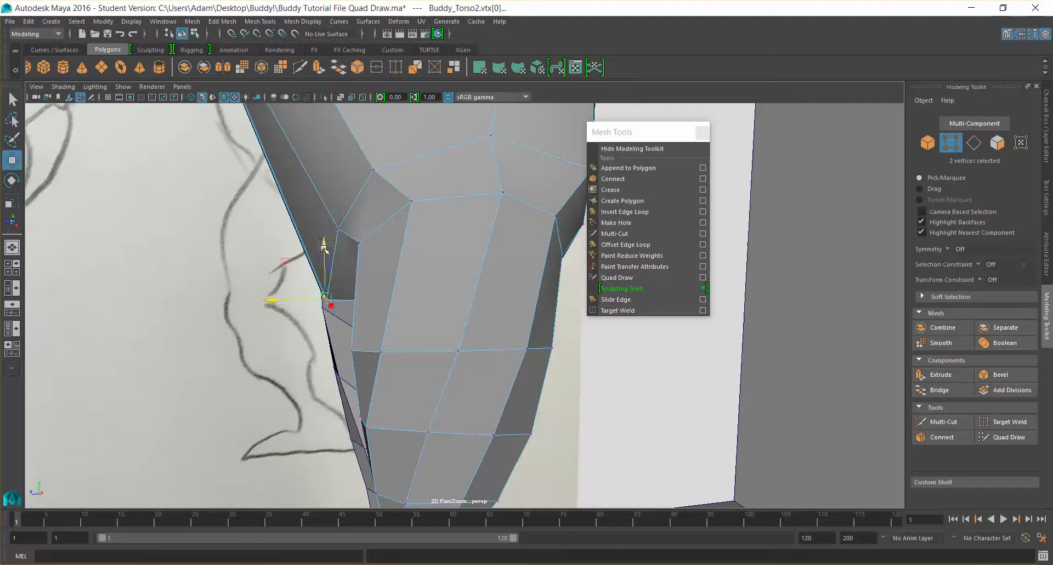
left_click_drag(327, 244, 329, 197)
- Raise the front hip crease vertex and the side hip vertex above the new leg seam
left_click_drag(455, 296, 477, 240, "alt")
left_click(467, 269)
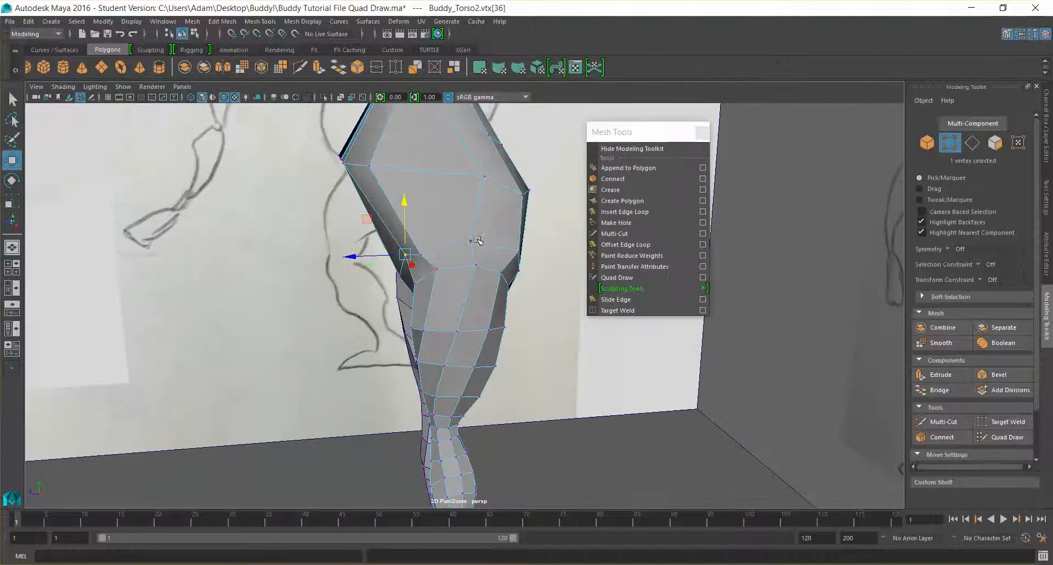
left_click(421, 253)
left_click_drag(421, 201, 418, 184)
left_click(470, 227)
mouse_move(512, 231)
left_mouse_down("alt")
mouse_move(487, 243)
mouse_move(474, 228)
mouse_move(492, 236)
left_mouse_up("alt")
left_click(493, 211)
right_click_drag(491, 235, 514, 258, "alt")
left_click(471, 226)
left_click_drag(468, 176, 469, 149)
- Shift the rear hip vertex next to the leg seam sideways and upward to even out the crease
mouse_move(505, 220)
left_mouse_down("alt")
mouse_move(486, 250)
mouse_move(492, 217)
mouse_move(490, 231)
left_mouse_up("alt")
left_click(494, 214)
left_click_drag(455, 280, 446, 280)
left_click_drag(488, 238, 488, 229)
left_click_drag(572, 257, 526, 276, "alt")
left_click_drag(447, 309, 459, 307)
- Raise the rear center crotch vertex and the neighboring rear vertex at the top of the leg
left_click(524, 327)
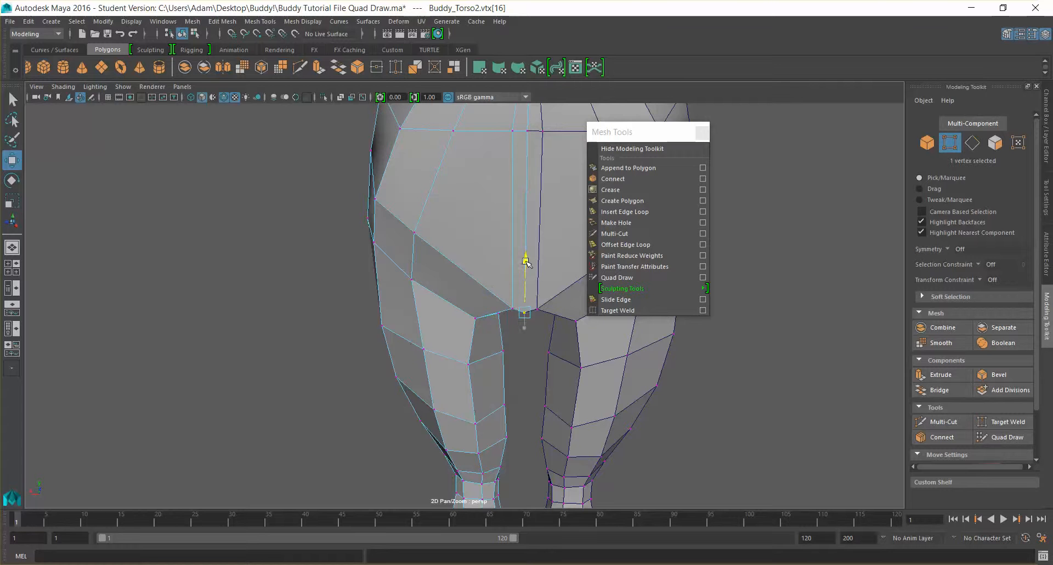
left_click_drag(510, 297, 397, 306, "alt")
left_click(499, 324)
left_click_drag(483, 303, 540, 218)
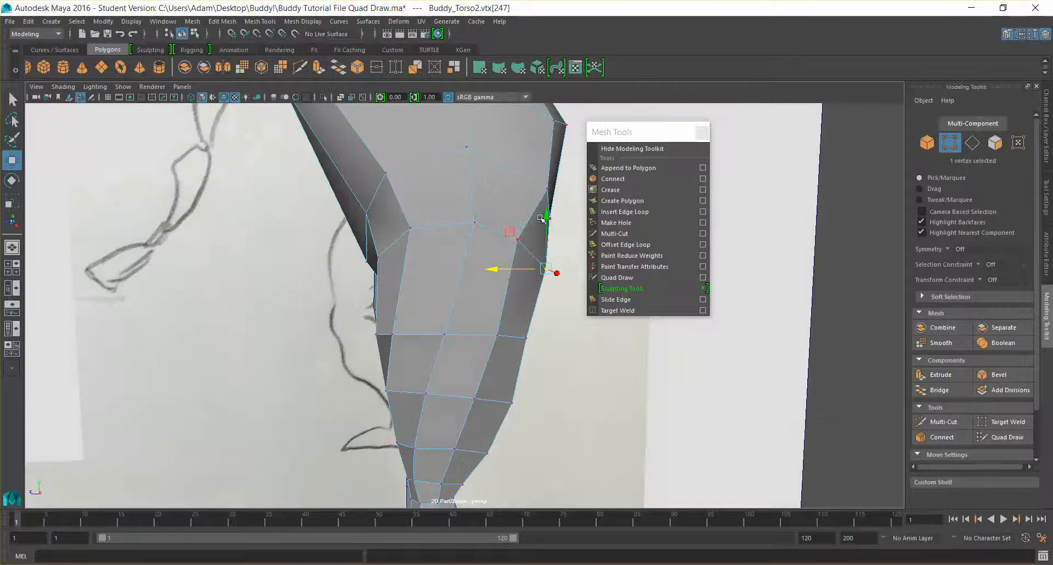
- Reposition the lower buttock vertex above the back of the leg seam toward the center line
left_click_drag(552, 329, 492, 342, "alt")
left_click(507, 246)
scroll(521, 263, "down", 4)
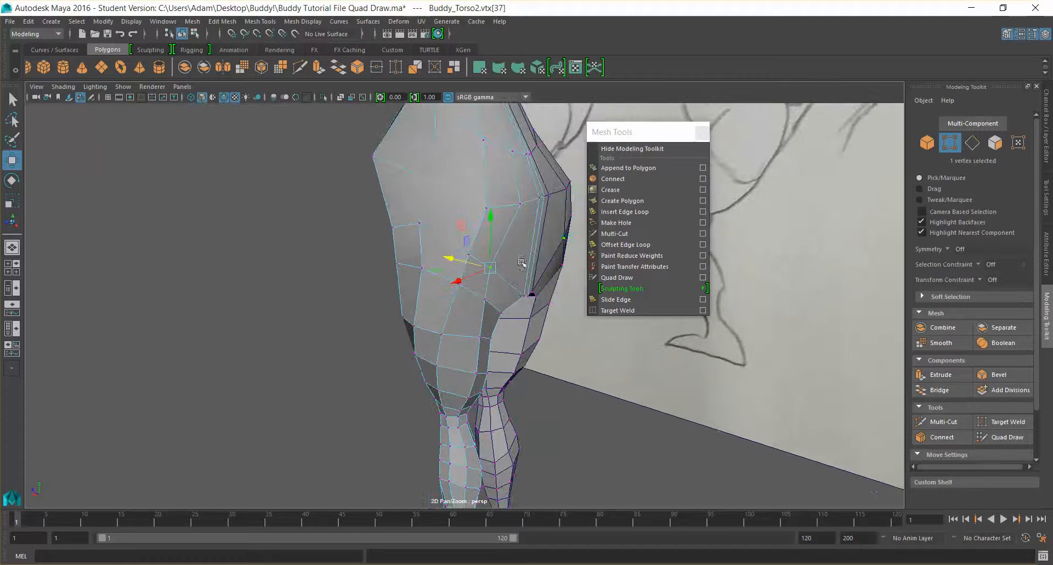
left_click_drag(454, 262, 538, 307)
scroll(488, 301, "up", 4)
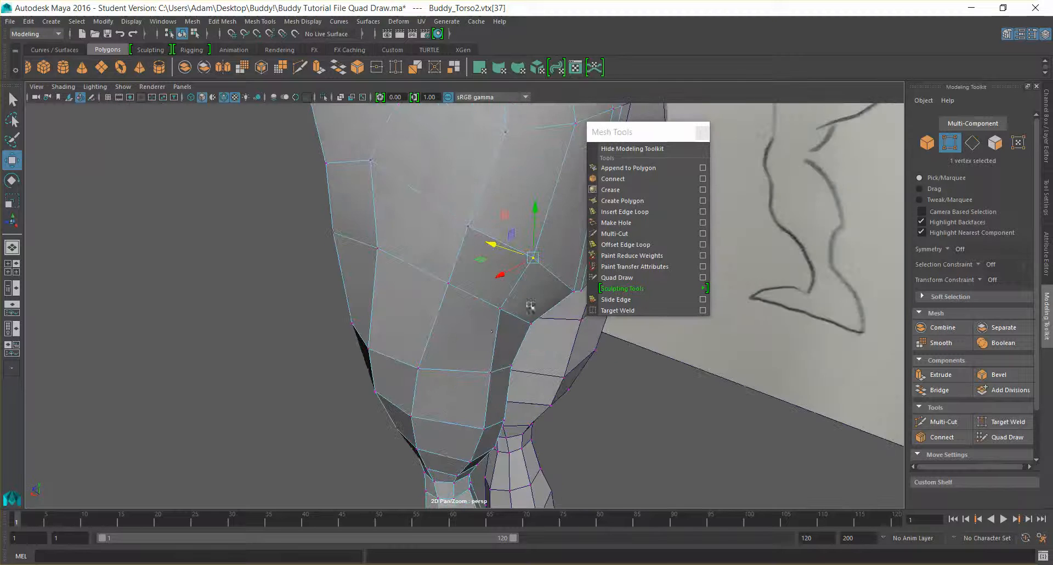
middle_click_drag(538, 307, 448, 382, "alt")
- Adjust the height of the outer rear hip vertex and check the hip shape against the whole body
scroll(448, 379, "down", 4)
left_click(404, 321)
left_click_drag(405, 342, 470, 255, "alt")
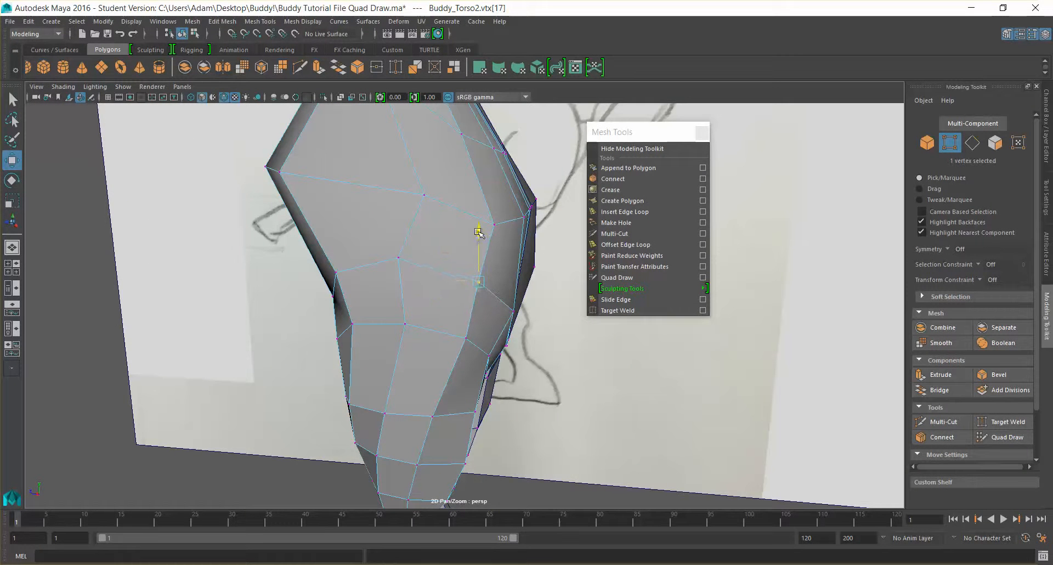
left_click_drag(522, 285, 528, 262, "alt")
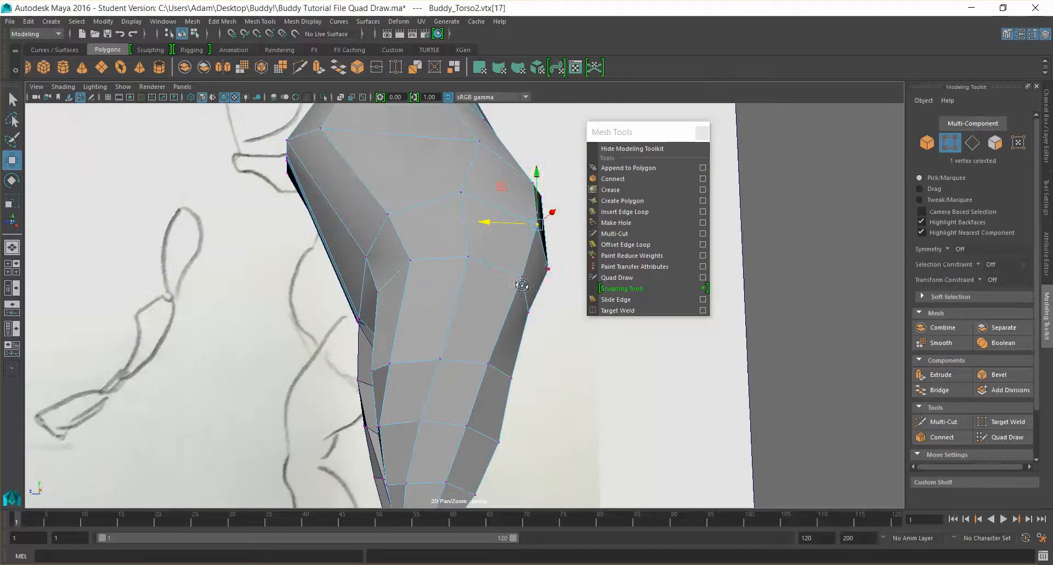
left_click_drag(539, 297, 562, 270, "alt")
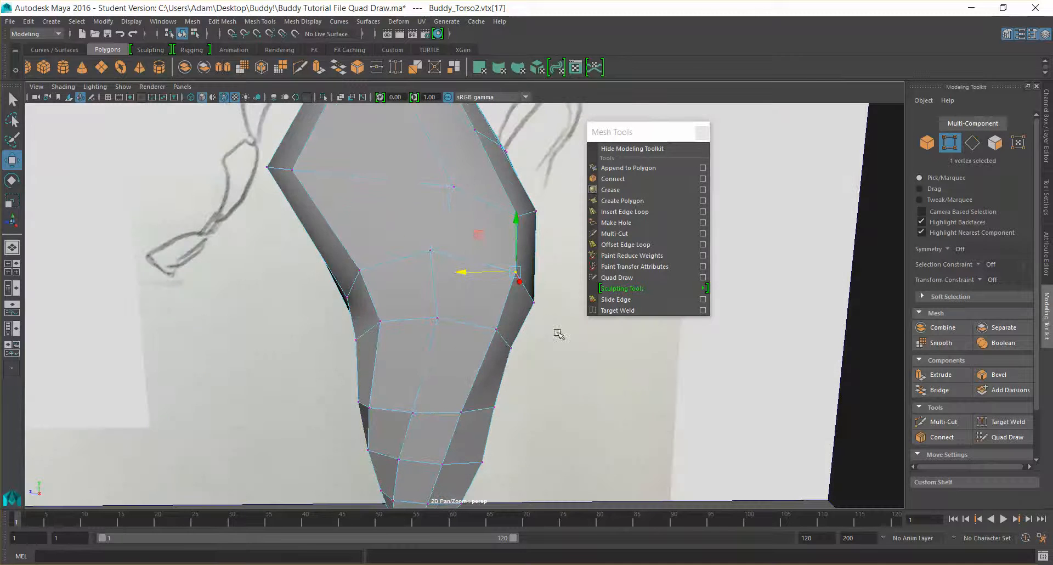
scroll(543, 351, "down", 10)
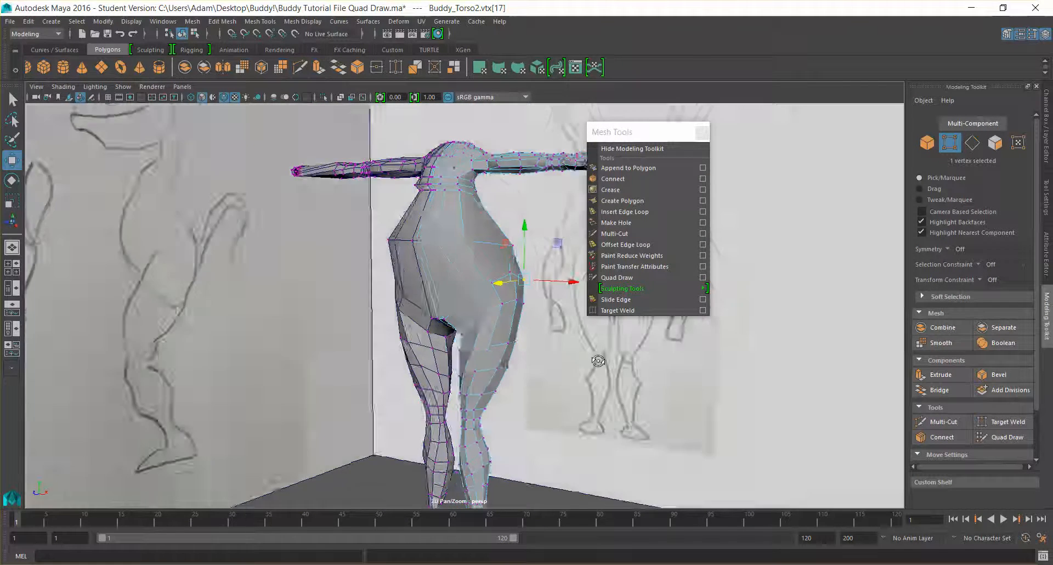
- Raise the two inner thigh vertices beside the crotch opening and shift them toward the center line
scroll(617, 359, "up", 8)
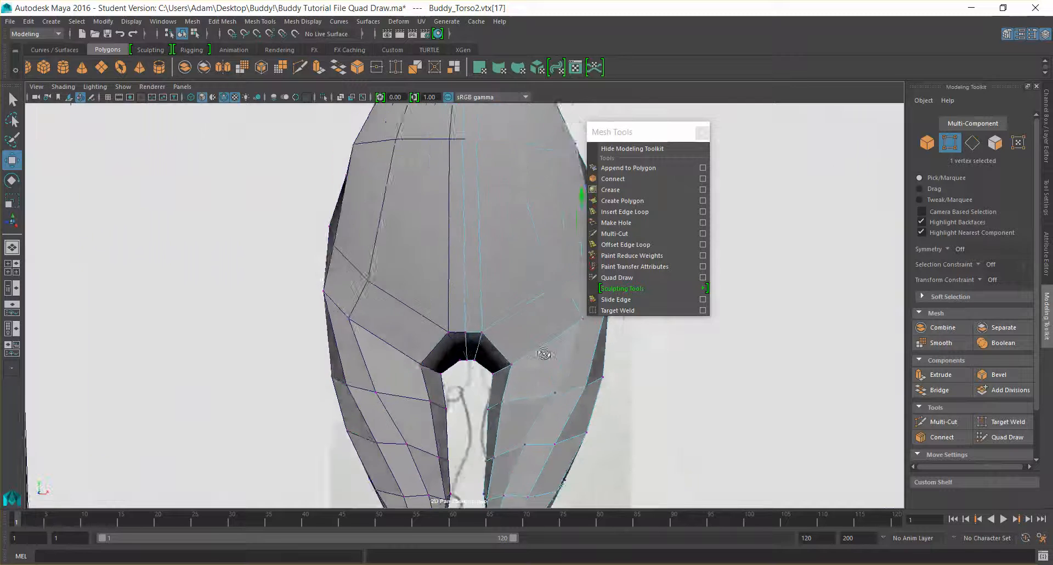
left_click_drag(539, 382, 540, 383)
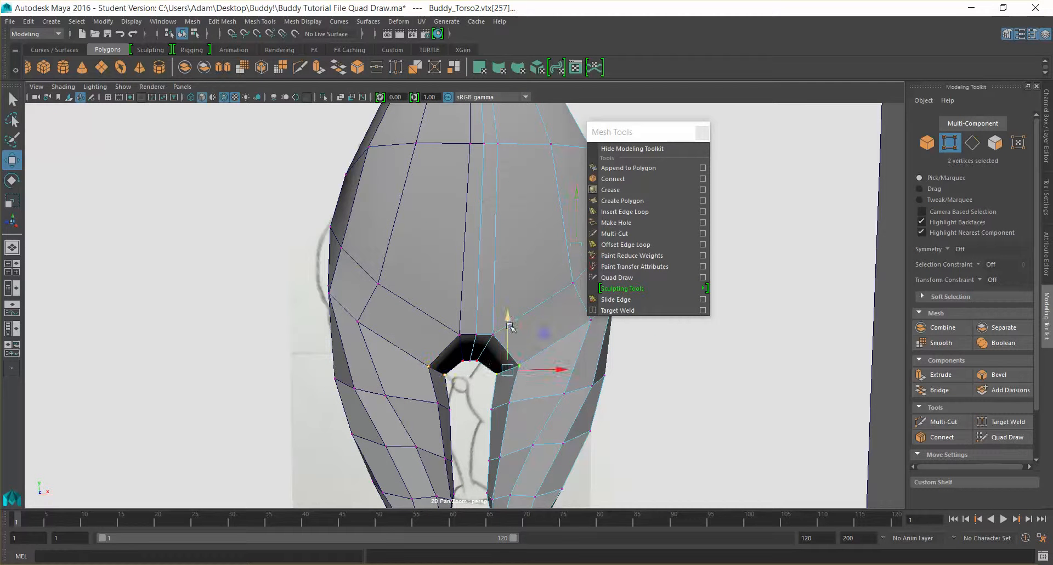
left_click_drag(506, 325, 505, 308)
left_click_drag(555, 355, 542, 357)
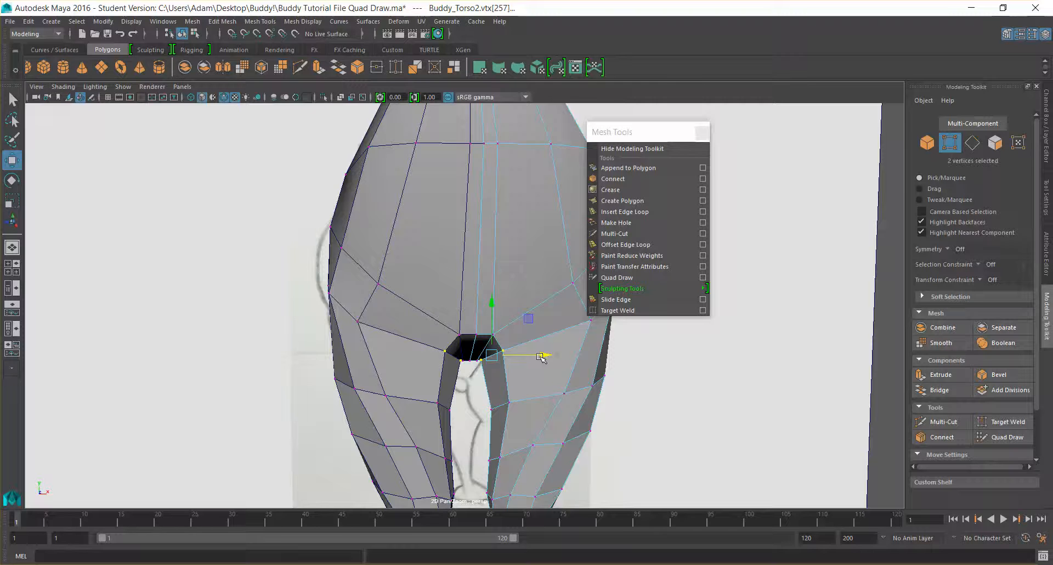
- Shift the three inner thigh vertices just below the crotch slightly toward the center line to narrow the leg gap
scroll(541, 358, "down", 5)
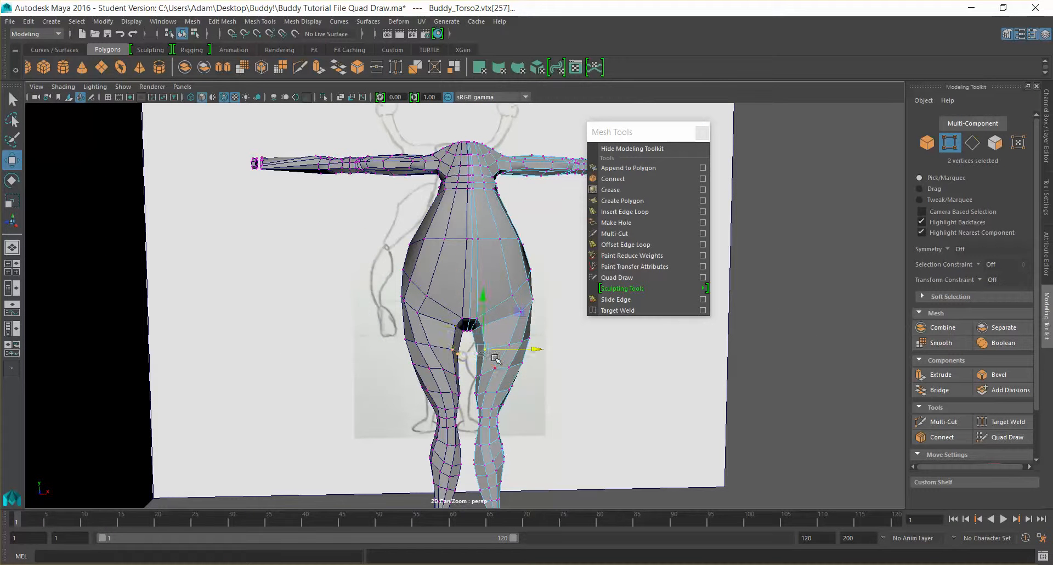
left_click_drag(540, 348, 537, 350)
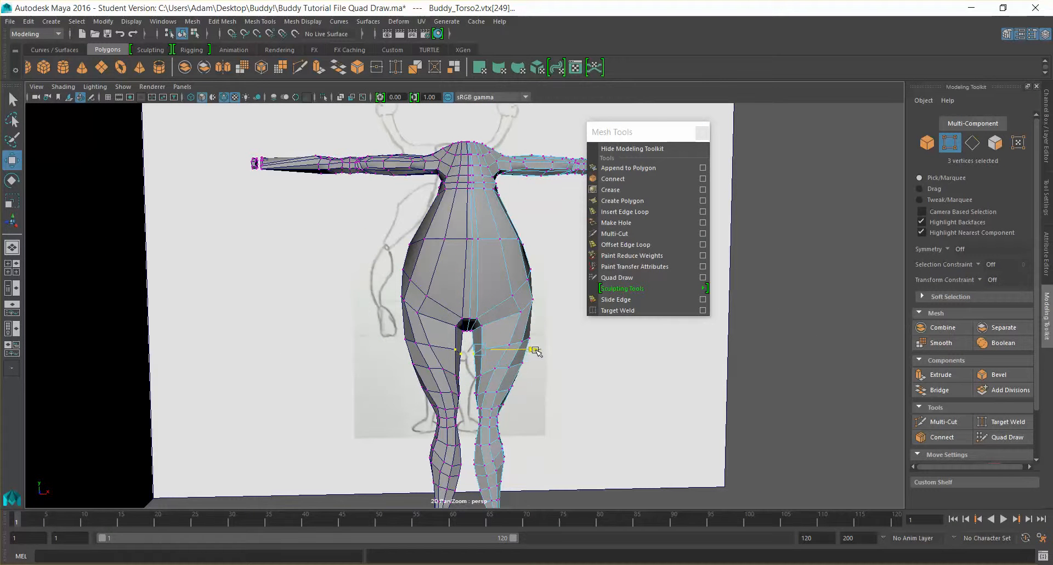
key("F8")
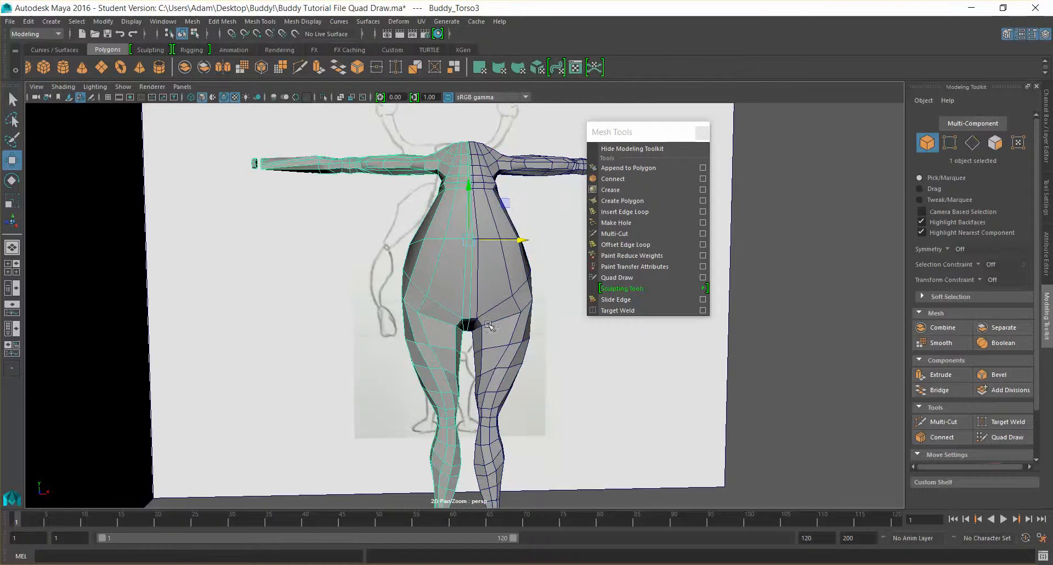
right_click(521, 276)
left_click(468, 276)
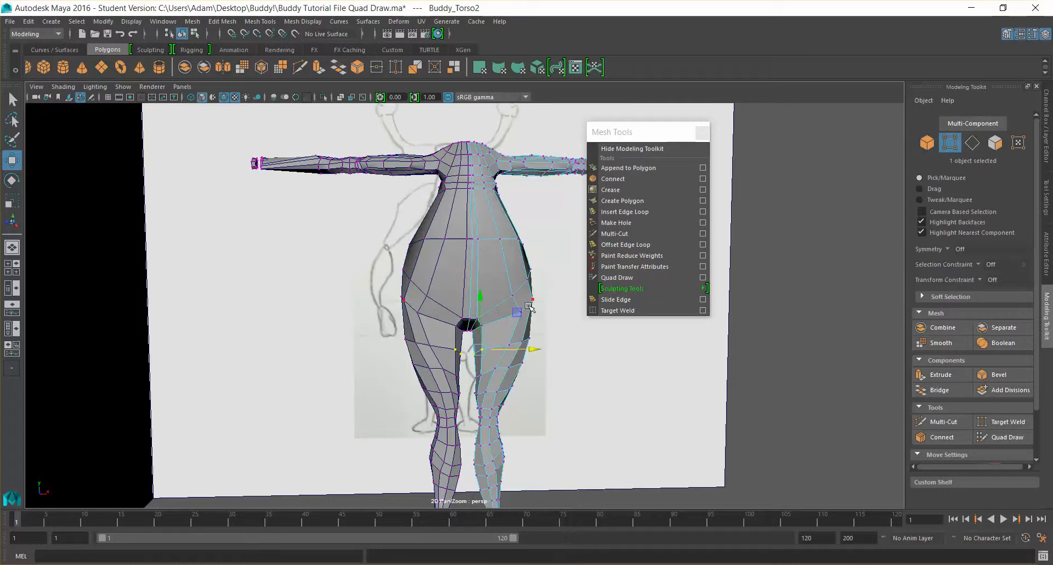
middle_click_drag(531, 311, 515, 320)
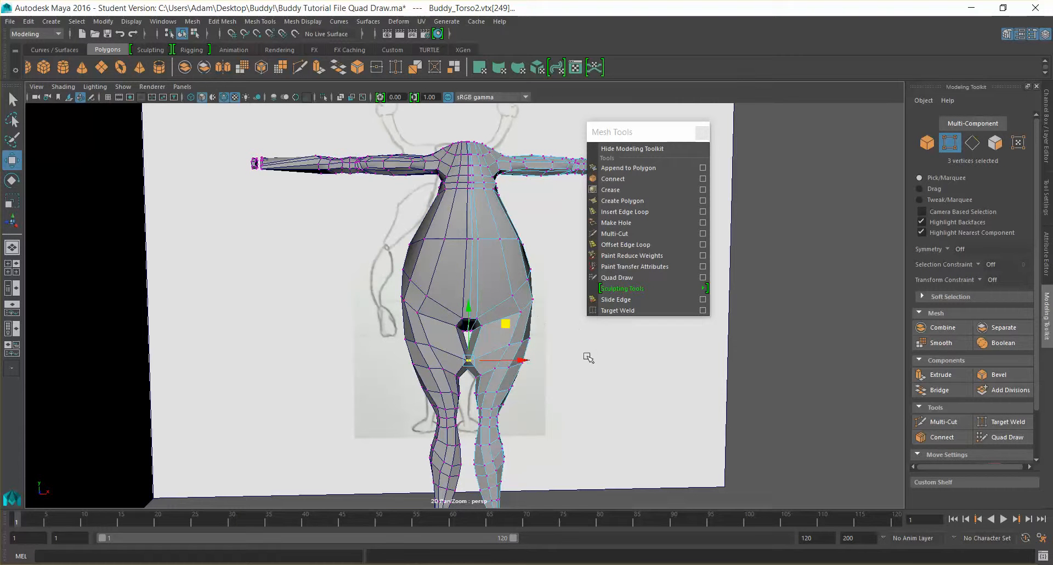
key("ctrl+z")
left_click(738, 389)
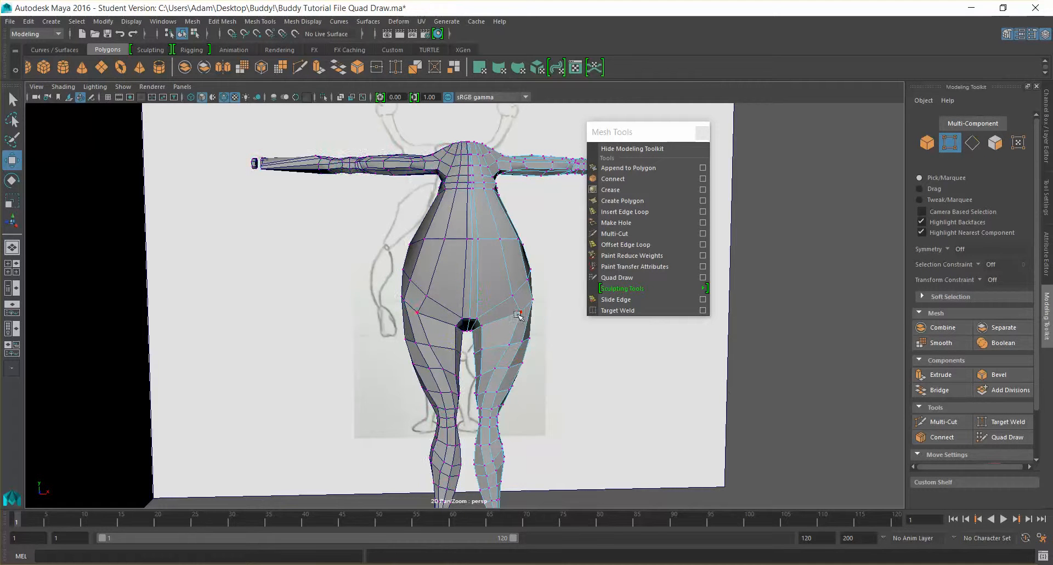
- Move the front hip vertex above the thigh slightly inward and check it against the whole body
left_click(565, 314)
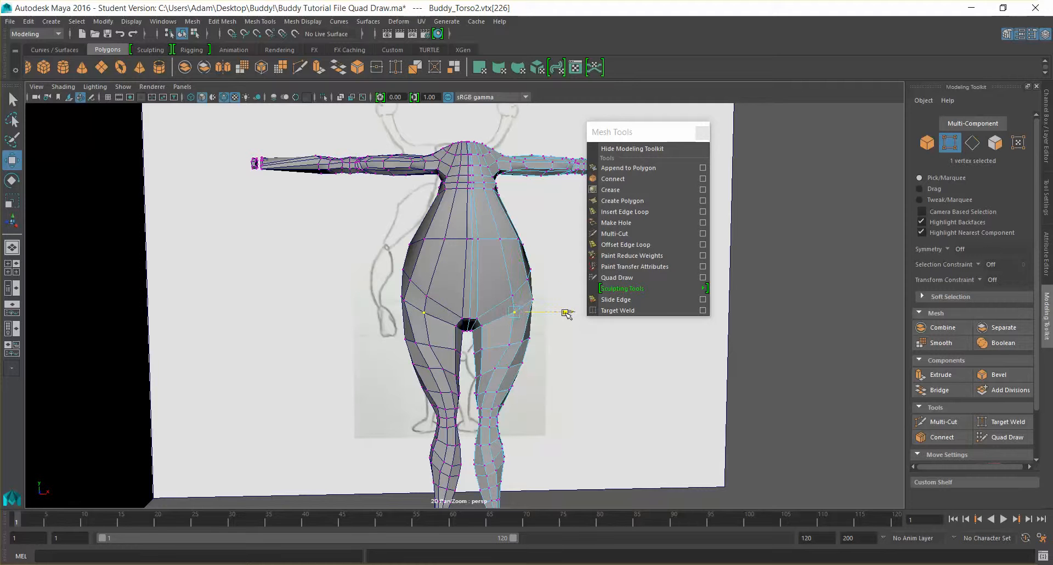
mouse_move(568, 357)
left_mouse_down("alt")
mouse_move(551, 349)
mouse_move(573, 372)
left_mouse_up("alt")
right_click_drag(569, 367, 516, 356, "alt")
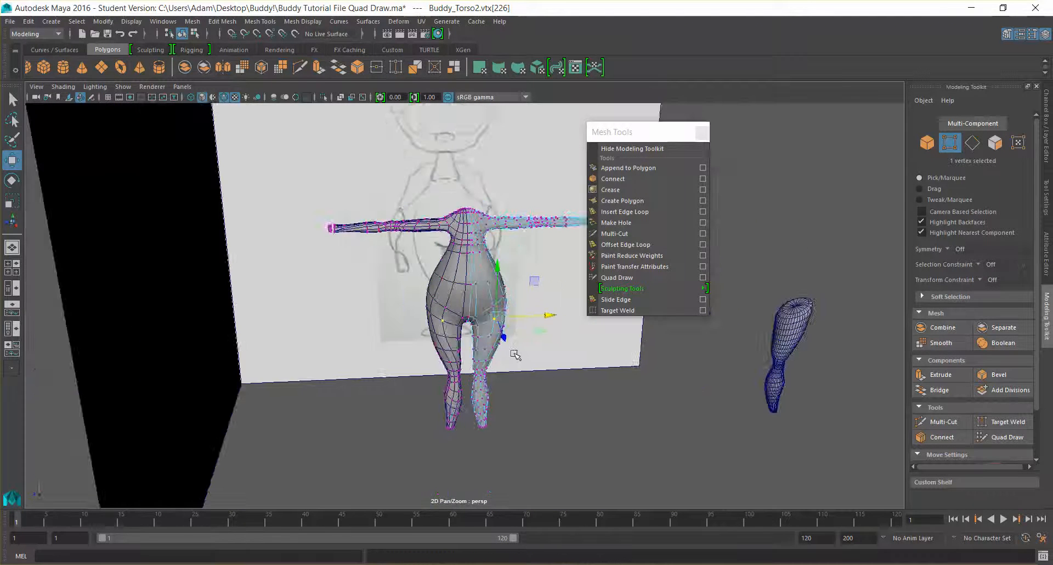
- Lower the row of vertices around the belly in the side view to bring the waist bulge down
left_click_drag(550, 392, 396, 274, "alt")
left_click(466, 278)
key("1")
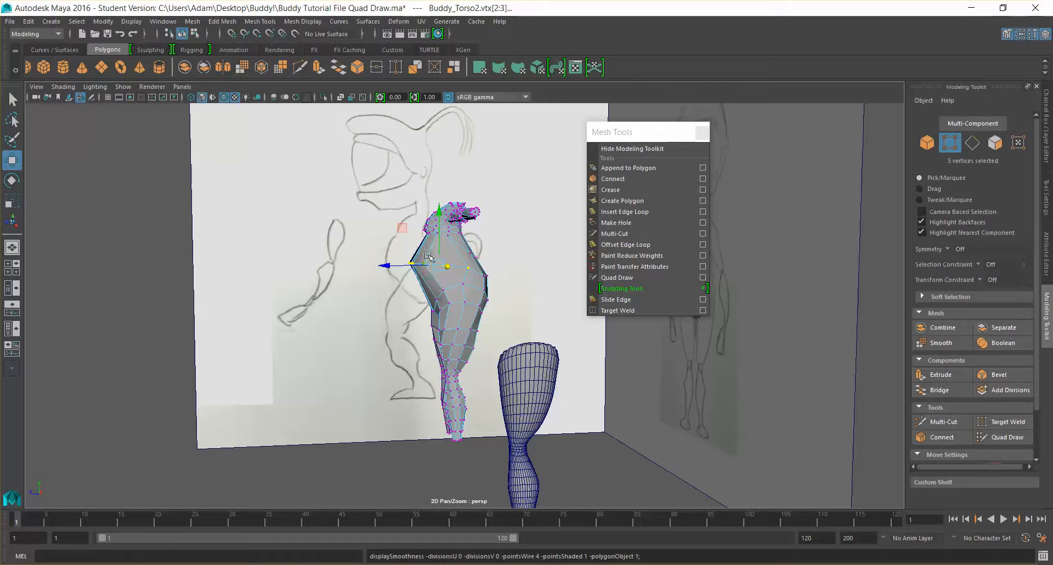
scroll(450, 281, "up", 3)
mouse_move(406, 277)
left_mouse_down("alt")
mouse_move(477, 258)
mouse_move(454, 276)
mouse_move(407, 270)
left_mouse_up("alt")
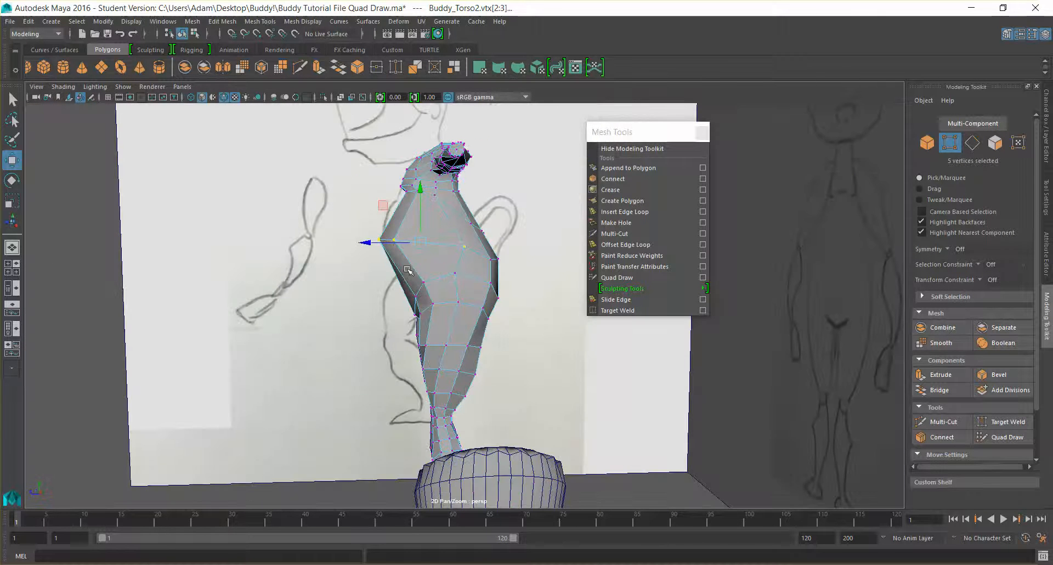
left_click_drag(419, 214, 419, 209)
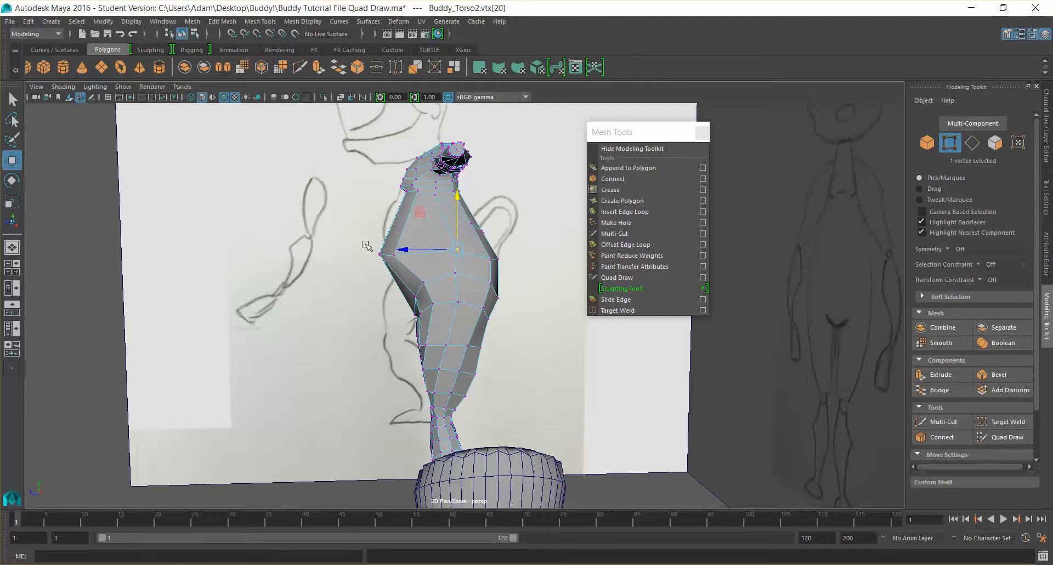
left_click_drag(333, 254, 565, 292)
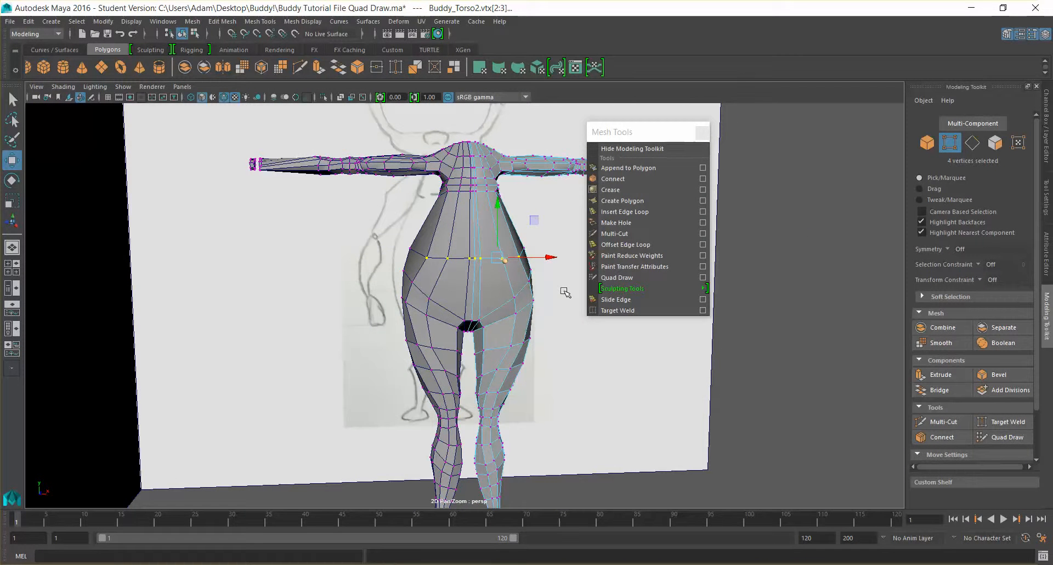
- Select the four faces at the front of the knee
left_click_drag(566, 293, 467, 342, "alt")
scroll(468, 341, "down", 3)
right_click_drag(461, 276, 505, 259)
left_click(490, 322)
left_click_drag(495, 398, 529, 331, "alt")
scroll(528, 400, "up", 5)
middle_click_drag(529, 330, 522, 282, "alt")
scroll(524, 290, "up", 3)
mouse_move(528, 299)
left_mouse_down("alt")
mouse_move(467, 305)
mouse_move(494, 289)
mouse_move(583, 298)
mouse_move(546, 299)
left_mouse_up("alt")
right_click(475, 275)
right_click_drag(477, 287, 476, 291)
left_click(481, 267, "shift")
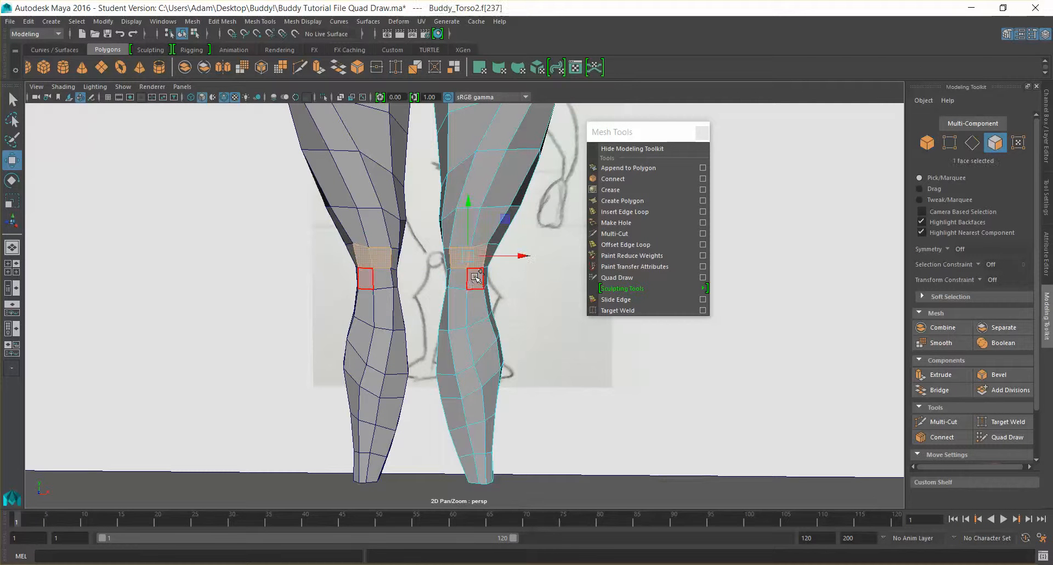
left_click_drag(536, 353, 465, 357, "alt")
scroll(503, 357, "up", 8)
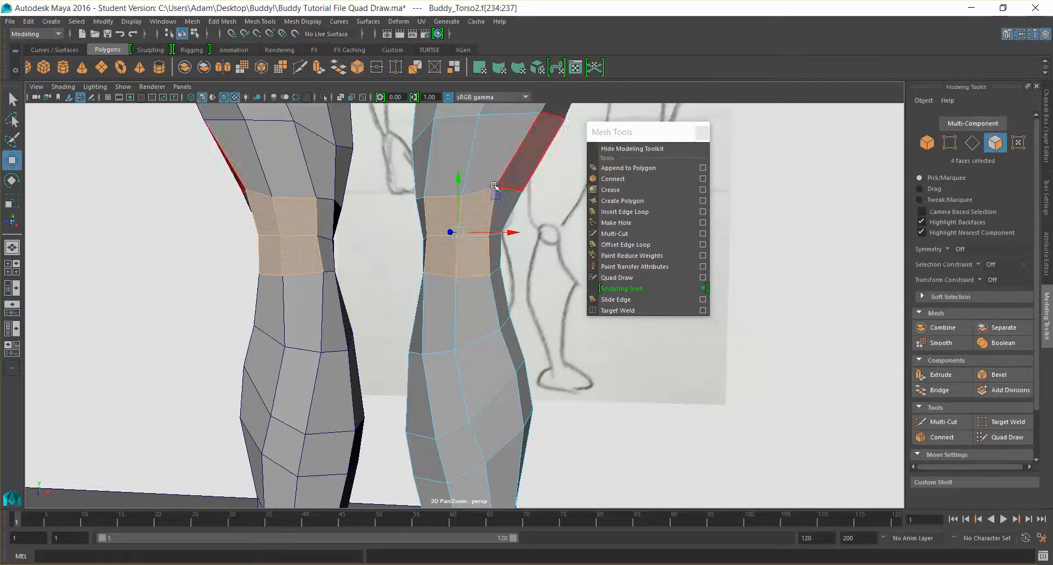
- Move the two lower corner vertices of the knee patch upward and inward to round its lower outline
left_click_drag(472, 284, 486, 268, "alt")
right_click_drag(487, 271, 446, 263)
left_click(435, 276)
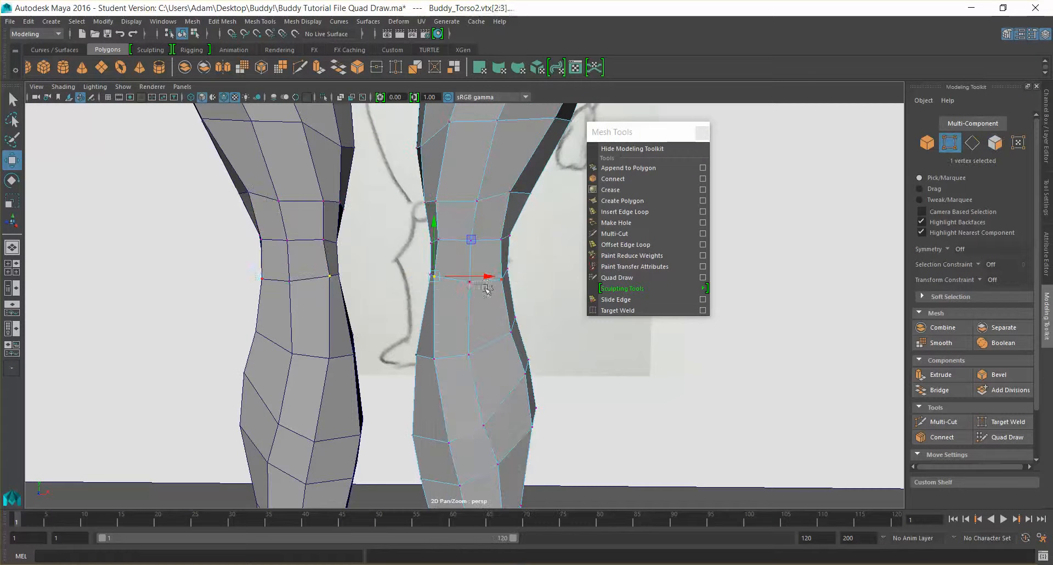
left_click_drag(435, 224, 434, 218)
left_click_drag(488, 270, 498, 271)
left_click(503, 280)
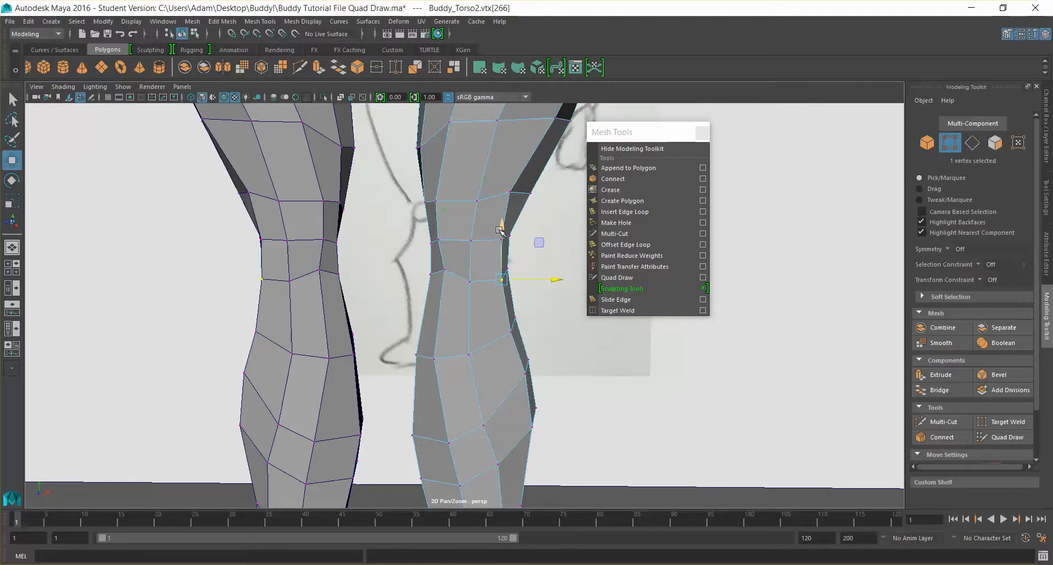
left_click_drag(499, 215, 500, 200)
left_click_drag(557, 266, 550, 266)
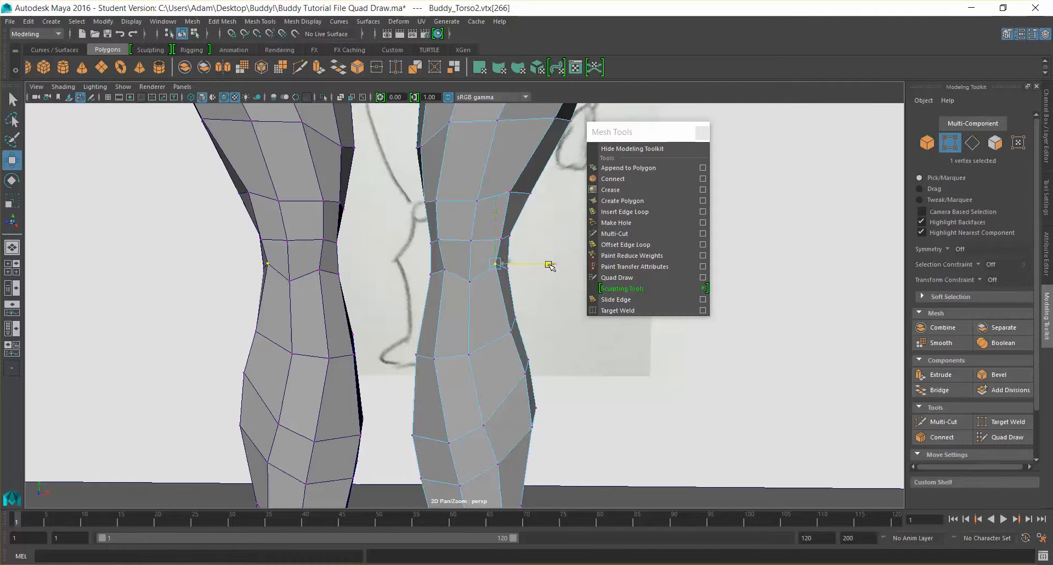
- Pull the two upper corner vertices of the knee patch down and inward to round off the kneecap outline
left_click(438, 202)
left_click_drag(437, 165, 436, 178)
left_click_drag(487, 216, 493, 214)
left_click(509, 188)
left_click_drag(511, 142, 510, 159)
left_click_drag(563, 210, 528, 203)
left_click(477, 201)
left_click(472, 240)
mouse_move(499, 274)
left_mouse_down("alt")
mouse_move(414, 286)
mouse_move(501, 277)
left_mouse_up("alt")
- Extrude the four rounded knee faces to form a protruding kneecap
right_click_drag(505, 195, 487, 229)
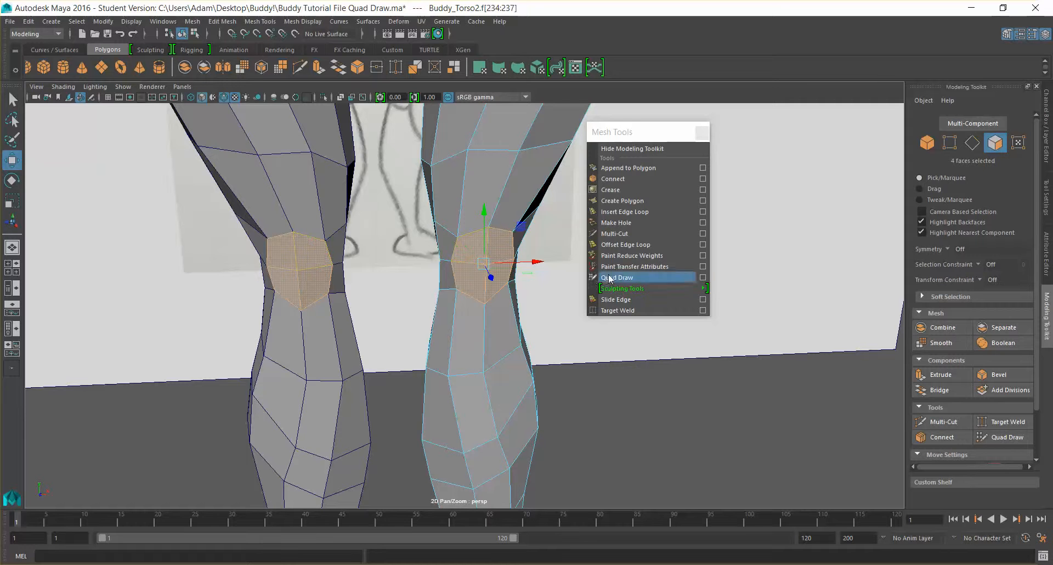
left_click(938, 375)
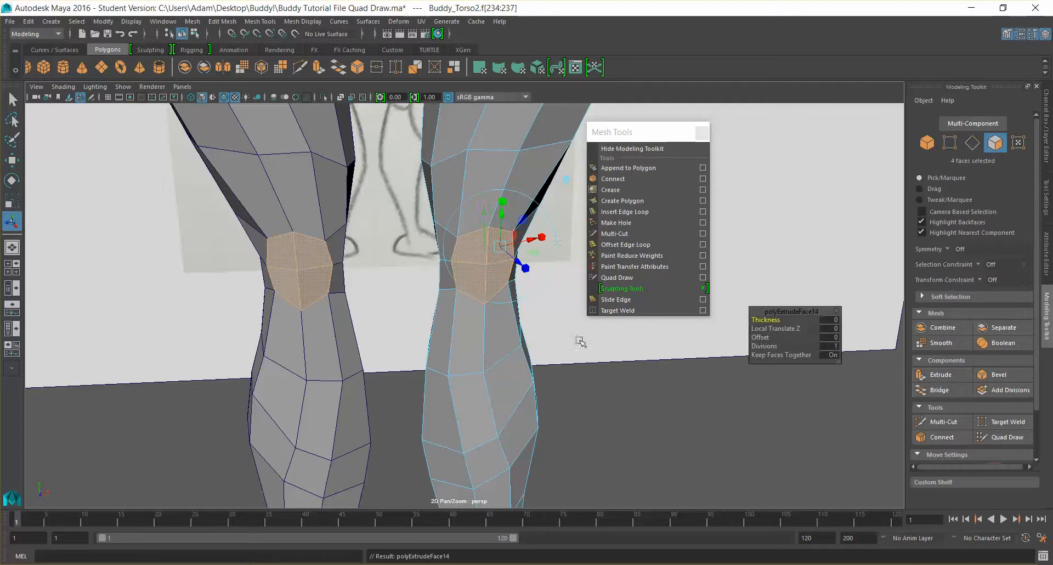
left_click_drag(542, 237, 481, 251)
key("ctrl+z")
left_click_drag(488, 286, 422, 321, "alt")
left_click_drag(339, 241, 435, 242)
- Move the three vertices around the side and back of the knee forward to tighten the hollow behind it
right_click_drag(435, 241, 404, 240)
left_click_drag(431, 237, 432, 238)
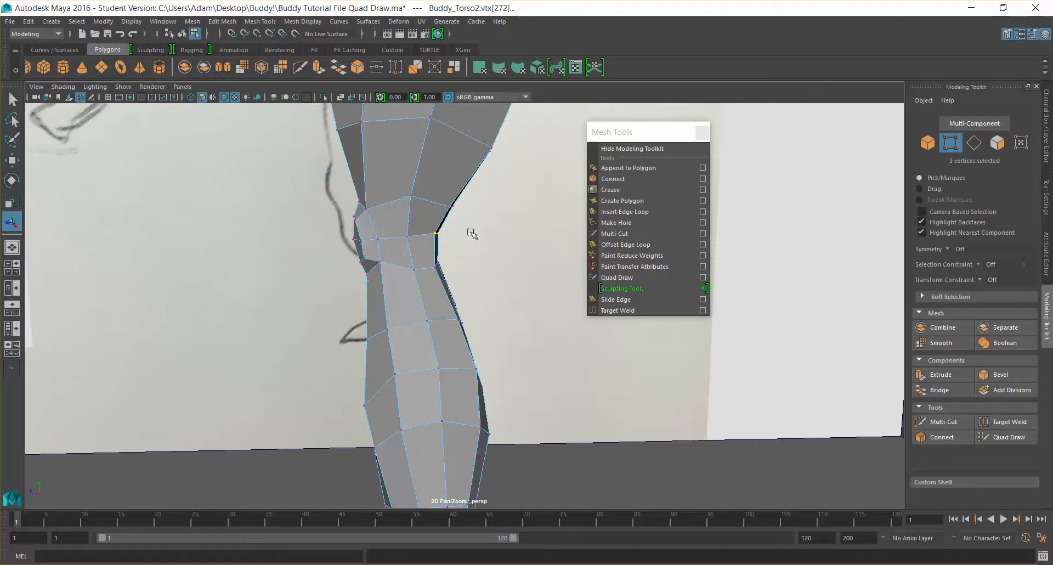
key("w")
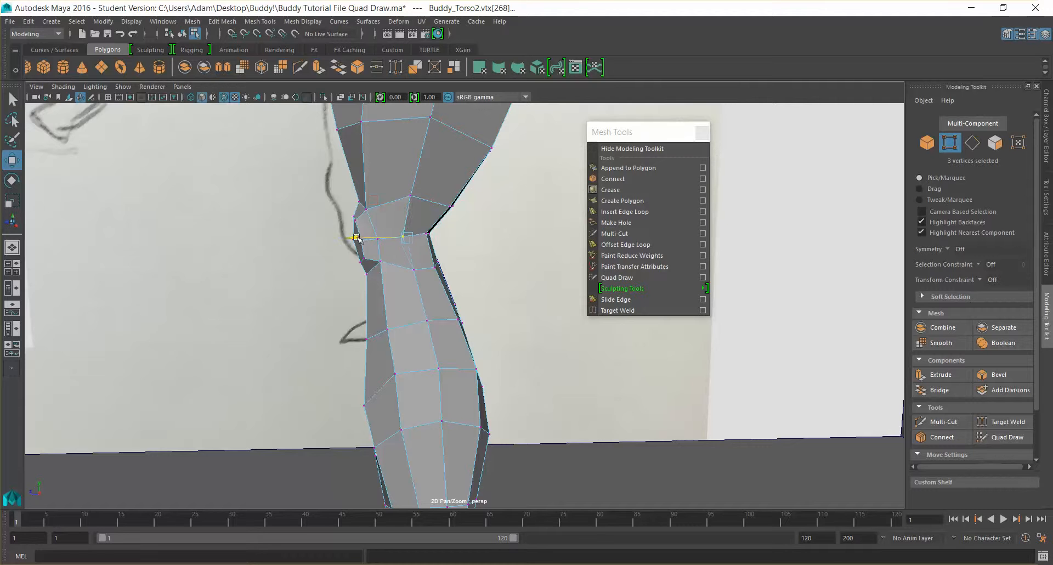
scroll(467, 289, "down", 2)
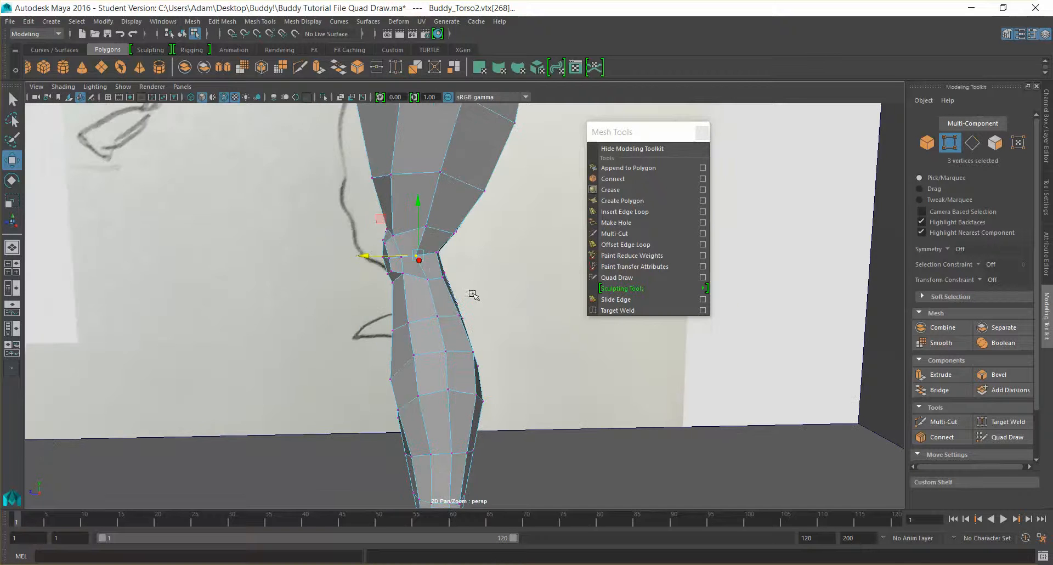
left_click_drag(463, 305, 570, 301, "alt")
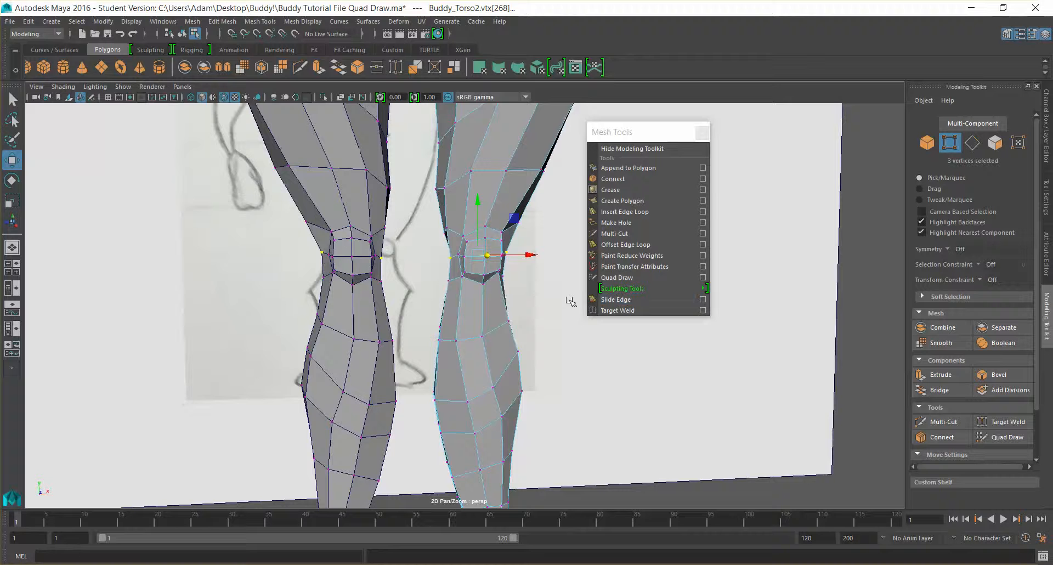
- Turn on the smooth preview, return to object mode and hide the wireframe on the shaded model
scroll(498, 343, "down", 3)
key("3")
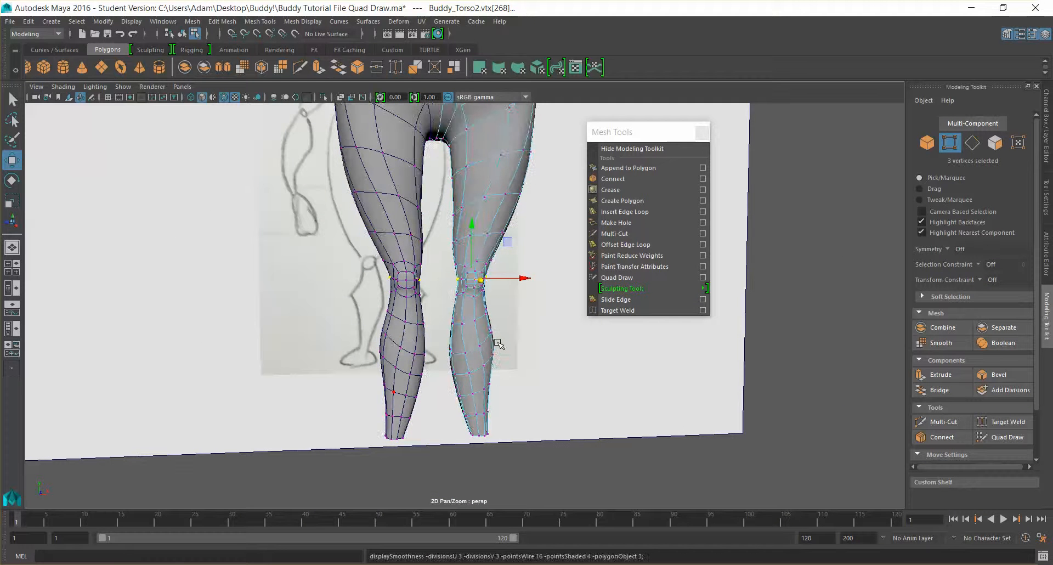
left_click_drag(496, 399, 449, 404, "alt")
right_click_drag(464, 277, 497, 262)
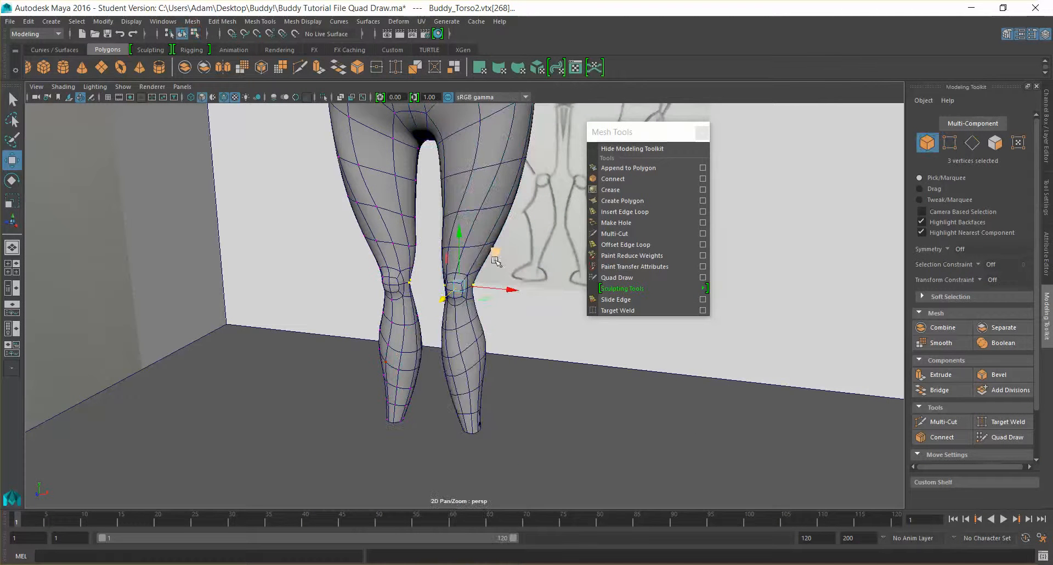
left_click(223, 98)
scroll(526, 313, "down", 4)
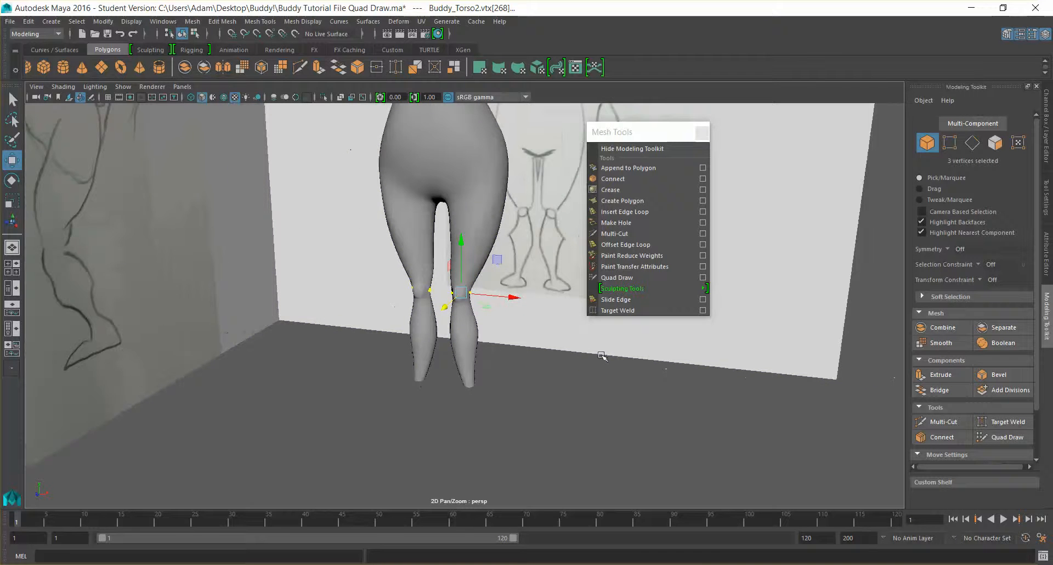
- Examine the smoothed torso, arms and legs from several angles
left_click_drag(549, 401, 540, 423, "alt")
middle_click_drag(557, 358, 533, 454, "alt")
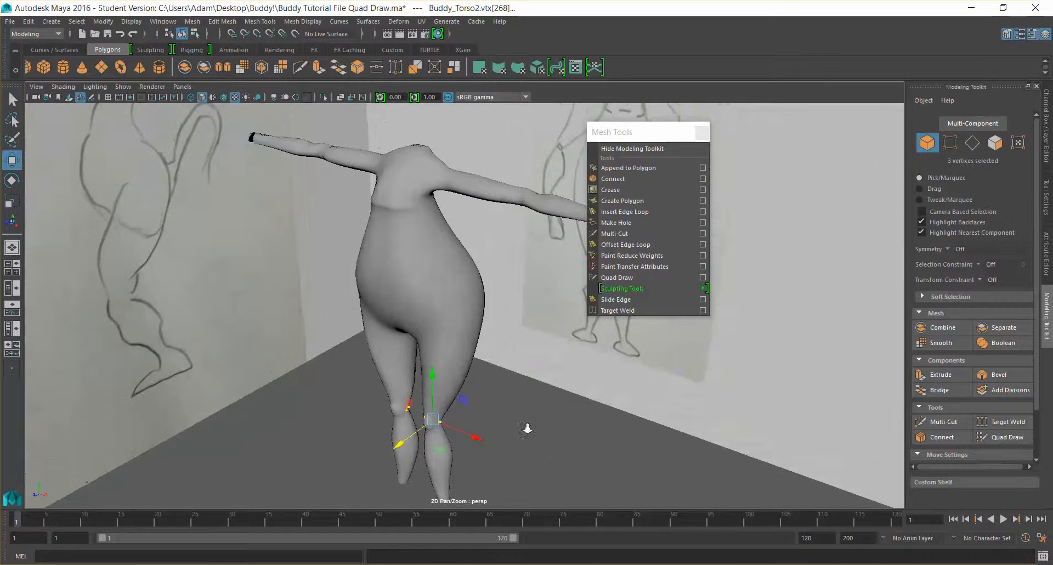
scroll(529, 430, "down", 3)
left_click_drag(539, 443, 539, 462, "alt")
left_click(510, 477)
left_click_drag(456, 491, 407, 444, "alt")
- Show the torso half unsmoothed and inspect the legs and knees against the front reference drawing
left_click(479, 348)
key("1")
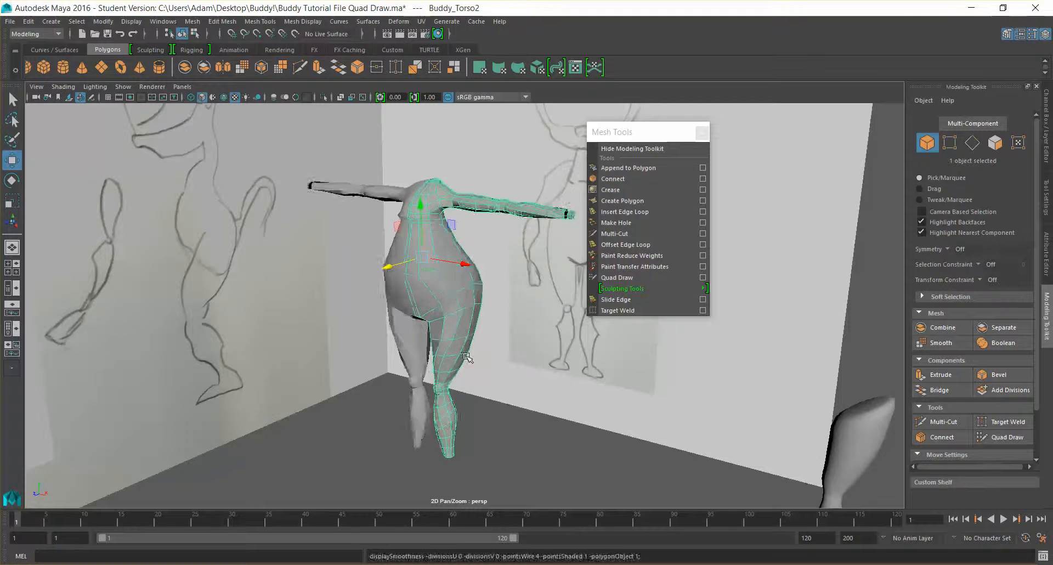
scroll(469, 362, "up", 4)
left_click_drag(468, 363, 543, 311, "alt")
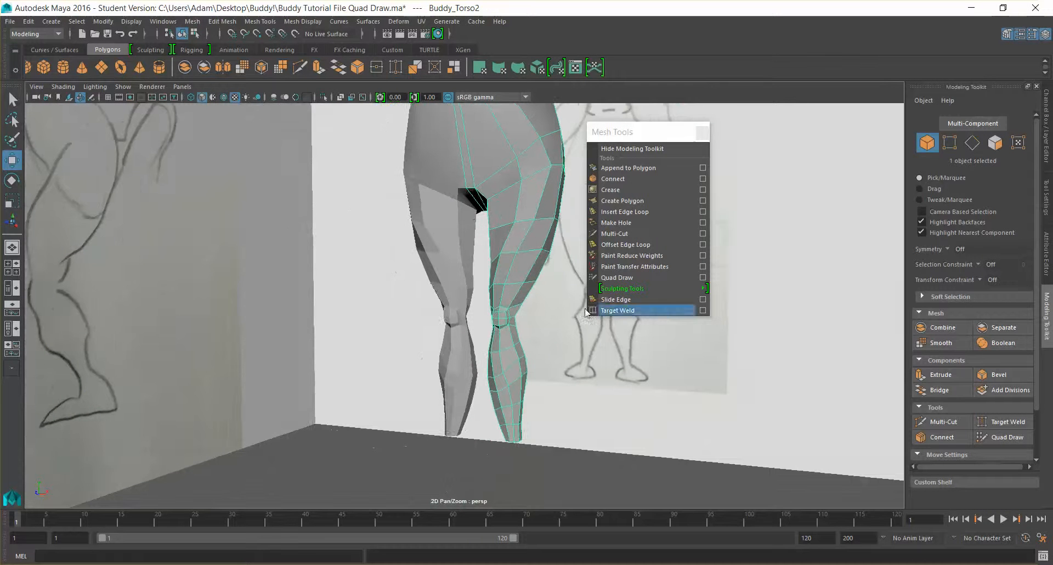
left_click_drag(498, 292, 559, 201, "alt")
scroll(518, 308, "down", 4)
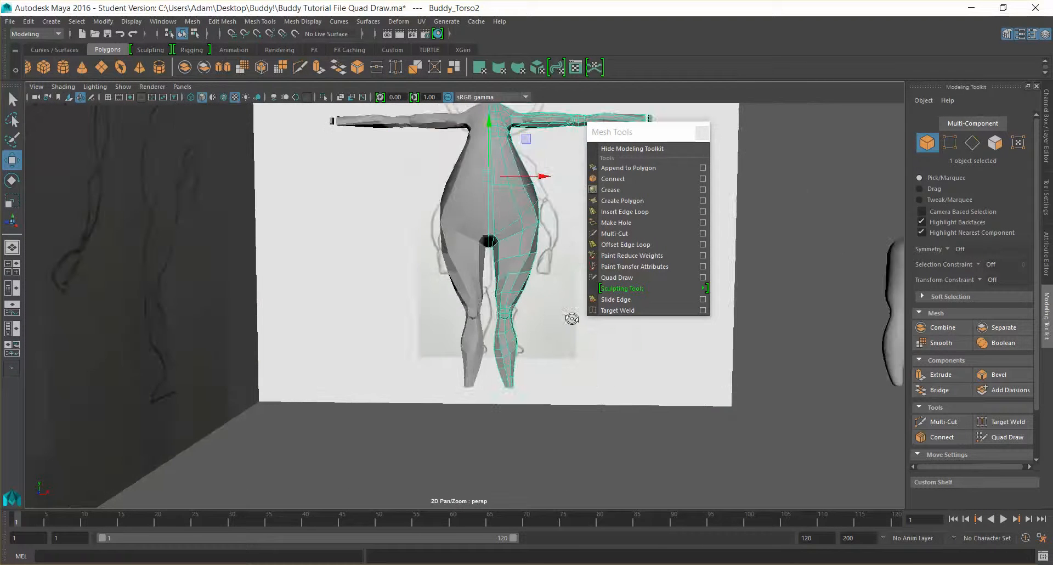
left_click_drag(559, 319, 571, 321, "alt")
- Compare the smoothed and unsmoothed display of the torso half, leaving the smooth preview on
key("3")
key("1")
key("3")
left_click(602, 431)
left_click_drag(539, 430, 574, 419, "alt")
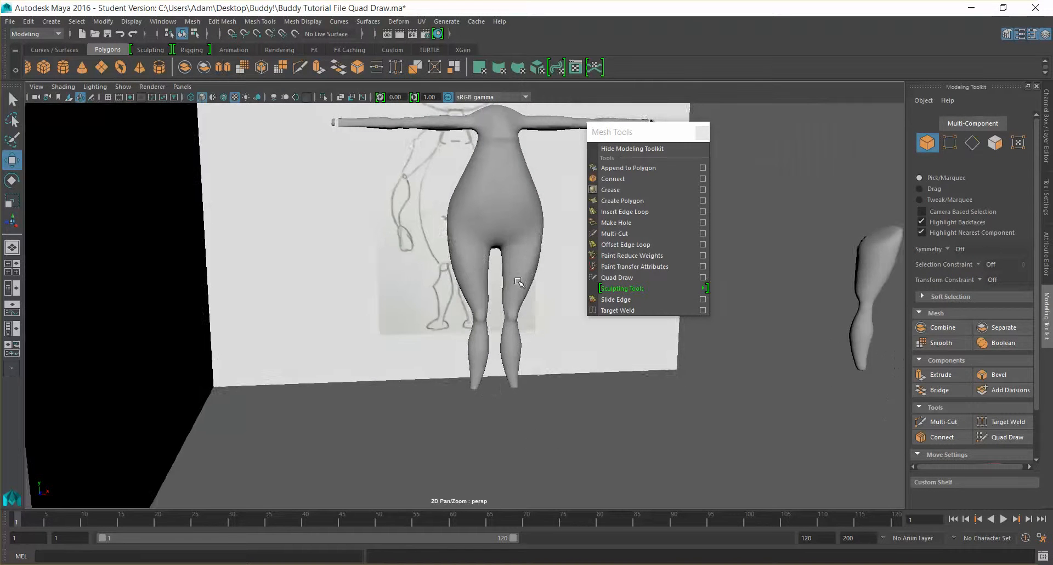
- Review the full smoothed body beside the front and side reference drawings
left_click_drag(571, 354, 498, 354, "alt")
left_click(504, 328)
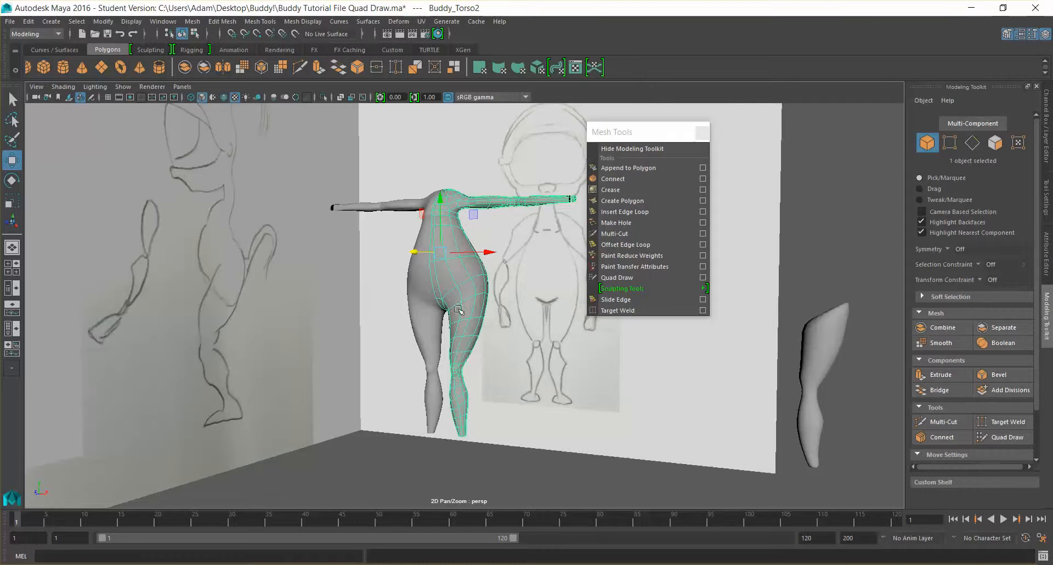
mouse_move(487, 302)
left_mouse_down("alt")
mouse_move(361, 377)
mouse_move(490, 398)
mouse_move(553, 433)
mouse_move(525, 429)
left_mouse_up("alt")
left_click(534, 427)
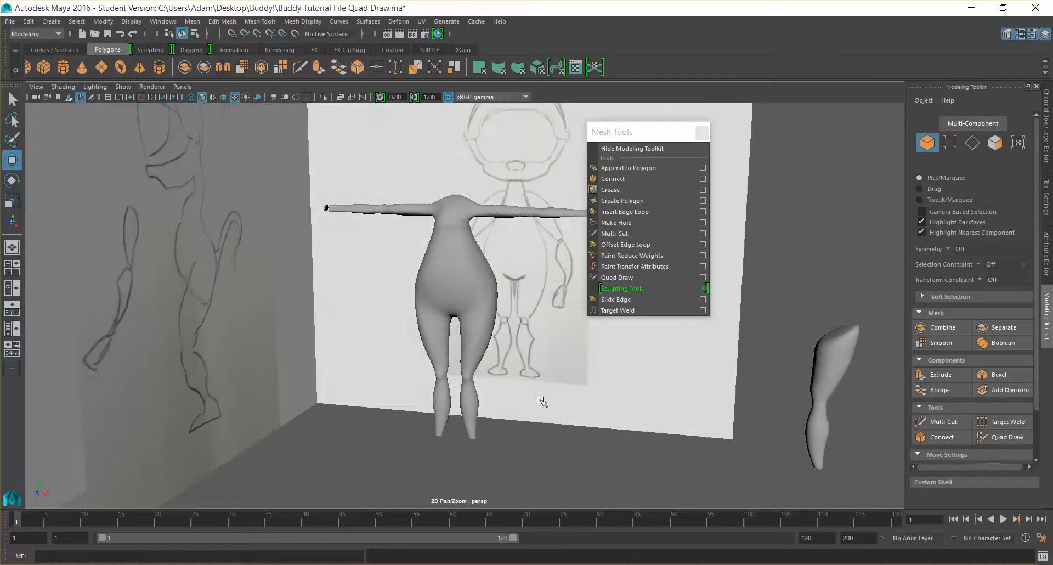
right_click_drag(549, 396, 527, 362, "alt")
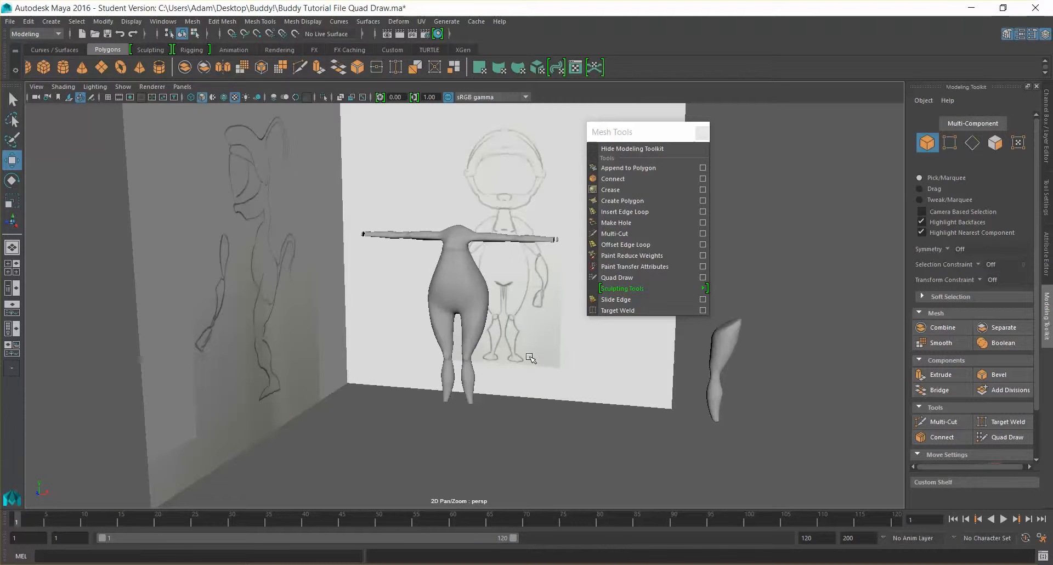
mouse_move(502, 371)
left_mouse_down("alt")
mouse_move(359, 383)
mouse_move(488, 386)
mouse_move(477, 363)
mouse_move(491, 362)
left_mouse_up("alt")
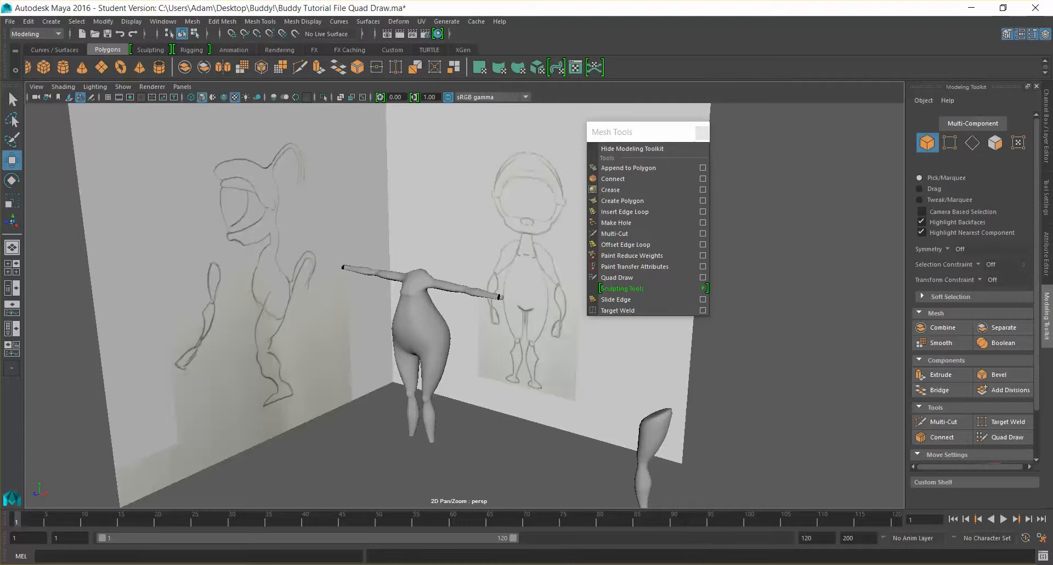